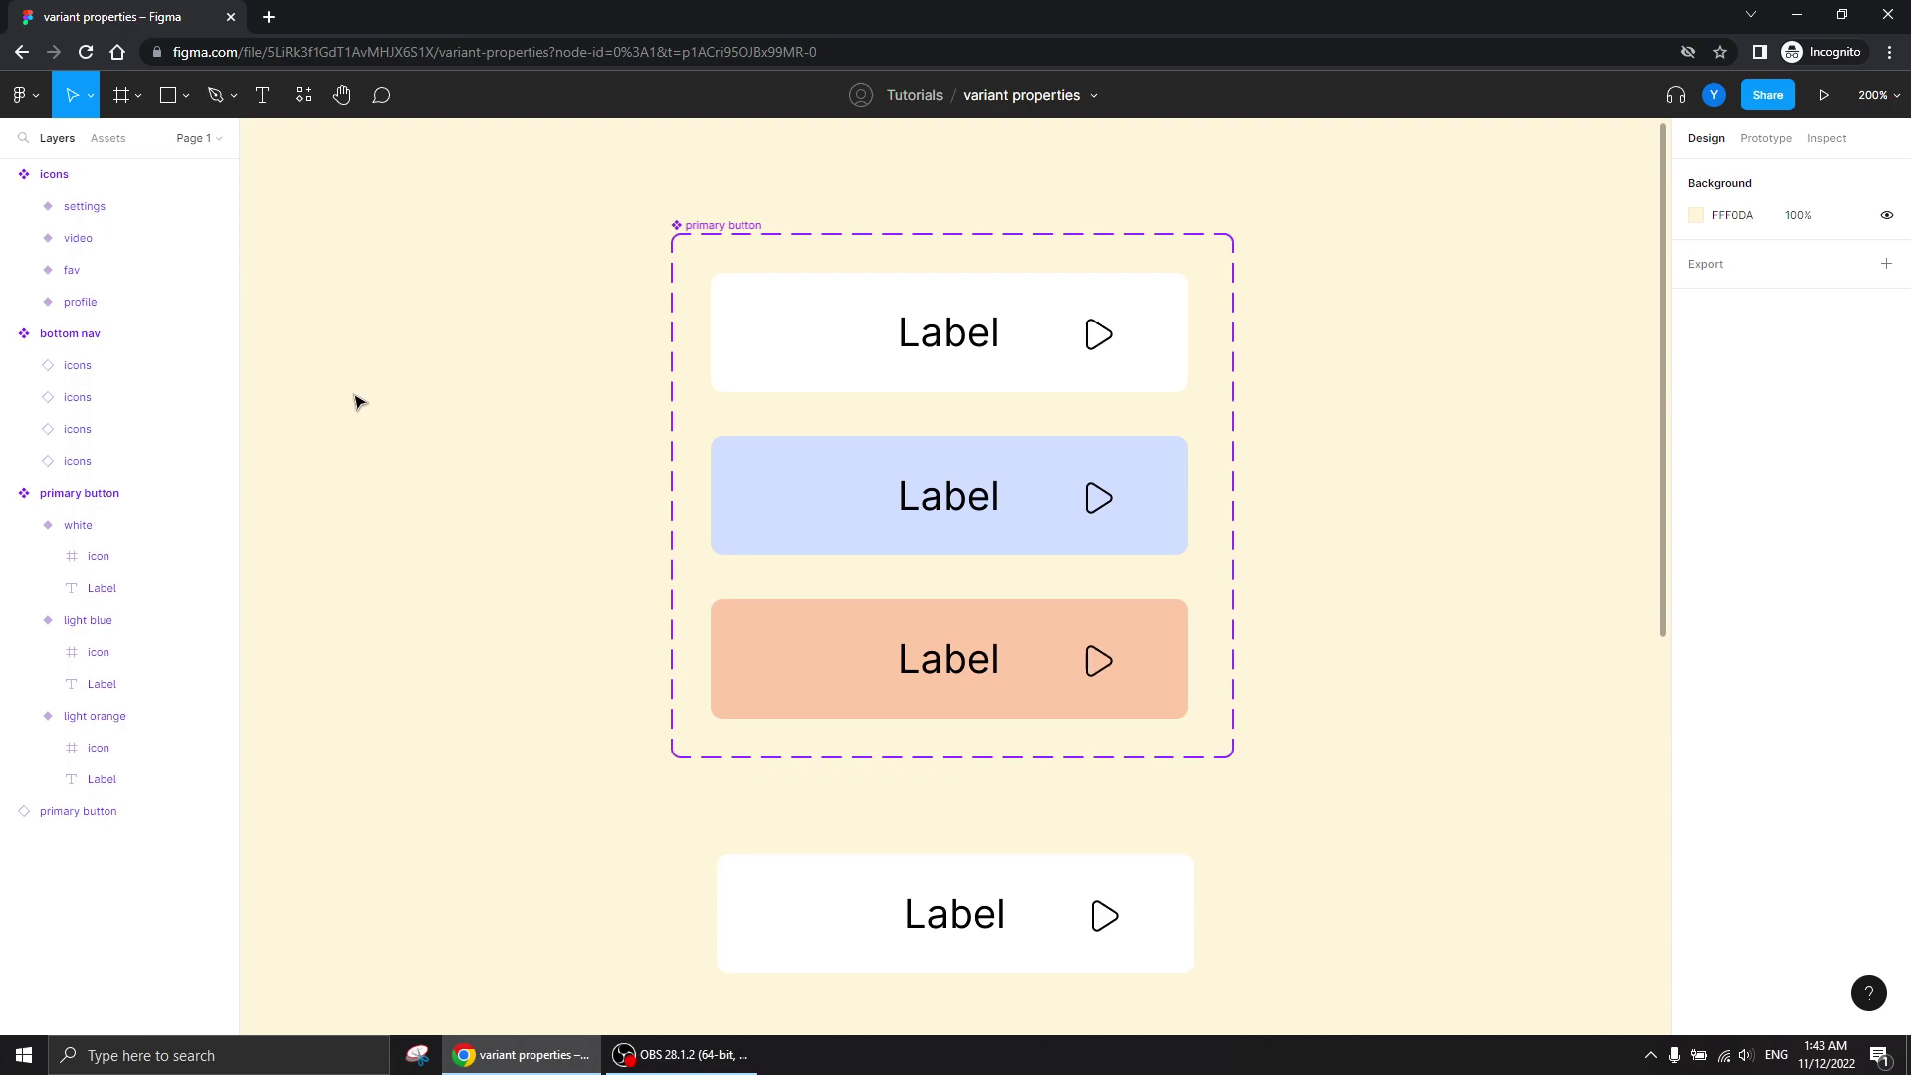
click(708, 248)
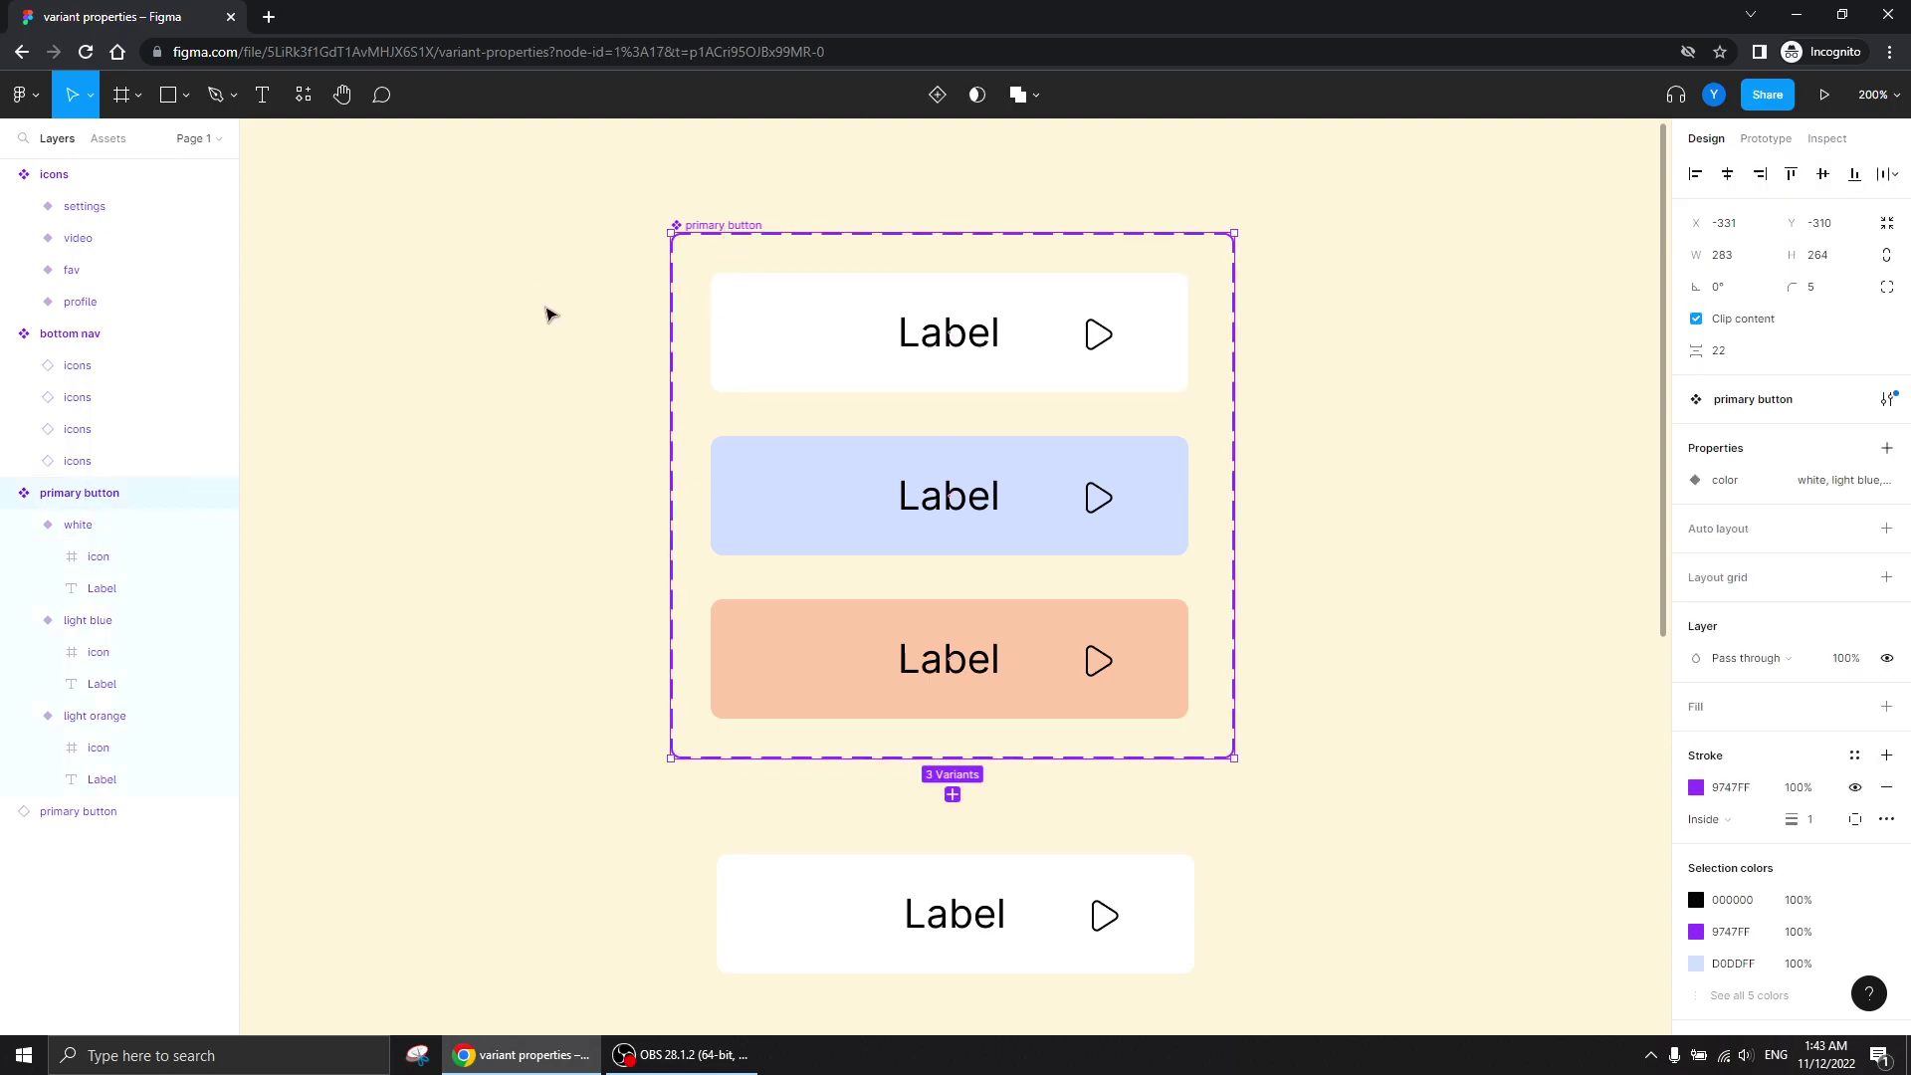
click(1887, 450)
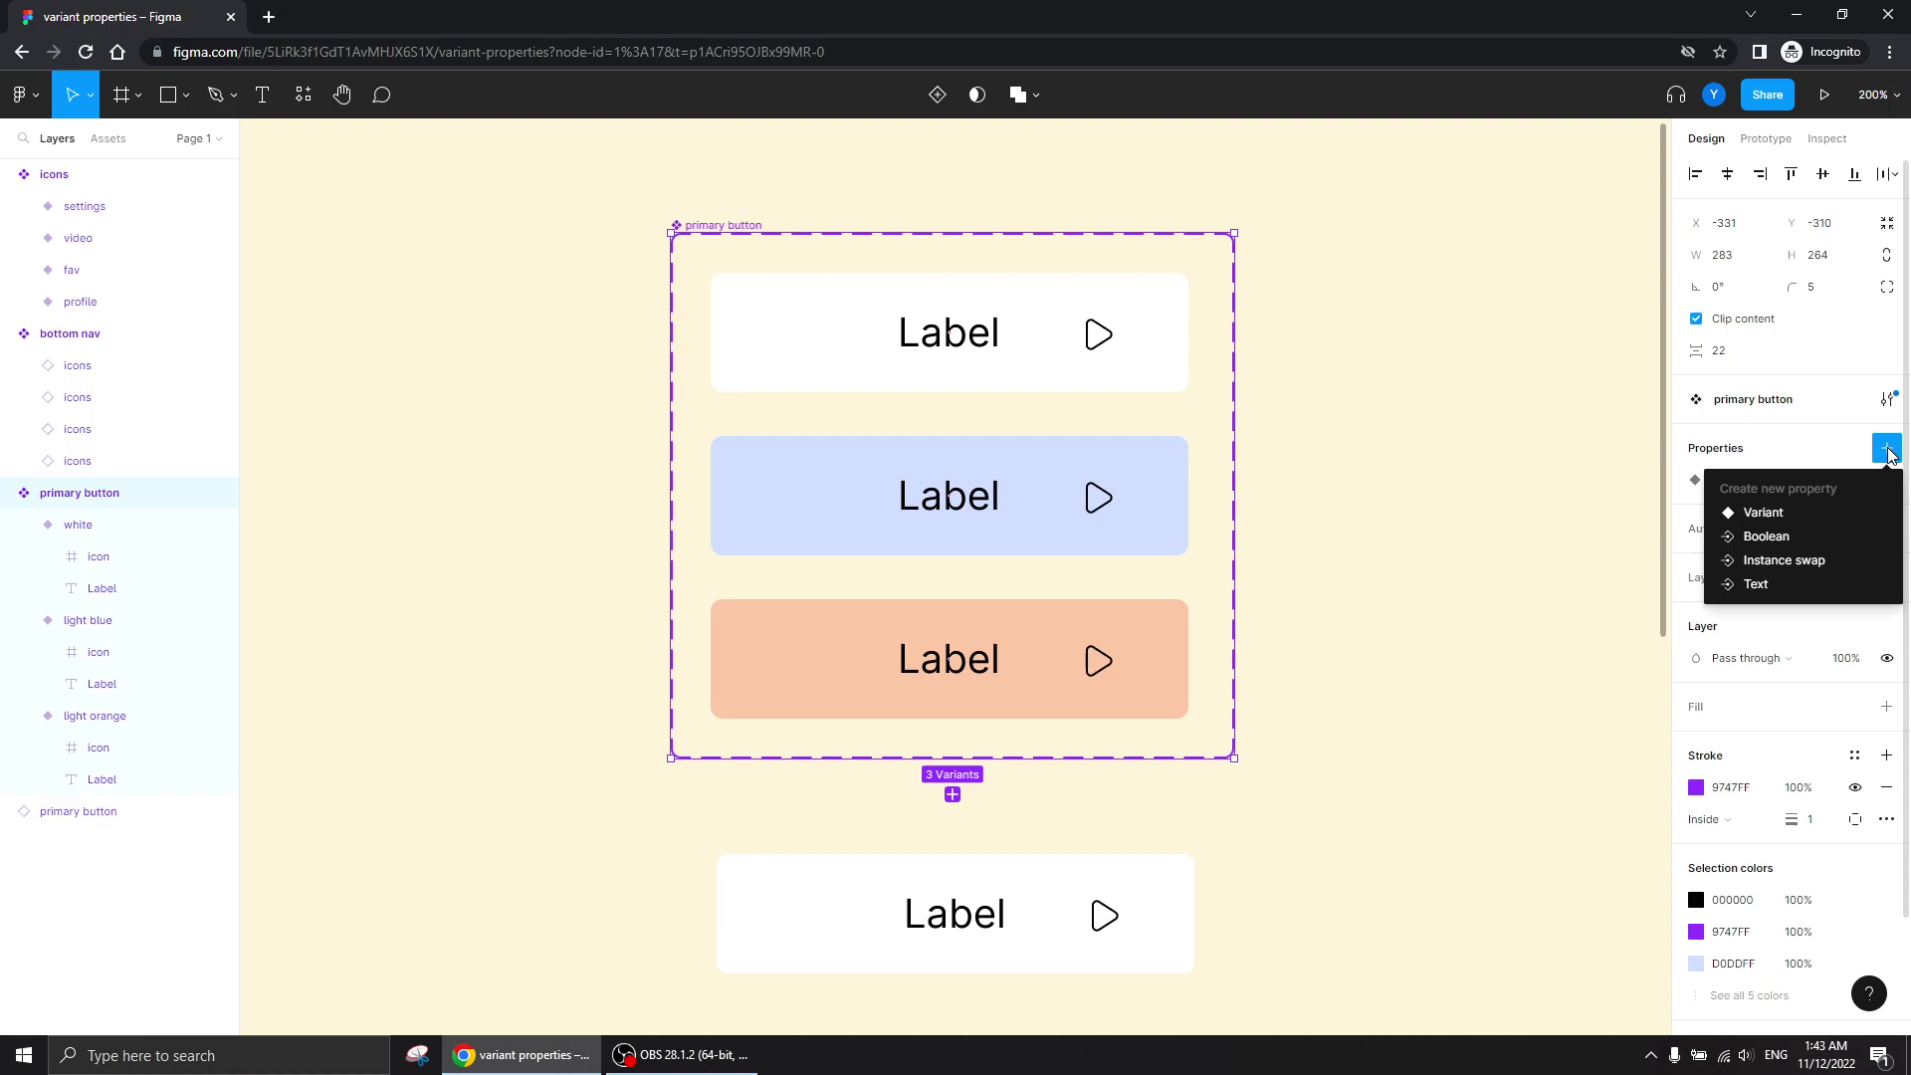
click(1767, 515)
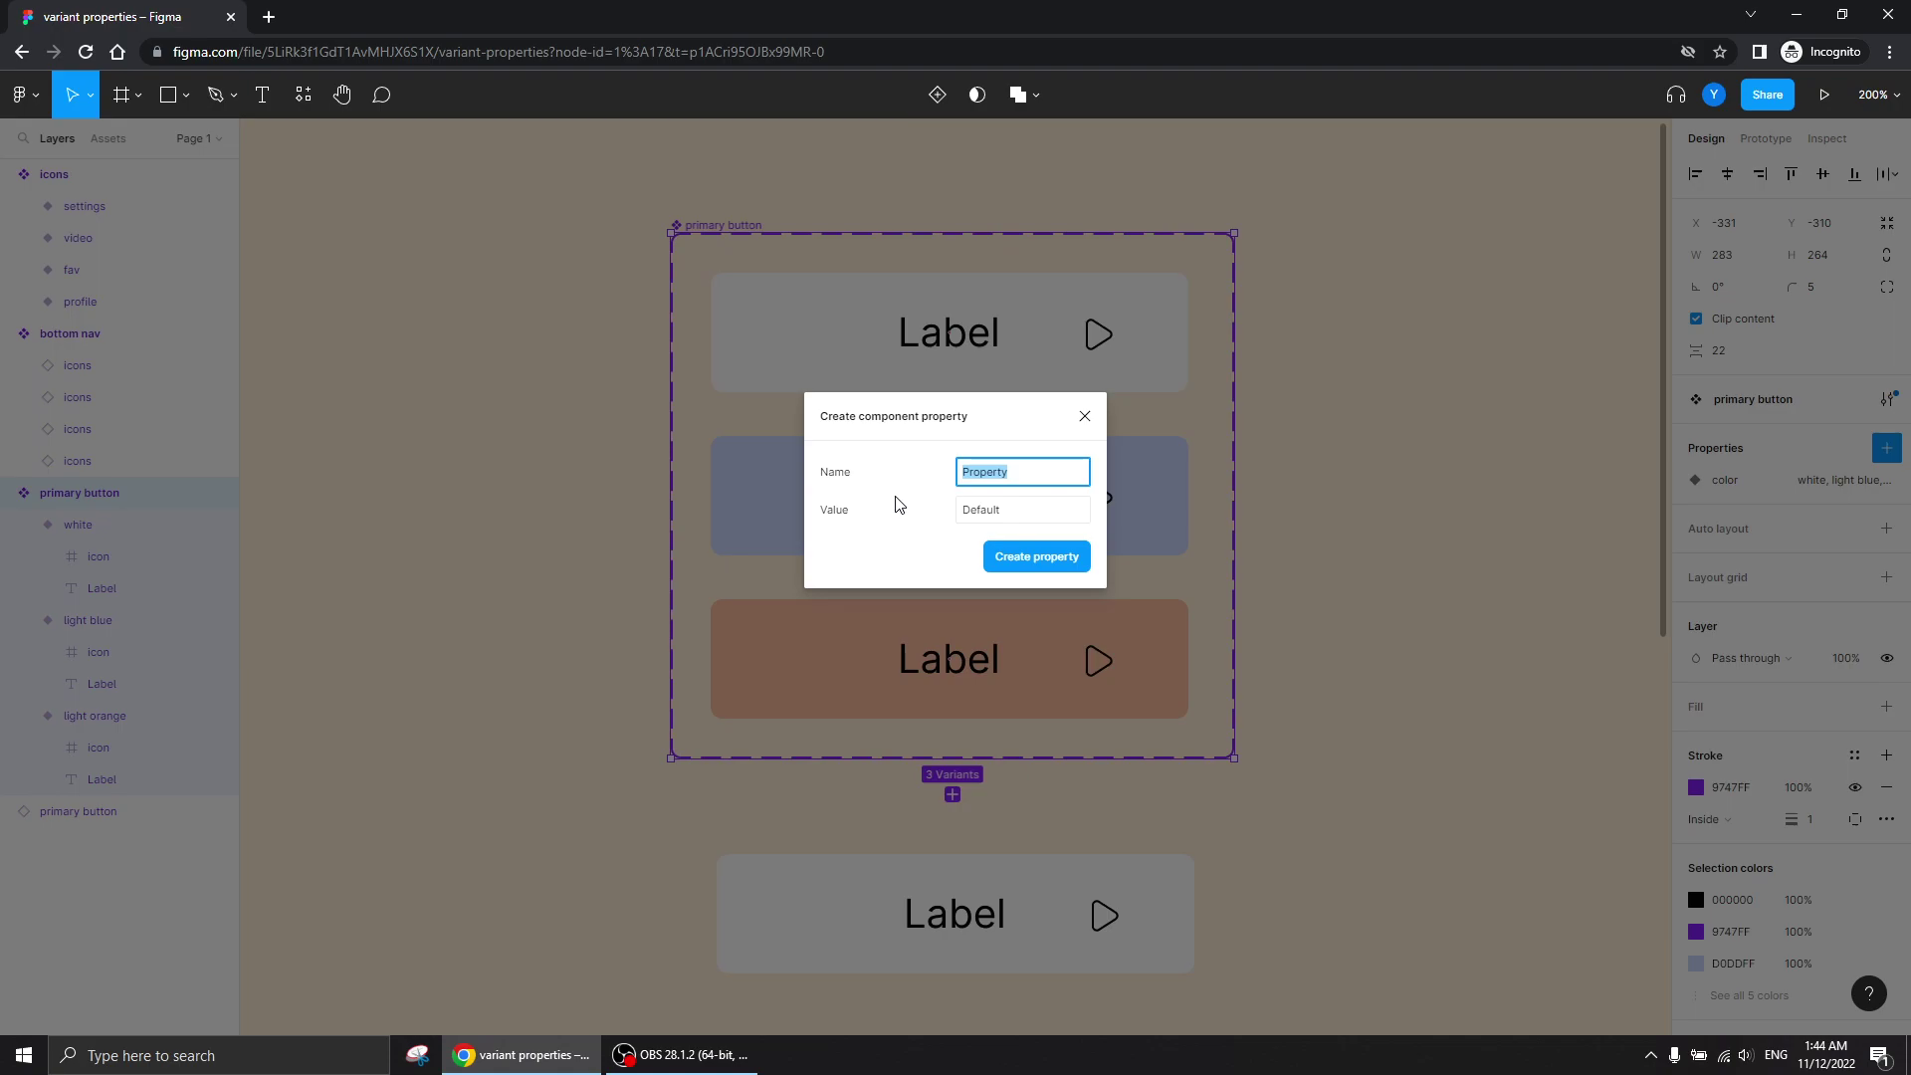
click(1086, 416)
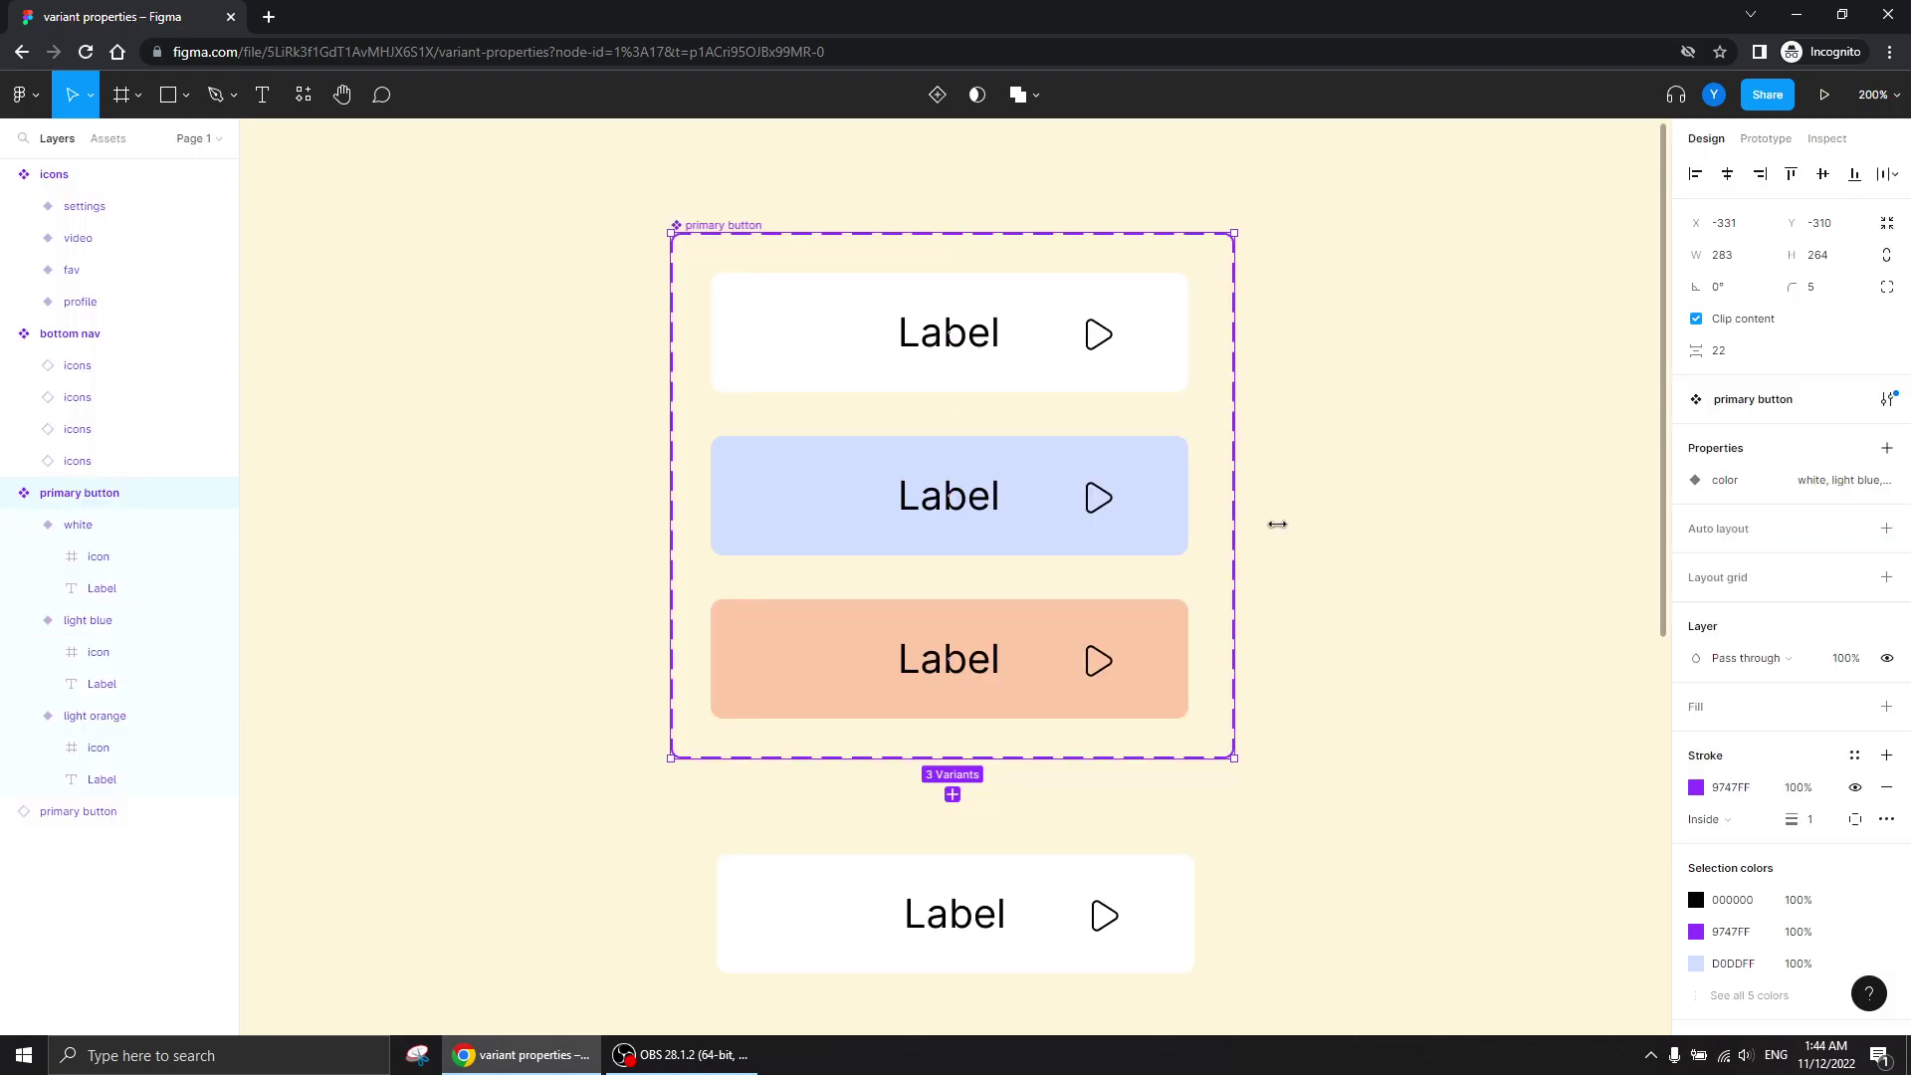
- Create a Boolean component property named "icon" with the value True on the primary button component set
click(1887, 448)
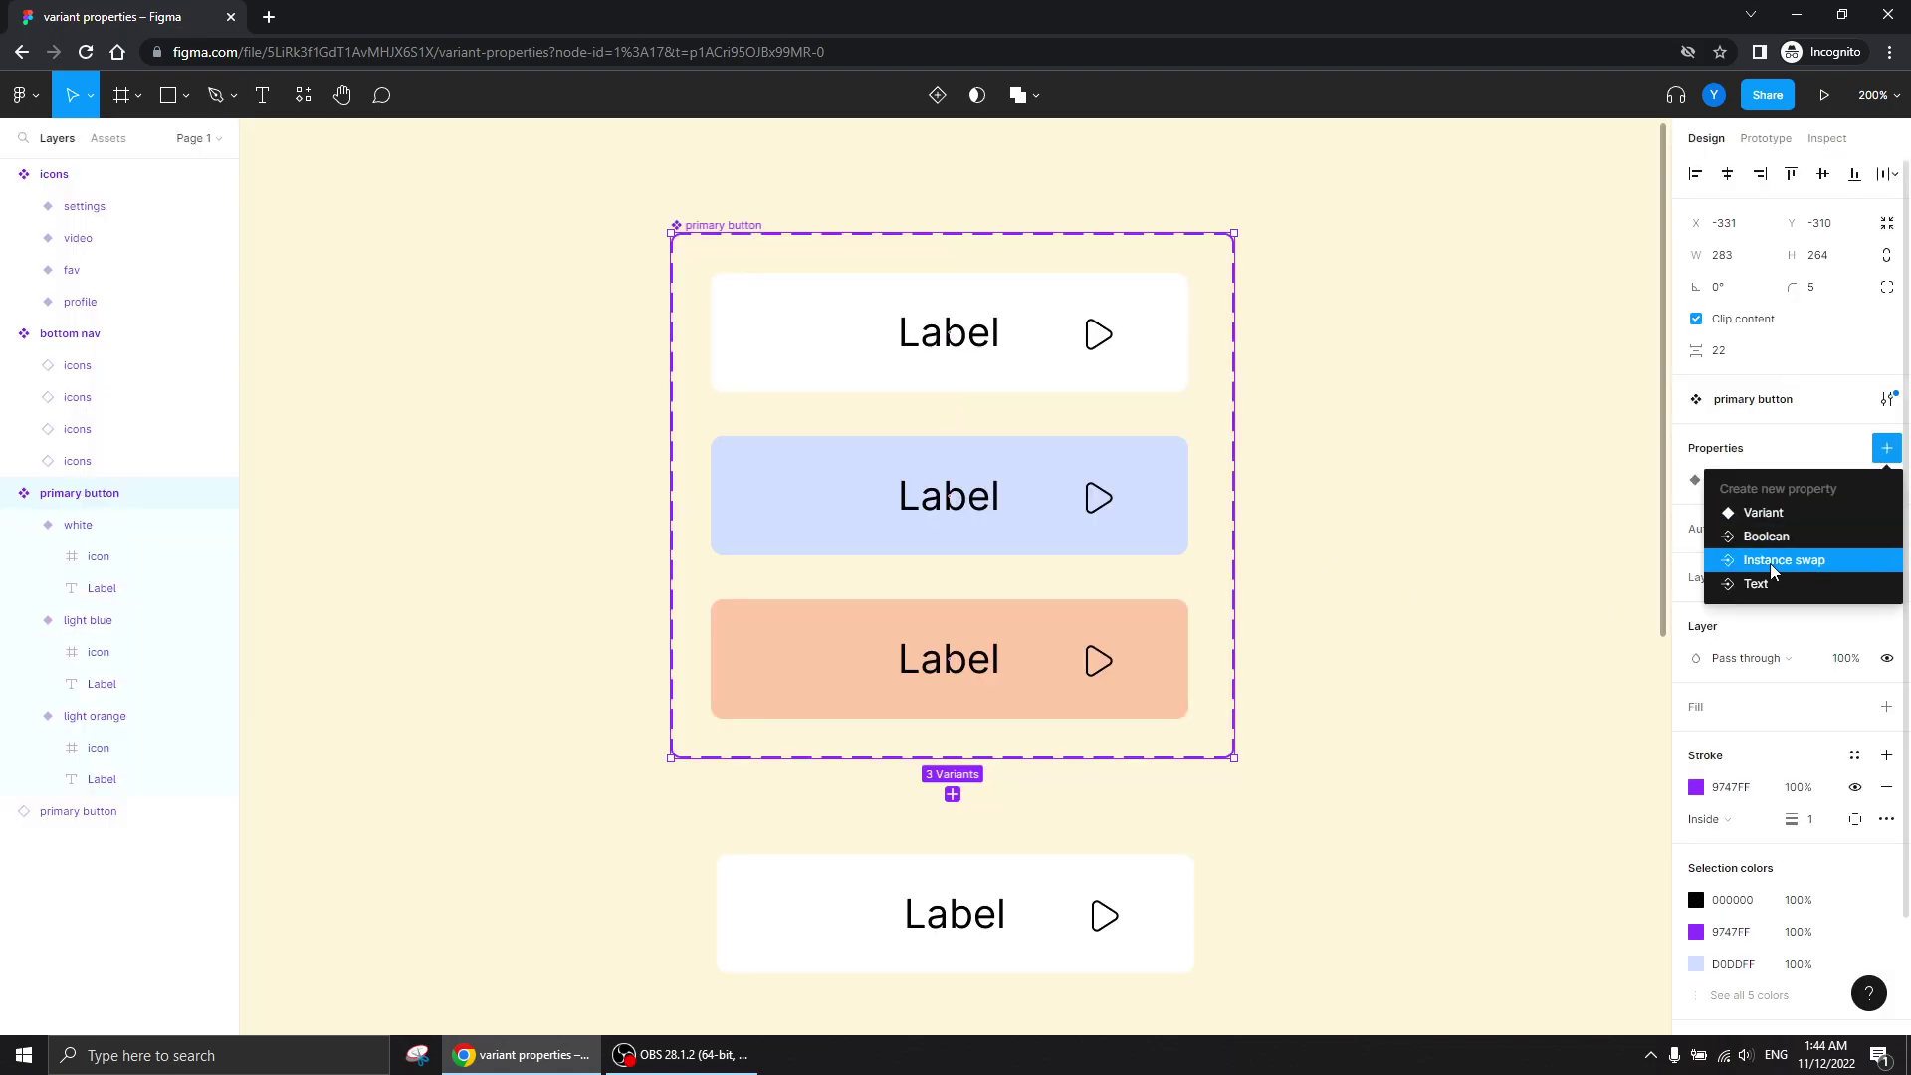
click(1769, 538)
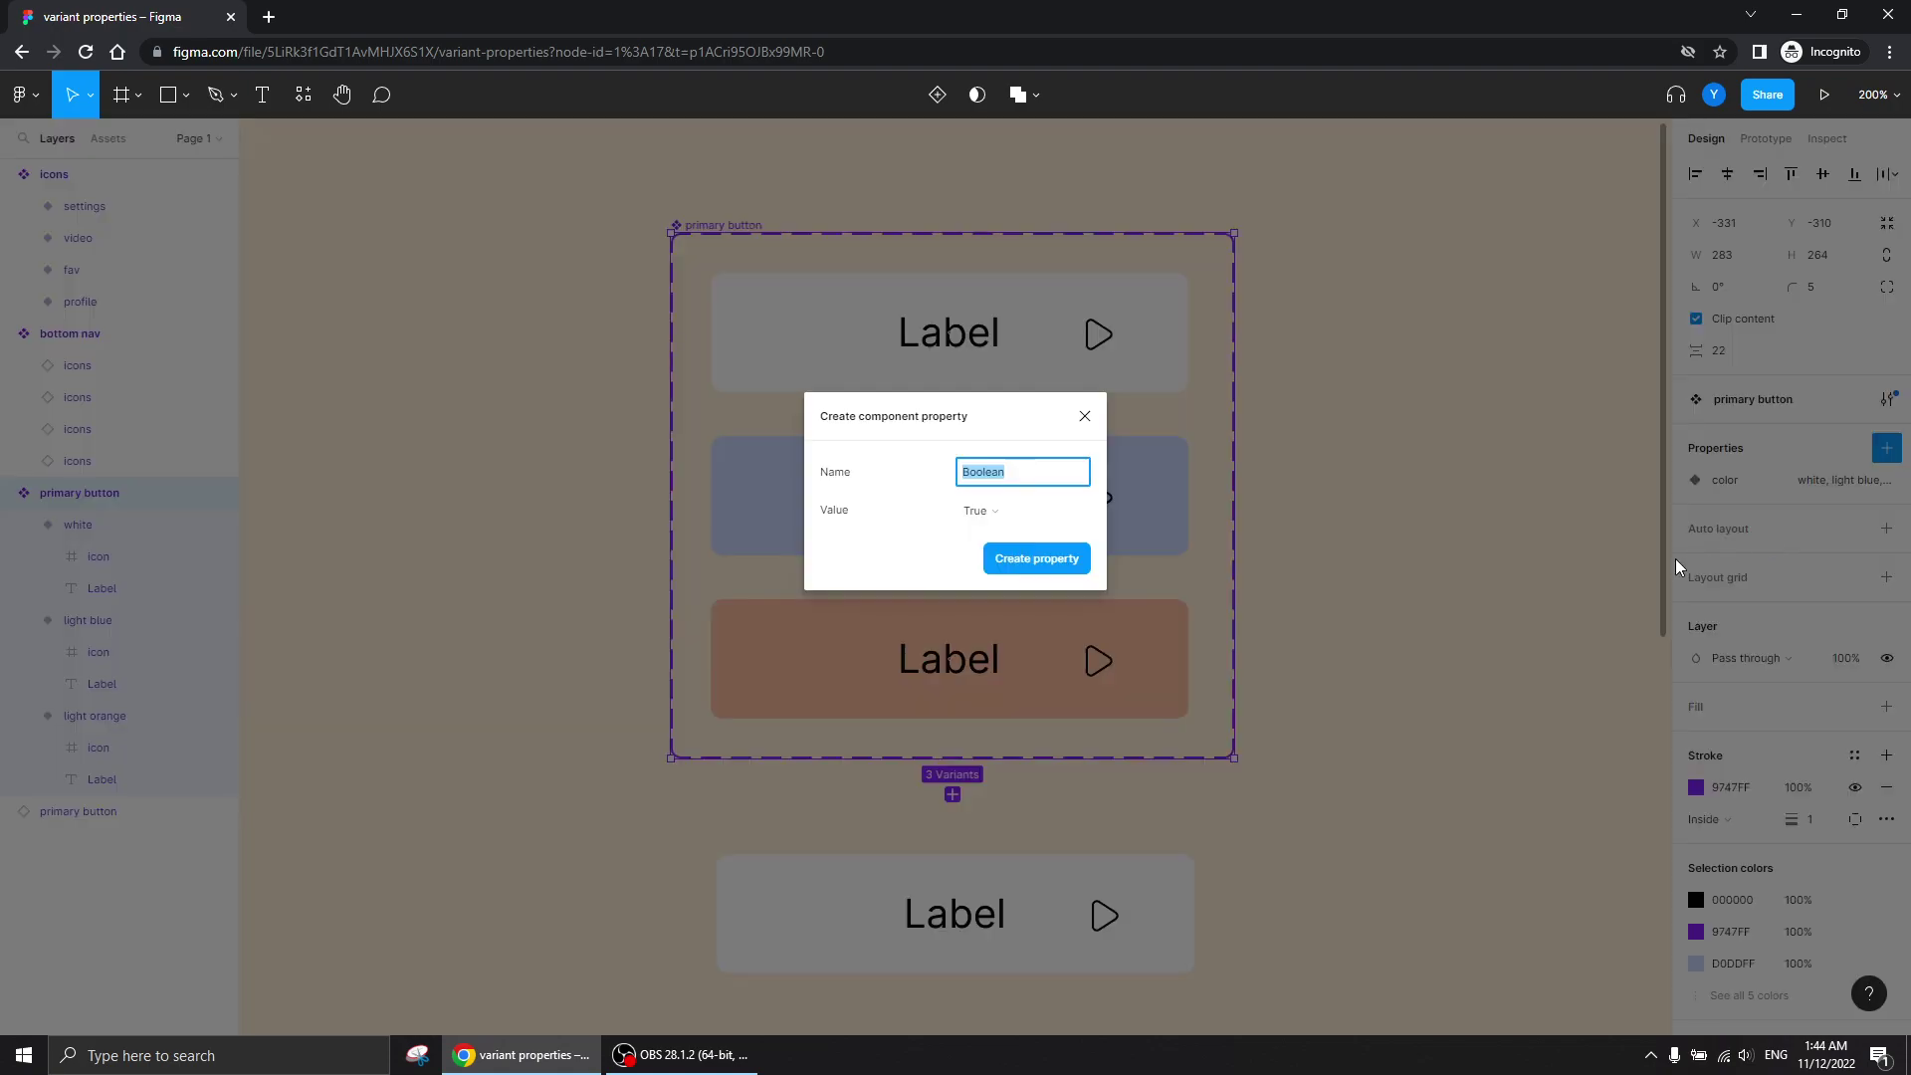
text(icon)
key(Return)
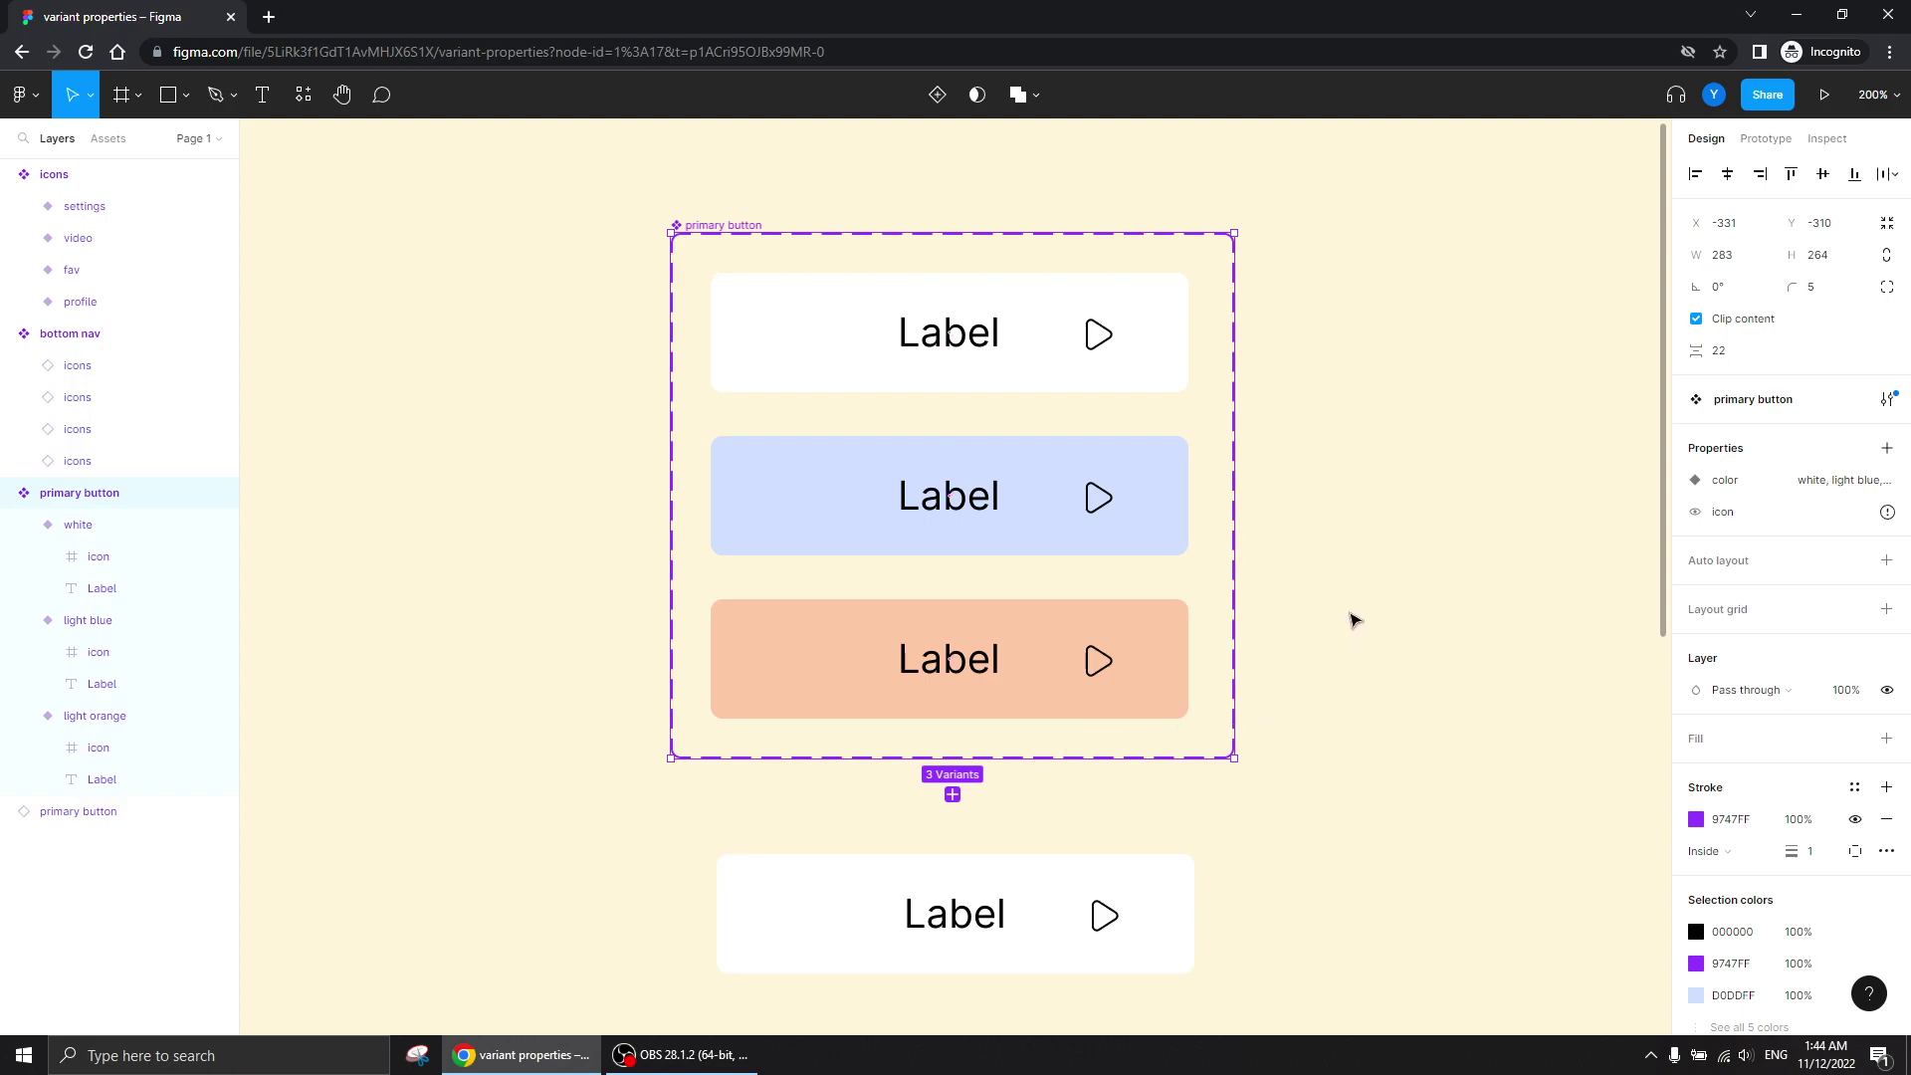
- Link the layer visibility of the play icons in all three primary button variants to the icon property
double_click(1095, 350)
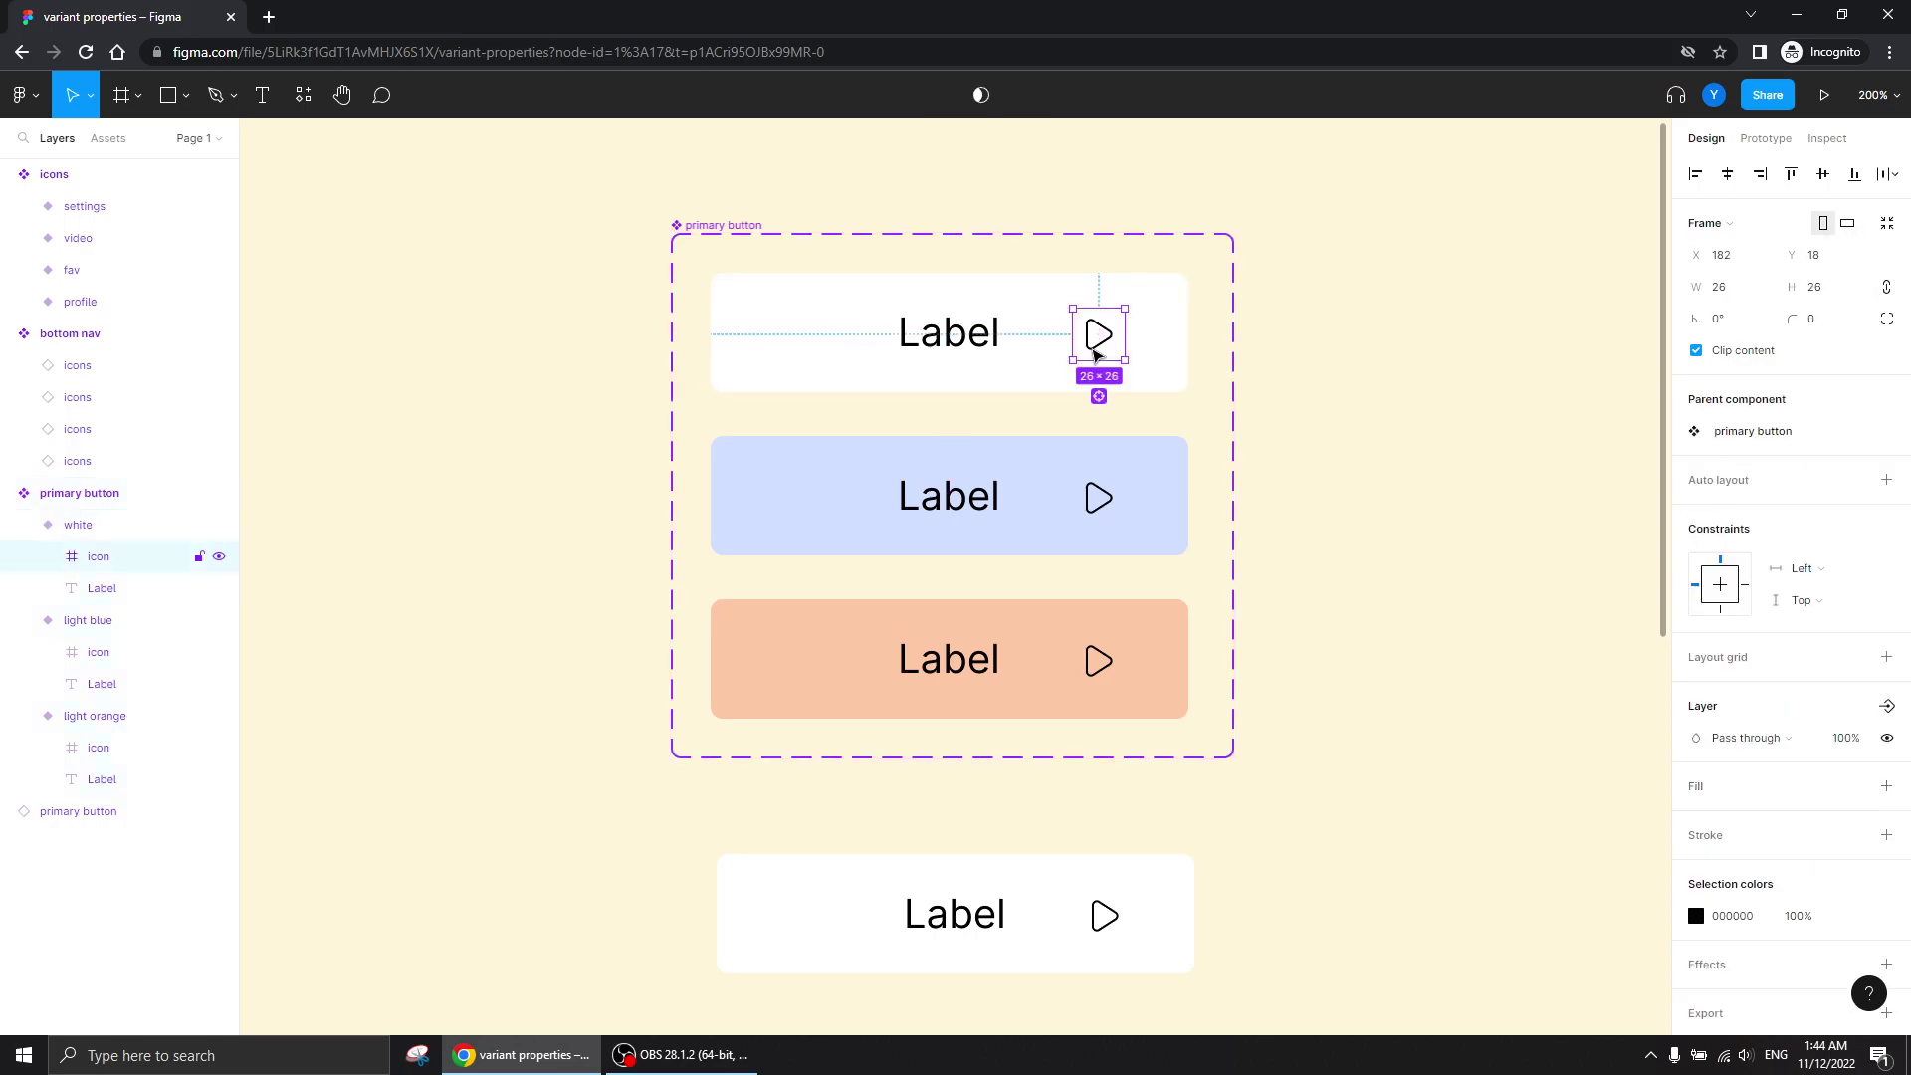
shift+click(1097, 495)
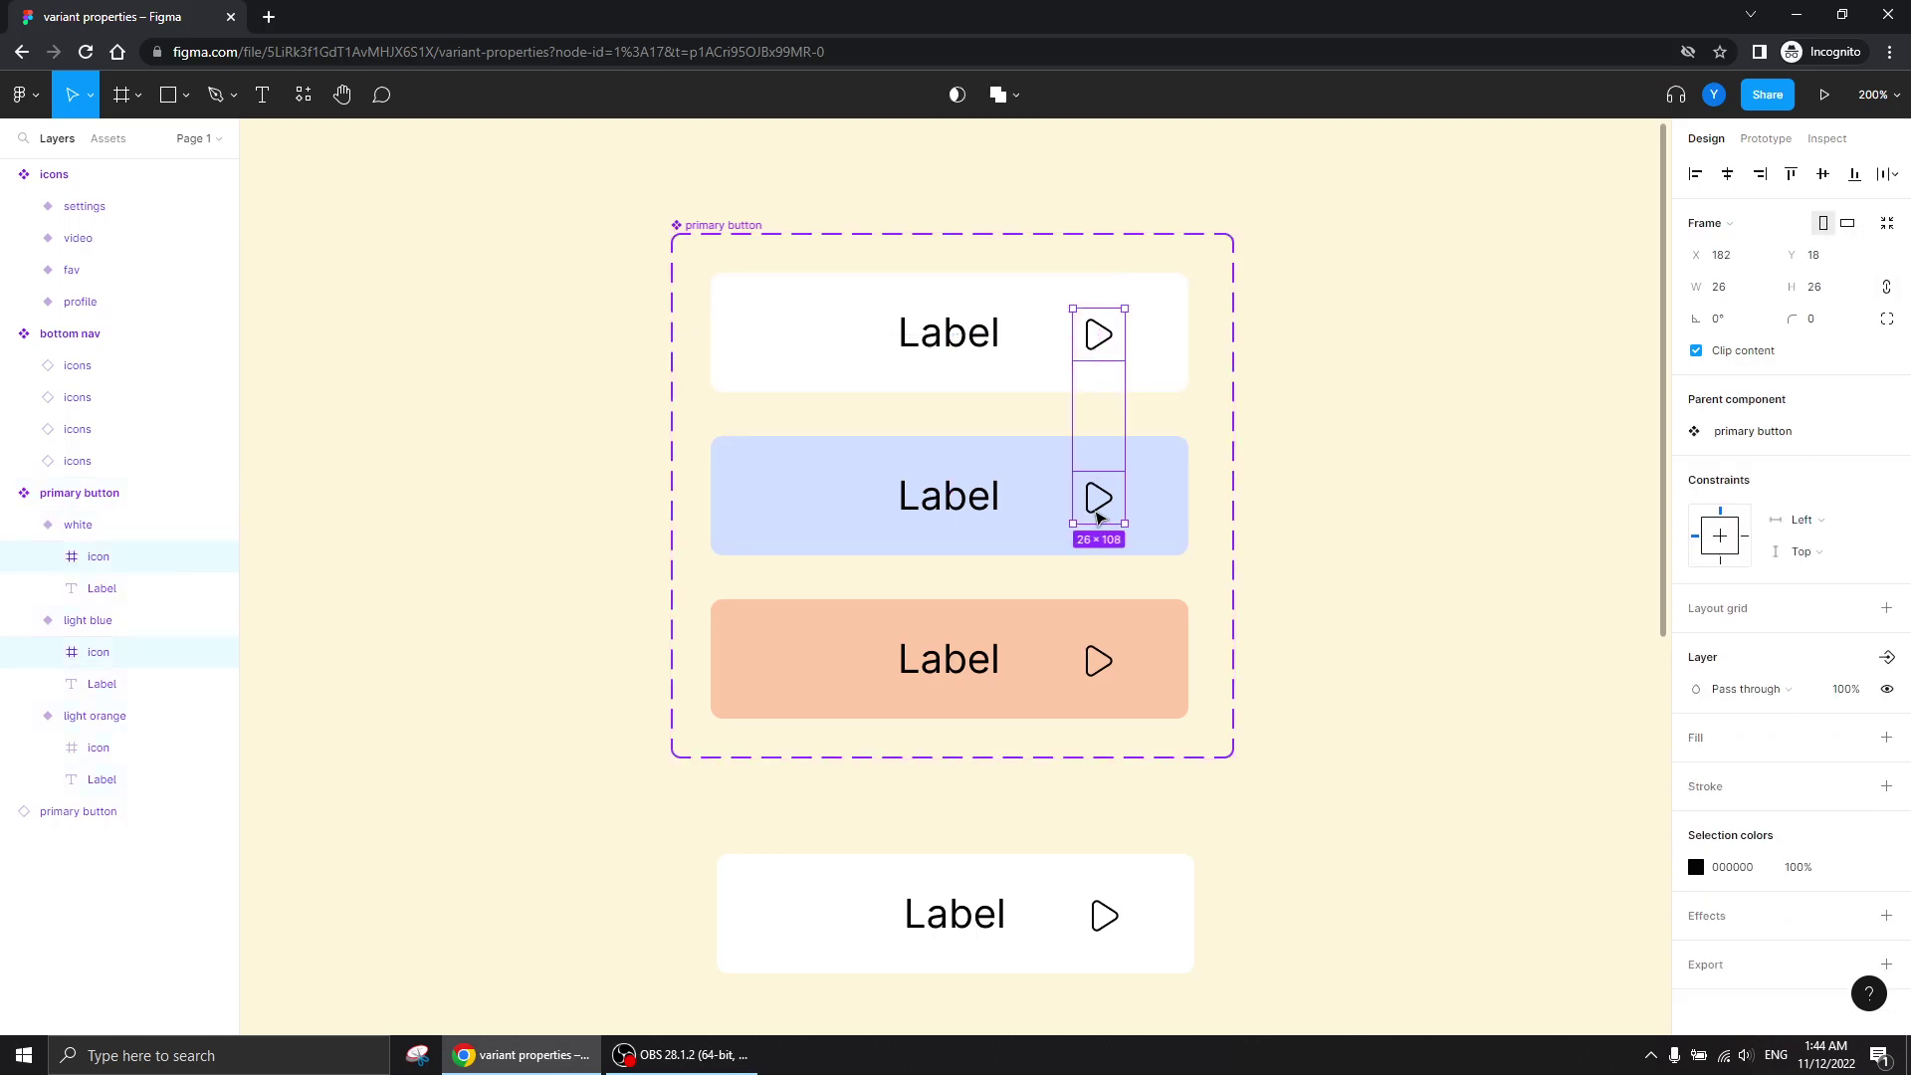
shift+click(1100, 659)
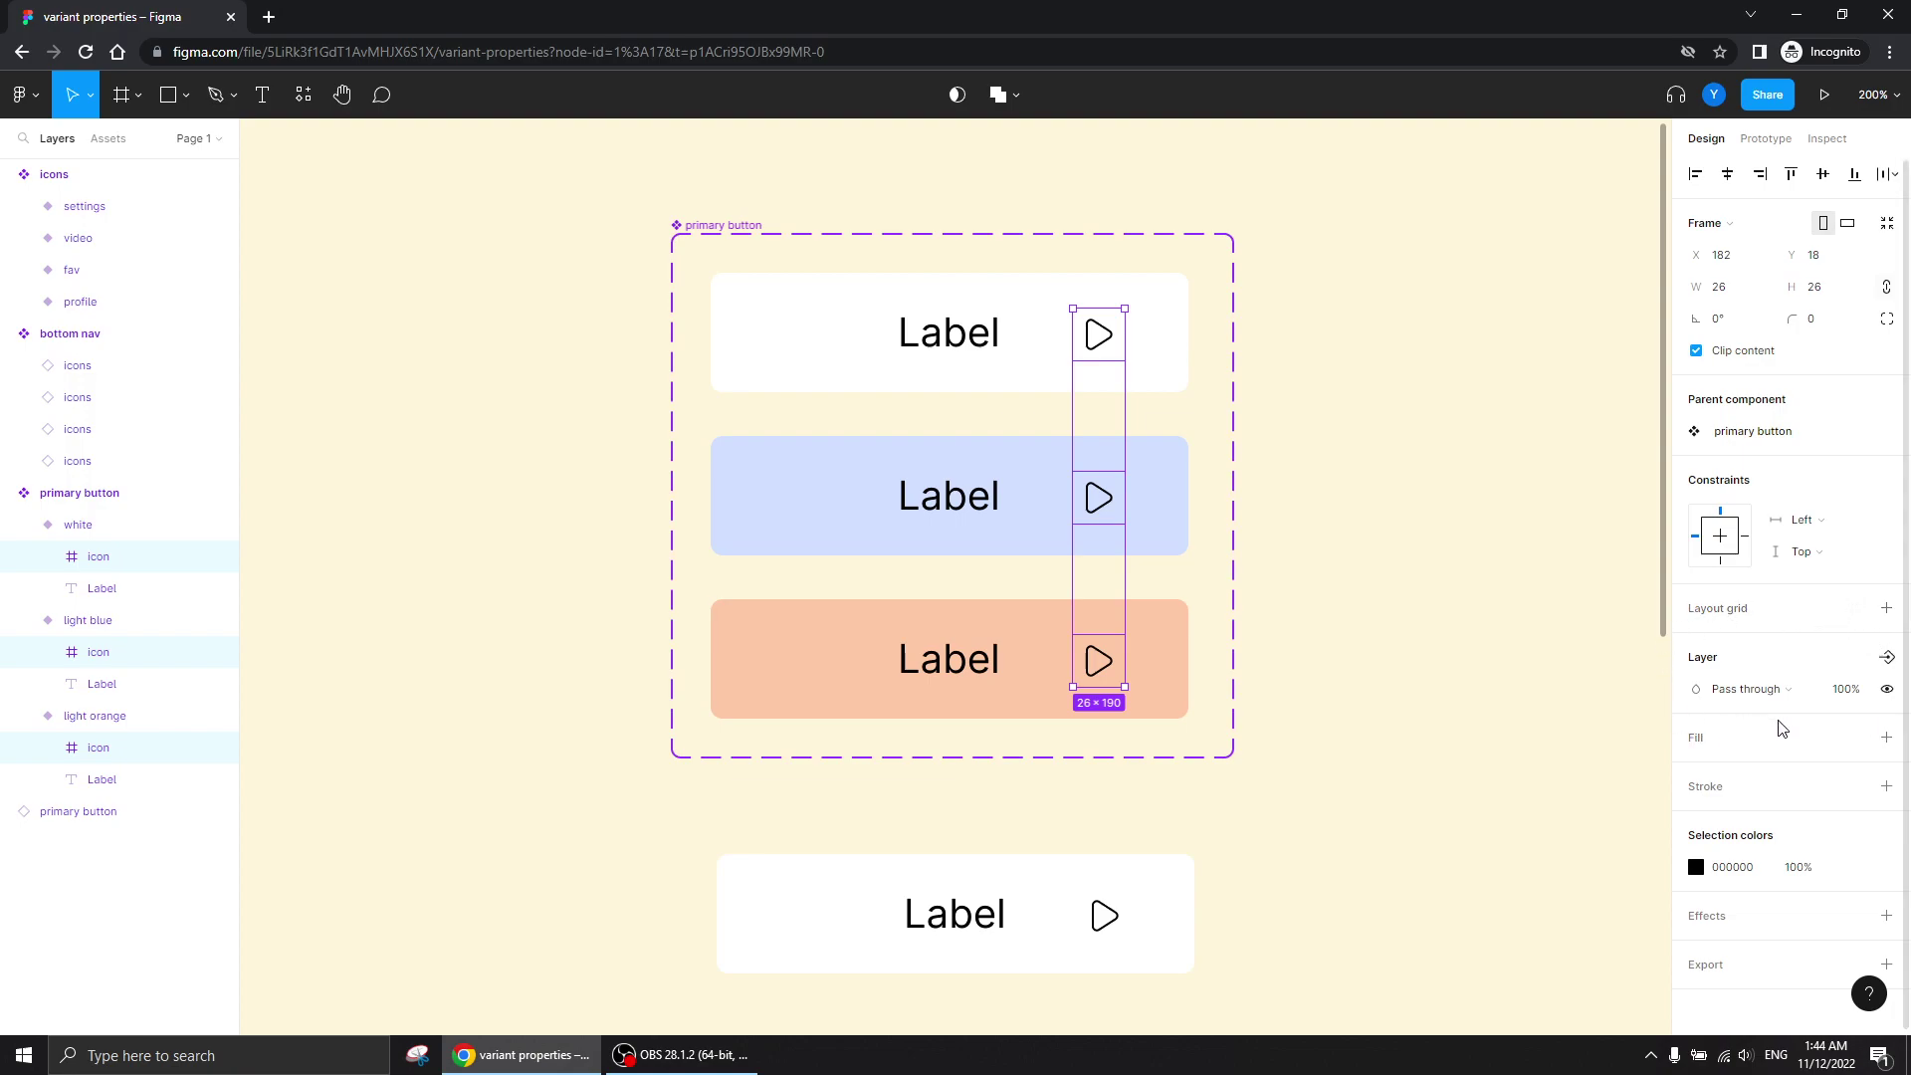
click(1889, 659)
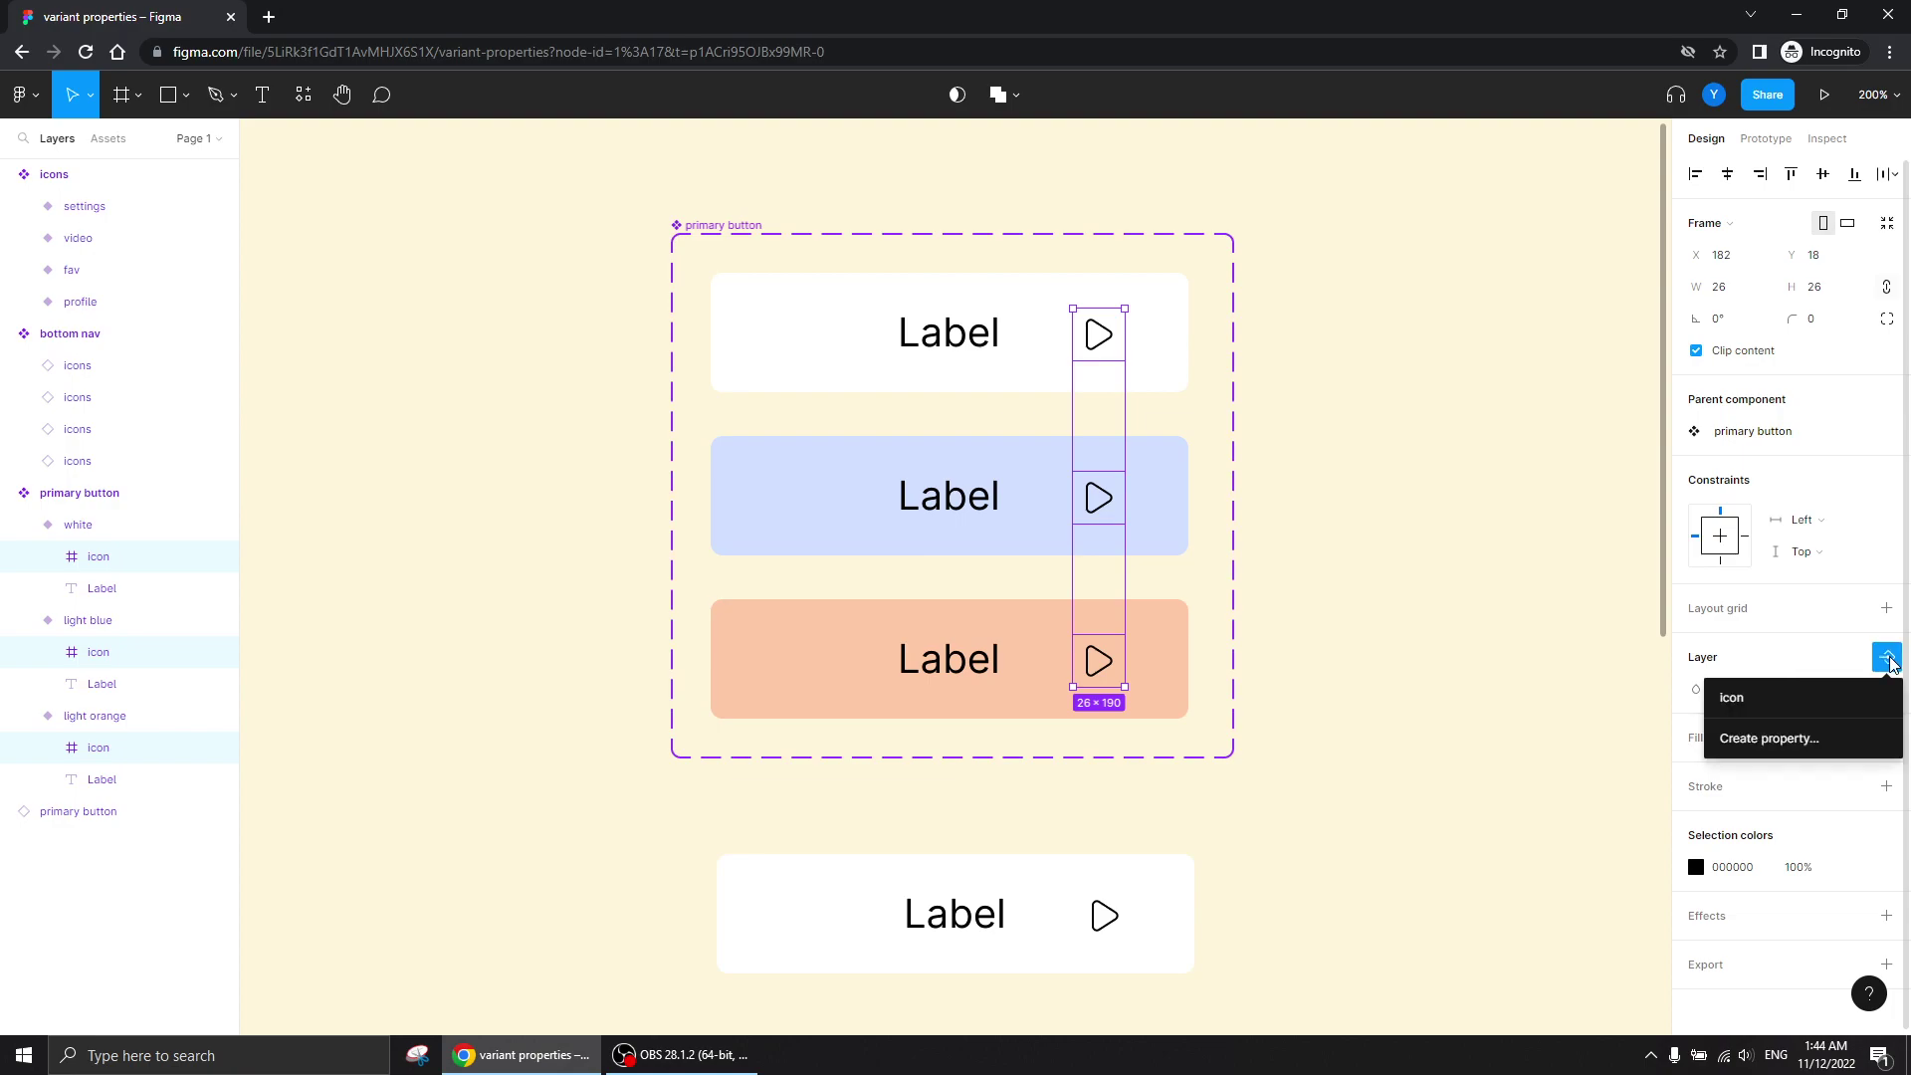
click(1770, 704)
click(1310, 558)
- Test the icon property on the primary button instance below the component set by switching it off and on again
scroll(1330, 704, down, 1)
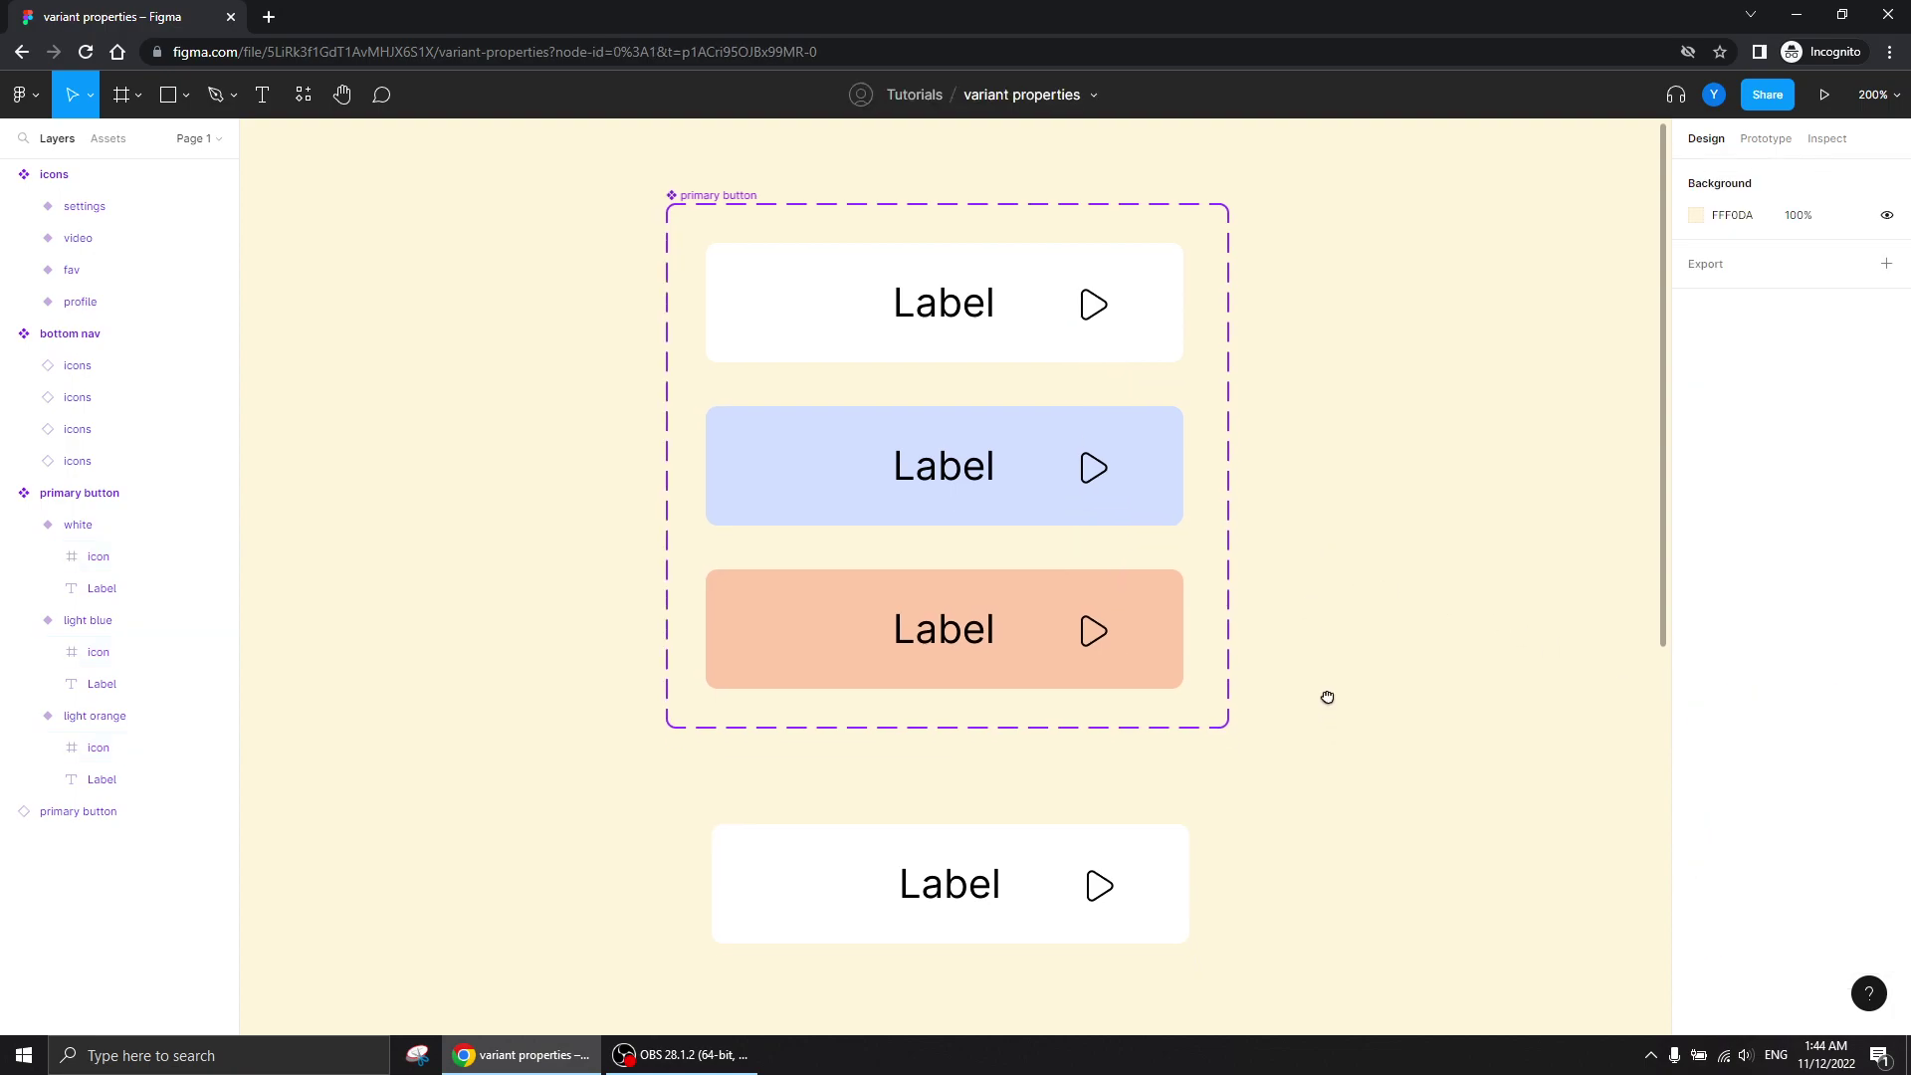
drag(1330, 704, 1242, 422)
click(798, 606)
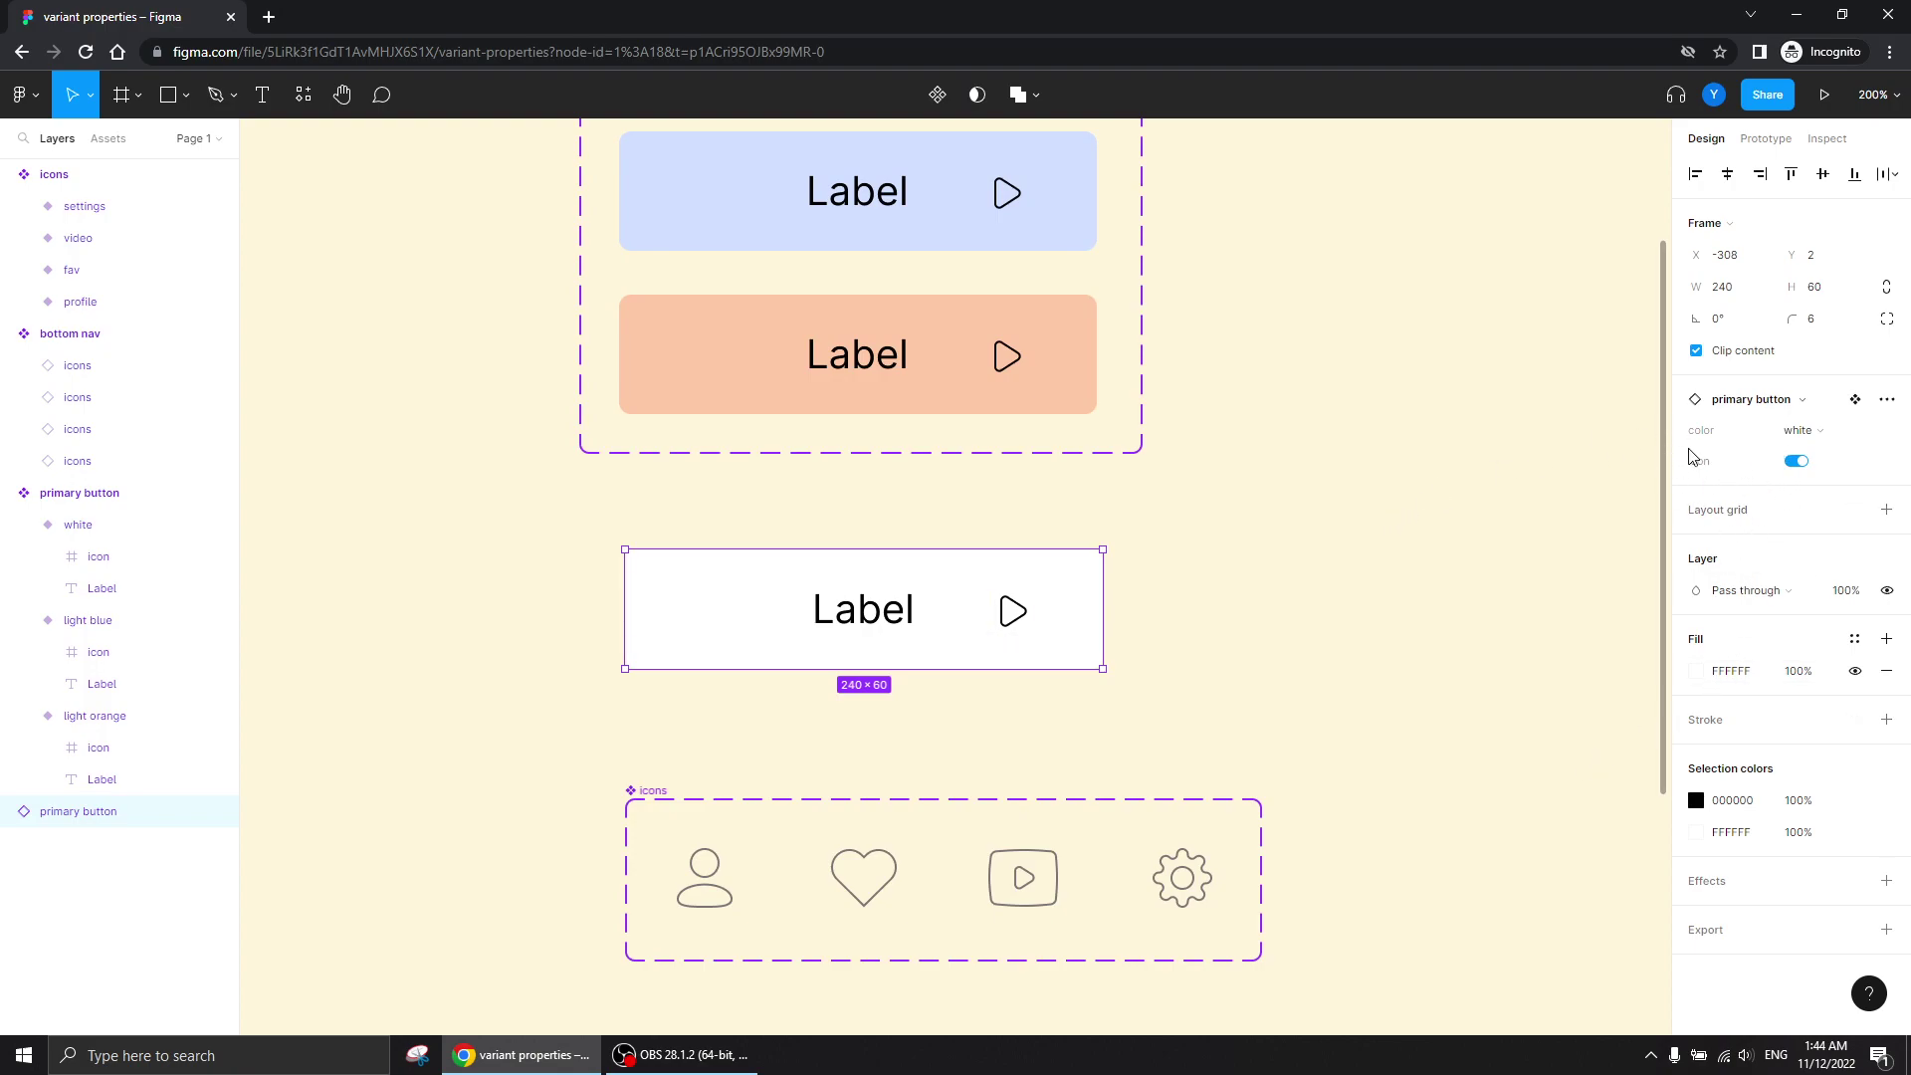
click(1796, 464)
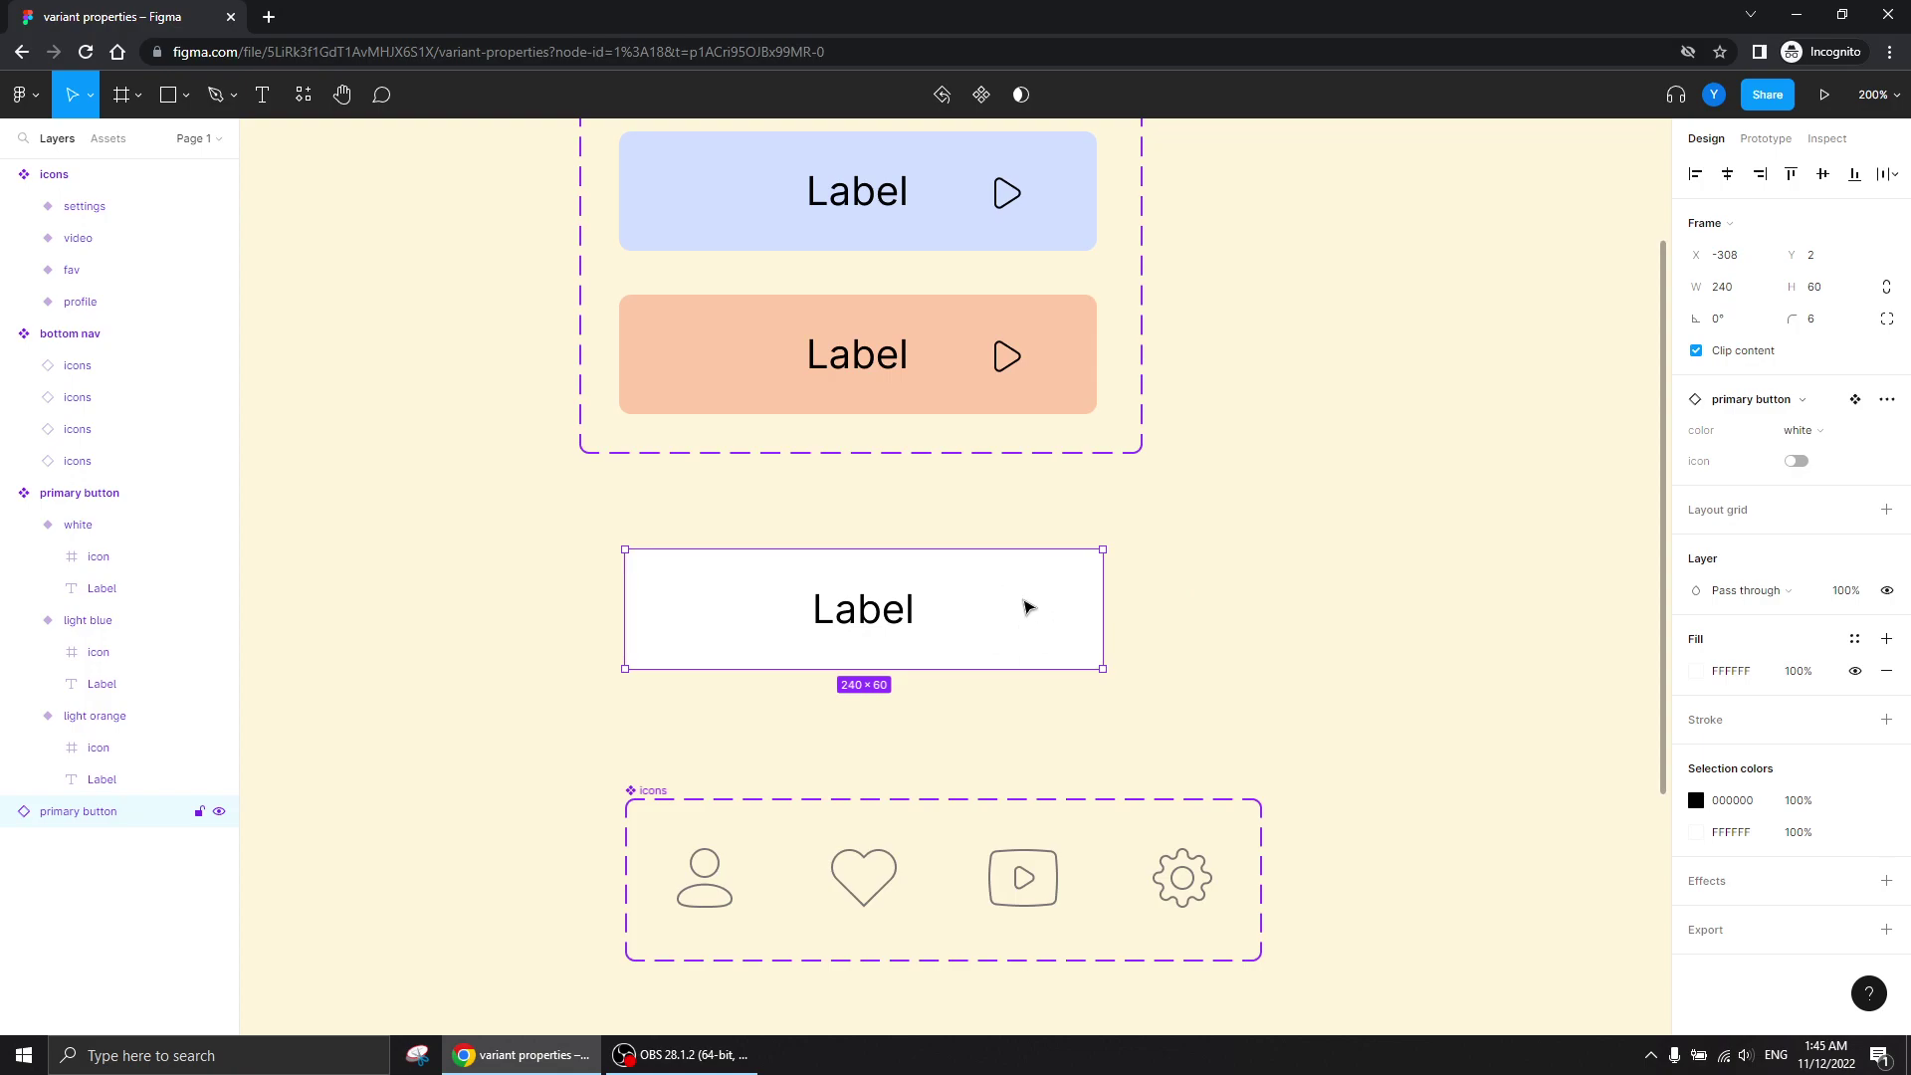
click(1796, 460)
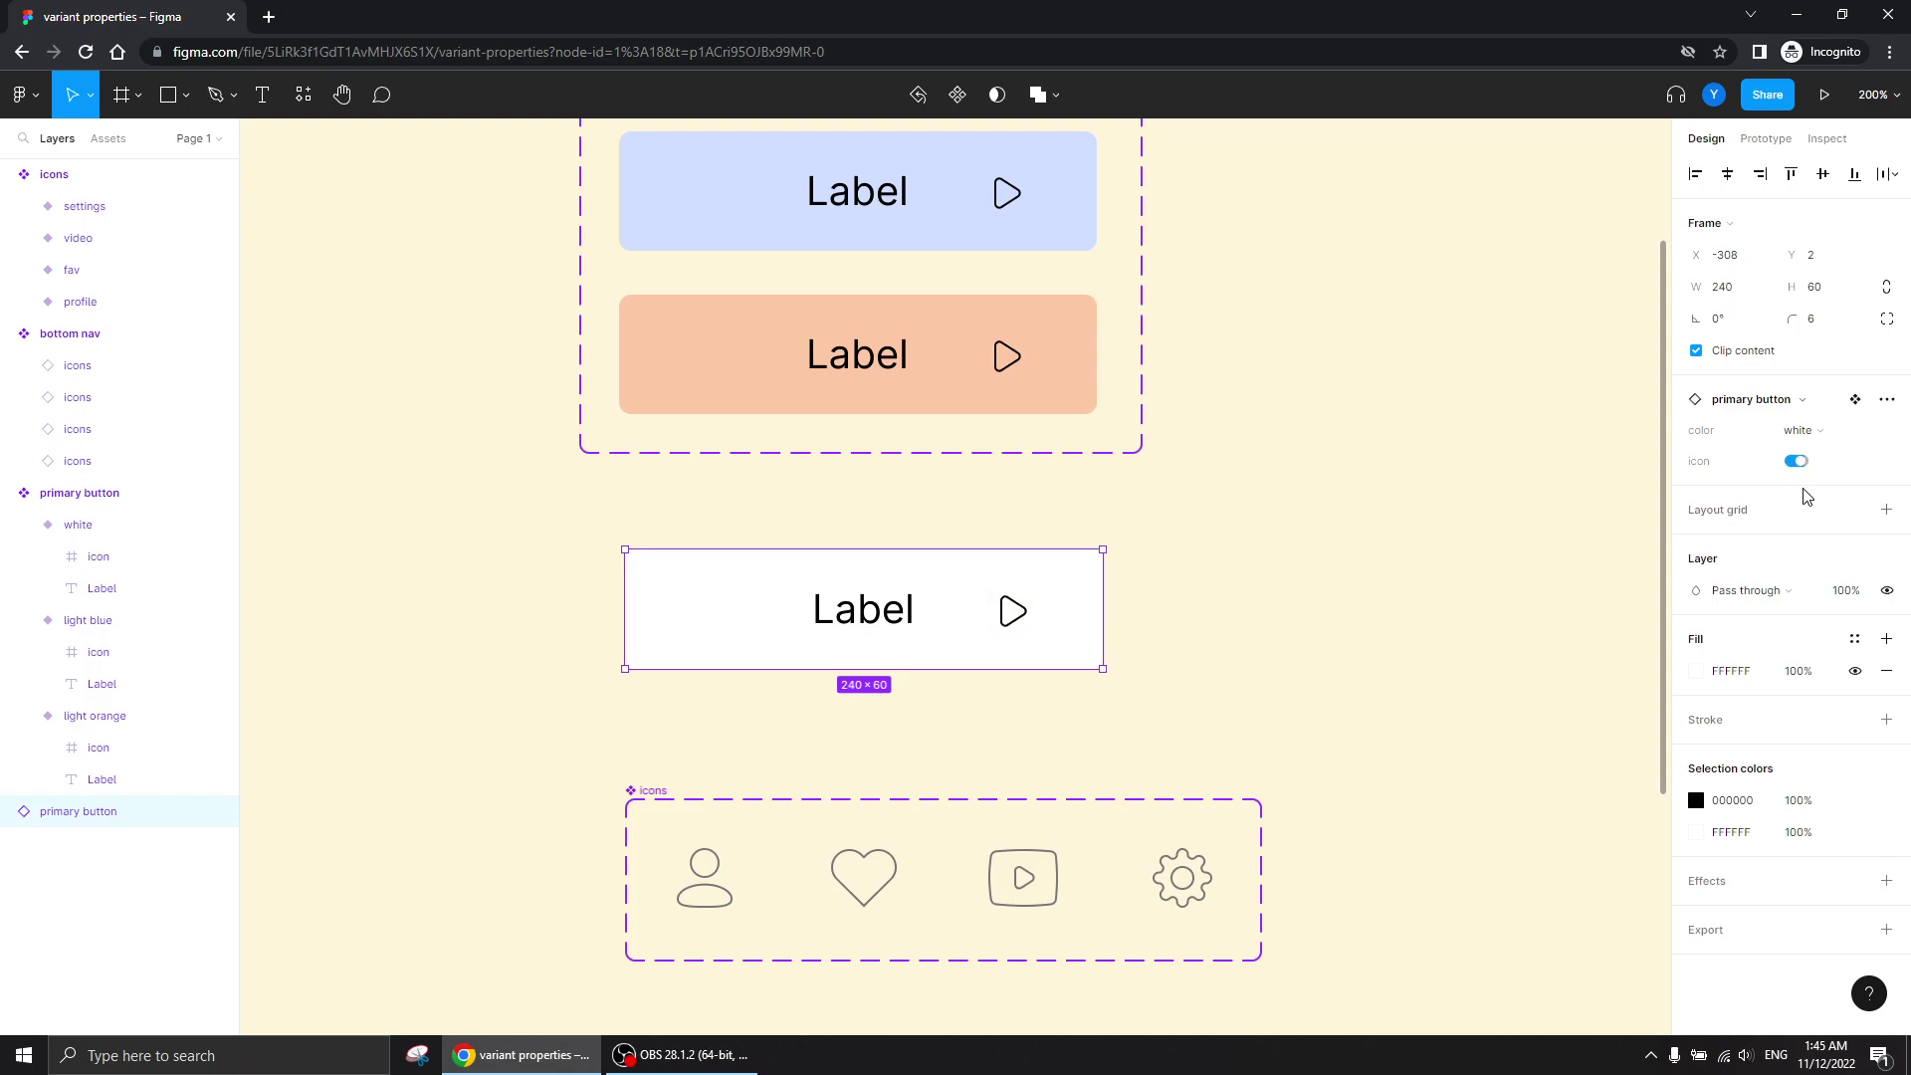
click(1346, 434)
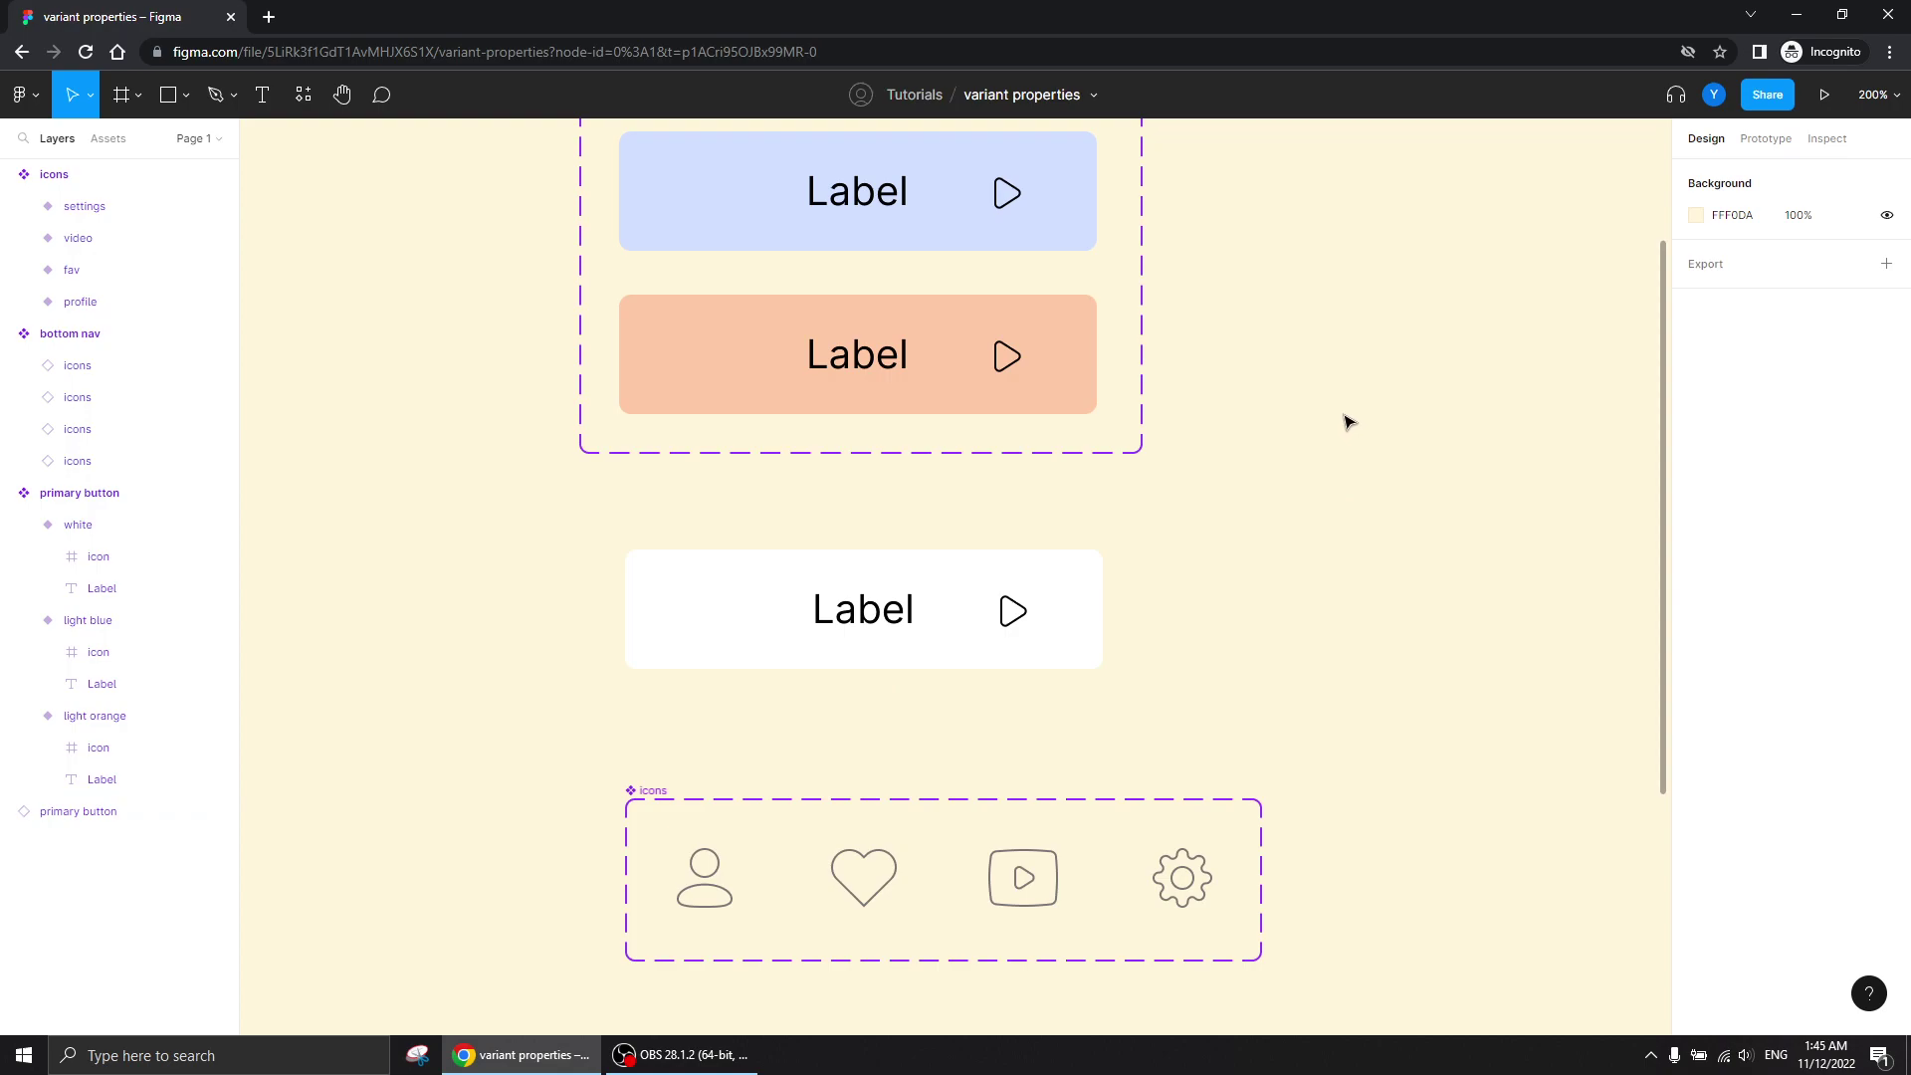
- Create a variant property named "stroke" with the value Default on the primary button component set
scroll(1349, 423, up, 5)
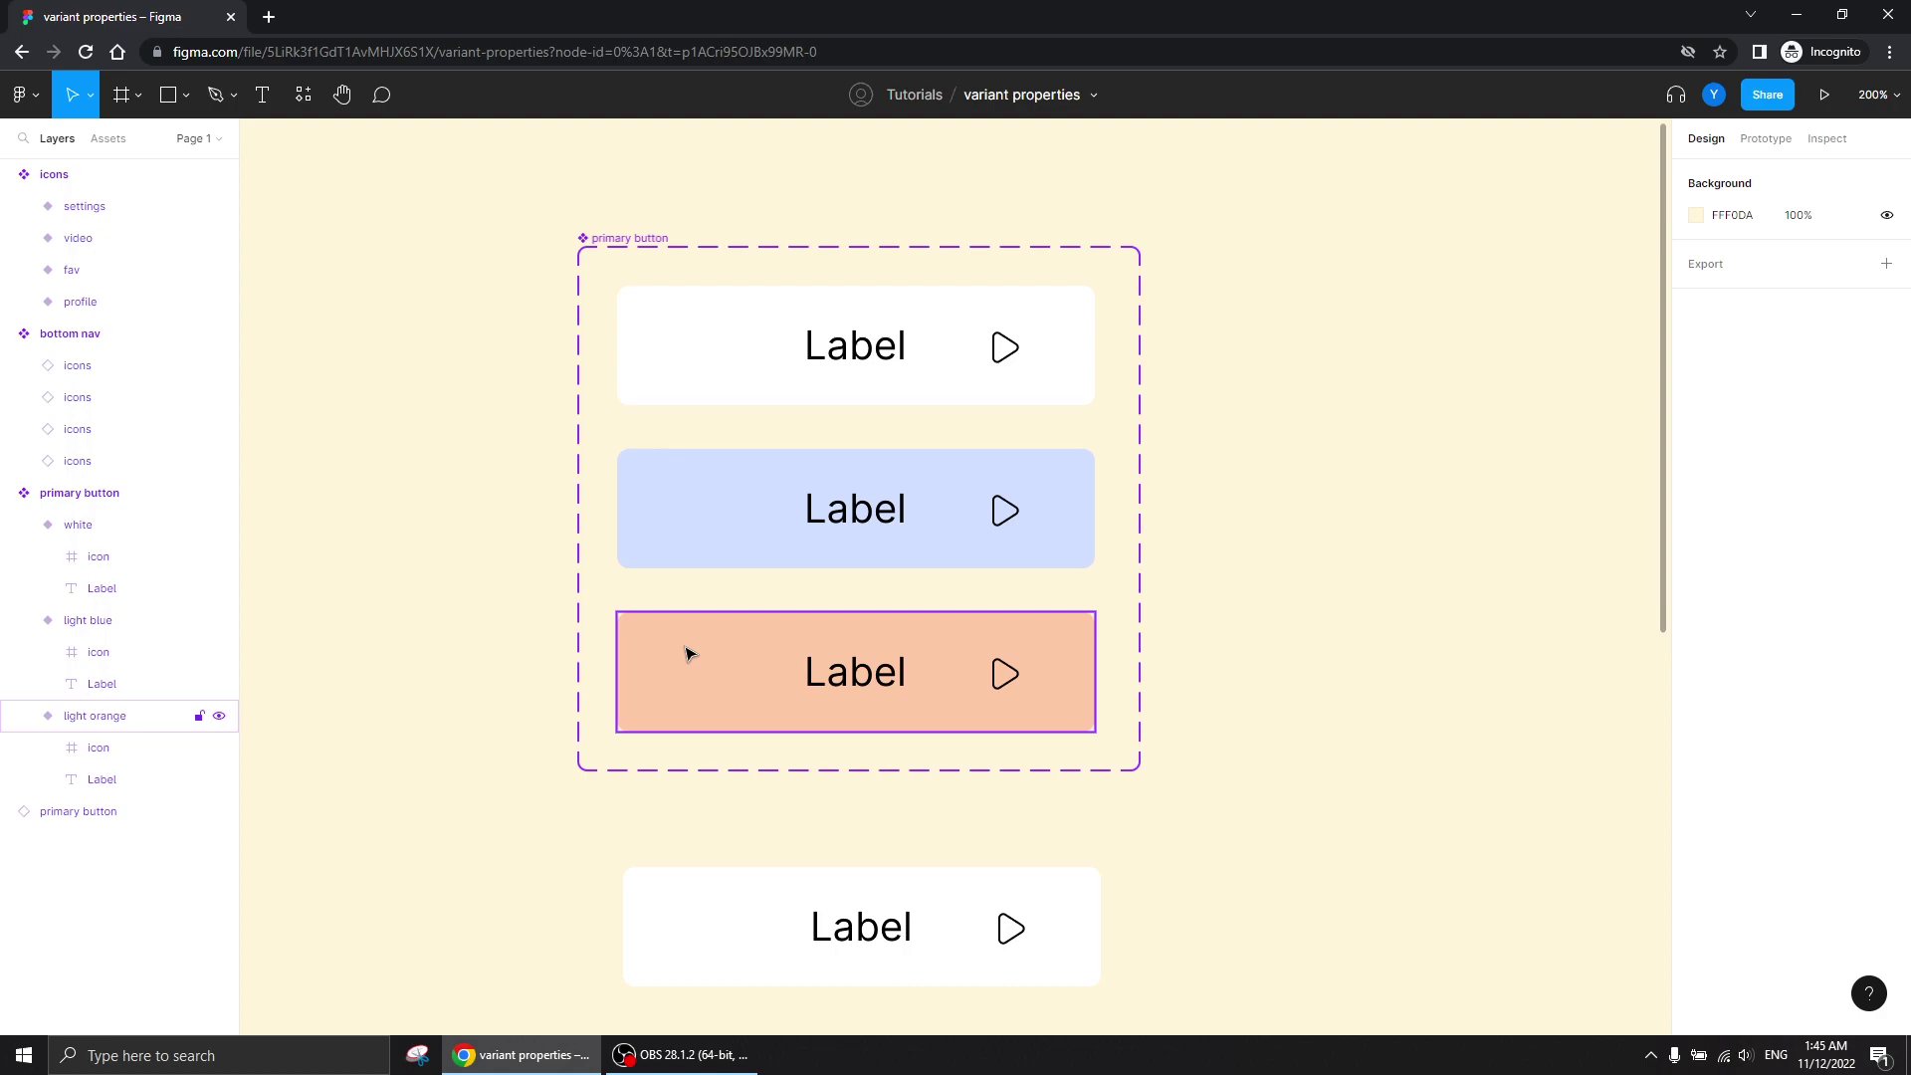
click(576, 265)
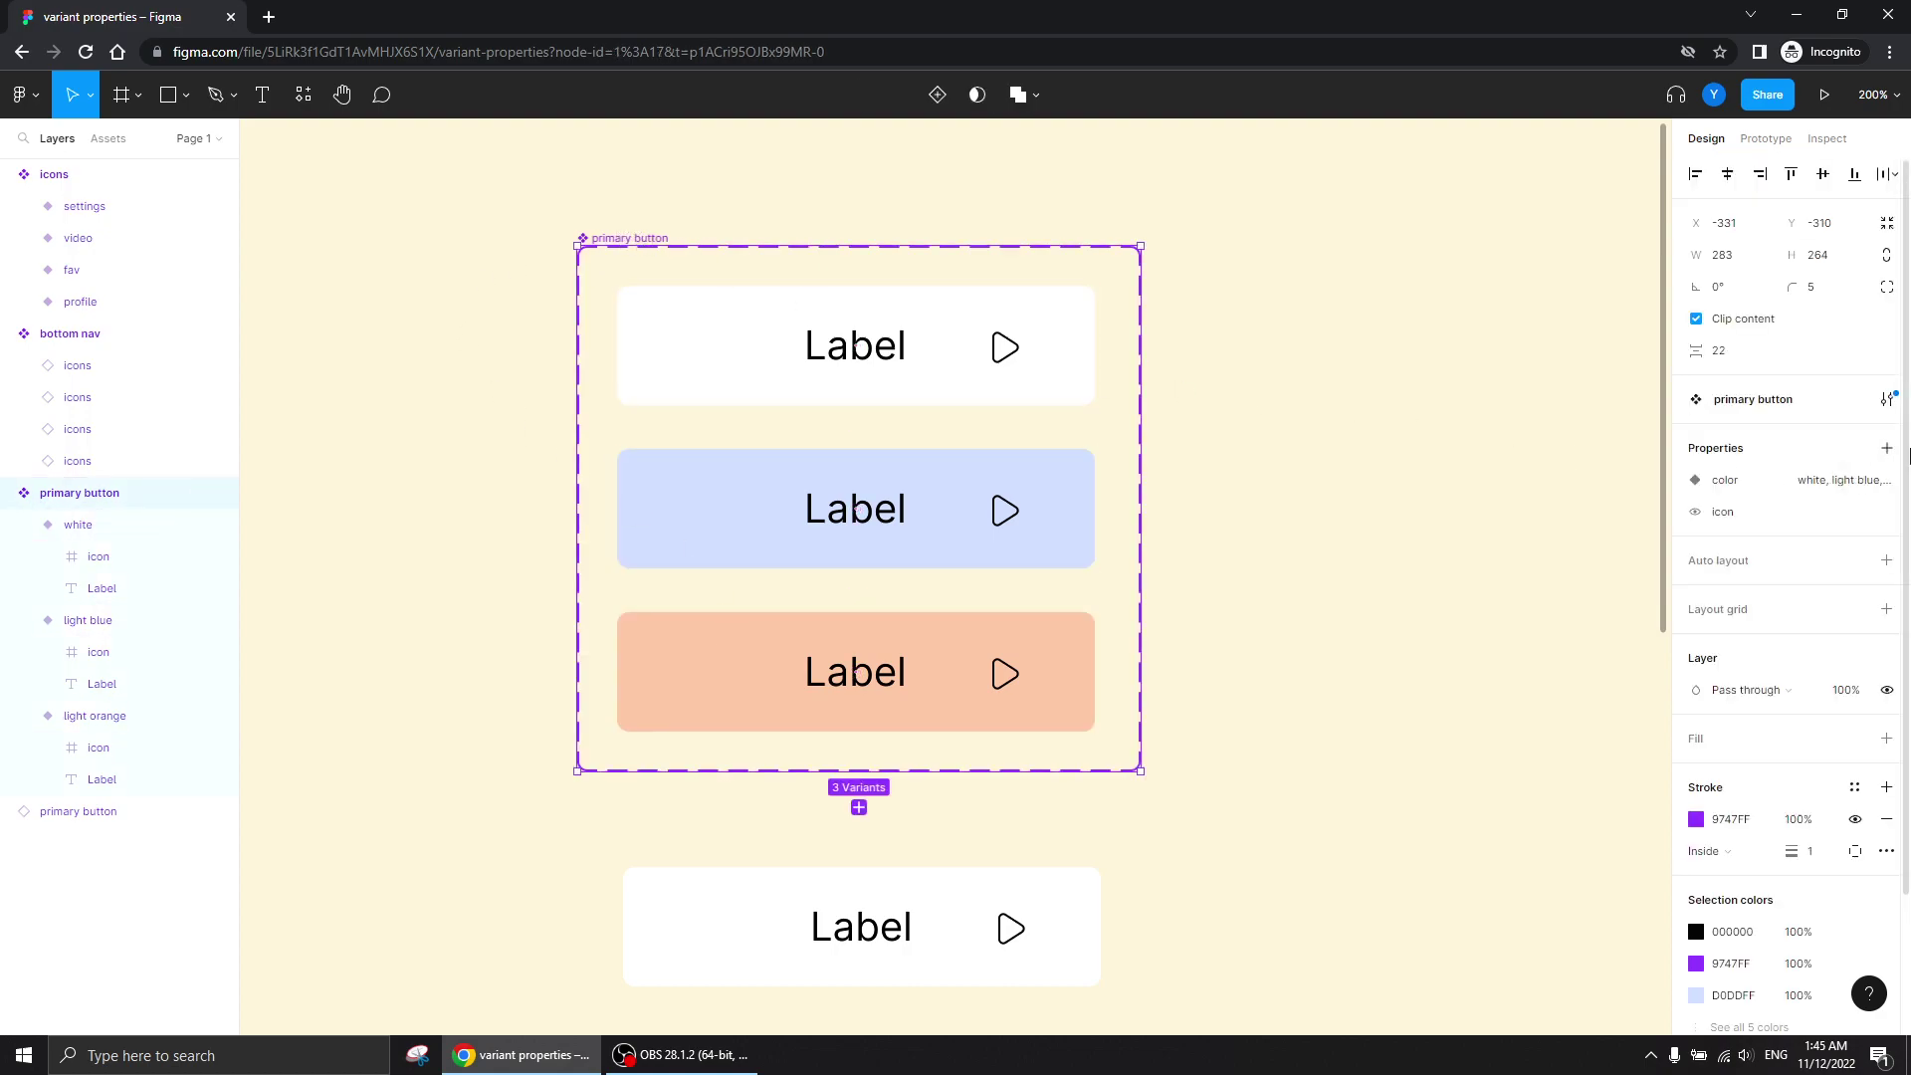
click(1889, 450)
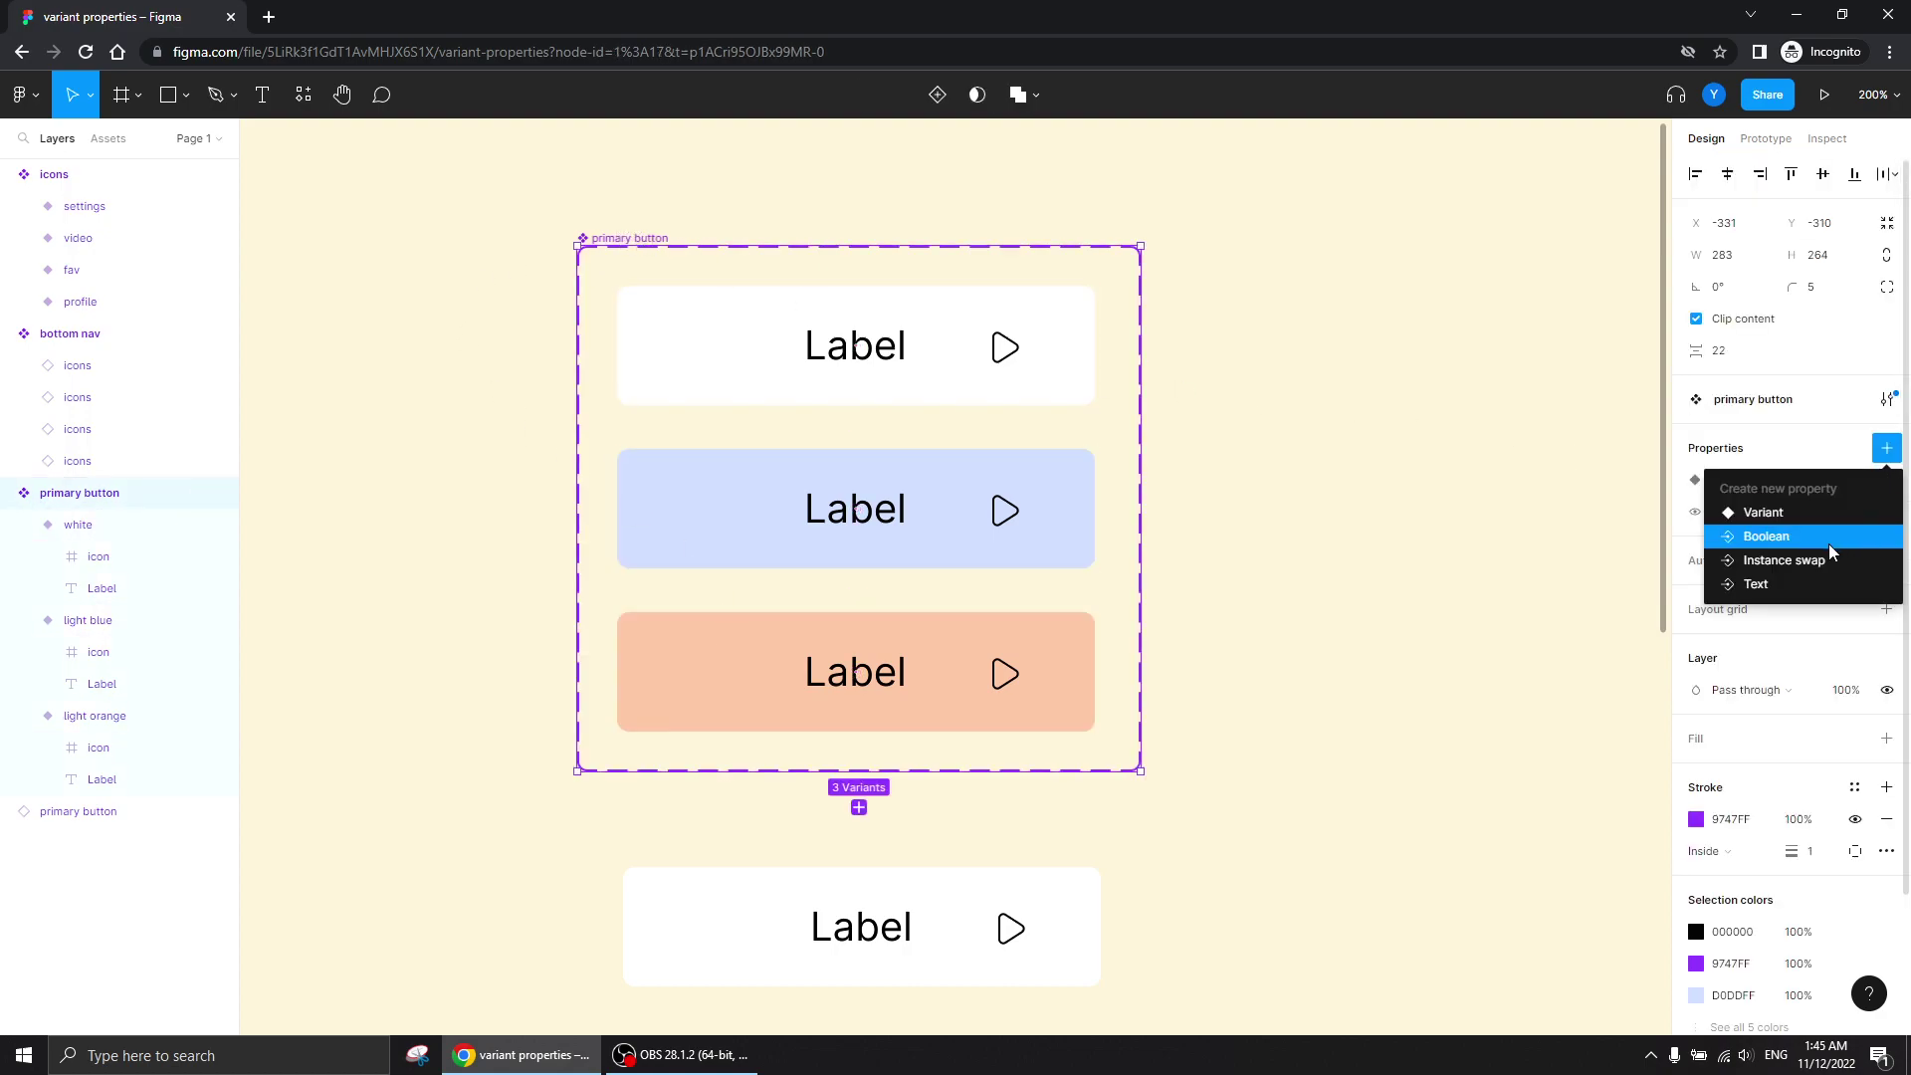
click(1772, 514)
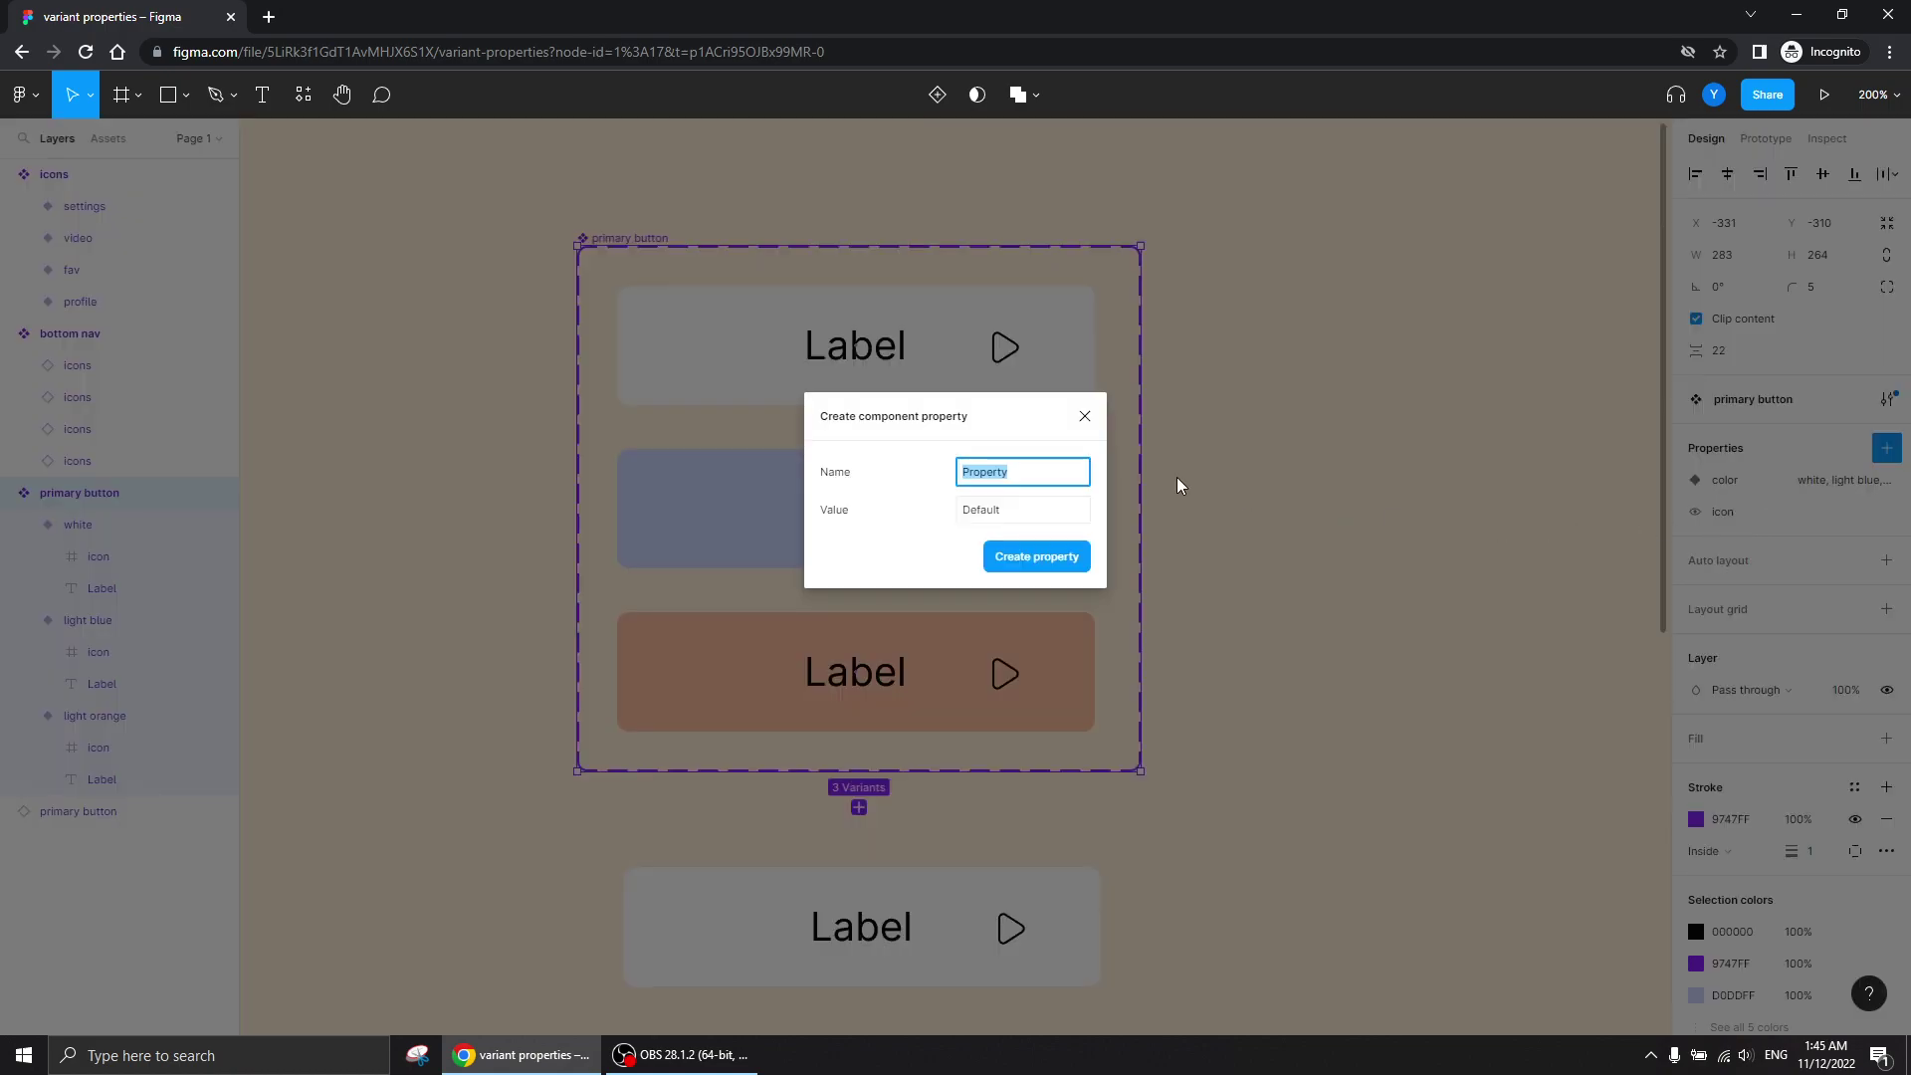
text(stroke)
click(1013, 563)
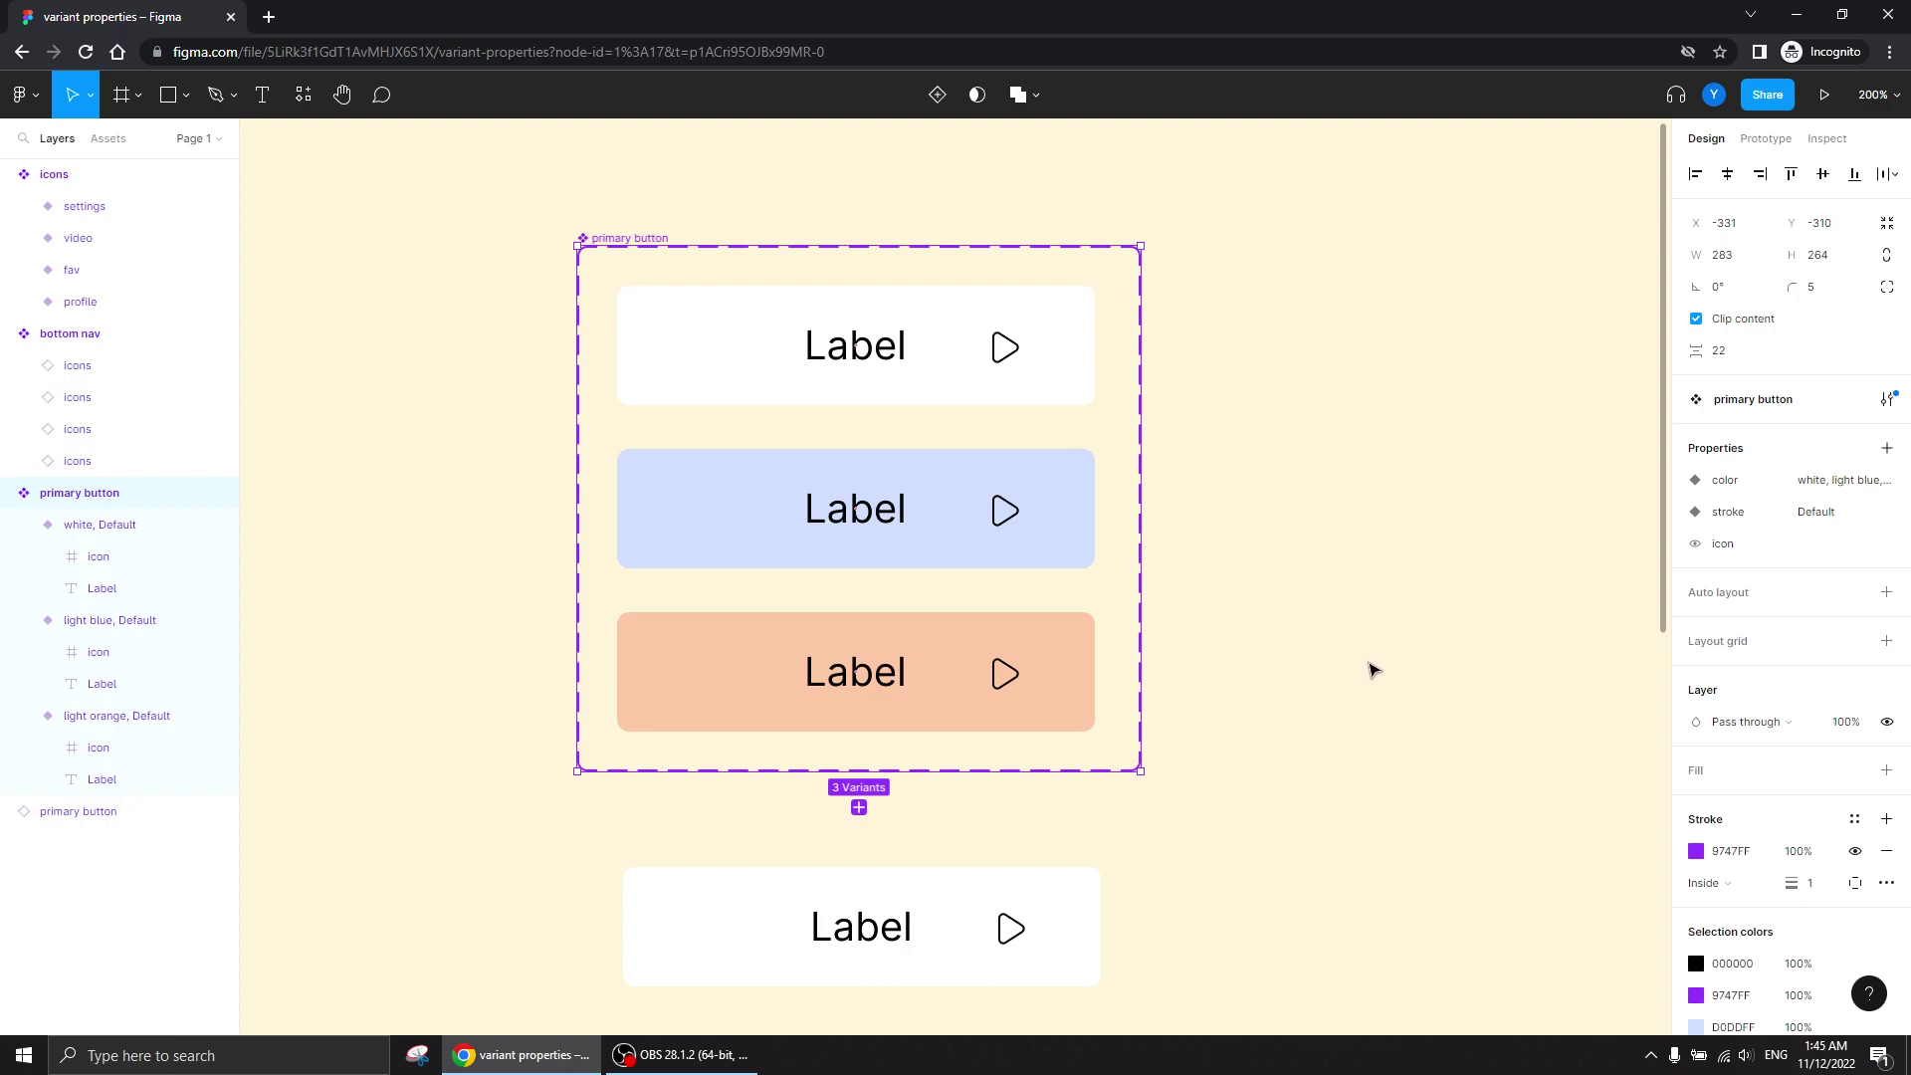
- Widen the primary button component set to about 641 and duplicate its three variants into a second column beside the originals
drag(1372, 652, 1148, 602)
drag(922, 559, 1635, 546)
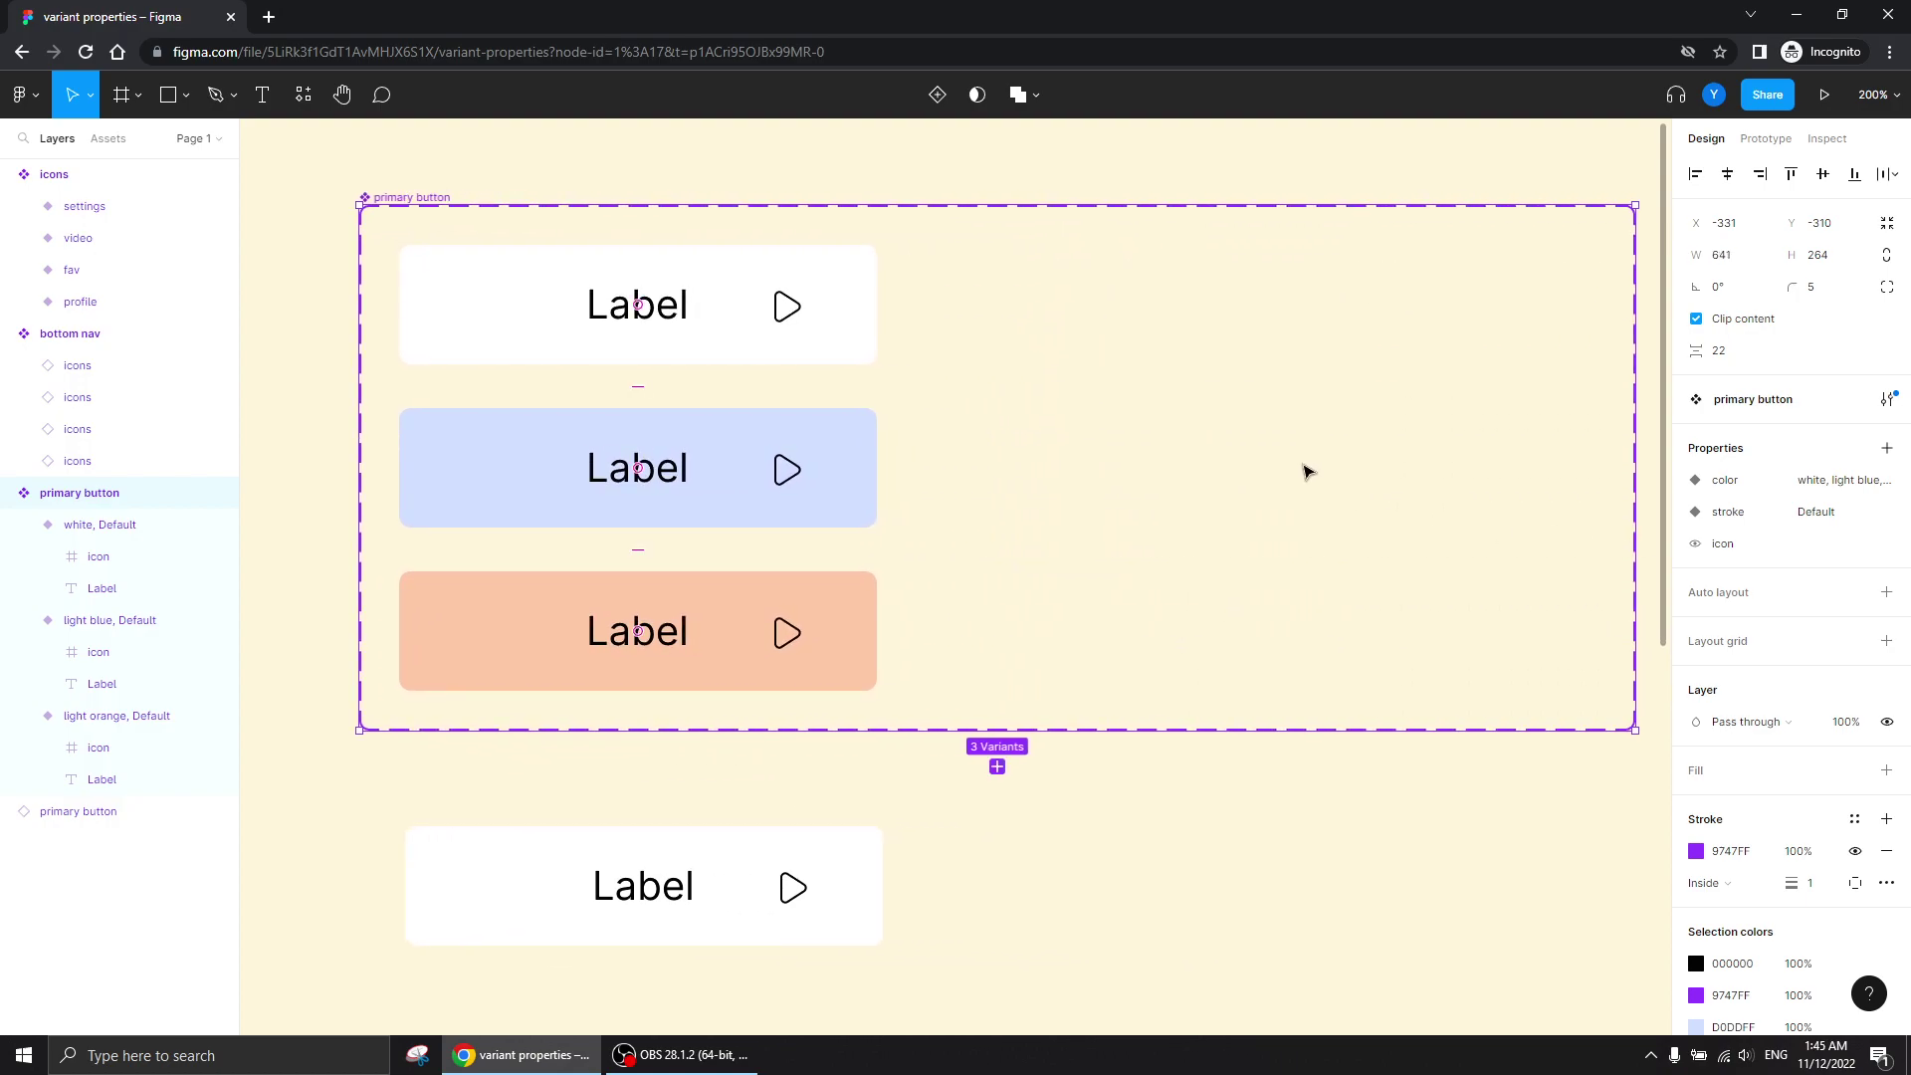
key(Escape)
drag(974, 257, 407, 697)
drag(504, 657, 1088, 675)
click(1528, 377)
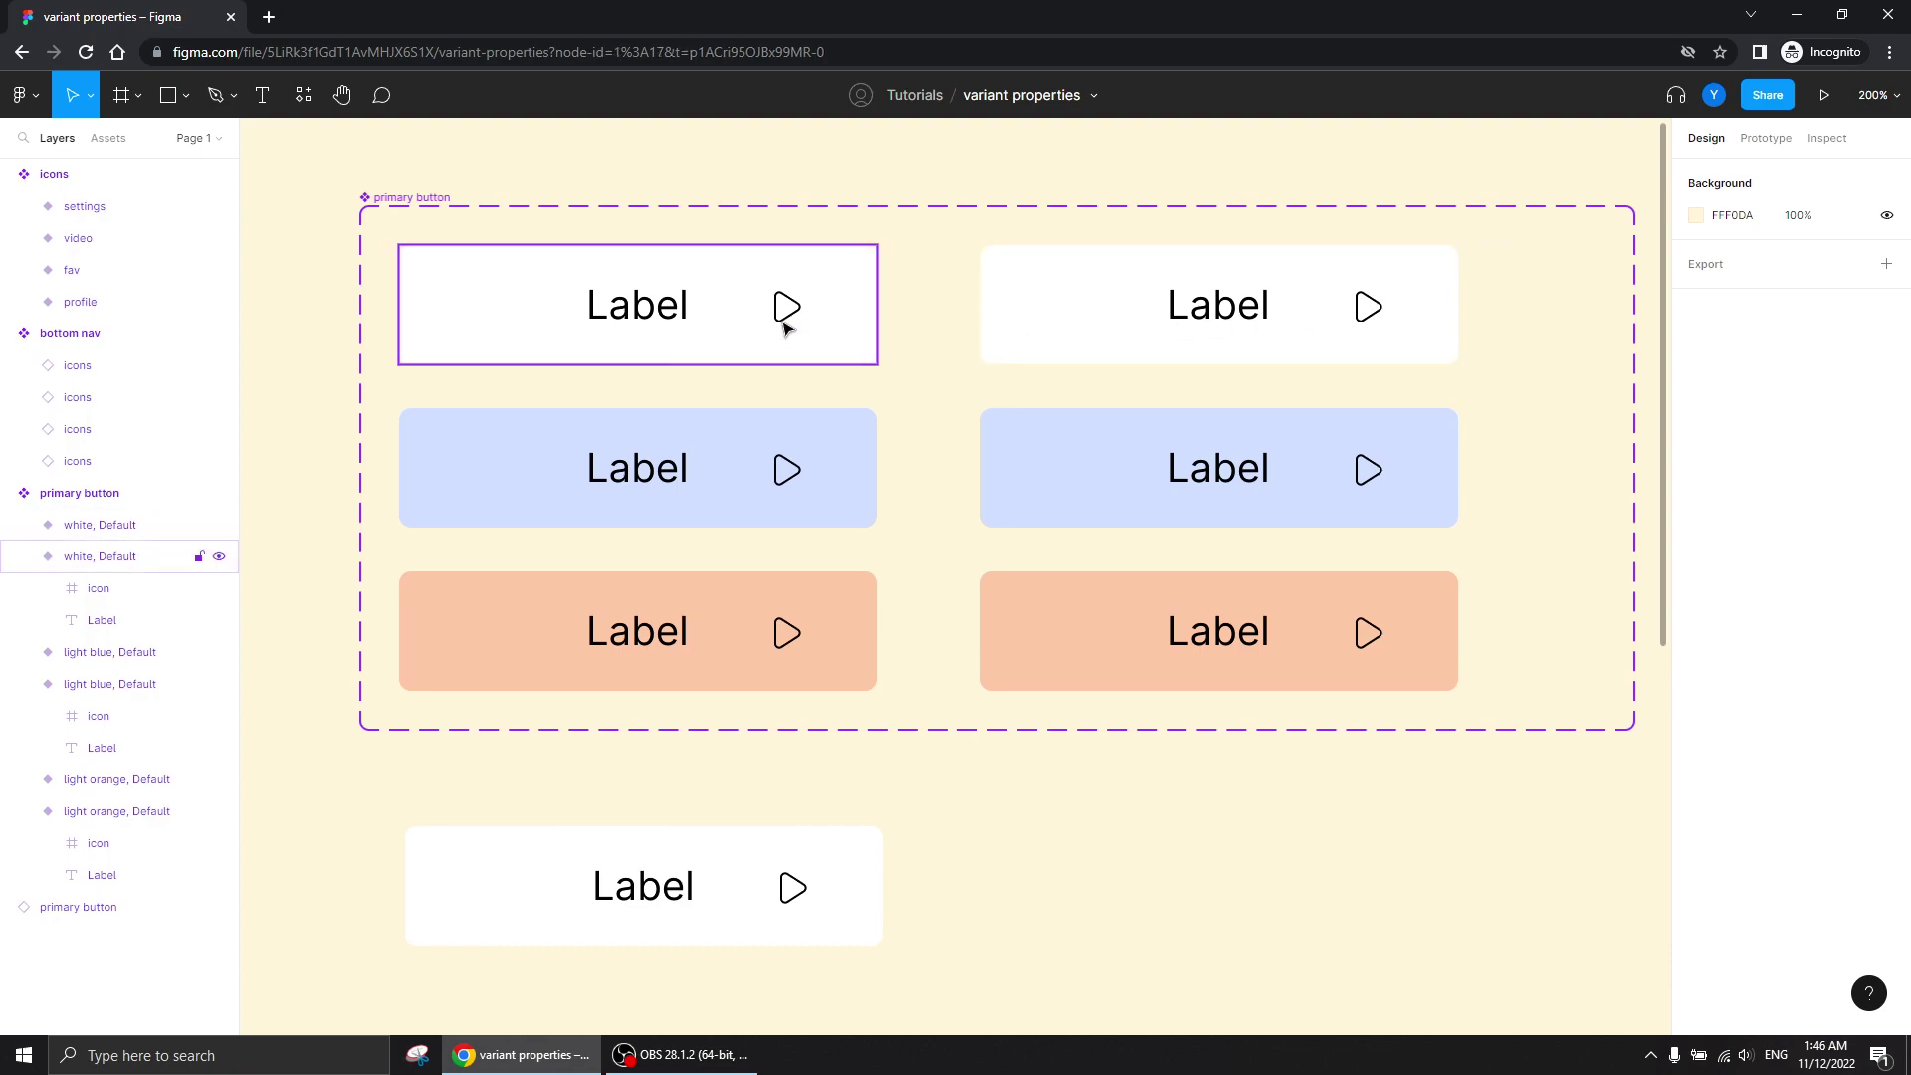
- Examine the color and stroke values of the original white variant and the three duplicated variants
click(846, 319)
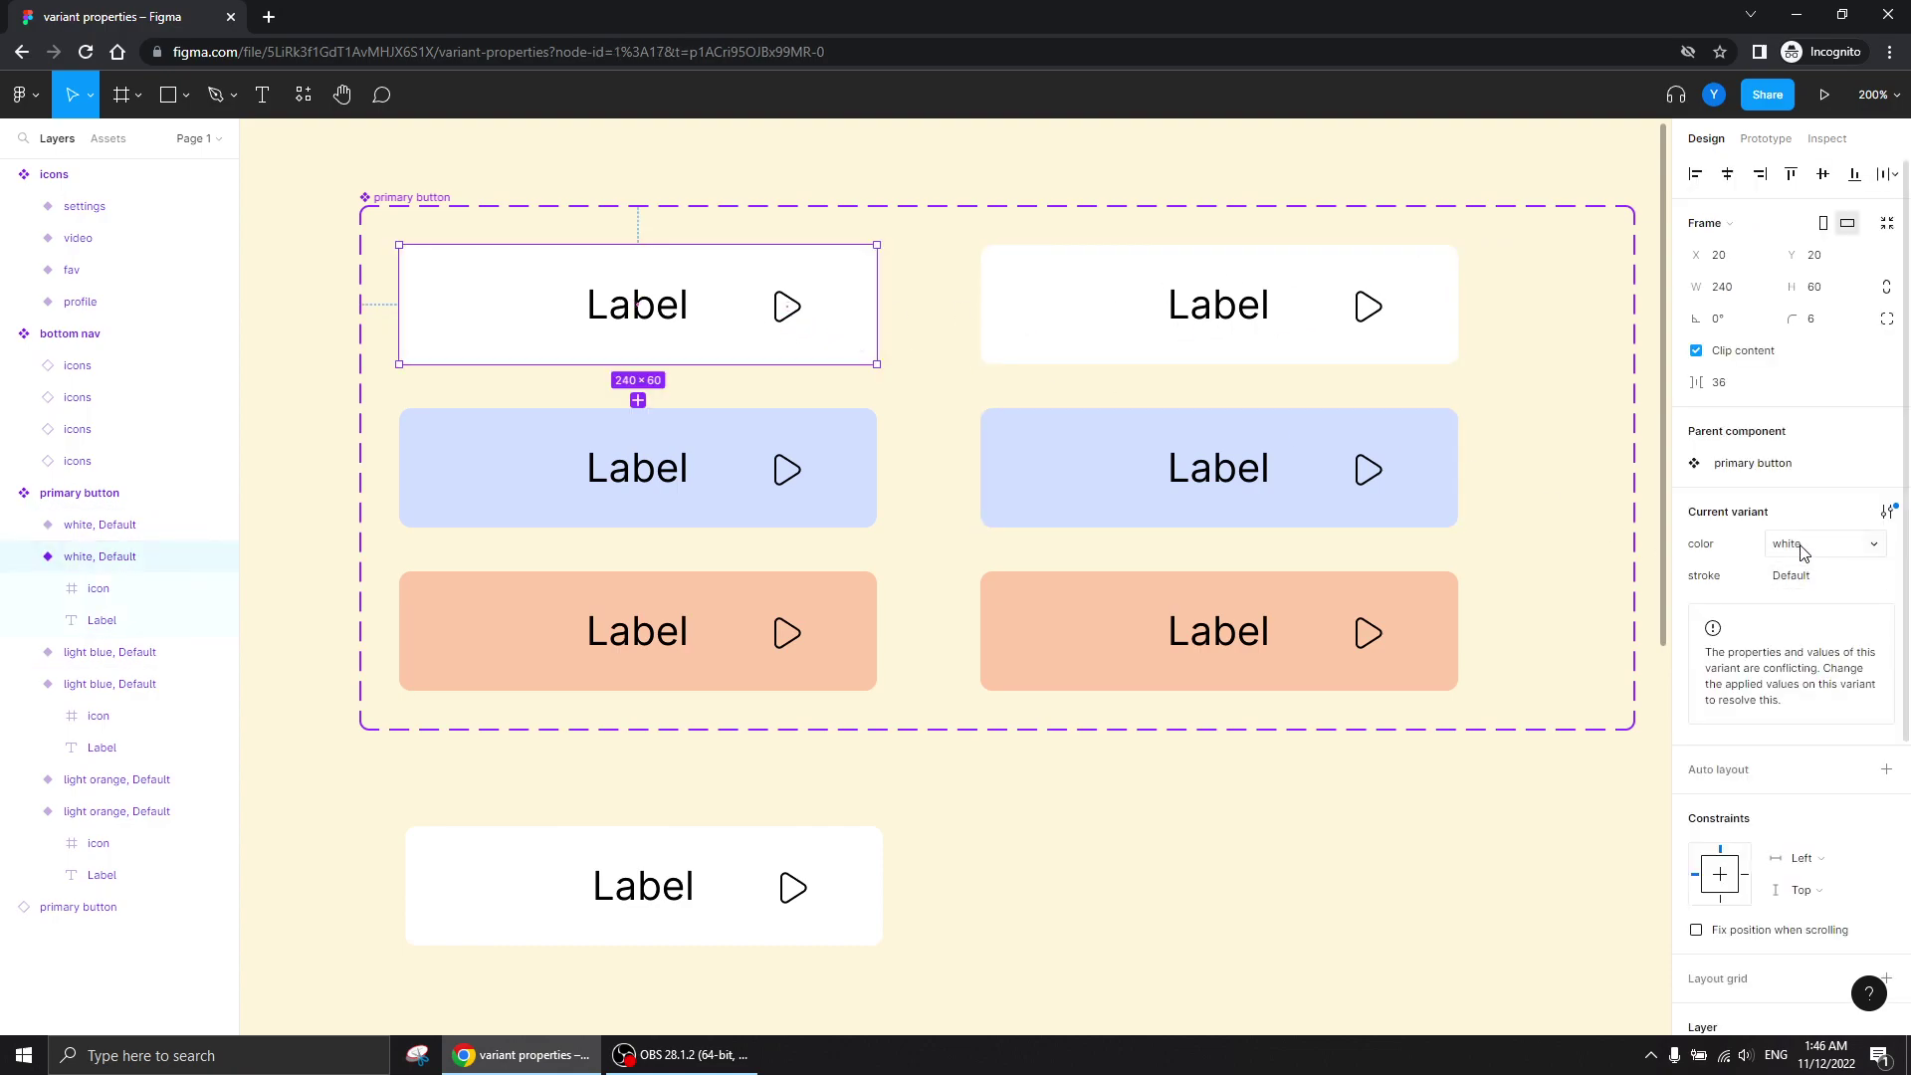
click(1197, 349)
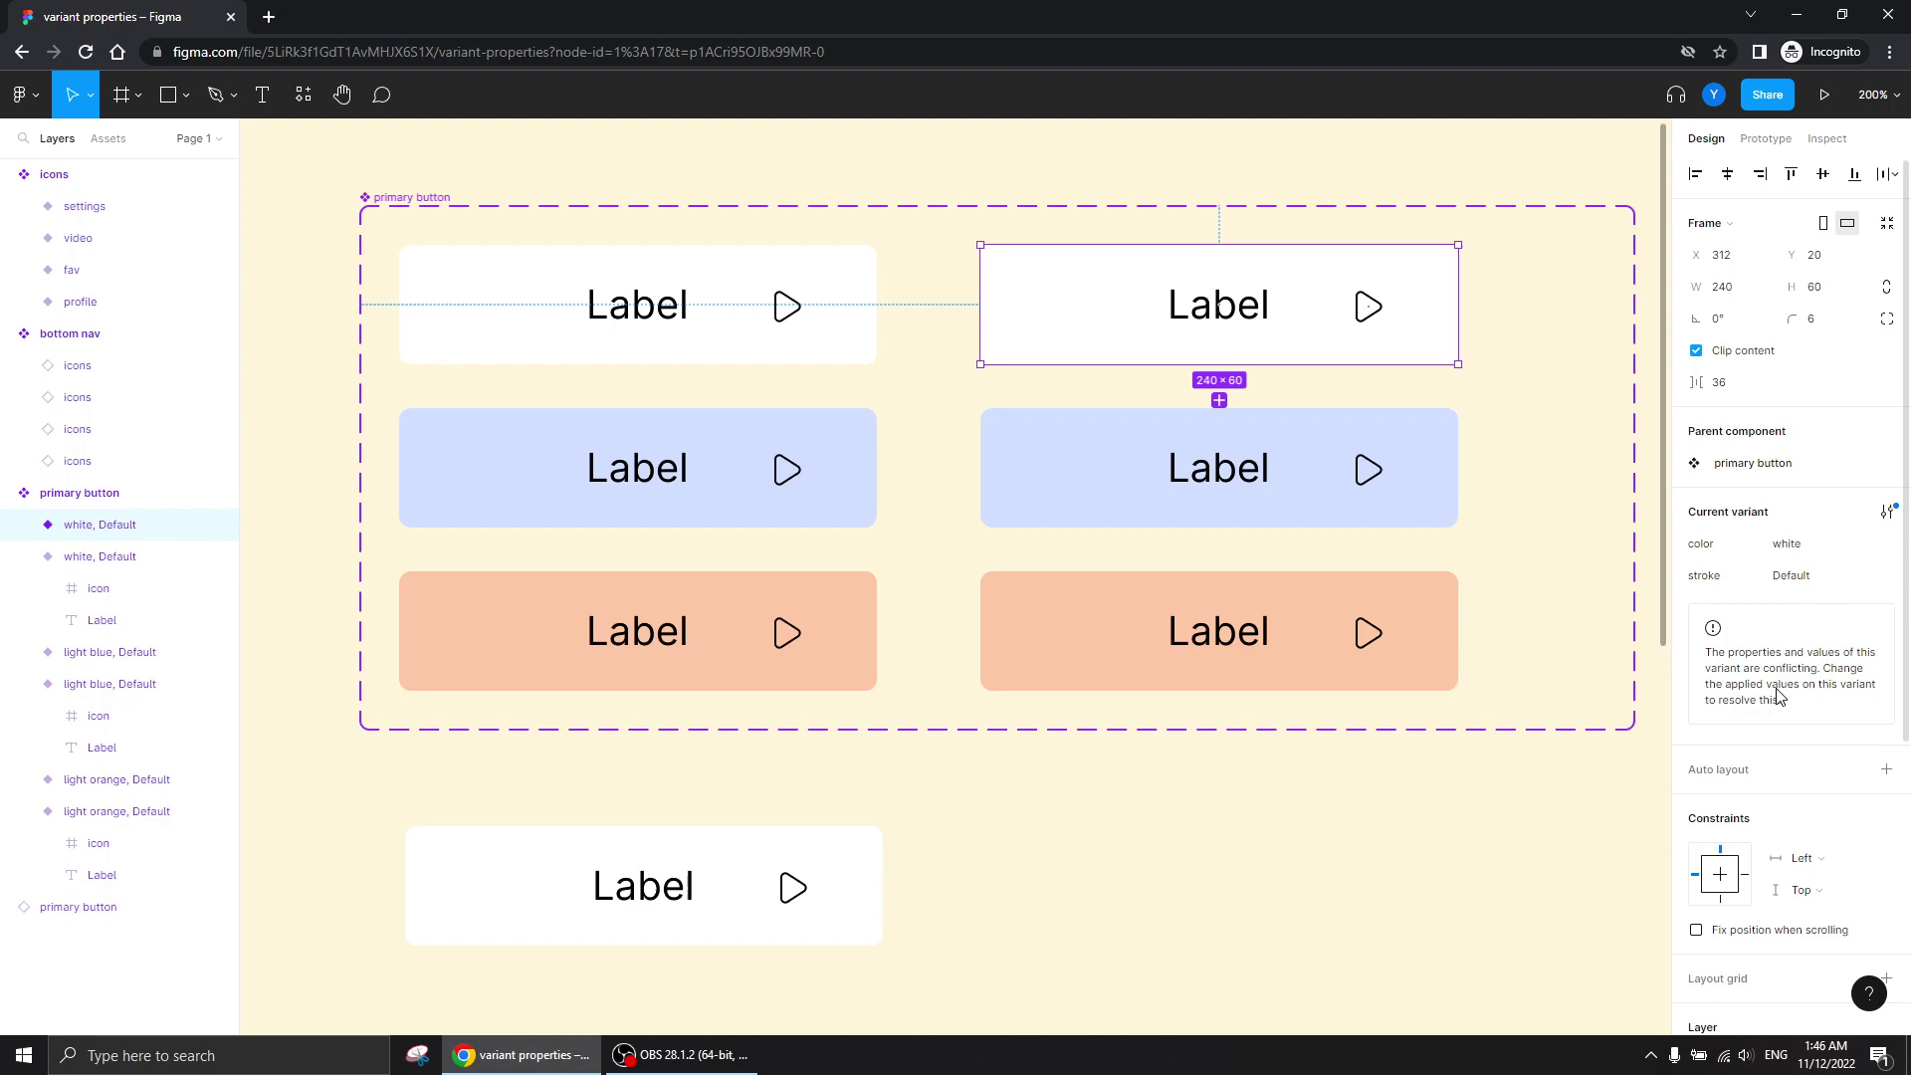
click(1120, 493)
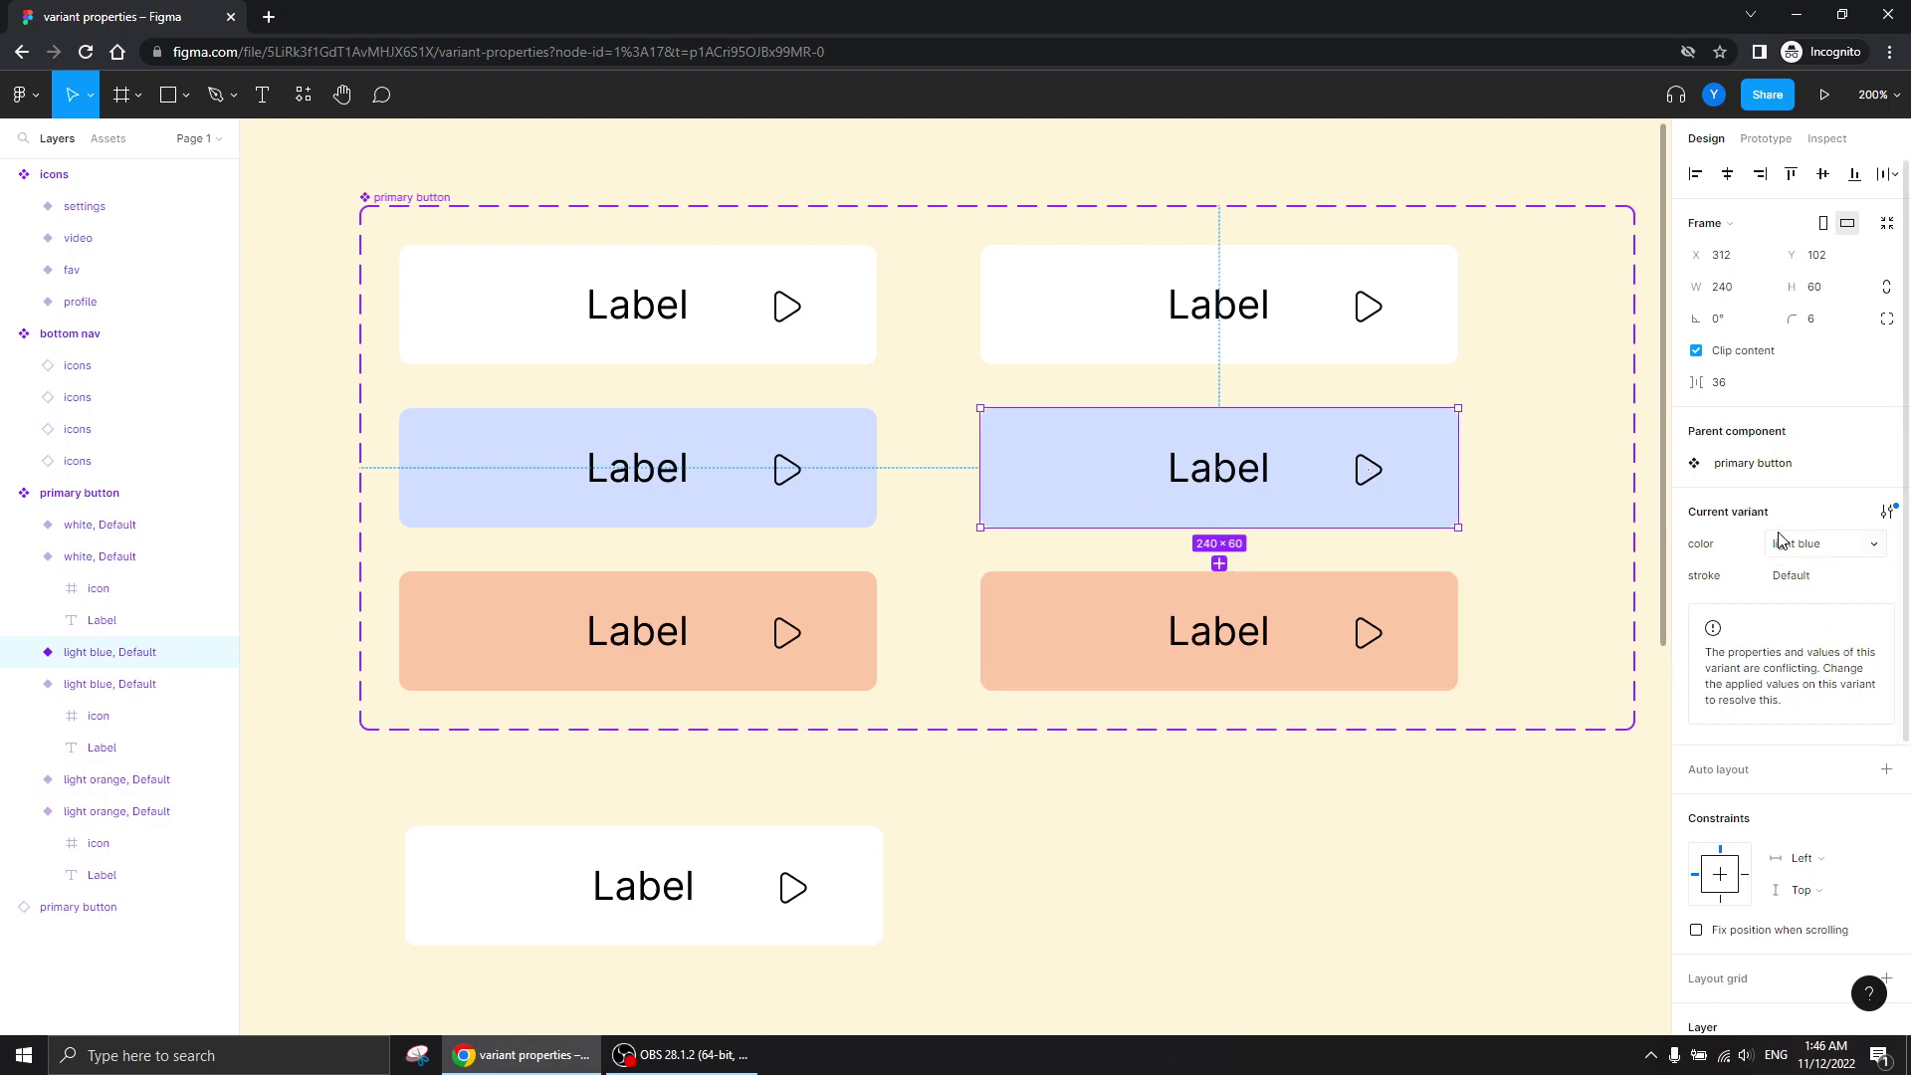
click(1157, 587)
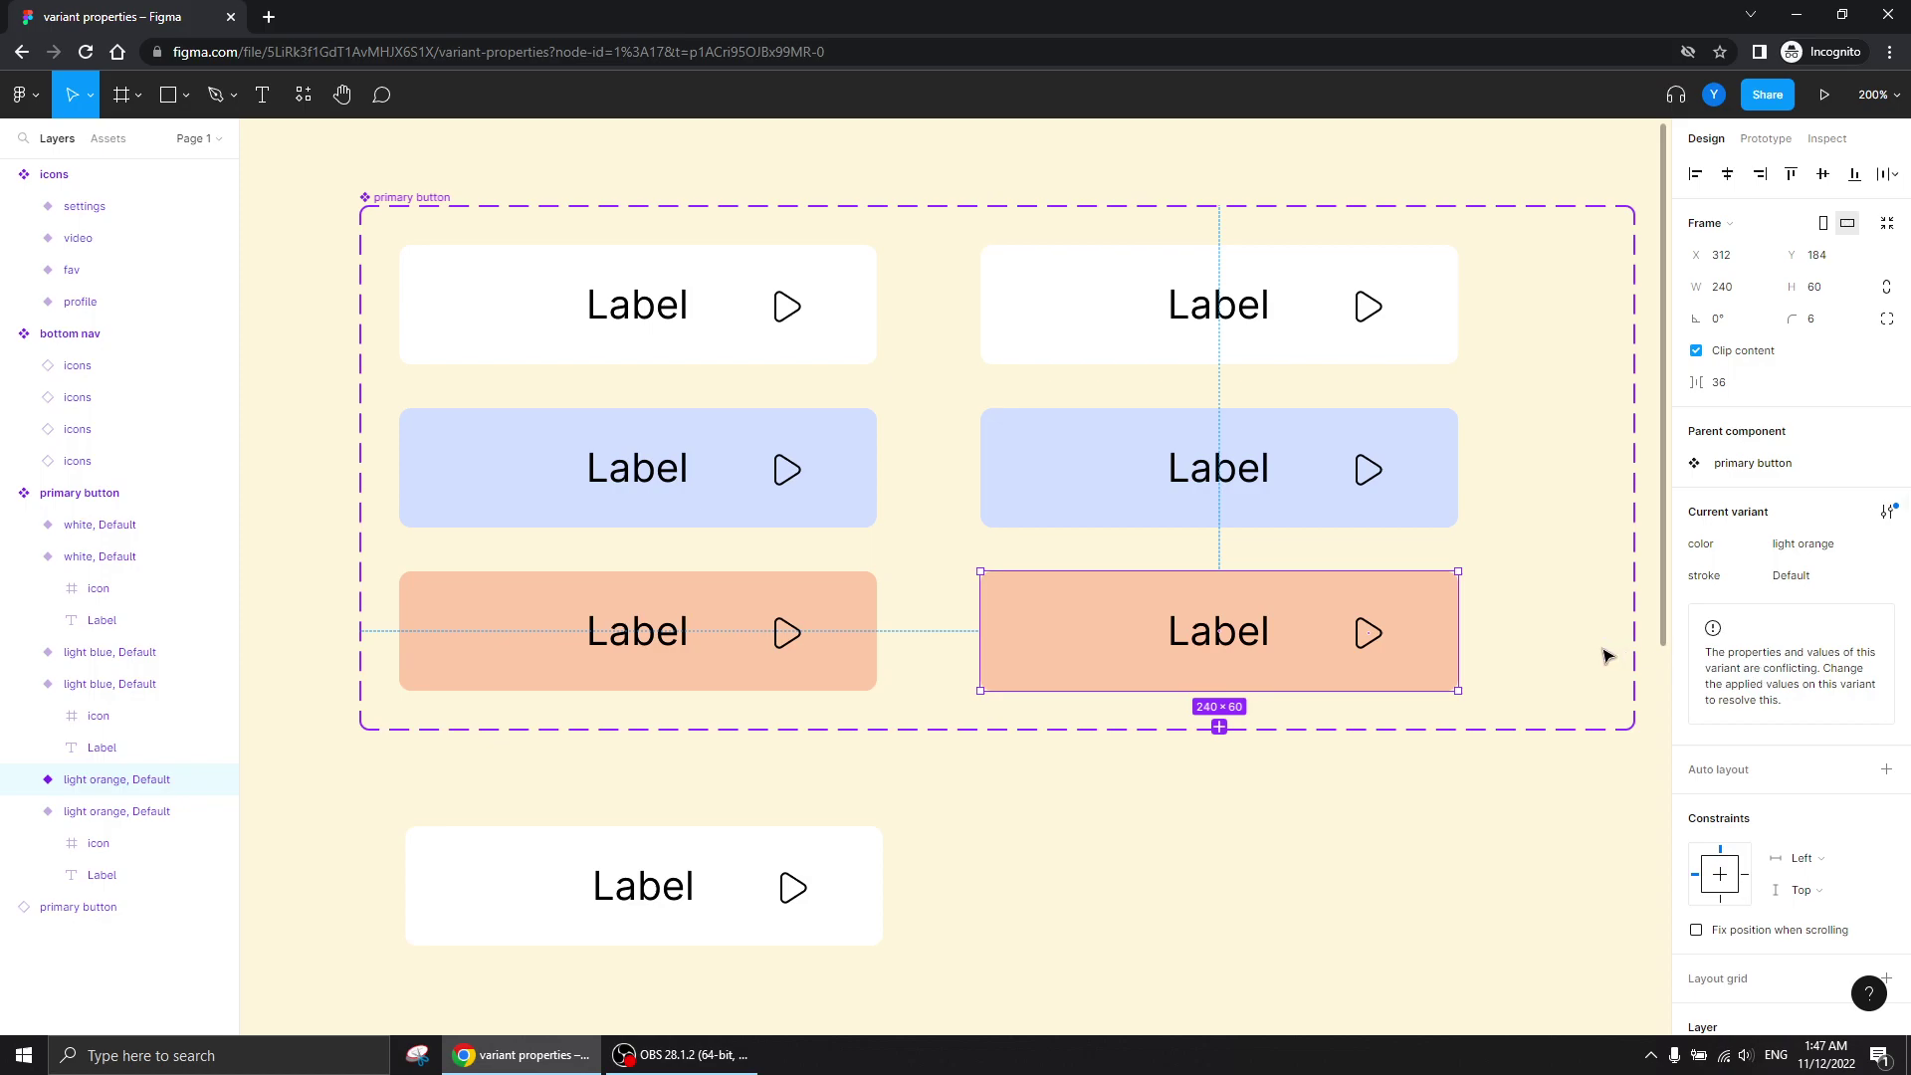
click(1540, 501)
- Add a black stroke to the three duplicated button variants in the second column
drag(1516, 226, 976, 701)
scroll(1837, 669, down, 5)
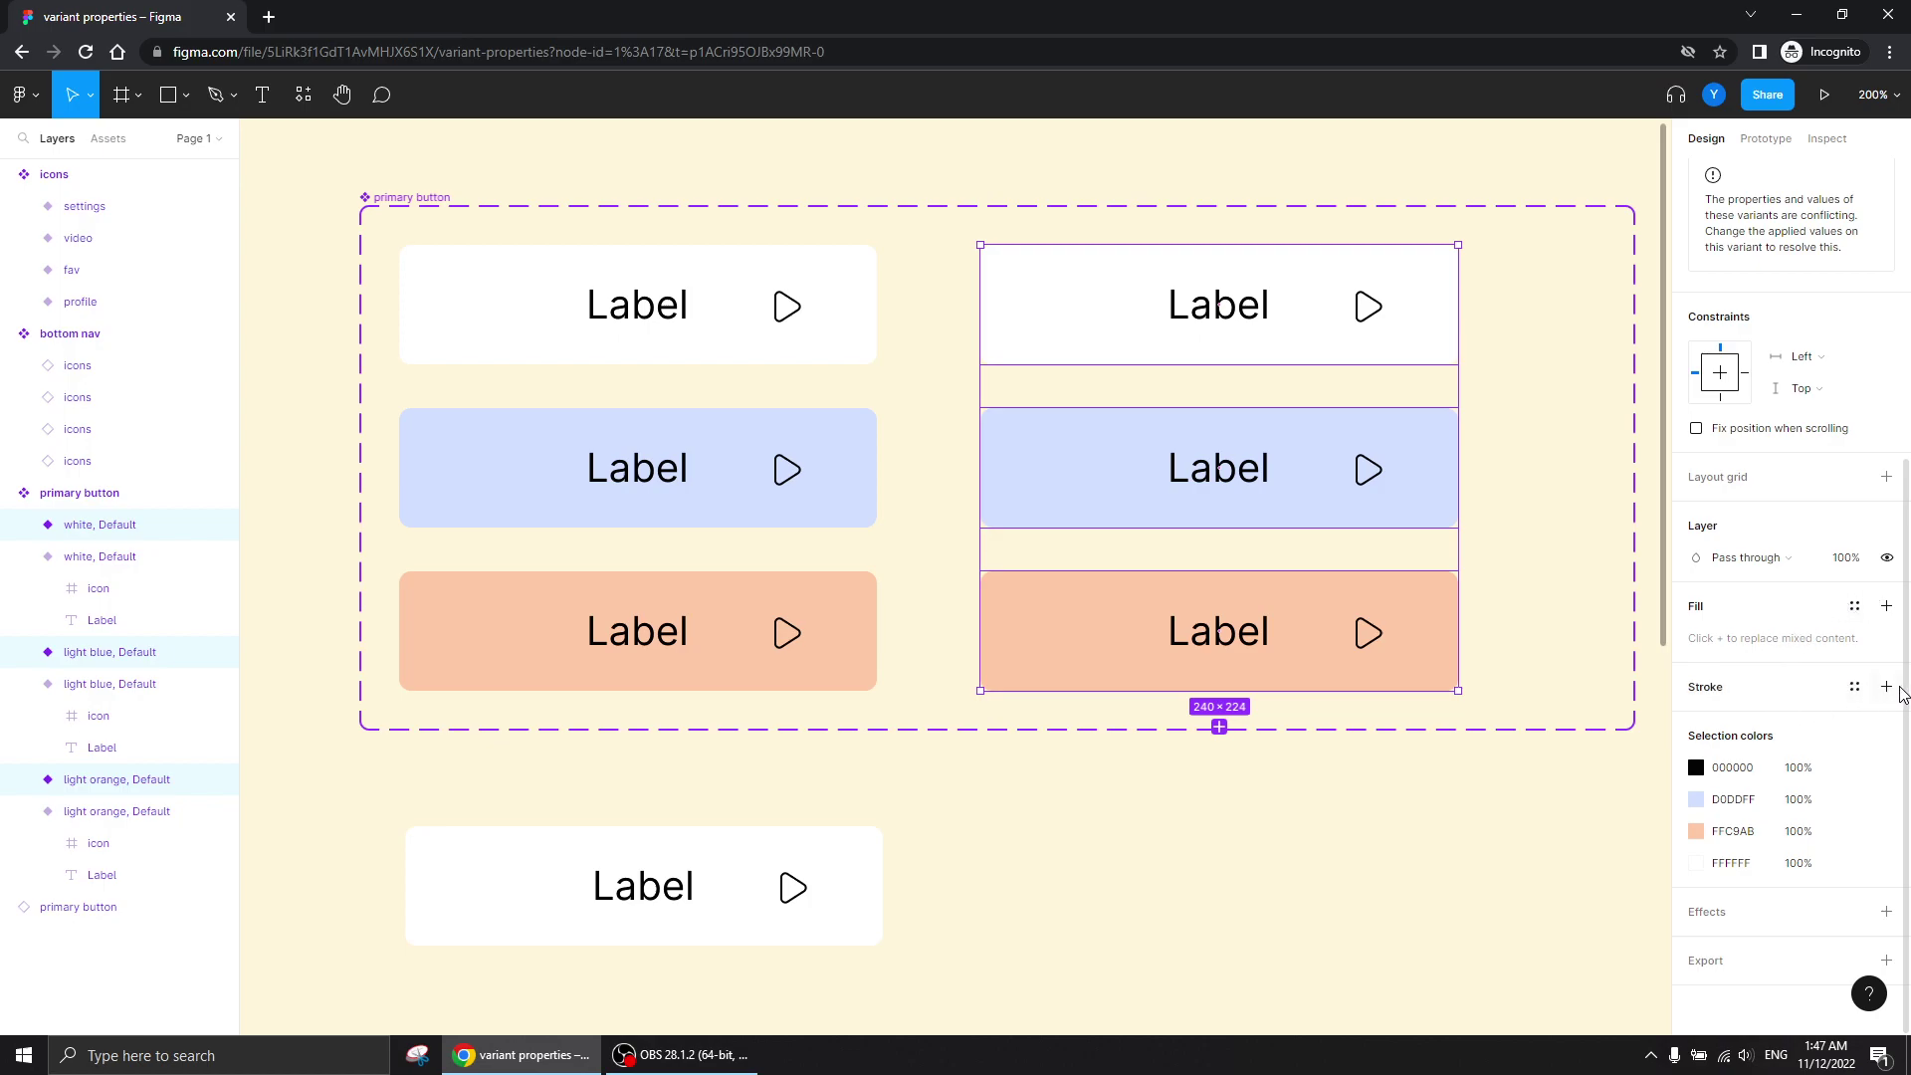
click(1887, 687)
click(1224, 849)
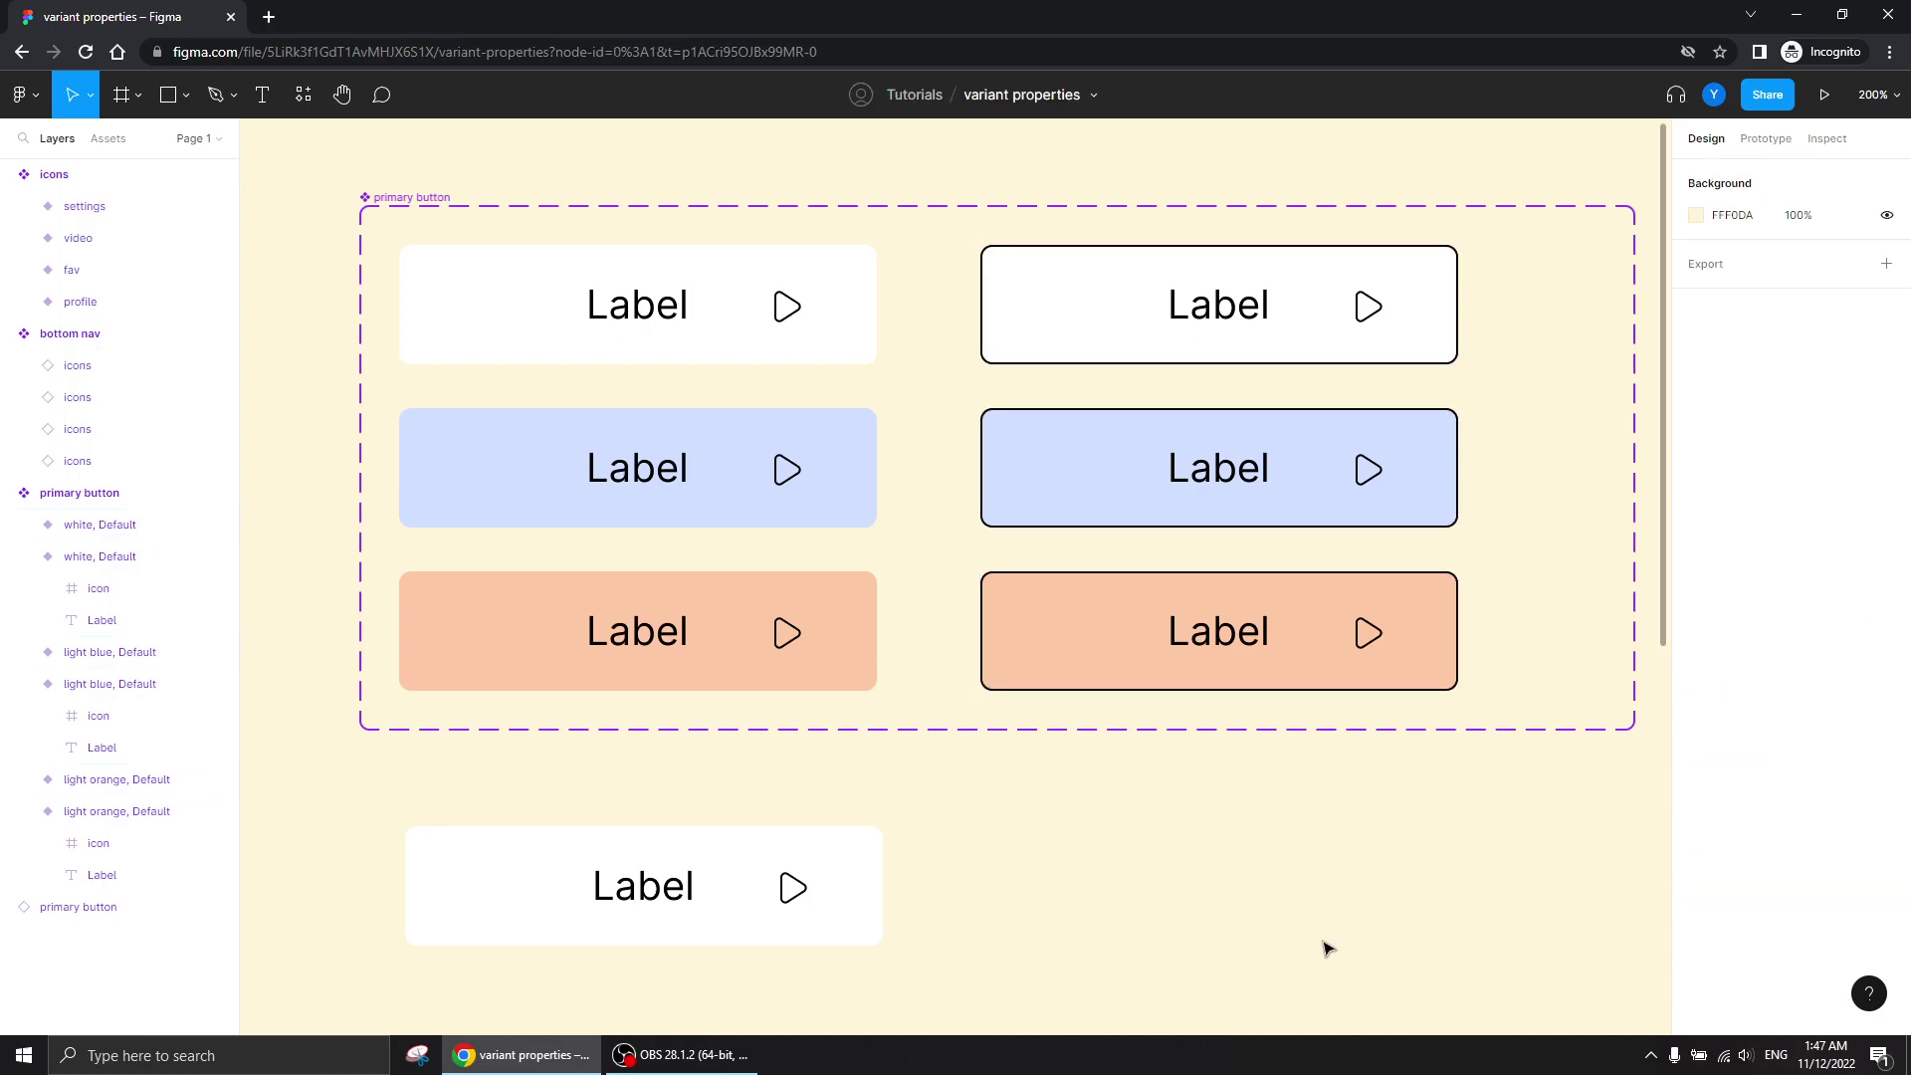
- Set the stroke property of the three outlined variants to "yes"
scroll(1544, 487, up, 3)
drag(1517, 420, 936, 894)
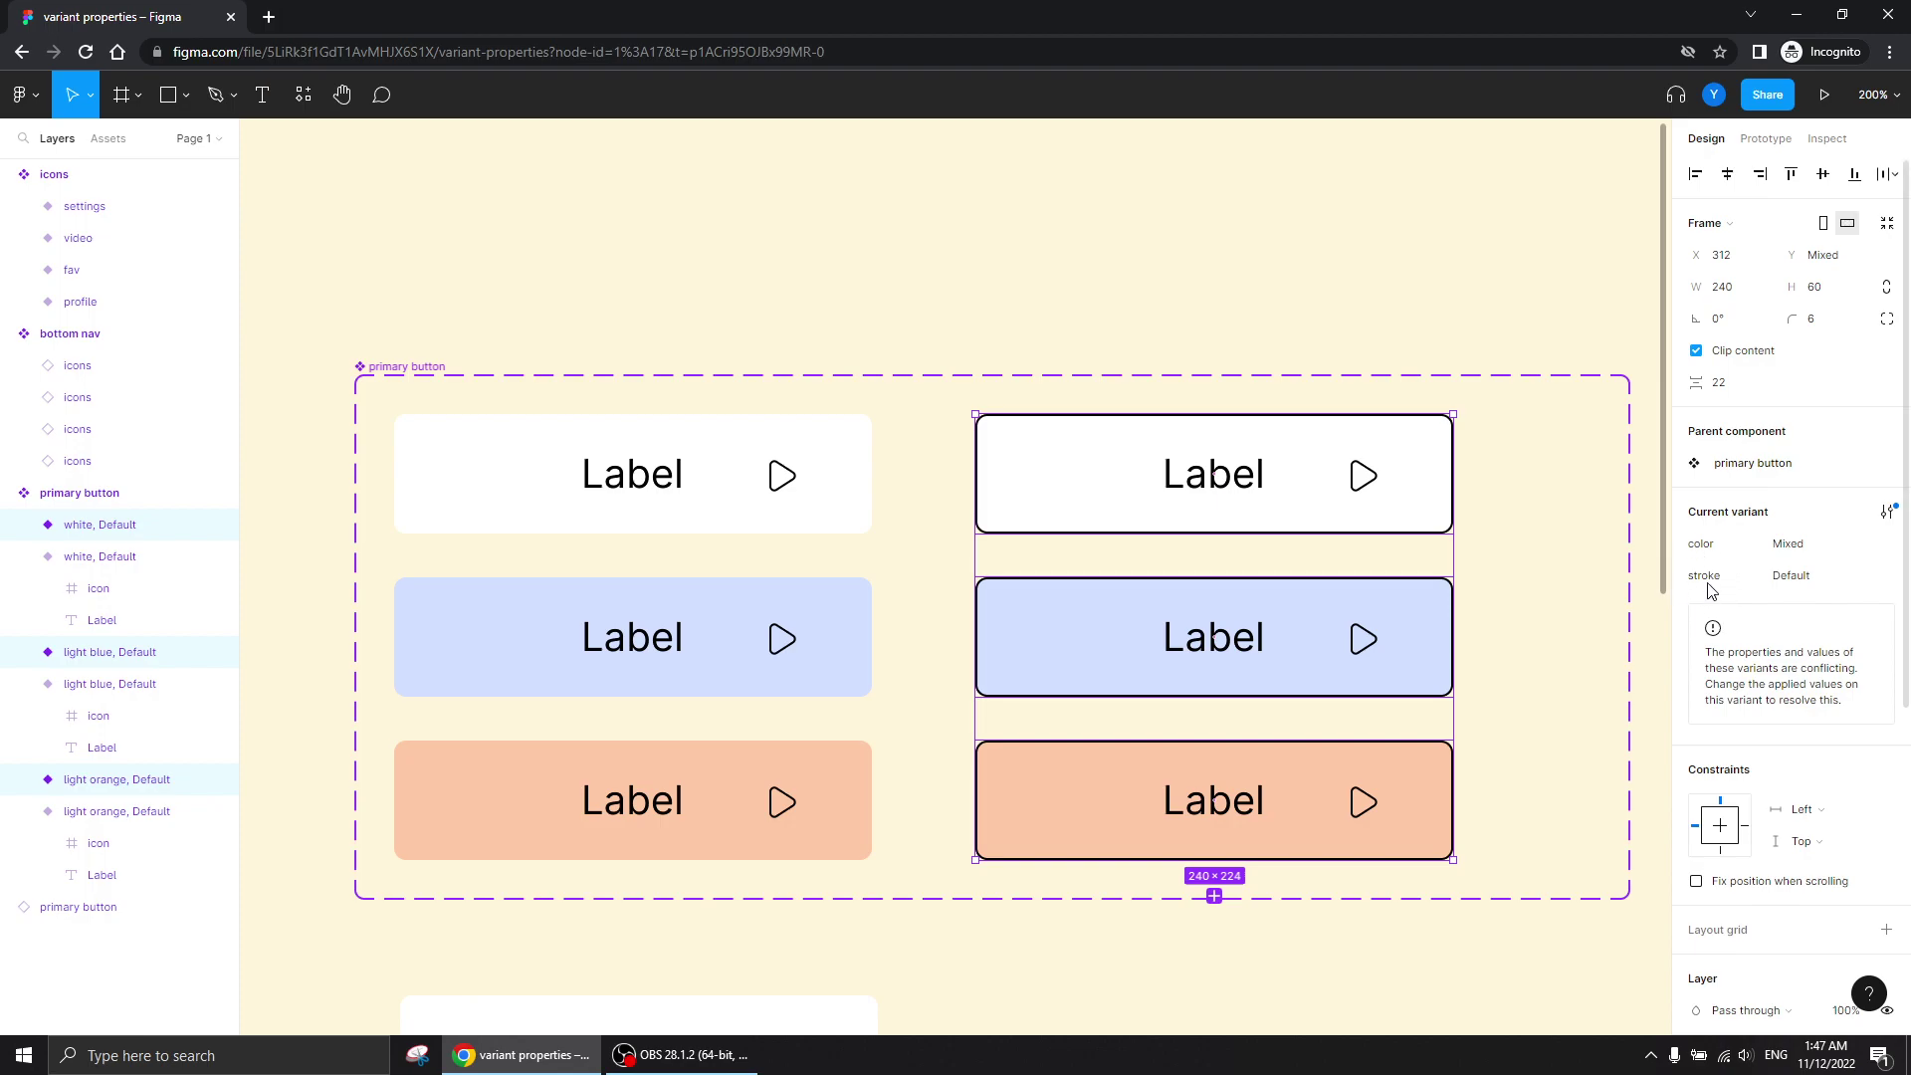
click(1813, 577)
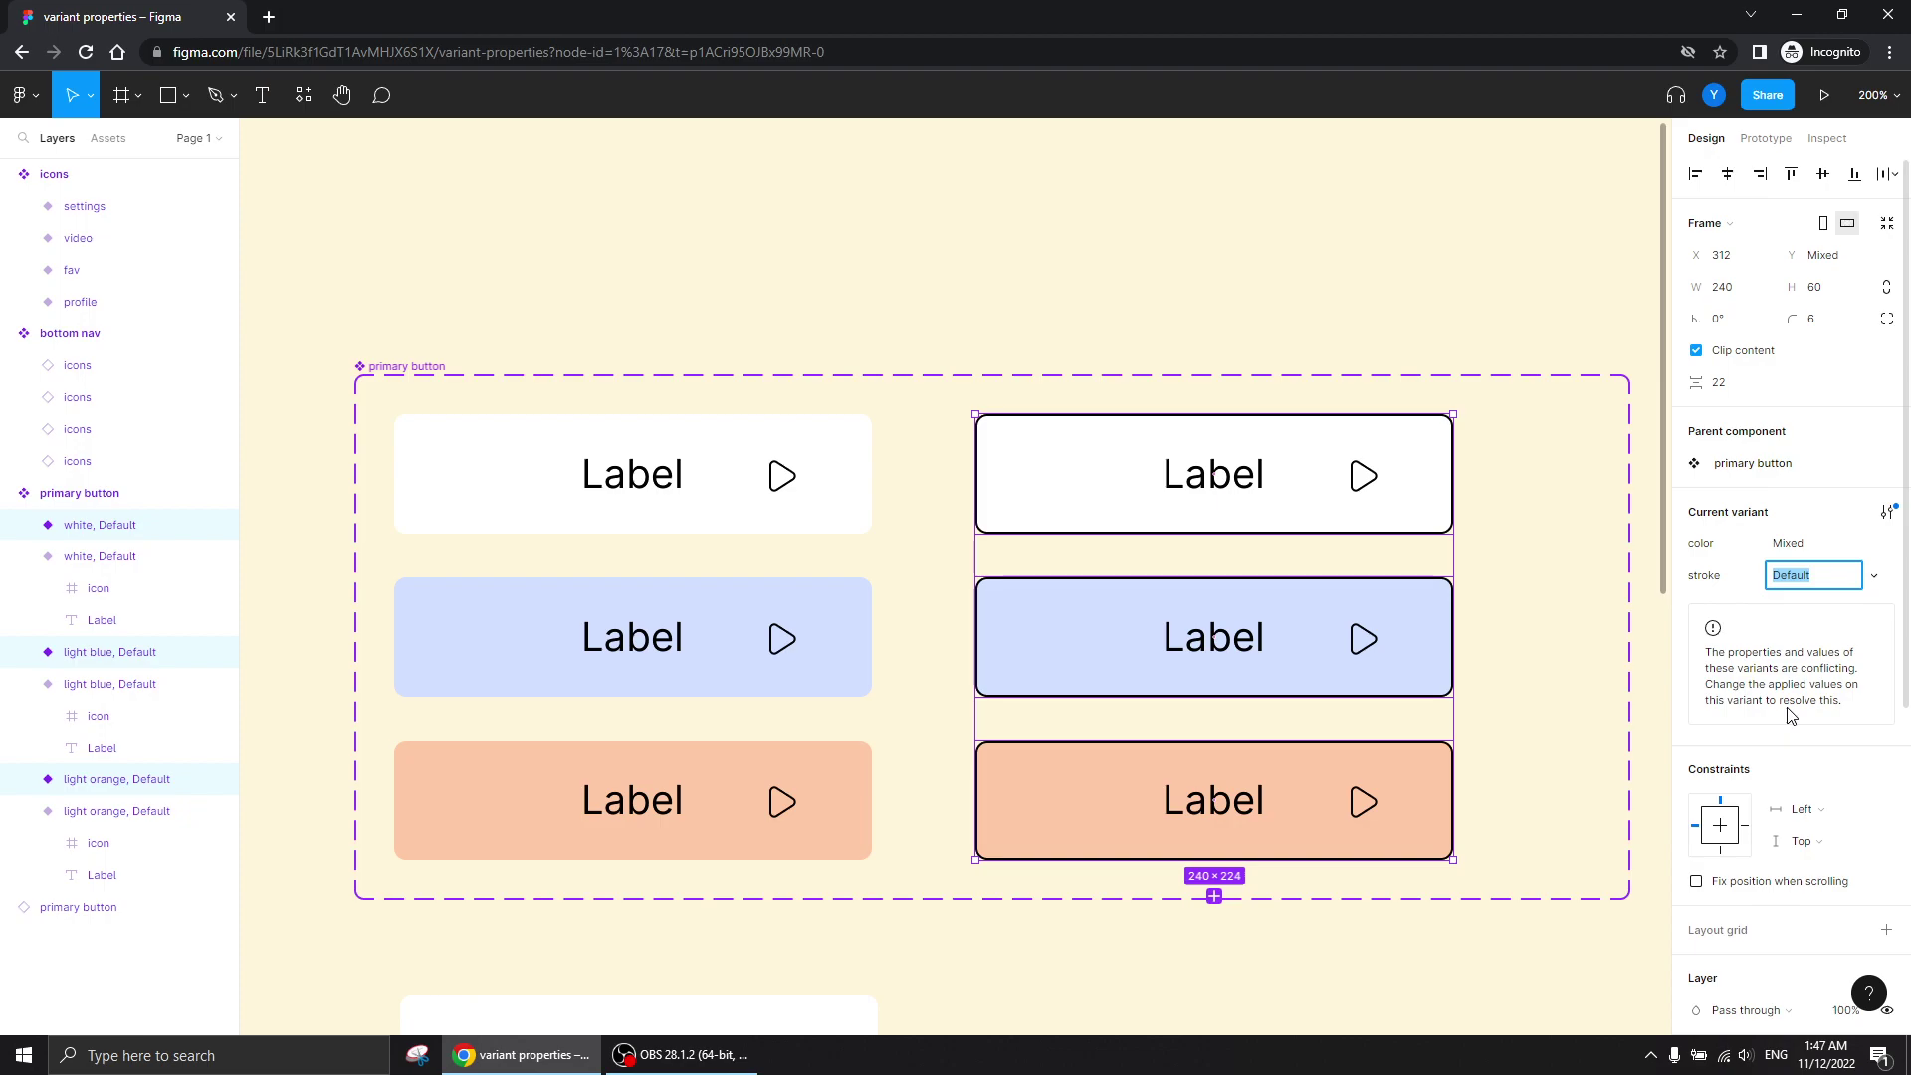
text(yes)
key(Return)
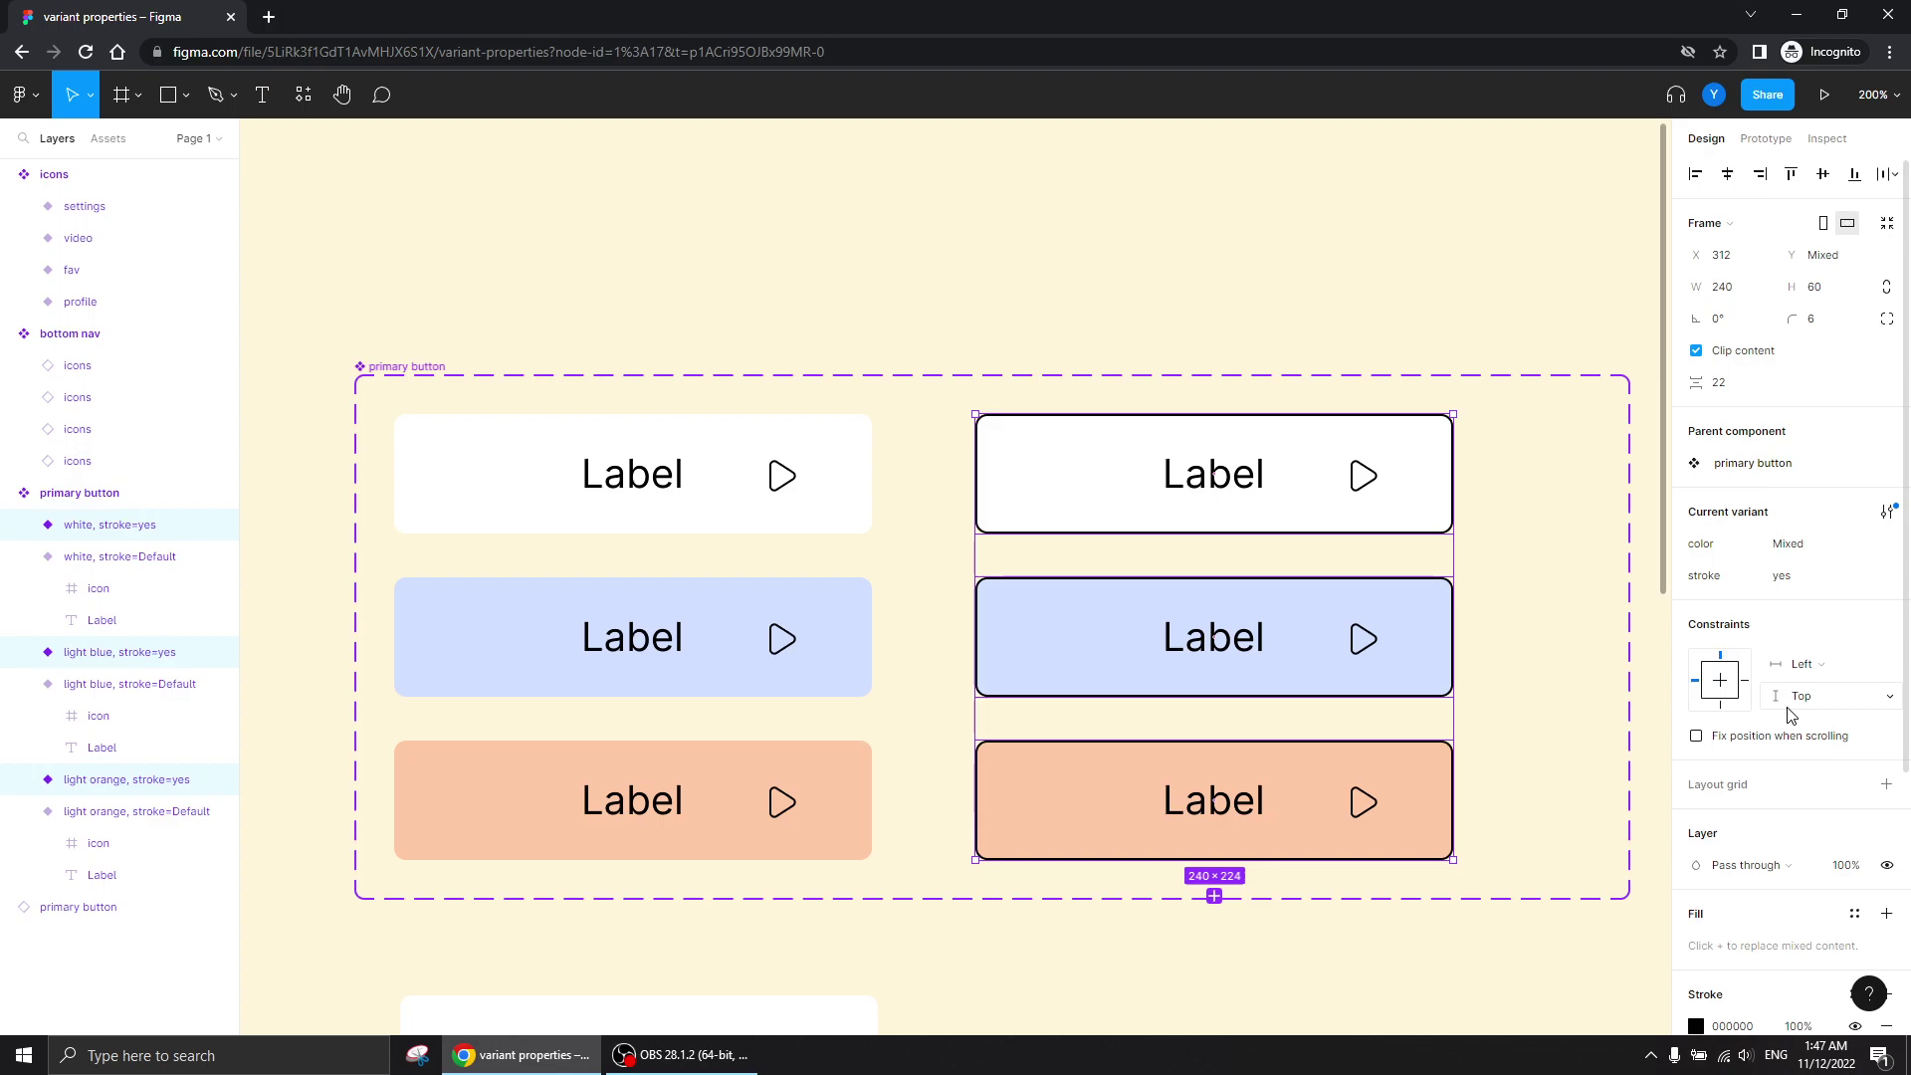
- Set the stroke property of the three variants without an outline to "no"
mouse_move(908, 403)
mouse_down()
mouse_move(660, 762)
mouse_move(379, 886)
mouse_up()
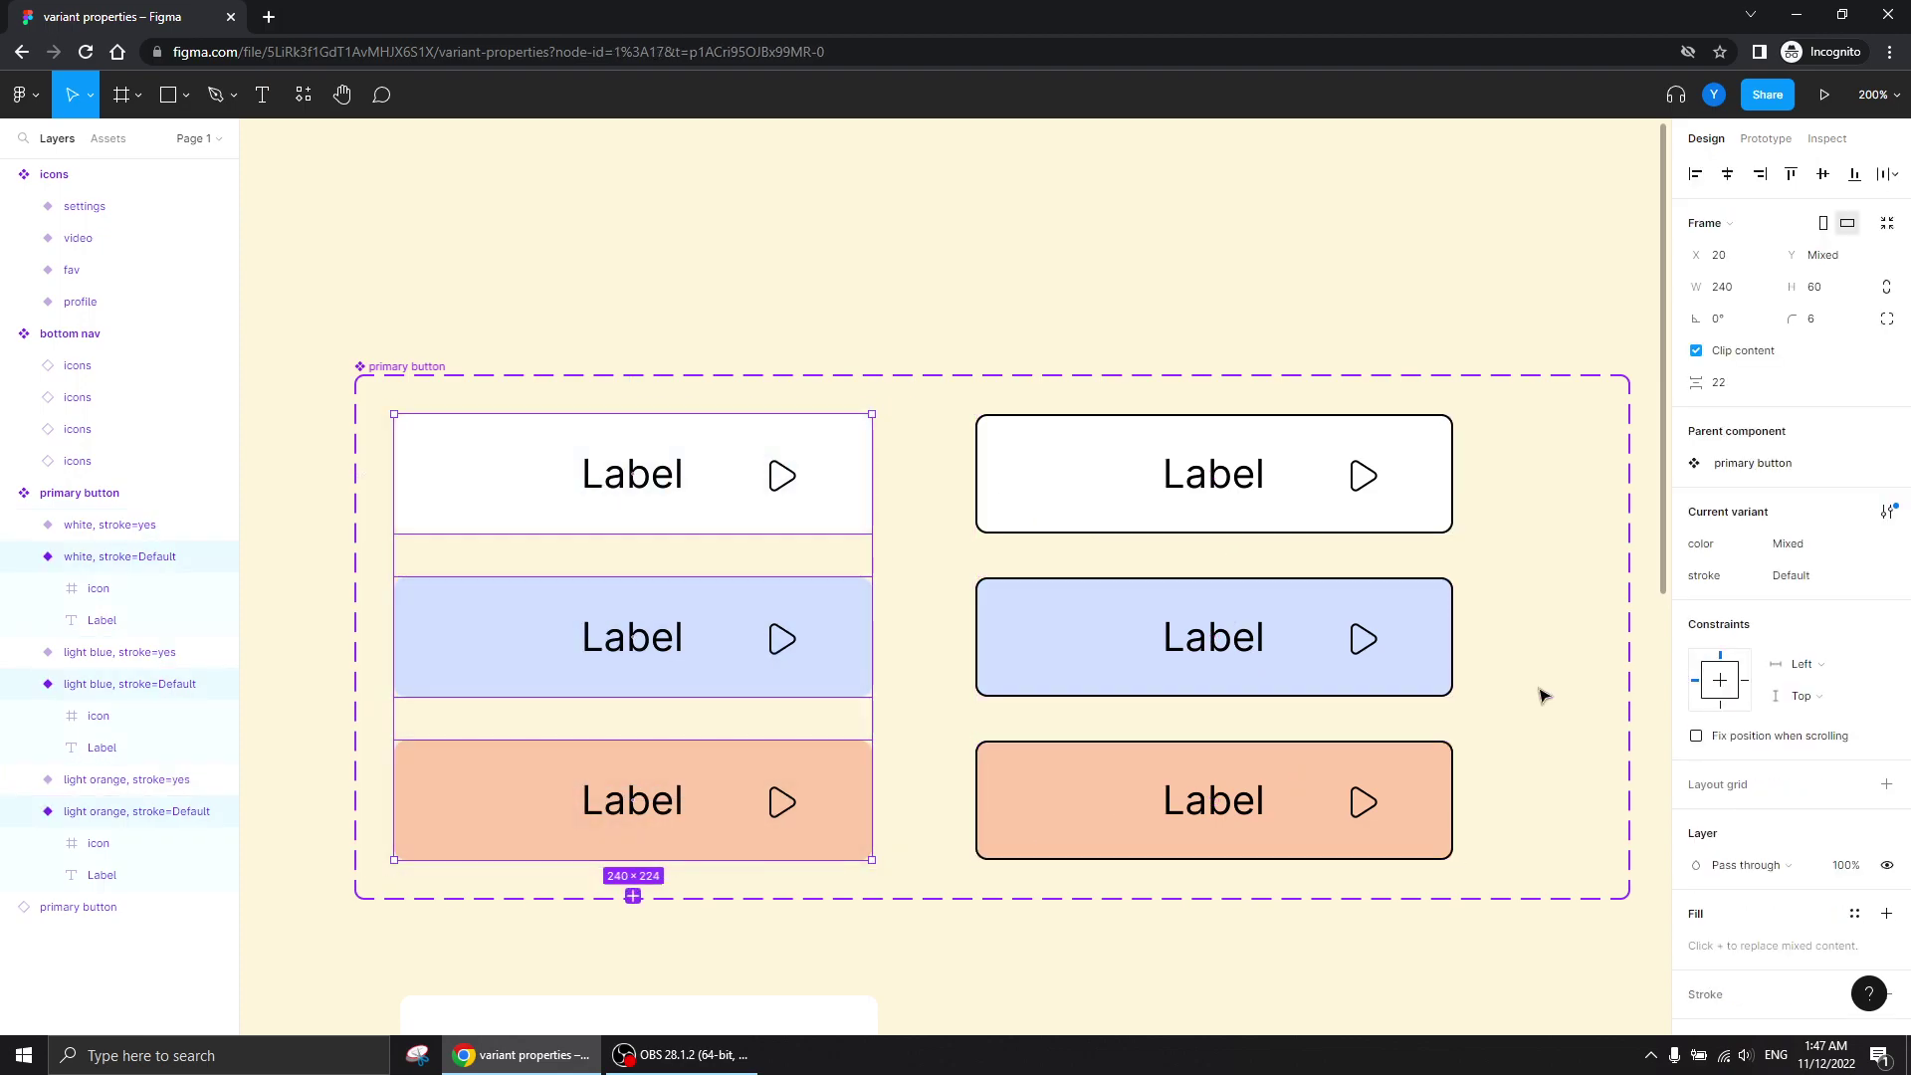
click(1793, 579)
text(no)
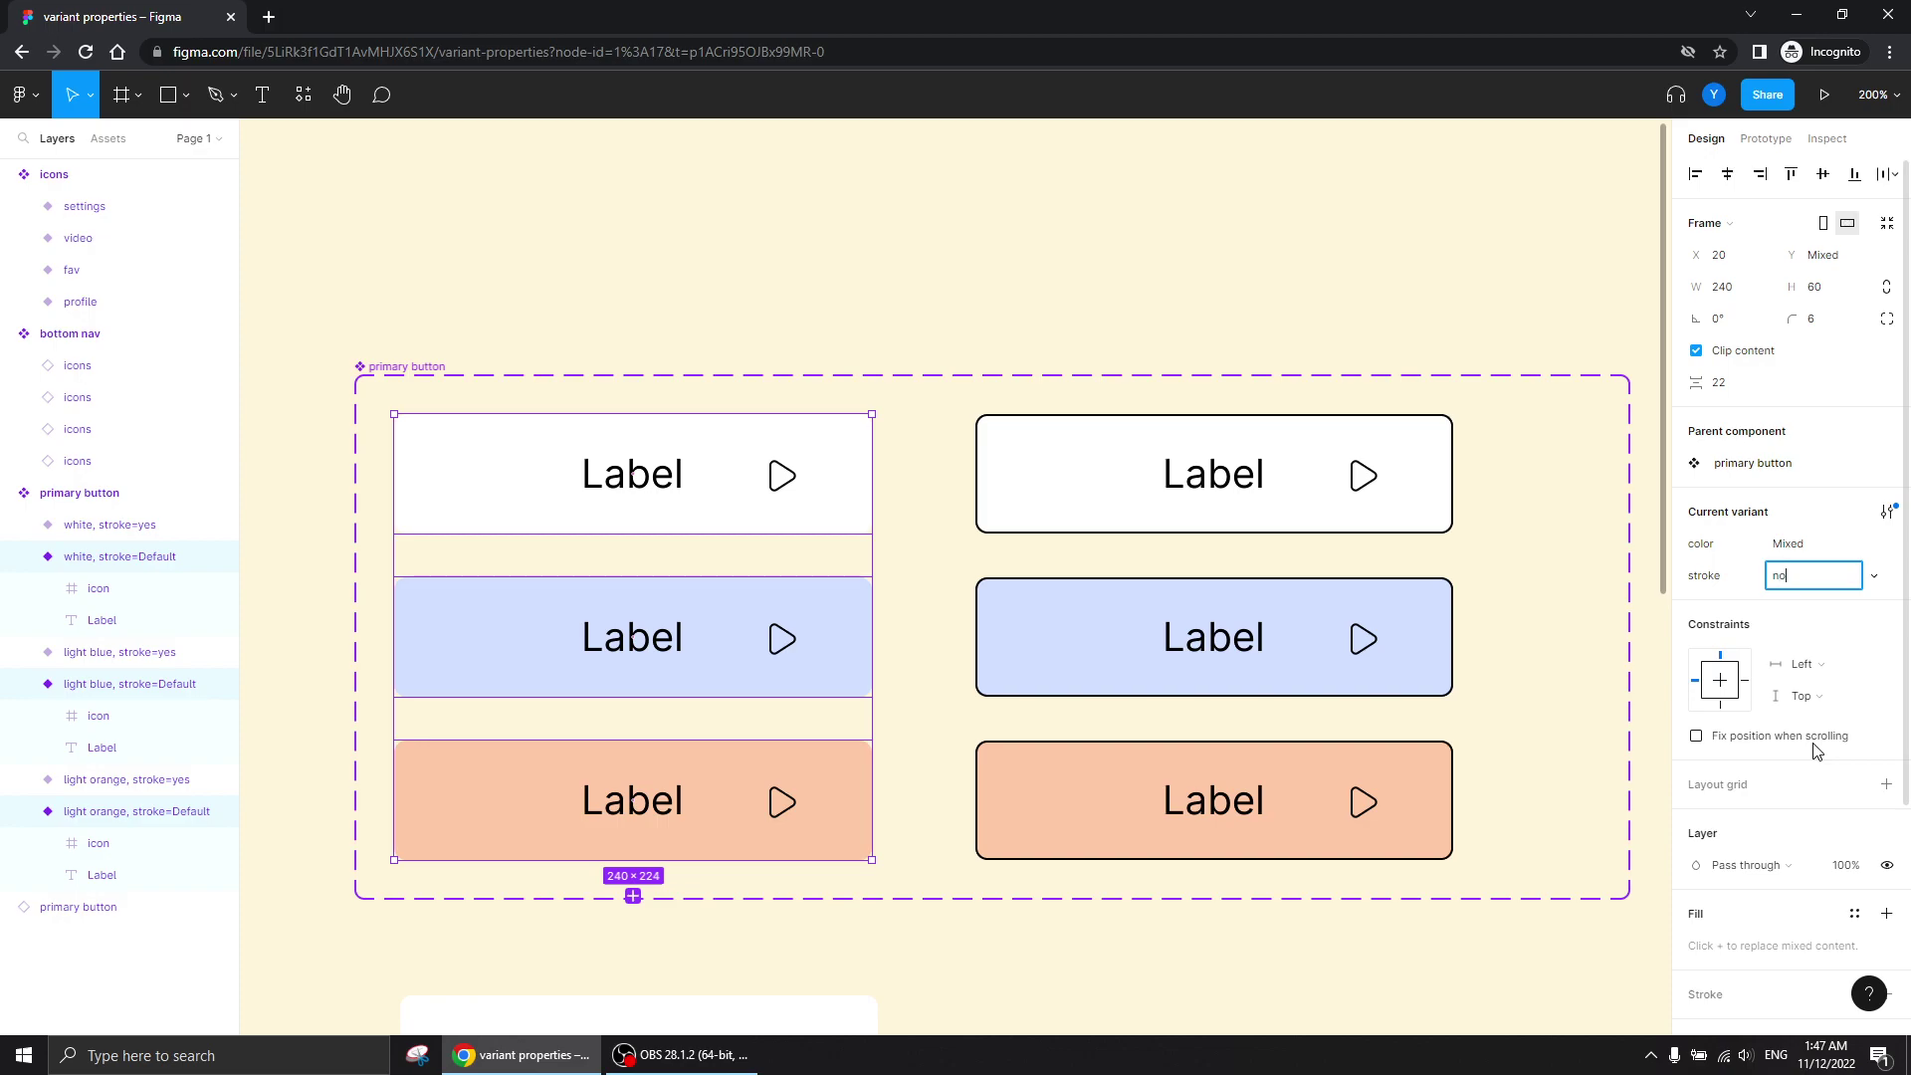
key(Return)
click(940, 682)
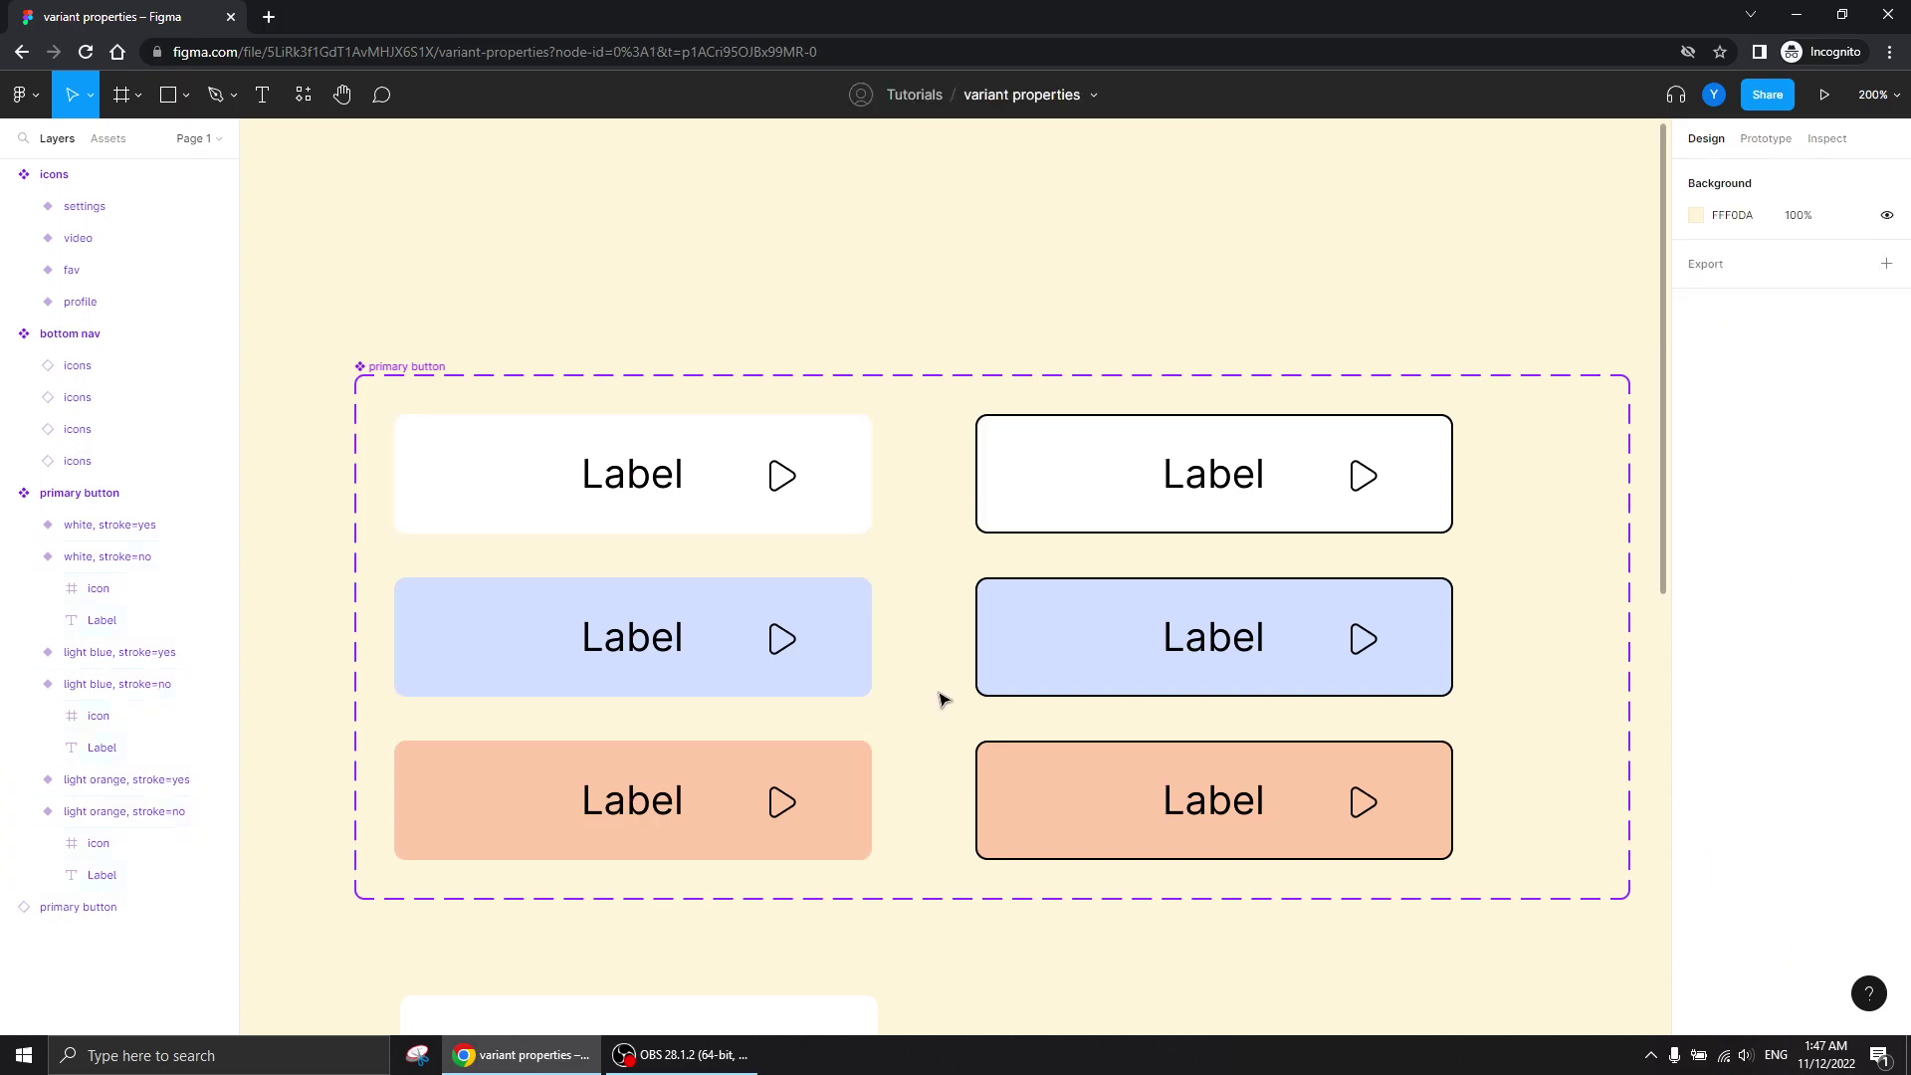
- Turn on the stroke property of the primary button instance below the component set and set its color to light blue
key(shift+0)
scroll(1136, 769, down, 5)
key(plus)
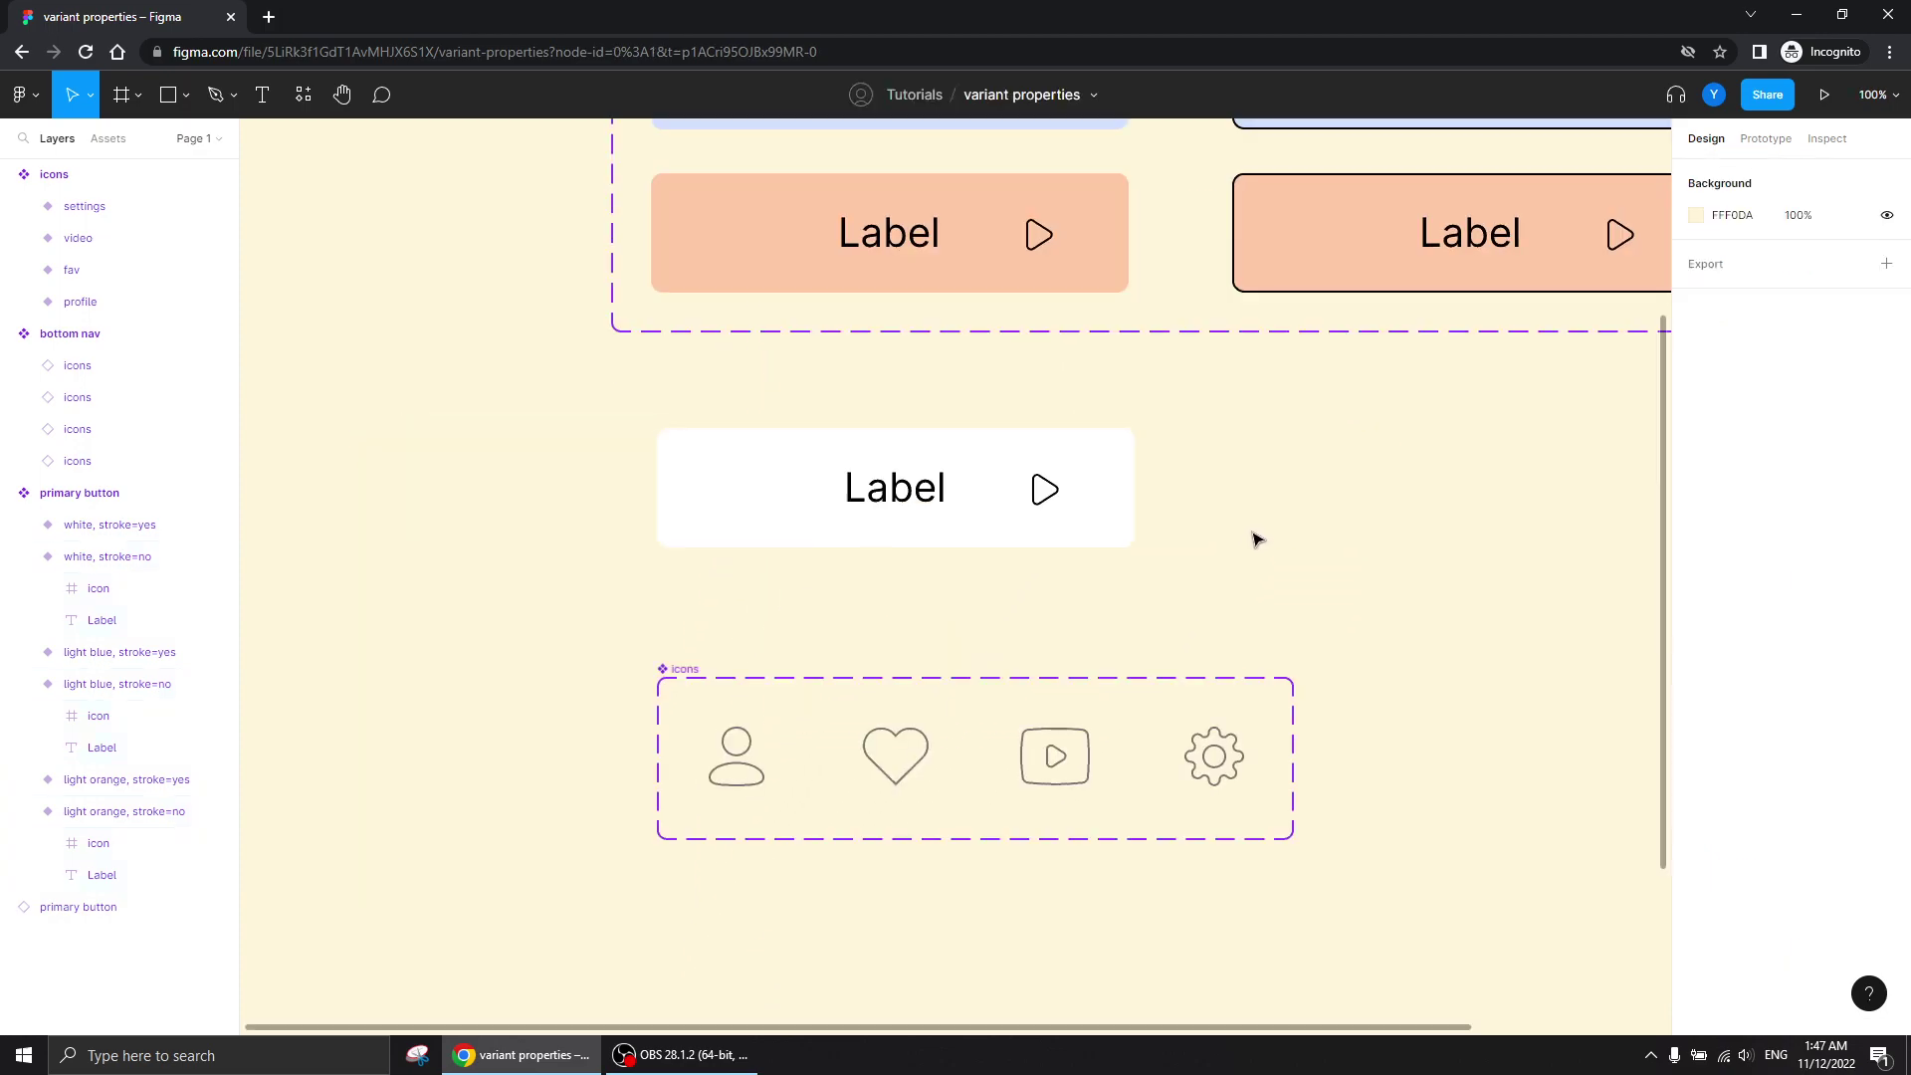
scroll(1096, 631, up, 2)
click(917, 602)
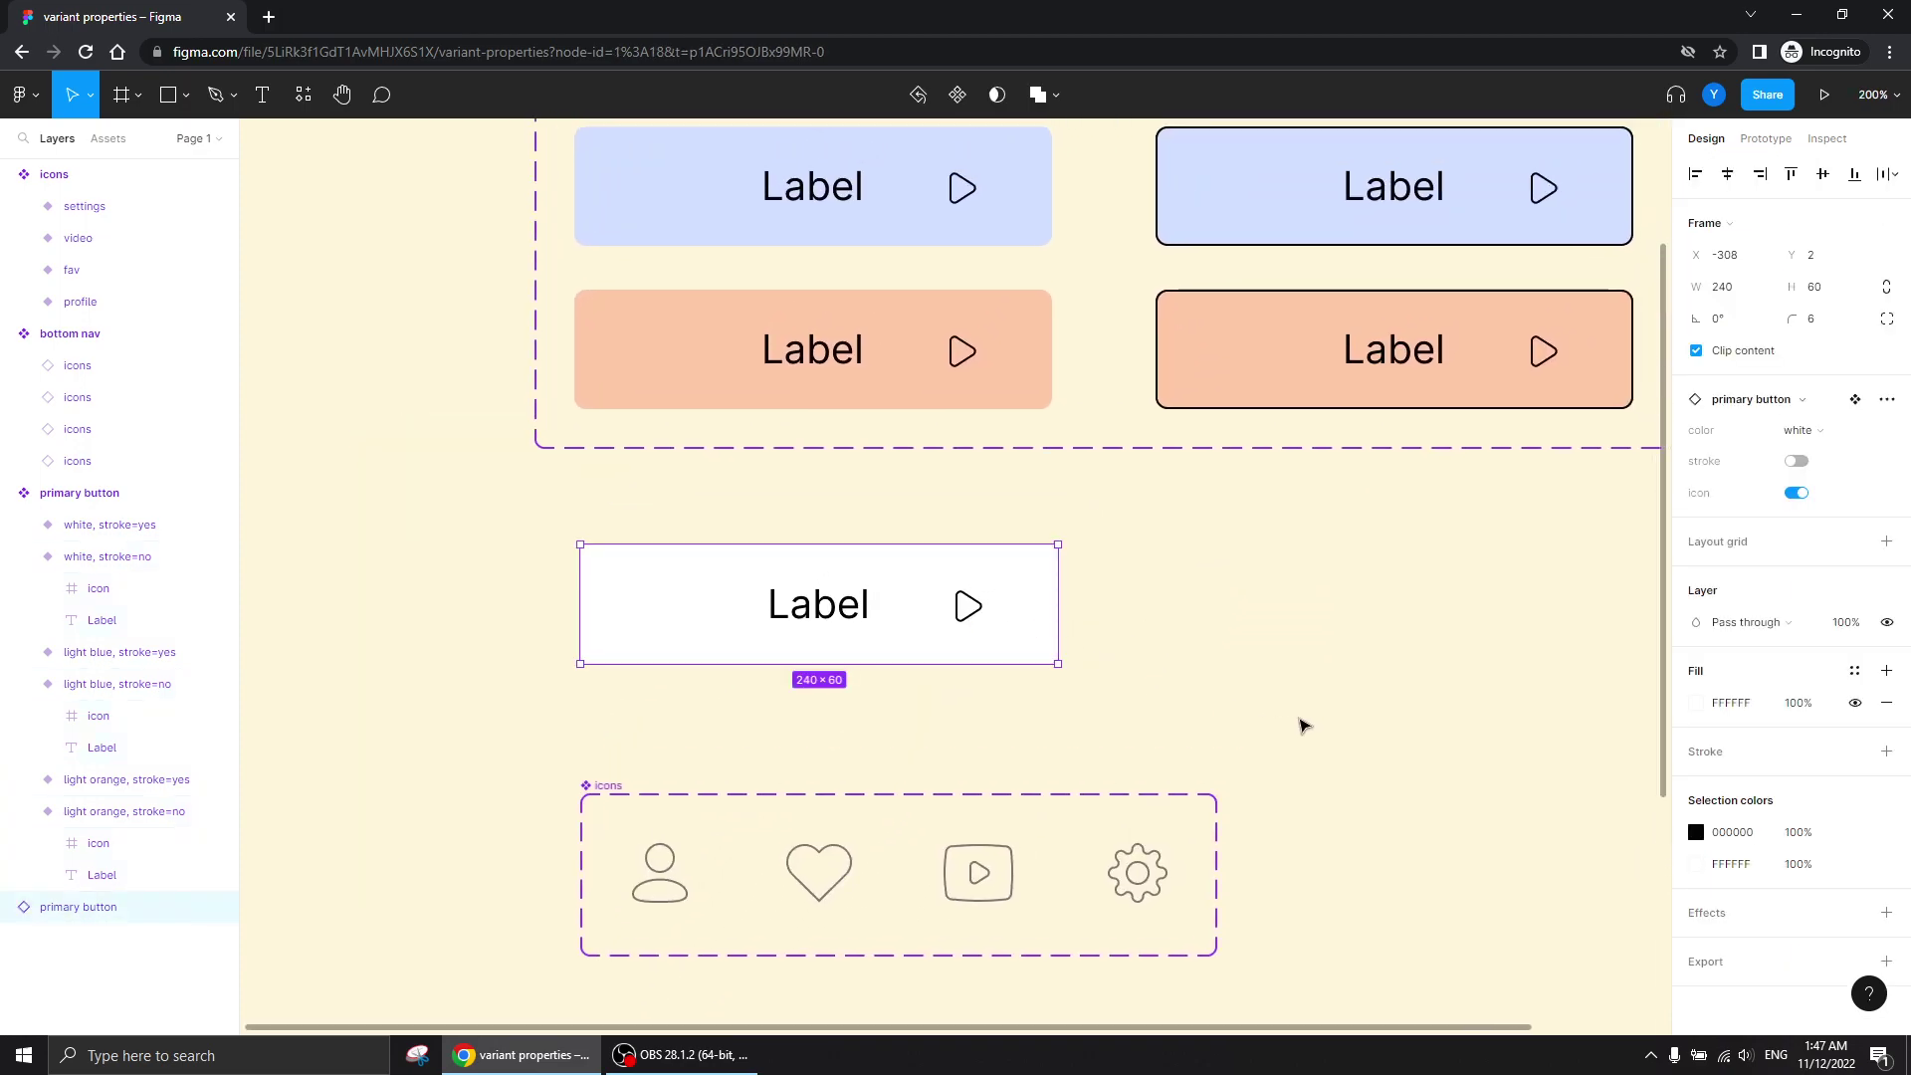
click(1803, 464)
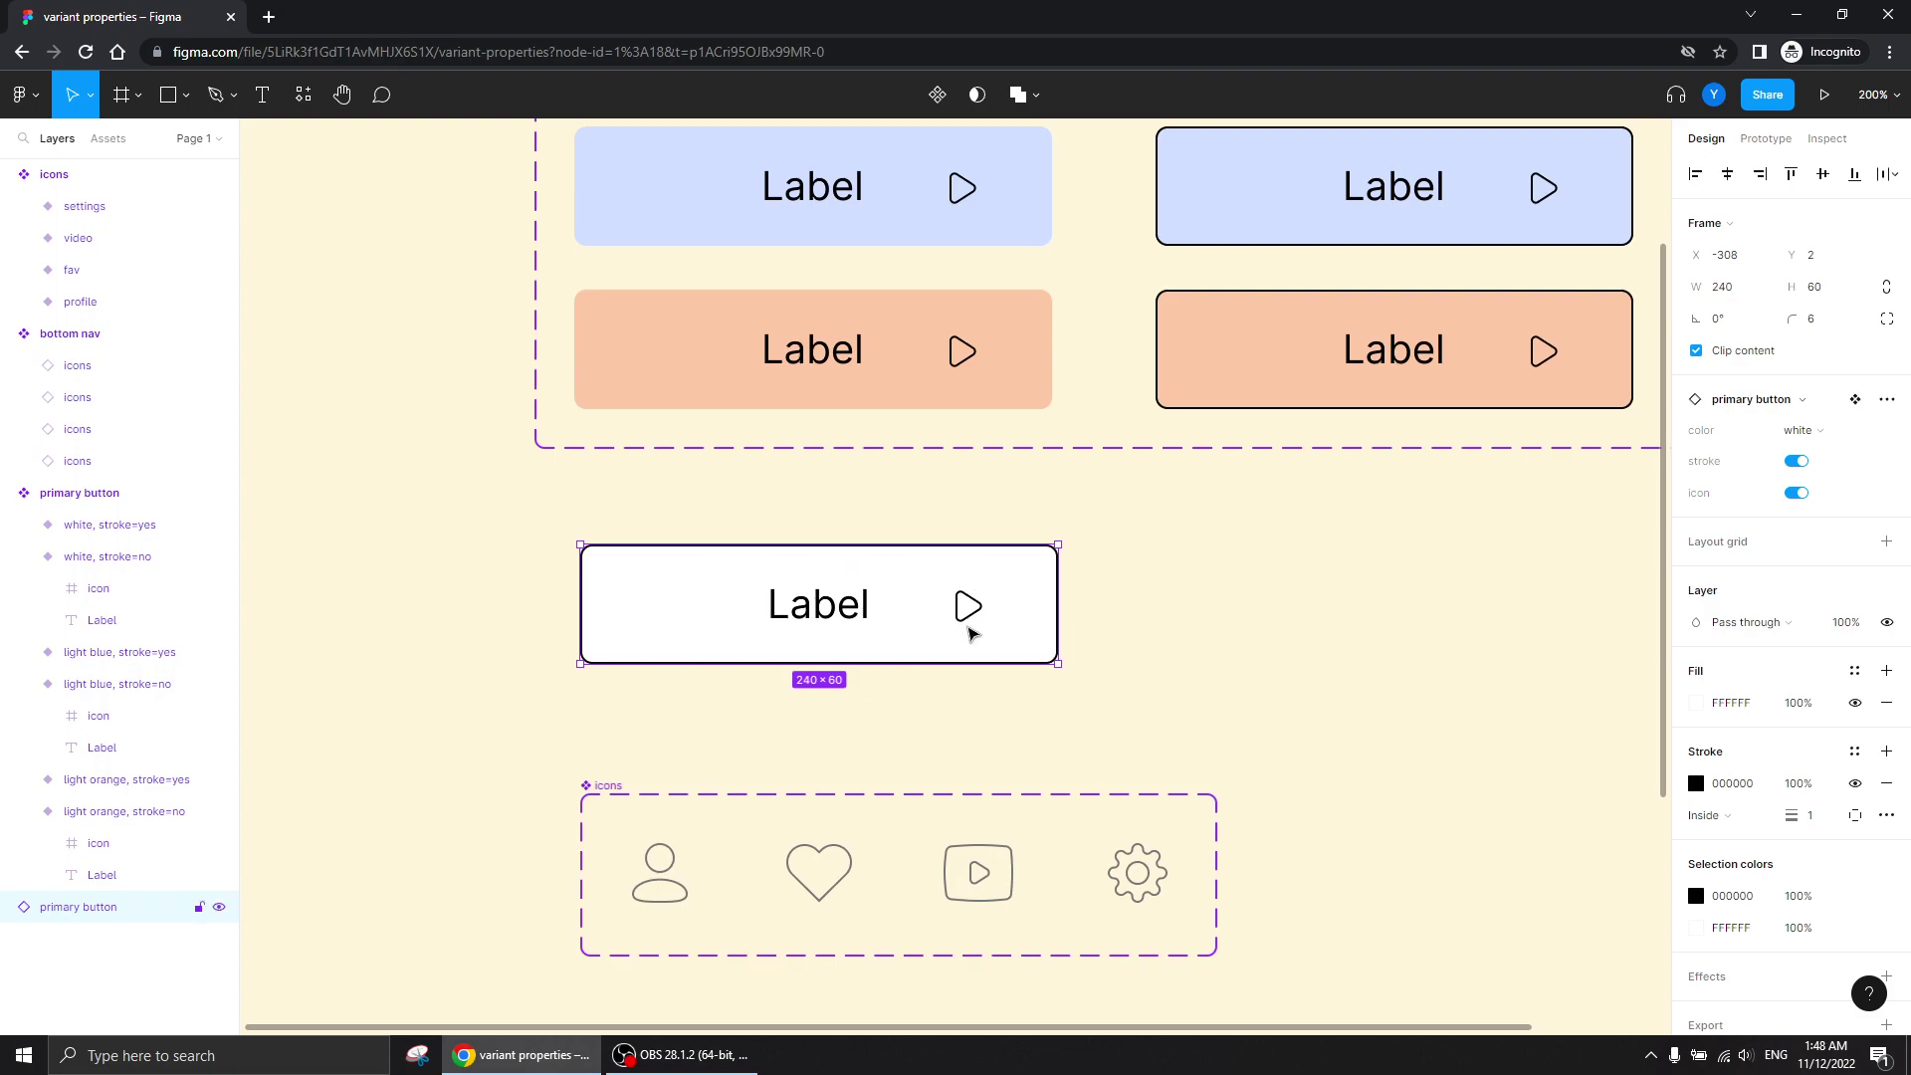
click(1798, 430)
click(1804, 453)
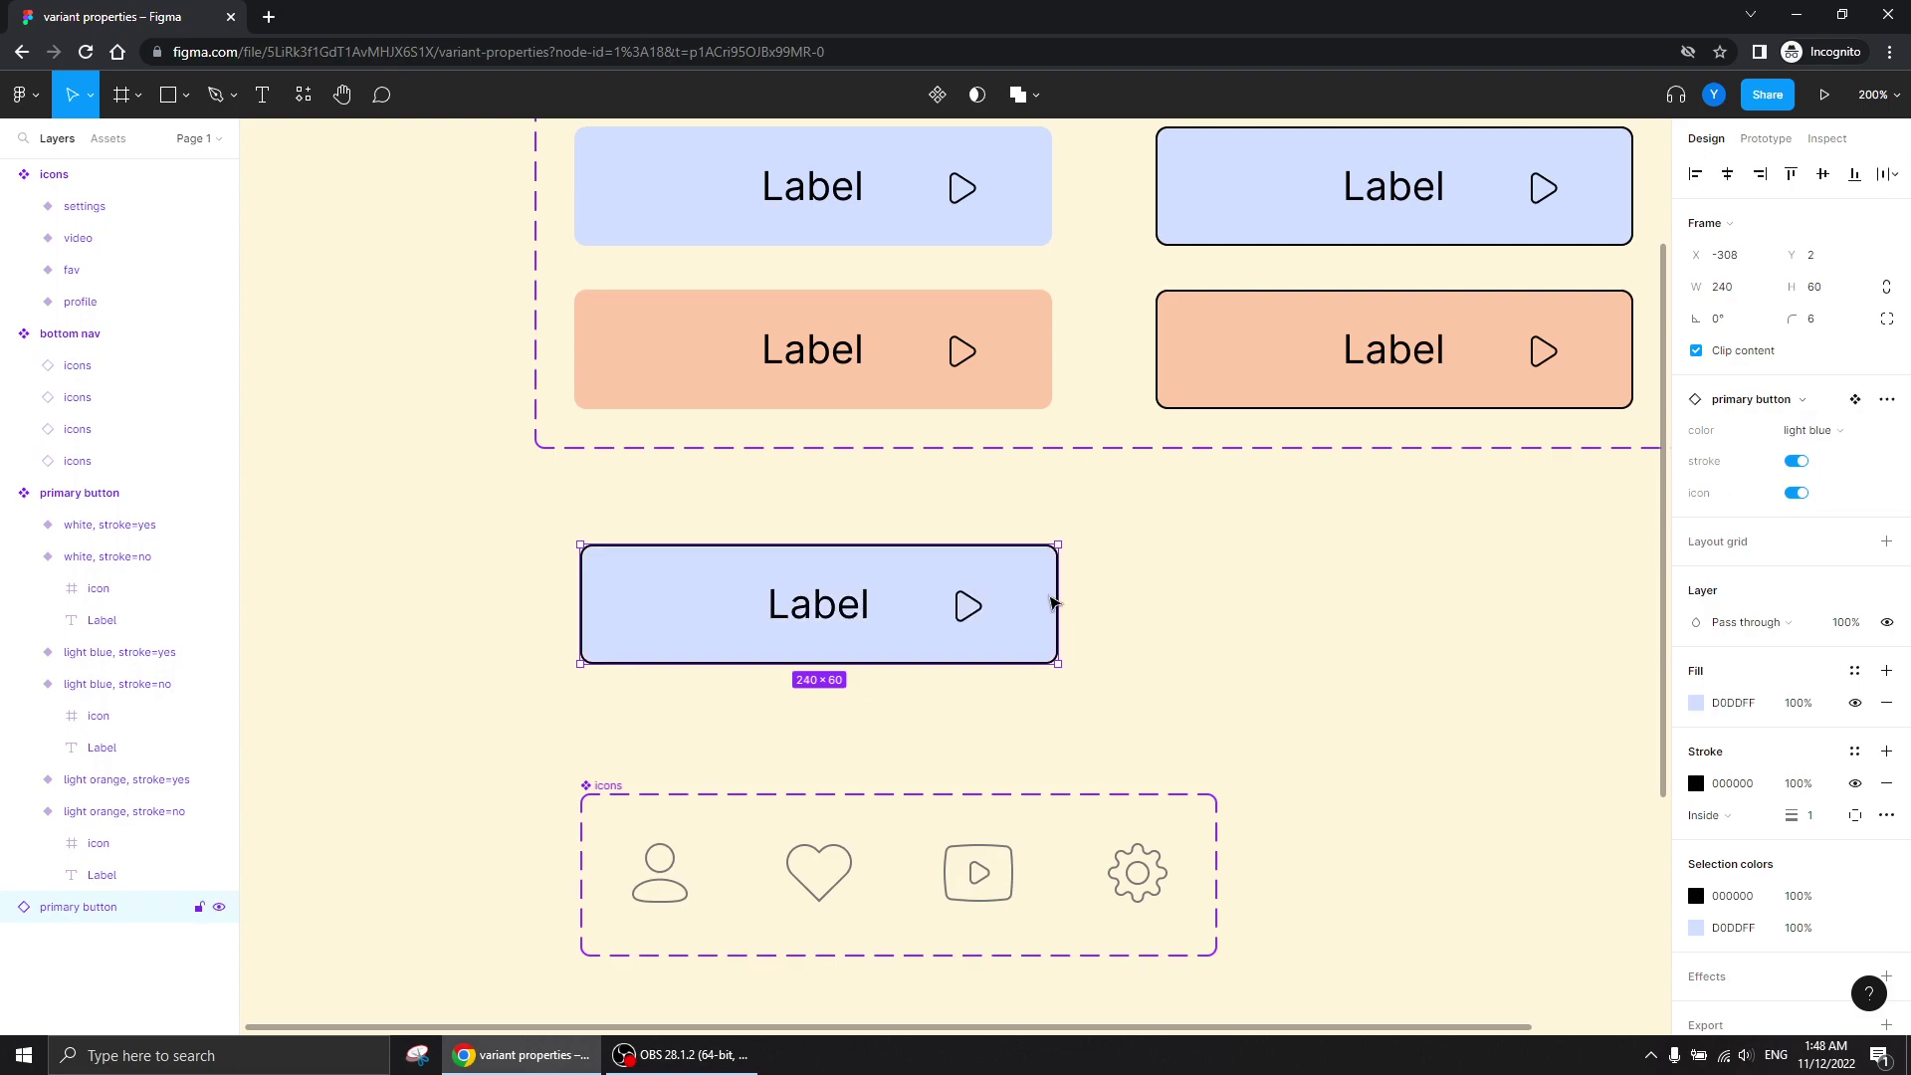
- Compare the instance with the matching outlined variant and set the instance's color property to light orange
scroll(1412, 551, up, 3)
scroll(1412, 550, right, 2)
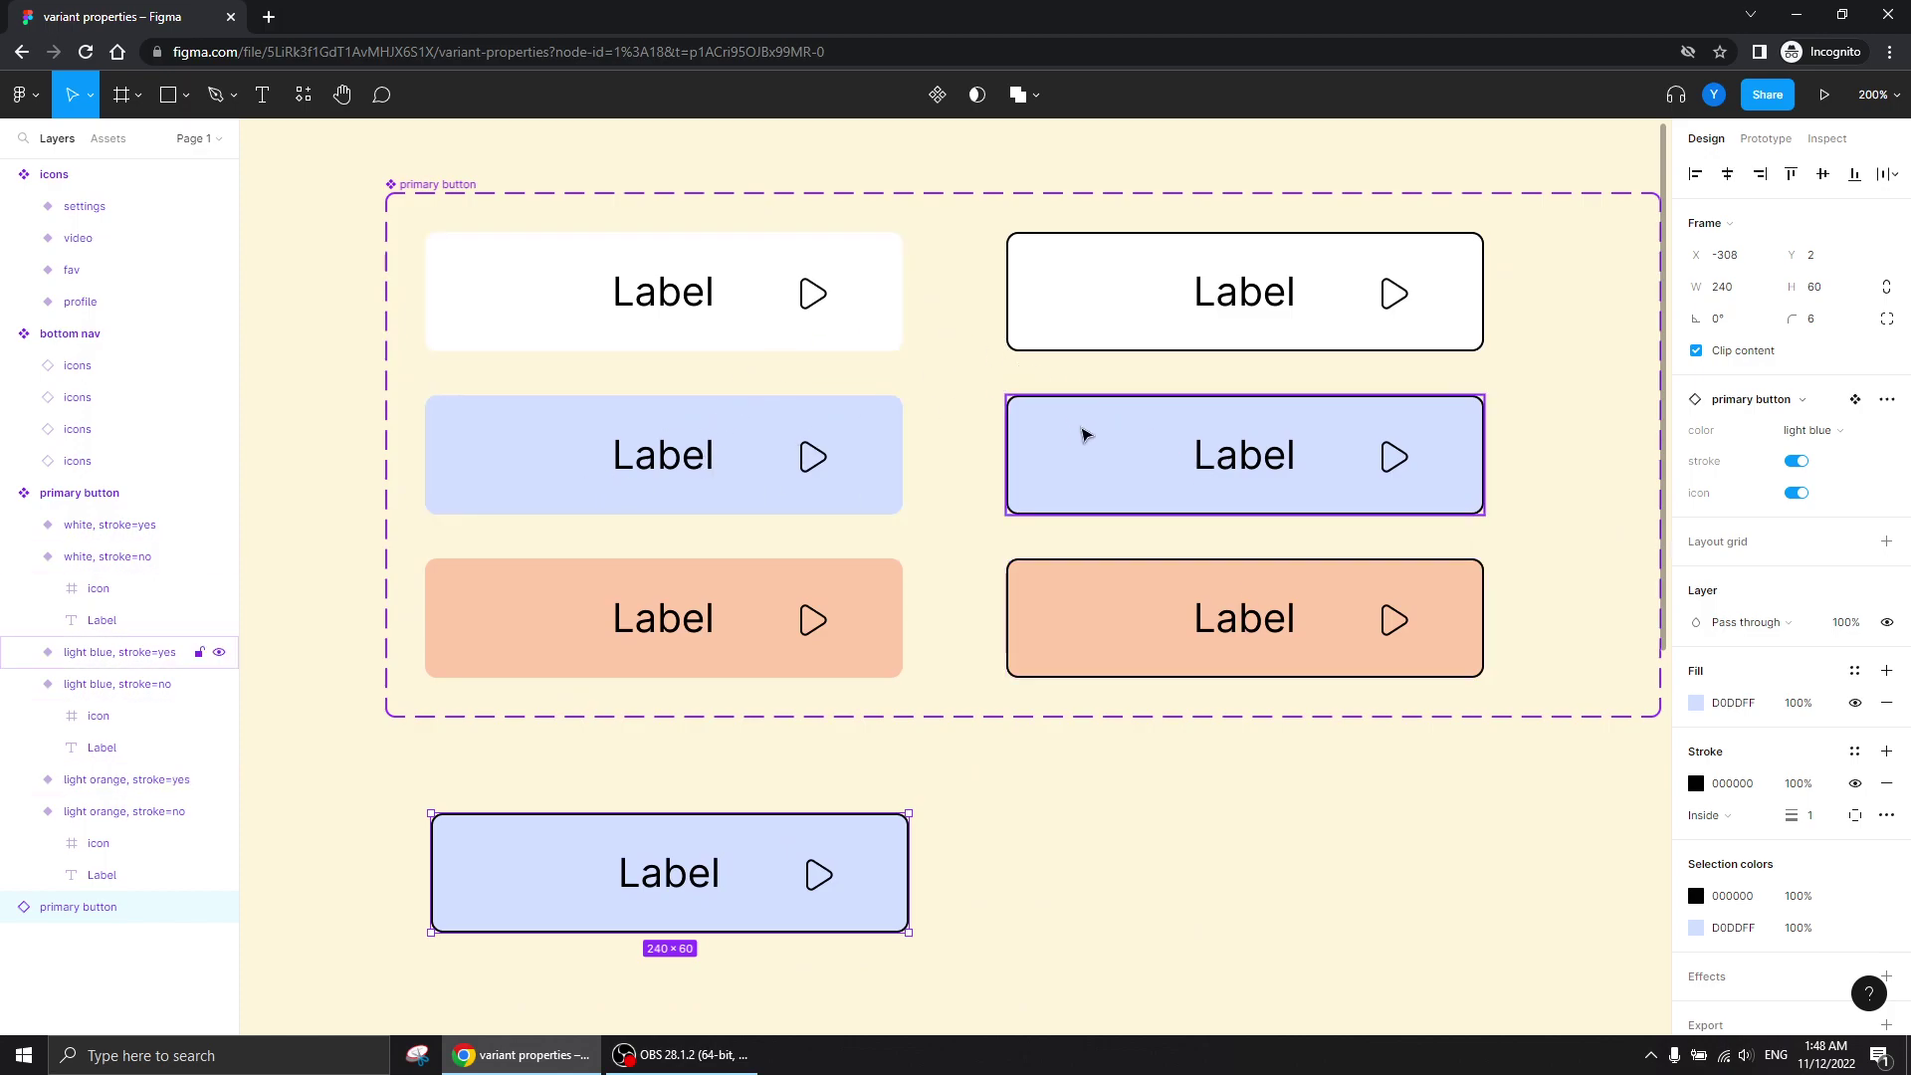
scroll(1024, 798, down, 3)
scroll(1118, 571, left, 1)
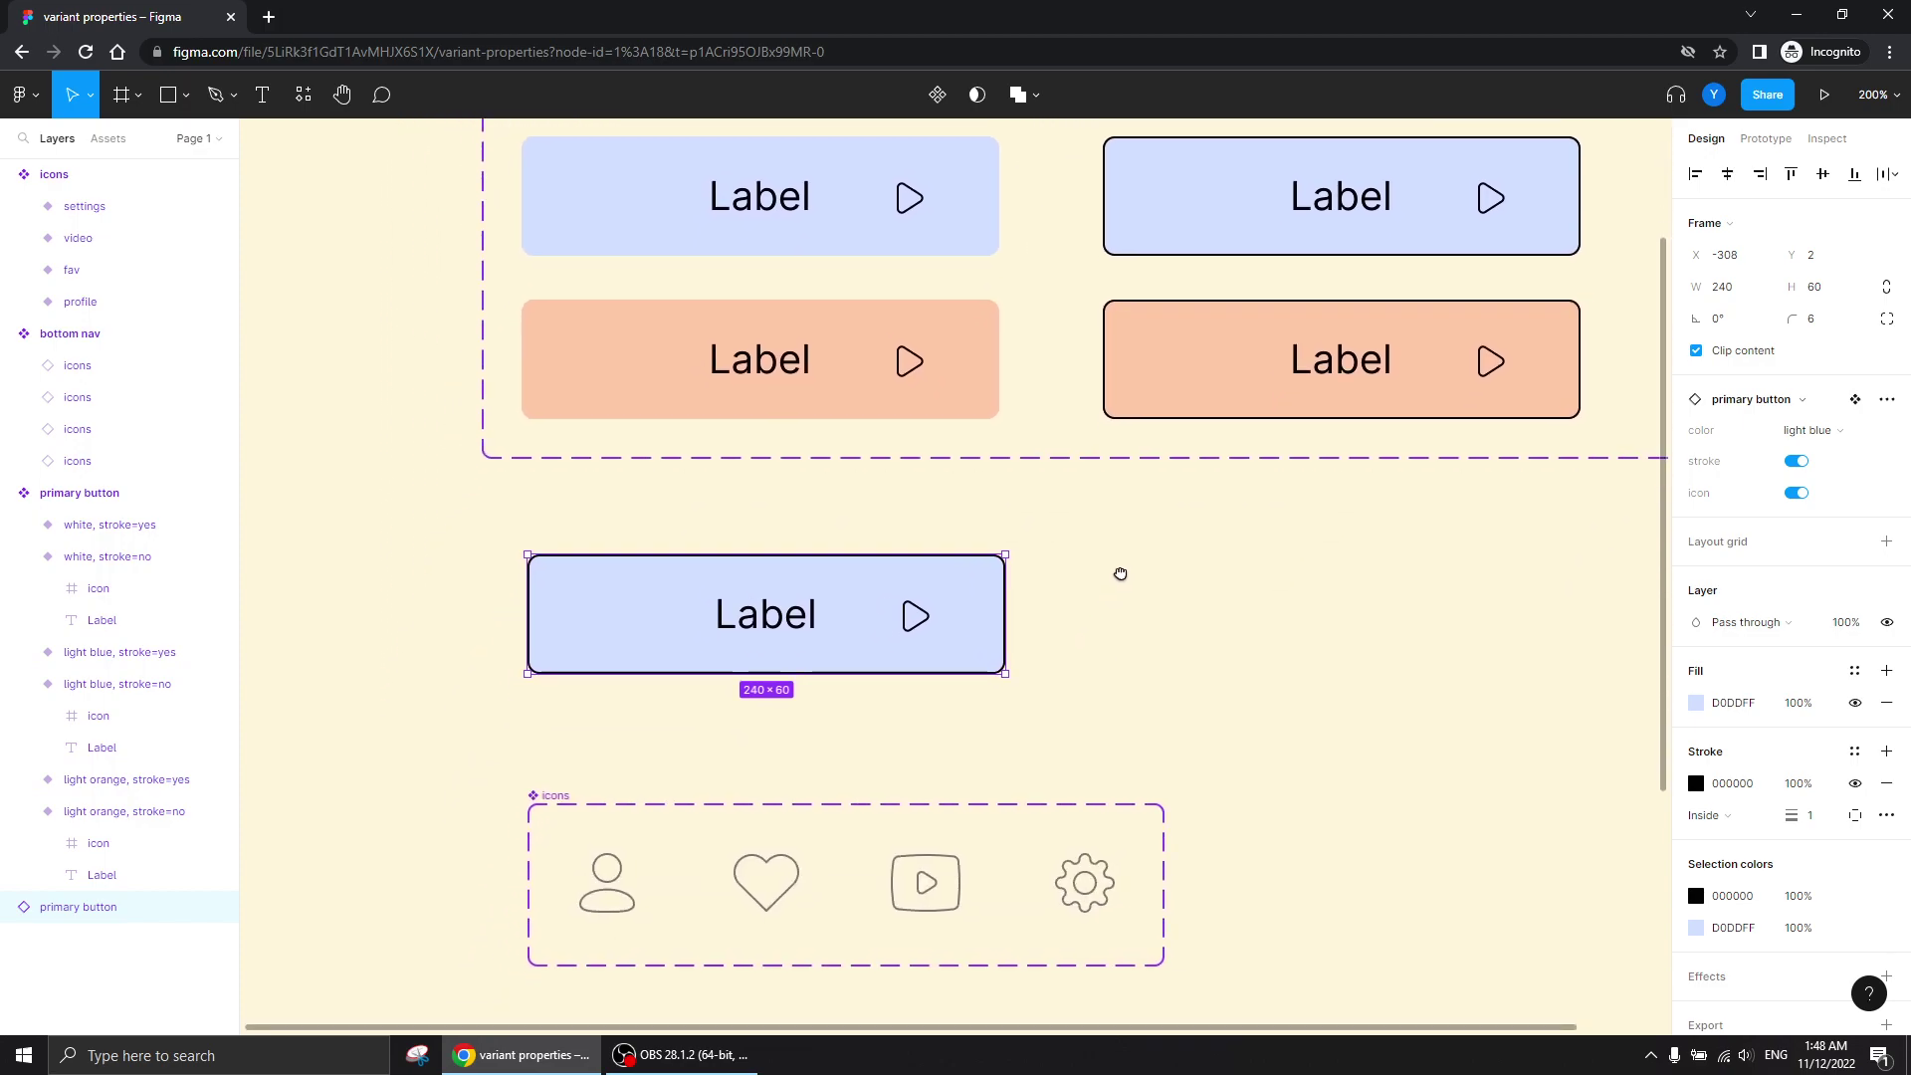
click(1810, 430)
click(1812, 453)
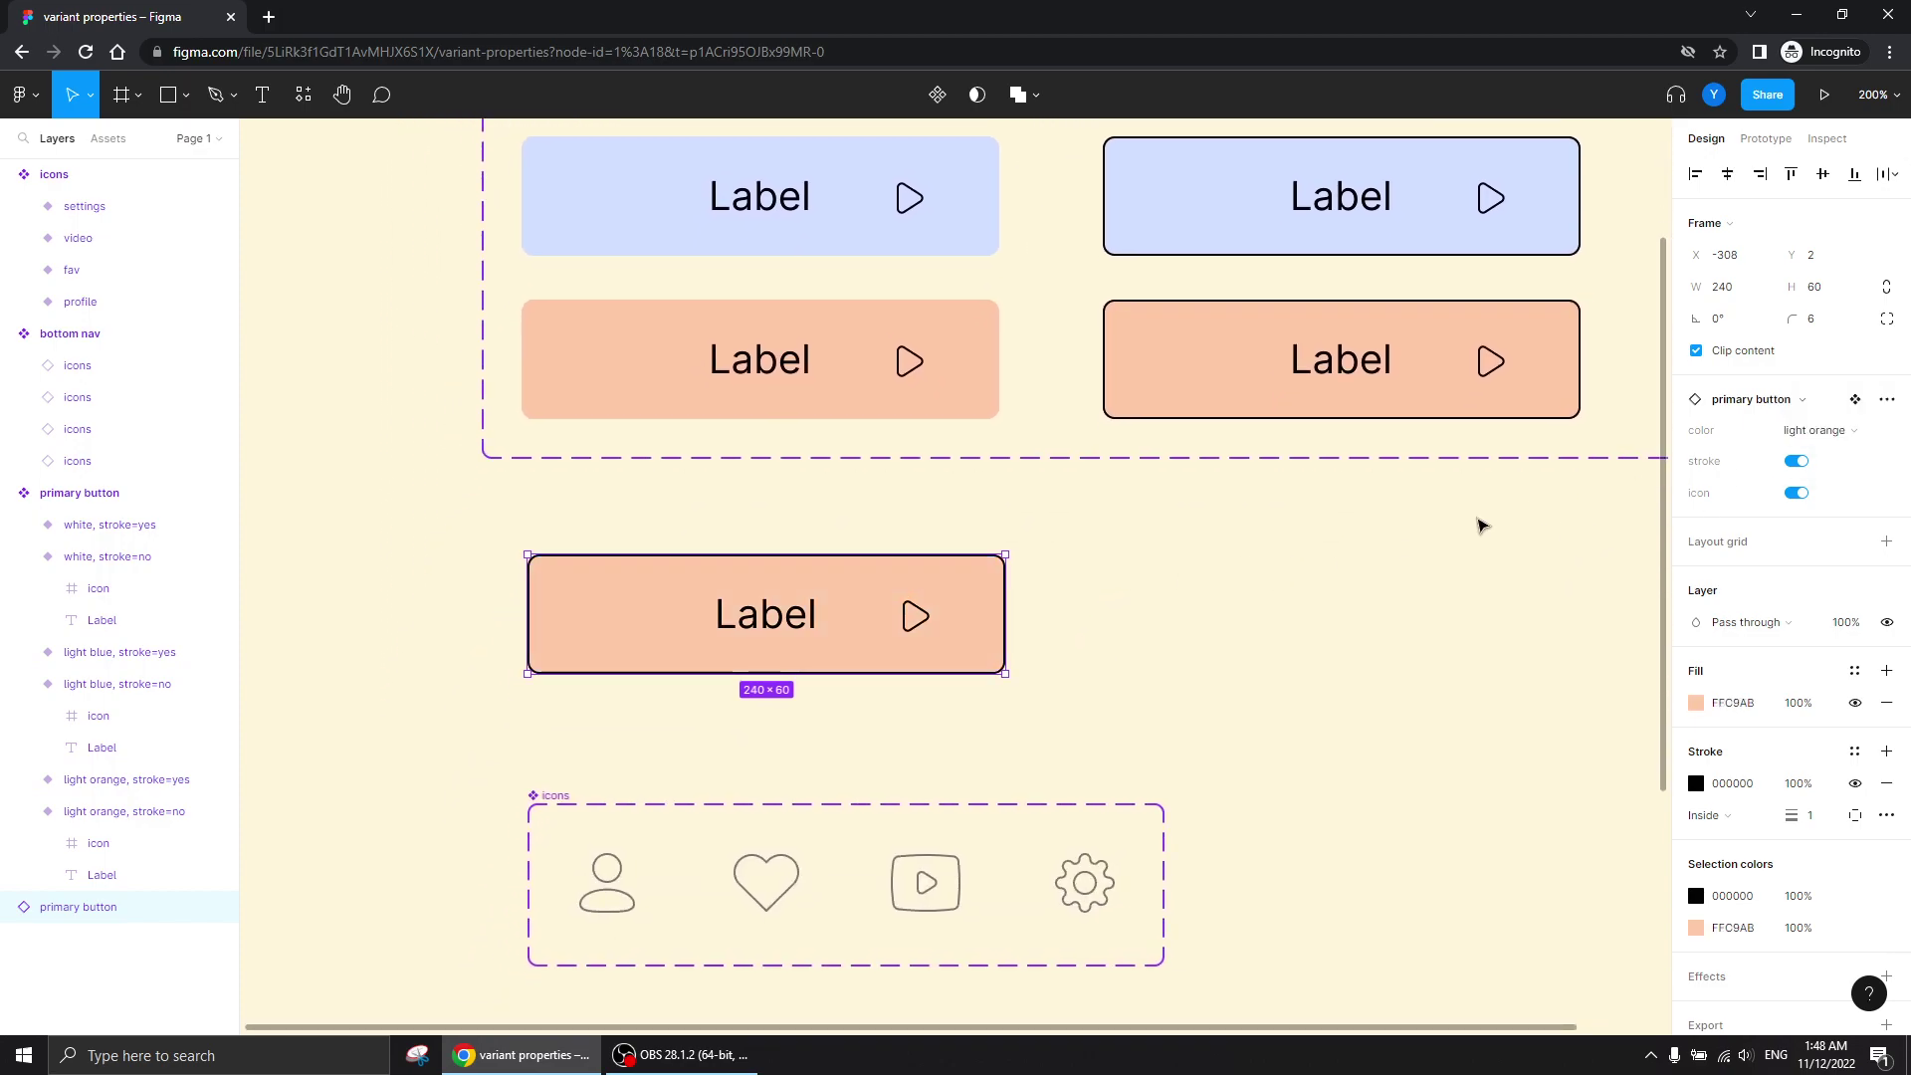
- Turn off the instance's icon property, and test its stroke property by switching it off and on again
click(1797, 492)
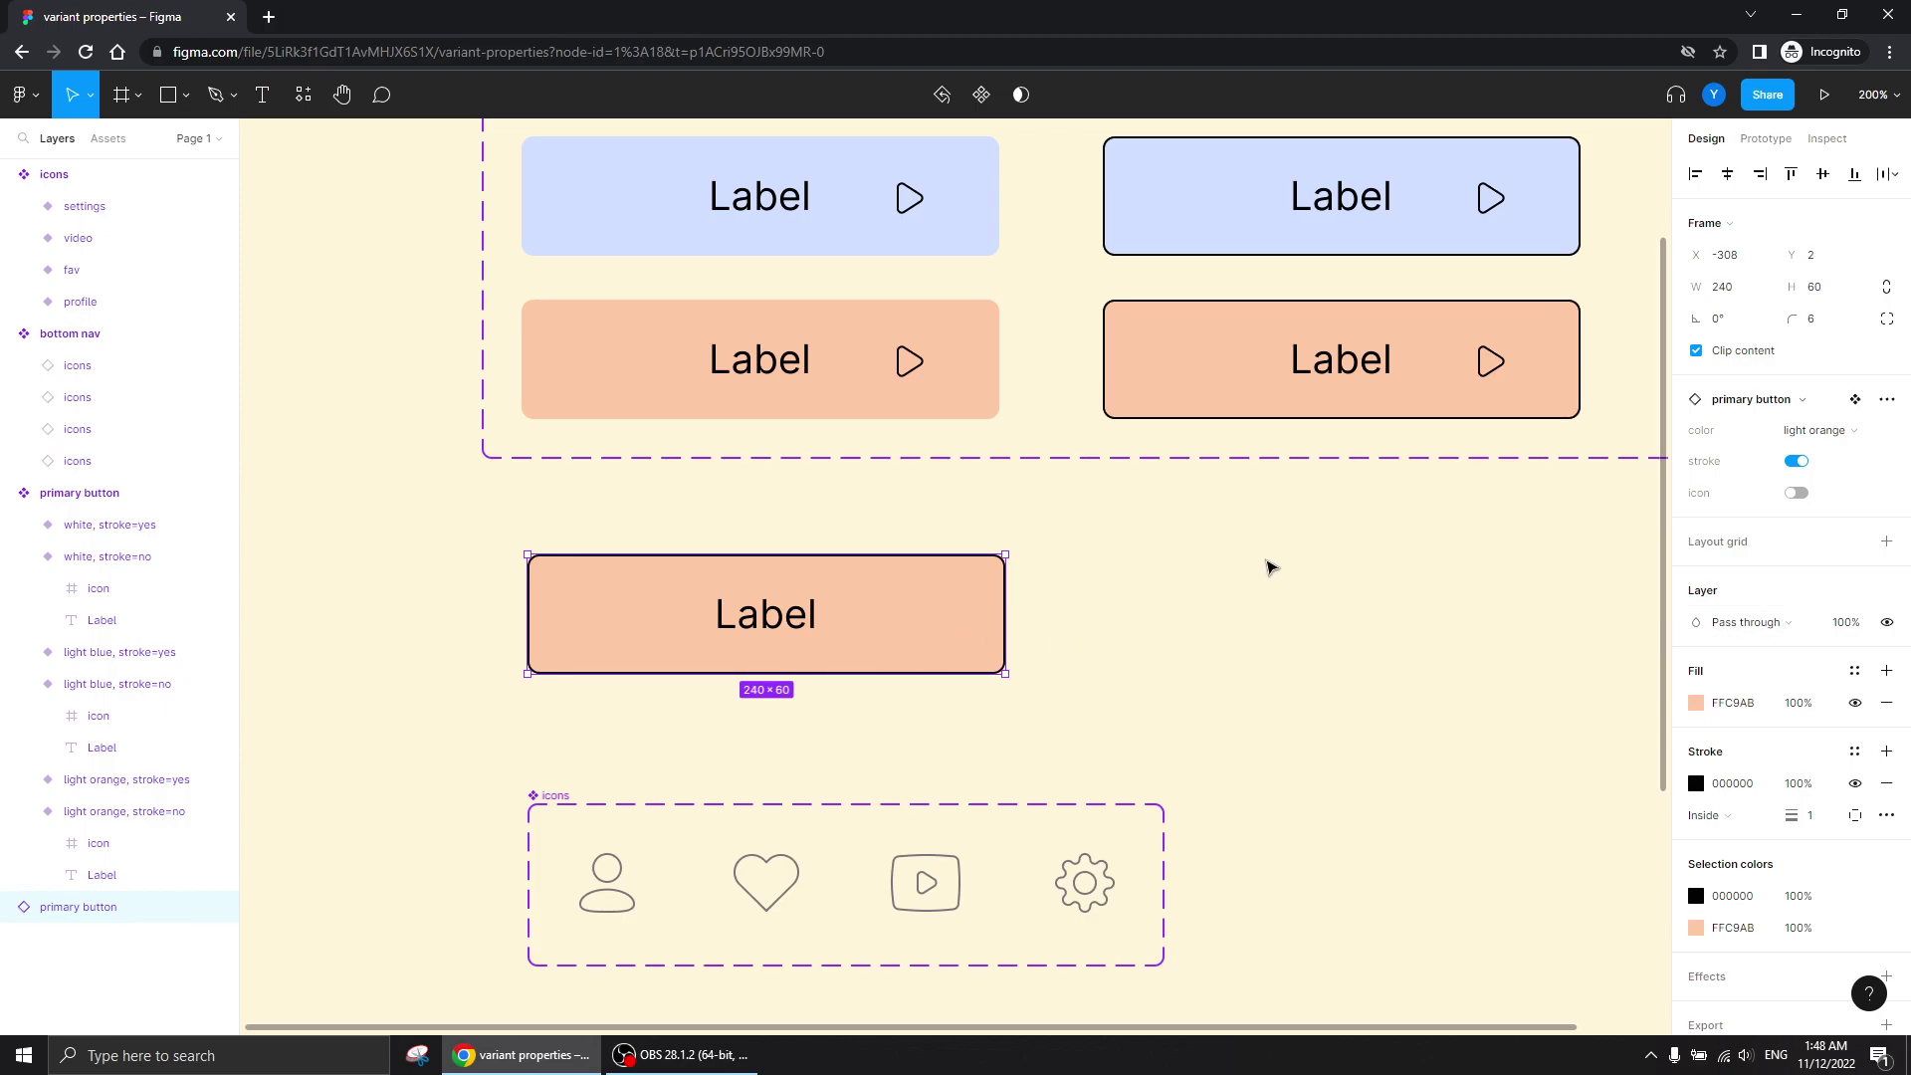
mouse_move(1207, 516)
mouse_down()
mouse_move(1118, 721)
mouse_move(1144, 597)
mouse_up()
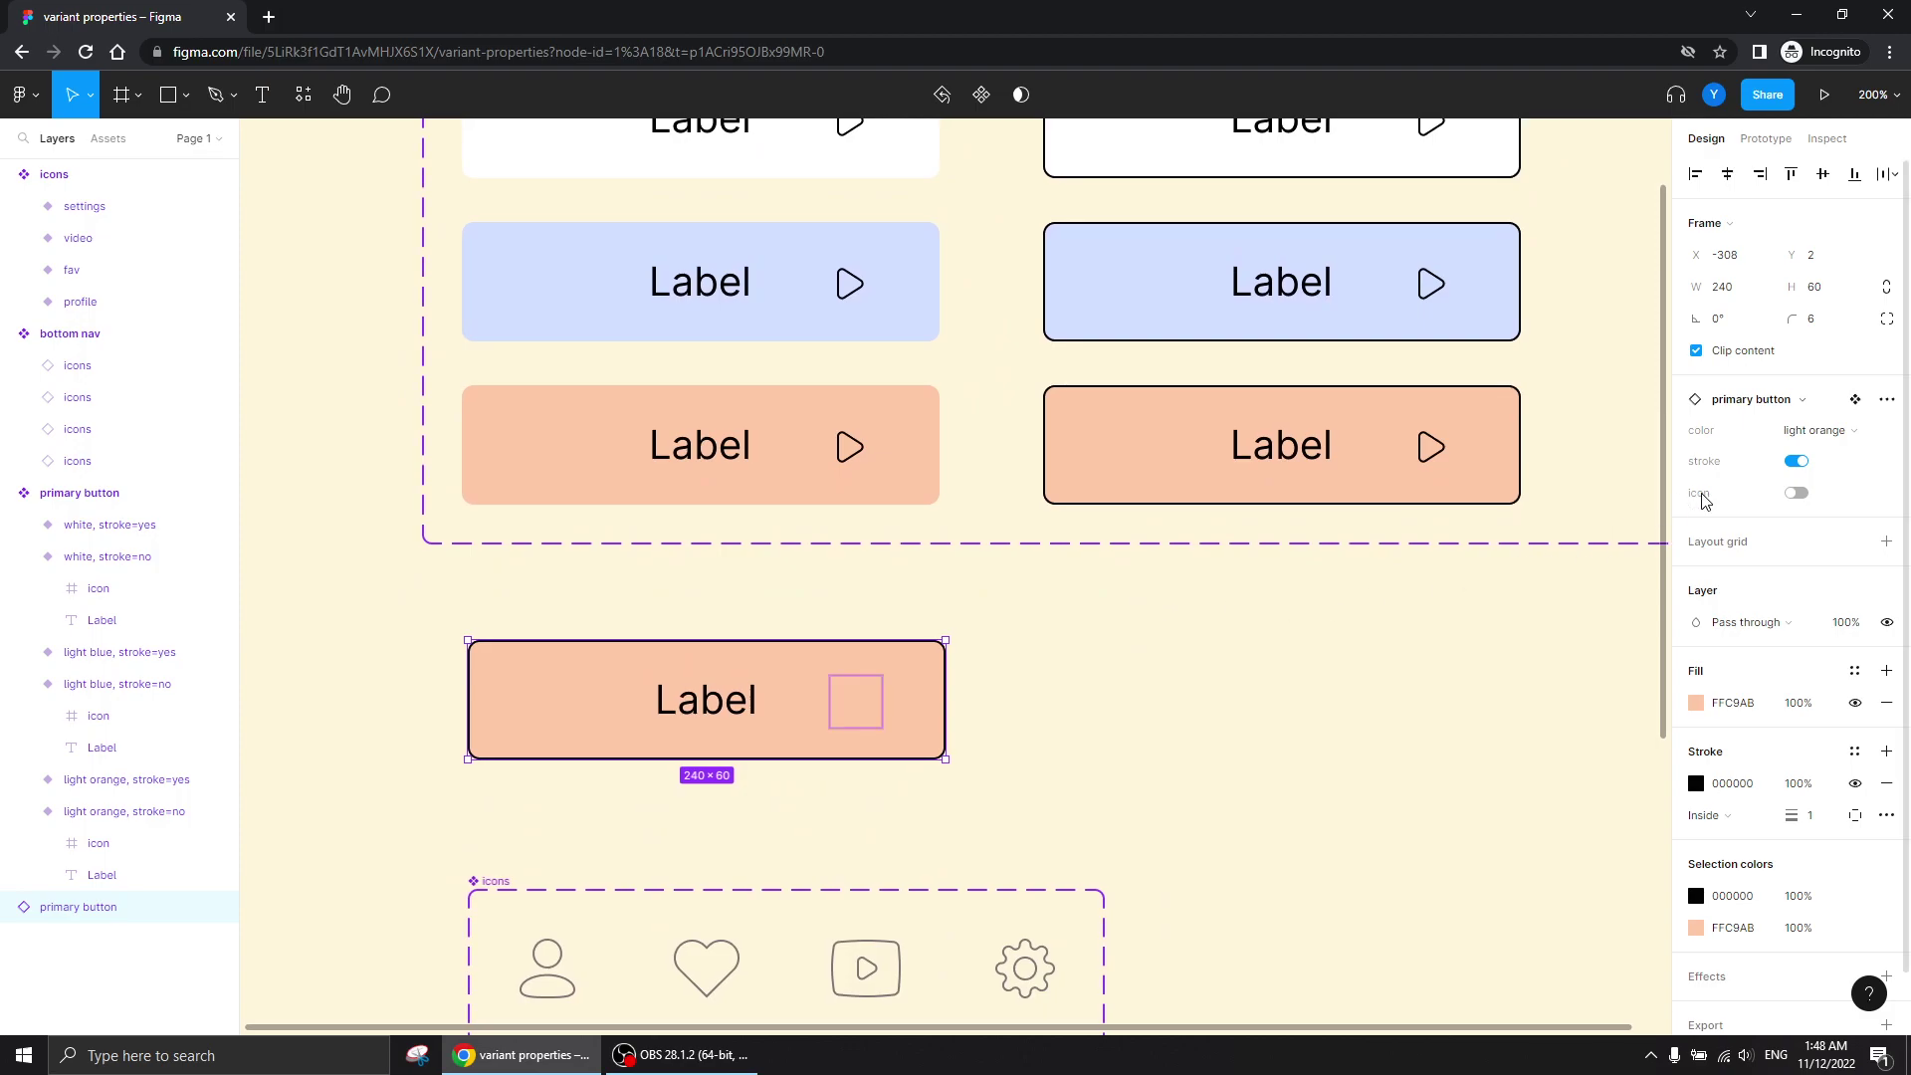
click(1797, 463)
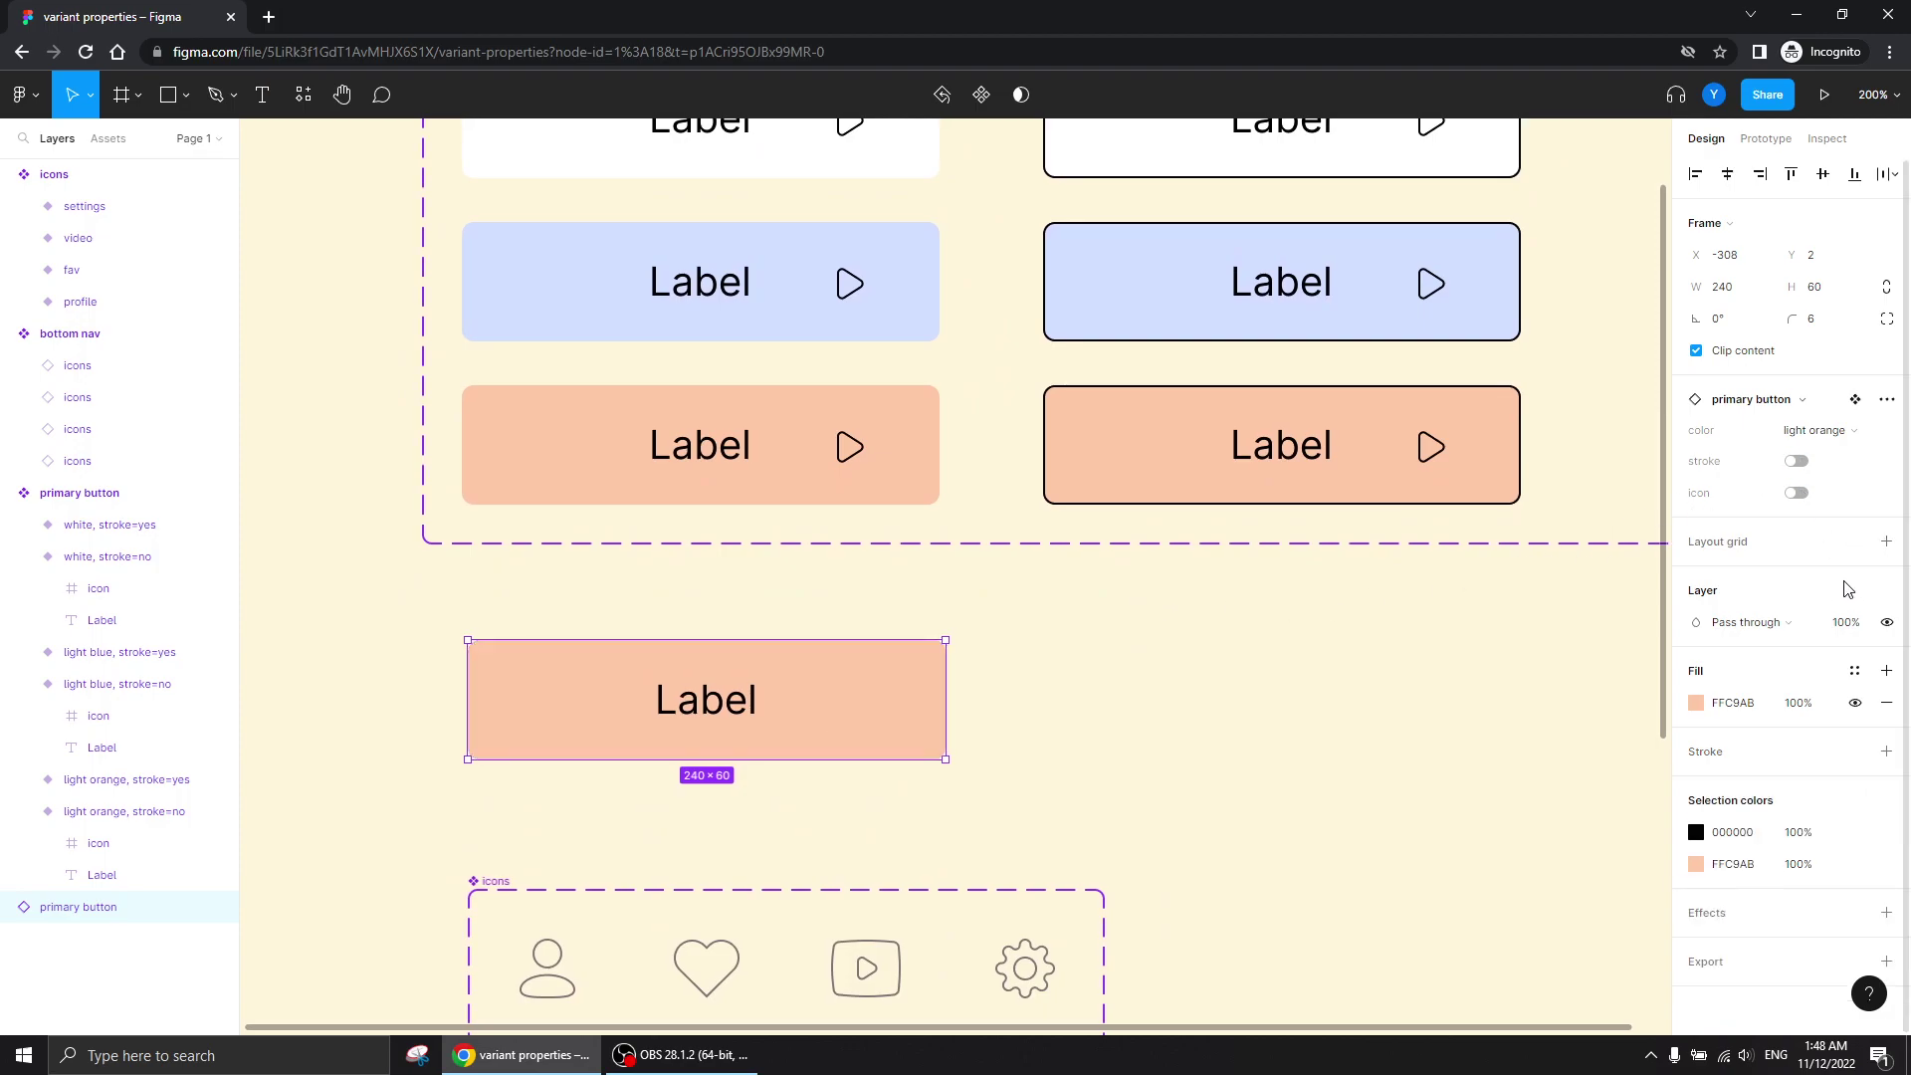
click(1796, 463)
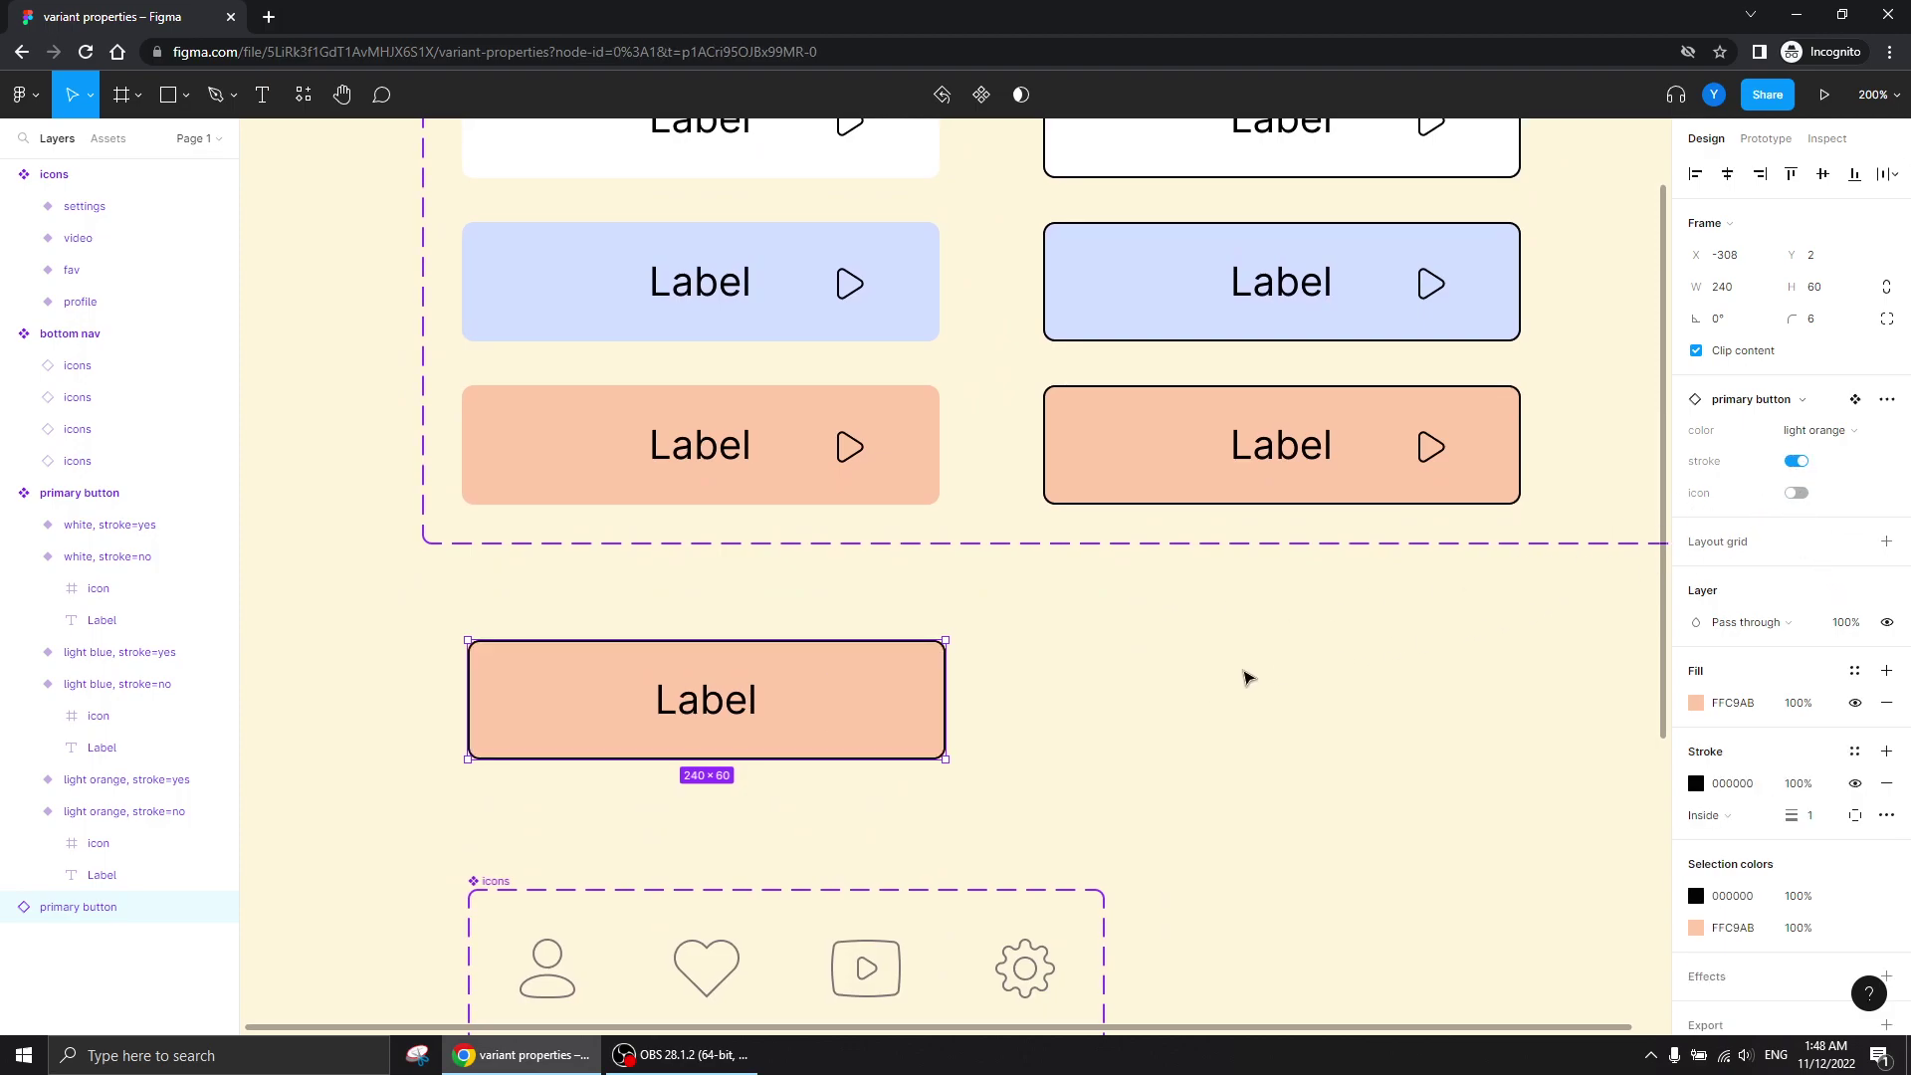
click(1248, 672)
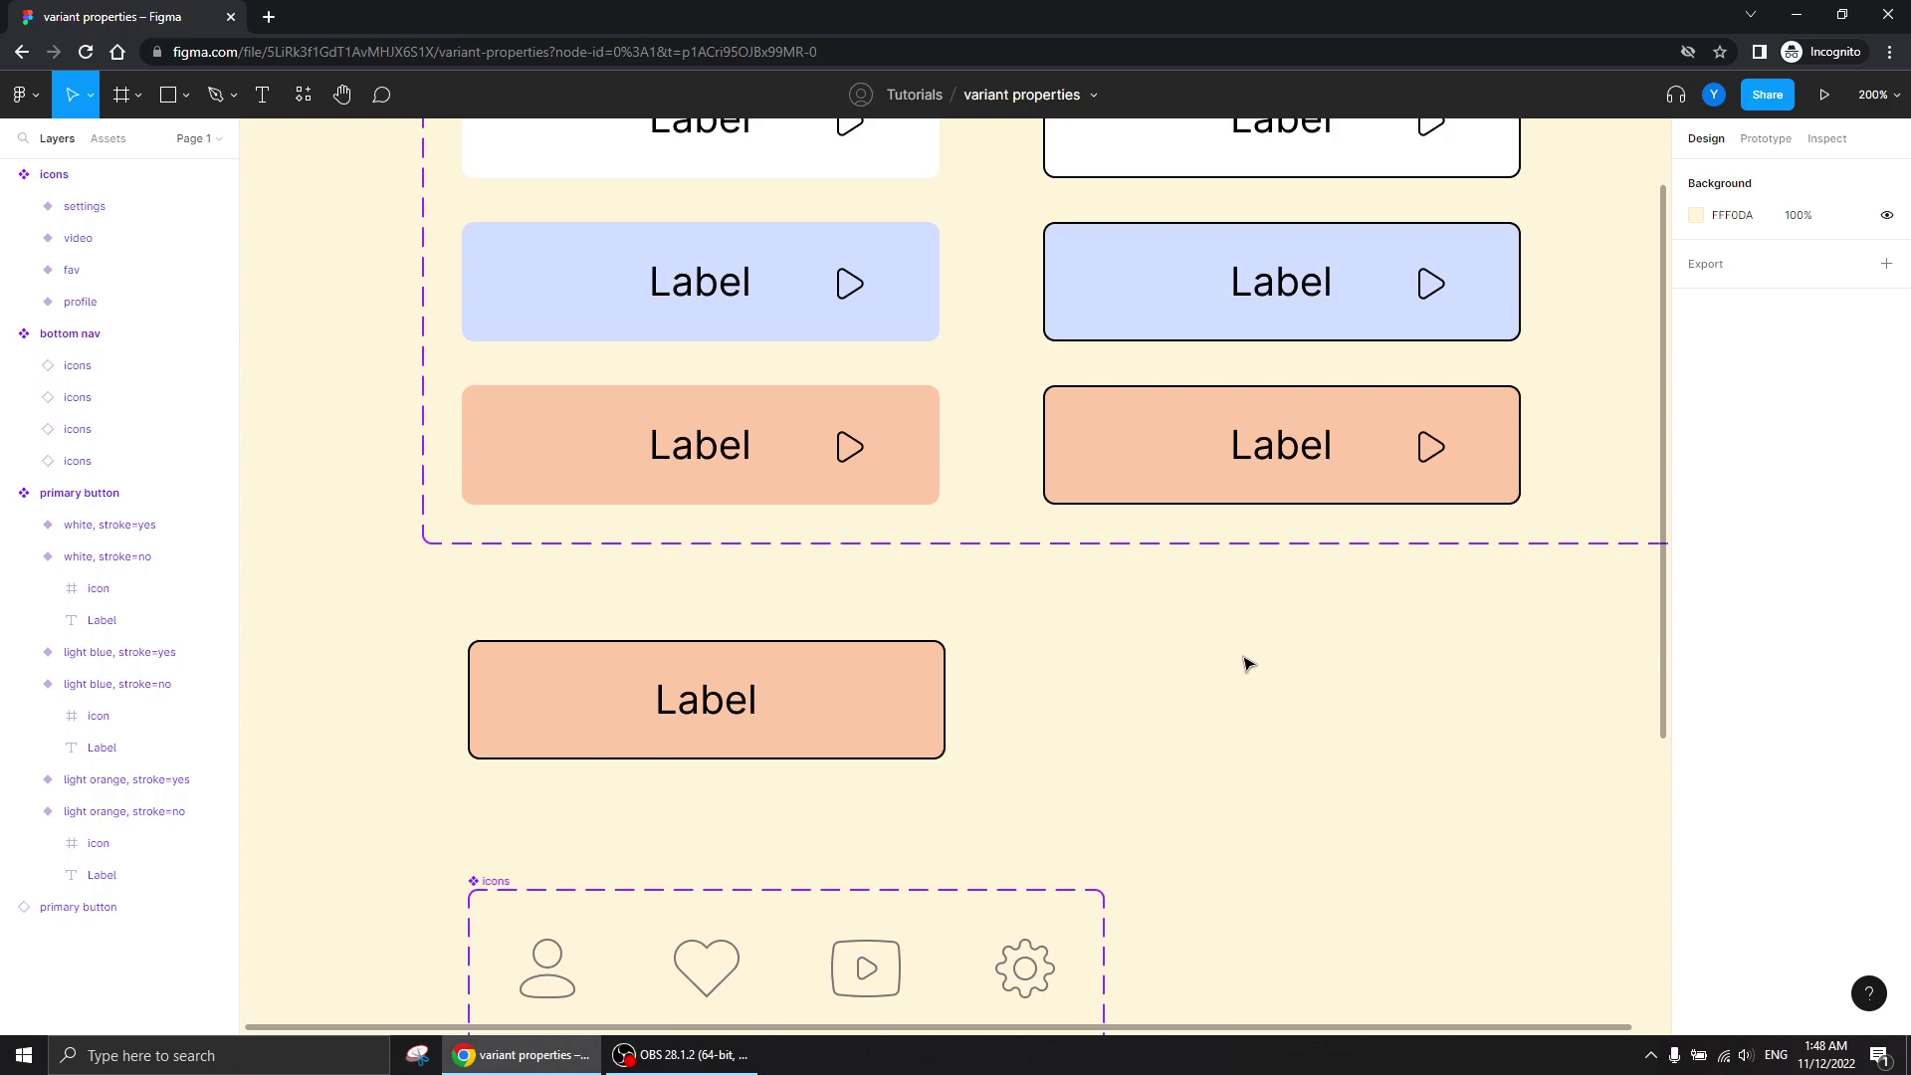
- Replace the black profile icon with the red dot in the bottom nav with the plain gray profile icon
scroll(1245, 734, down, 10)
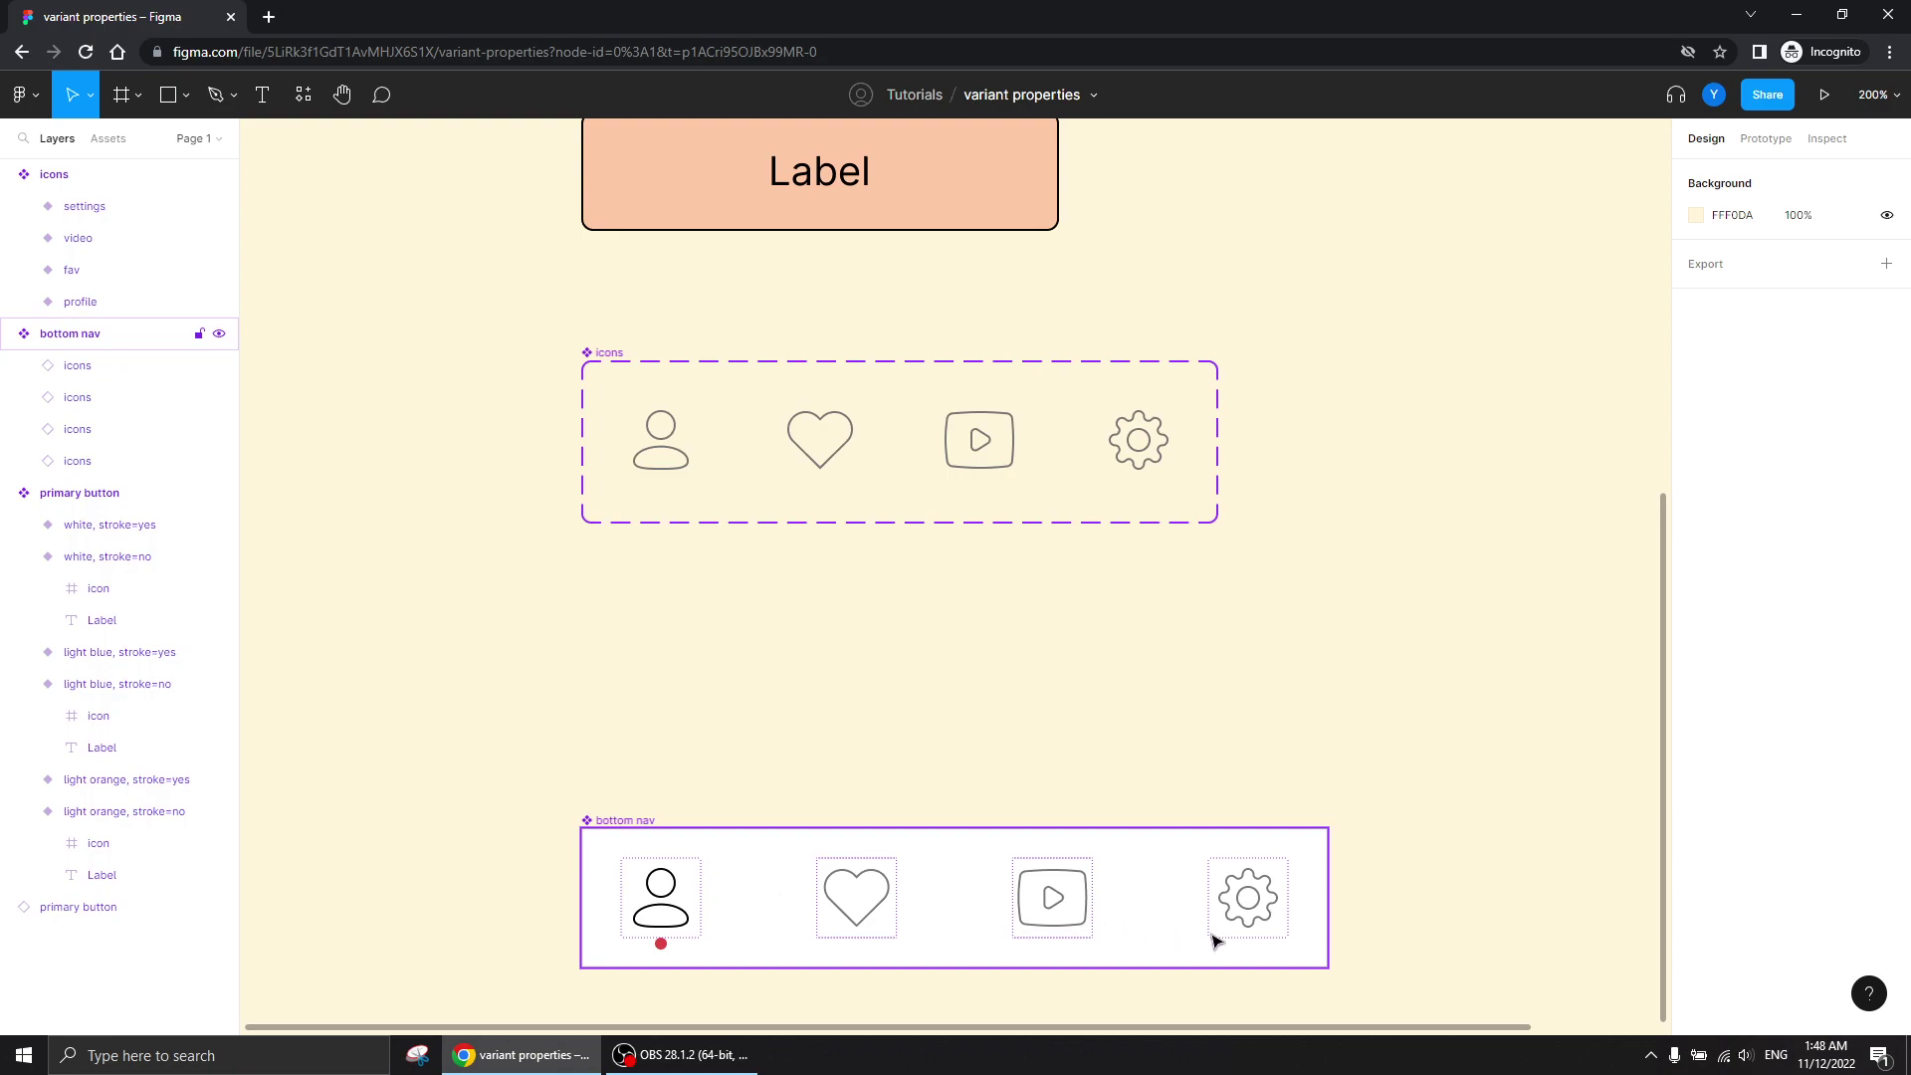
click(657, 914)
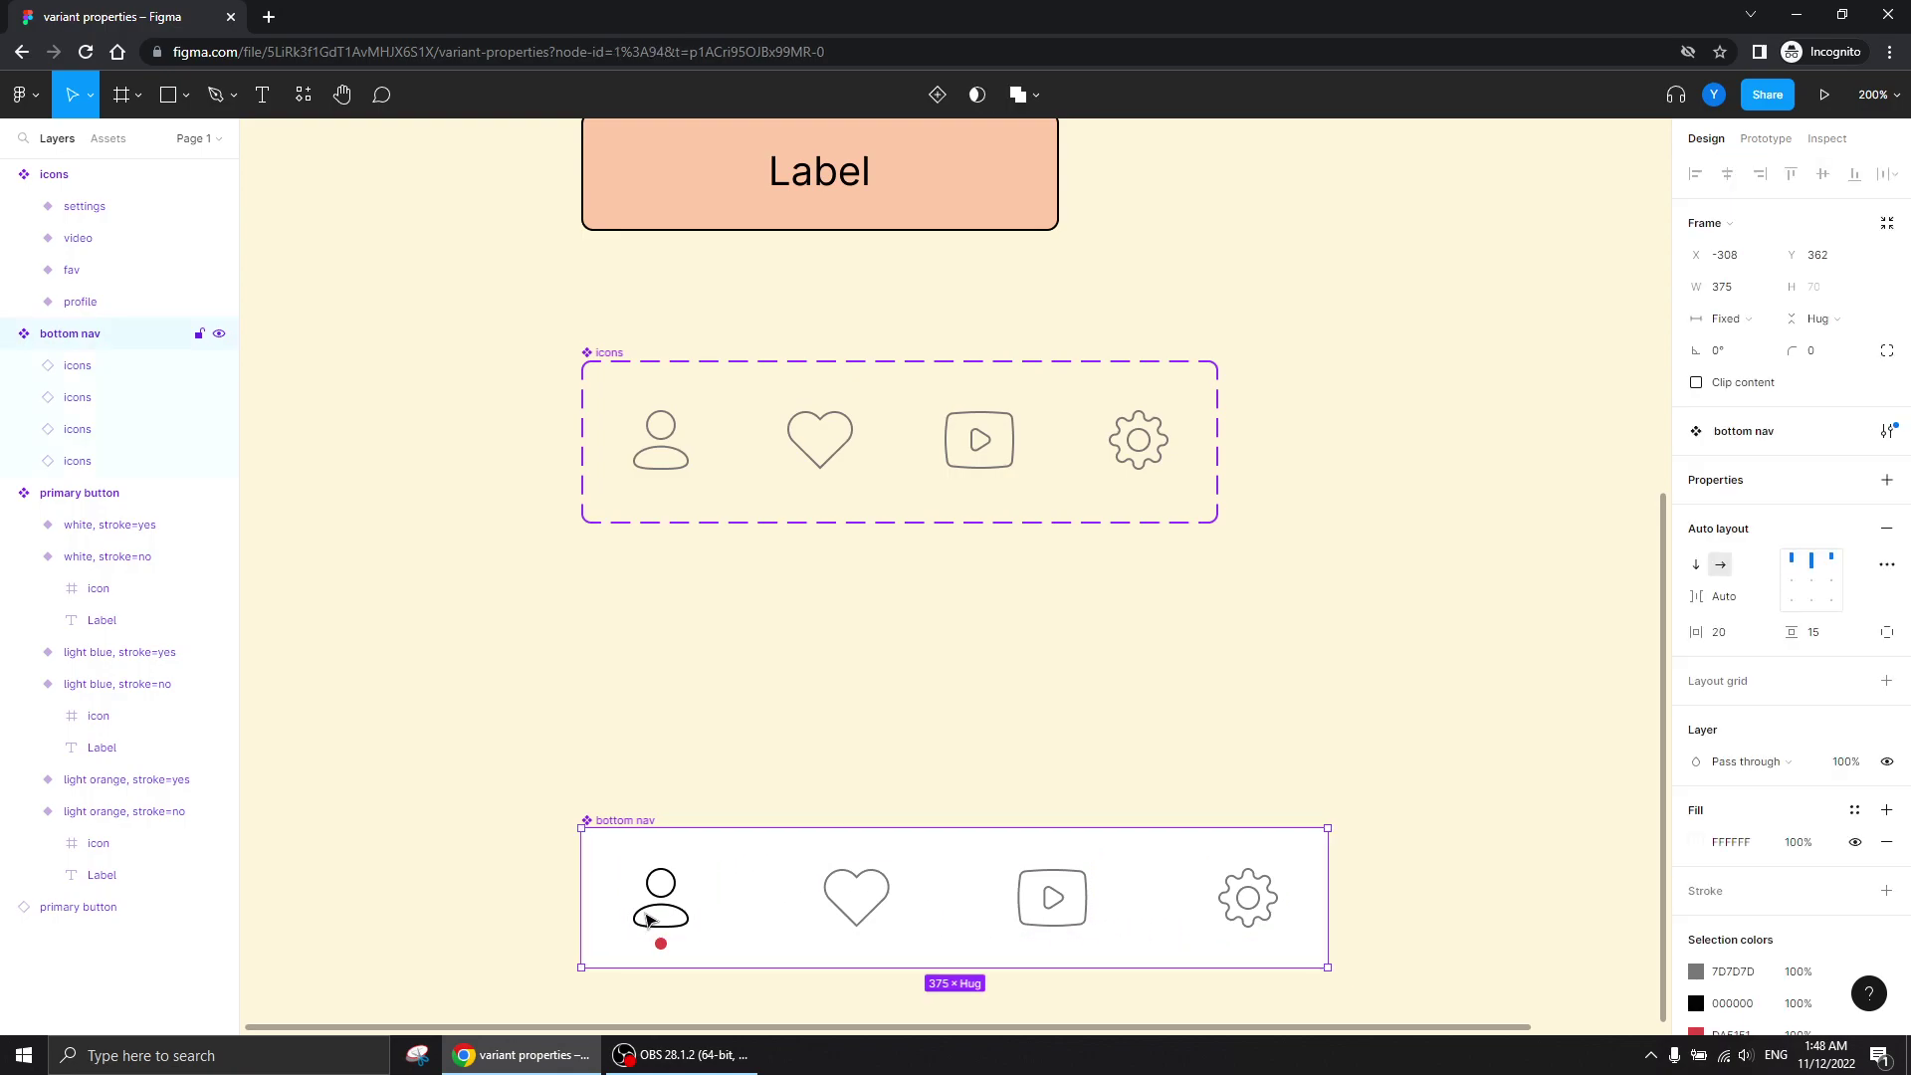
click(657, 914)
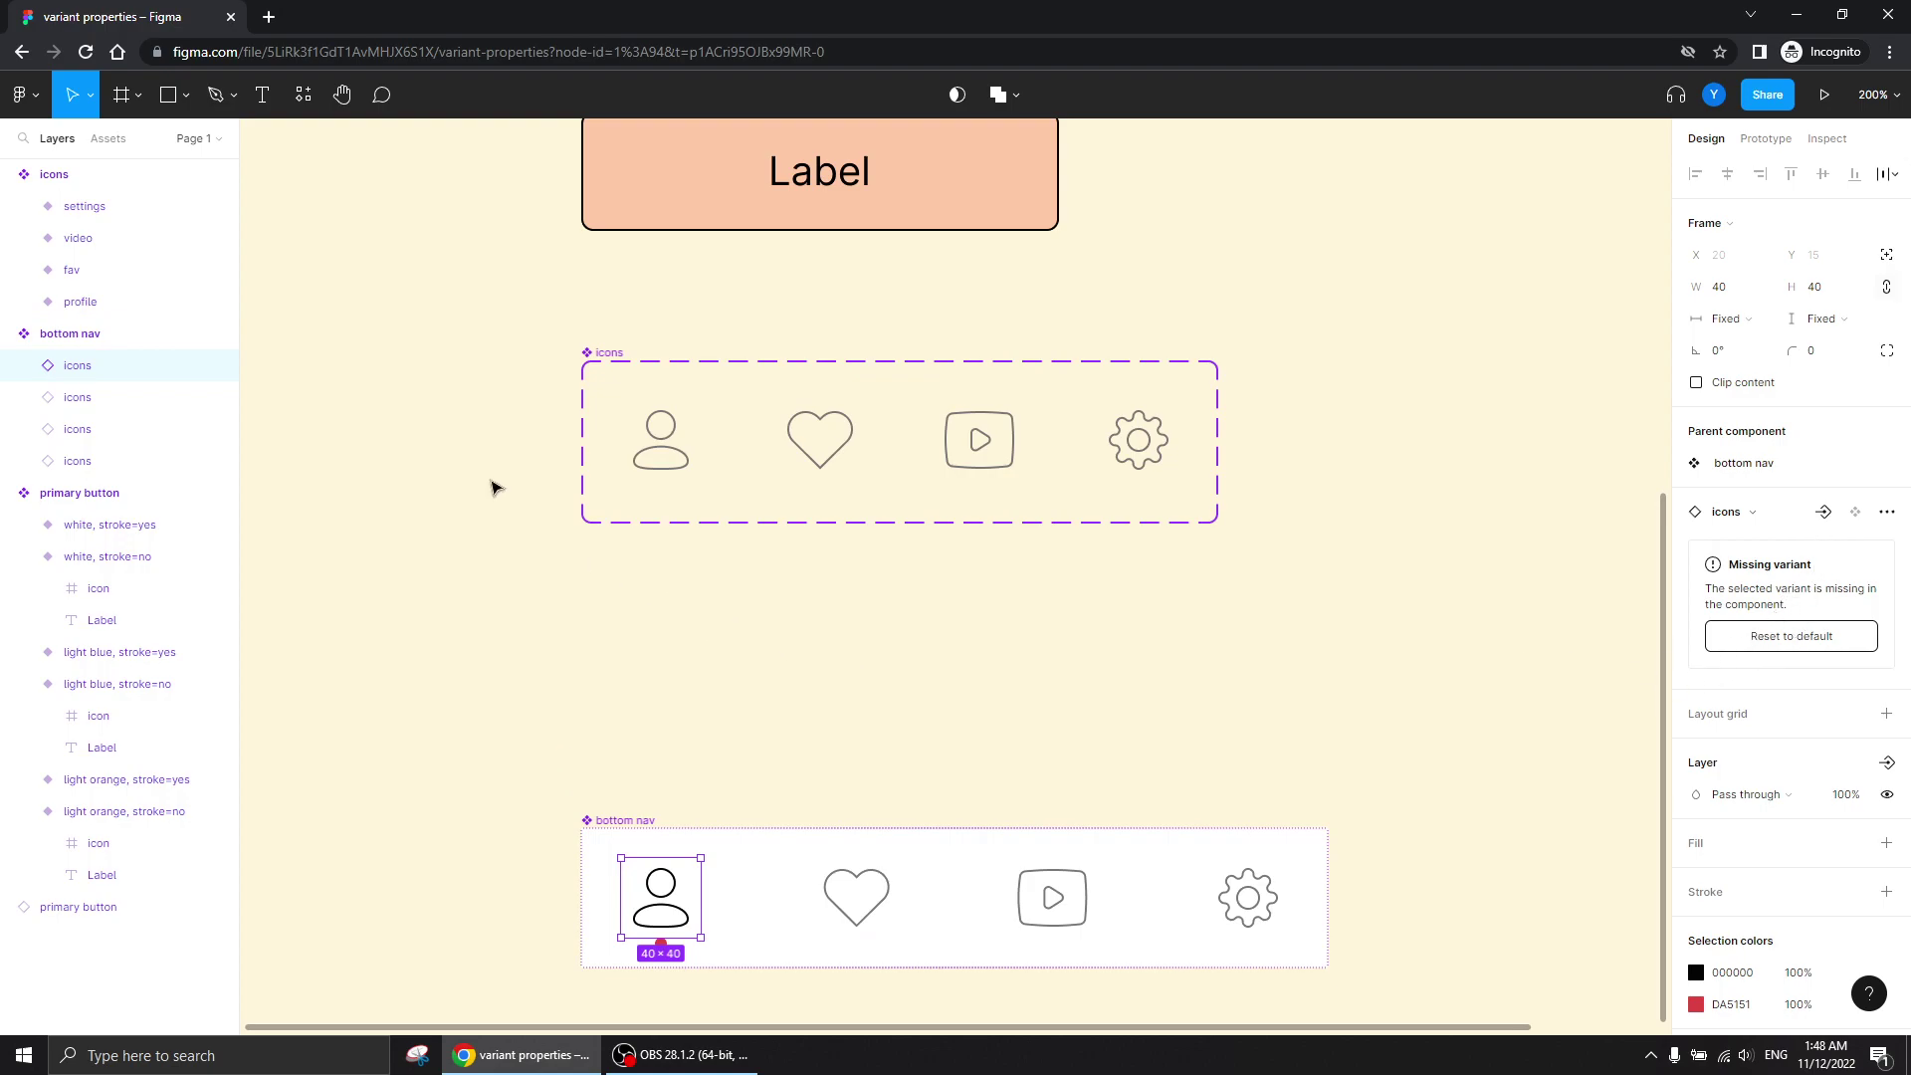
click(642, 447)
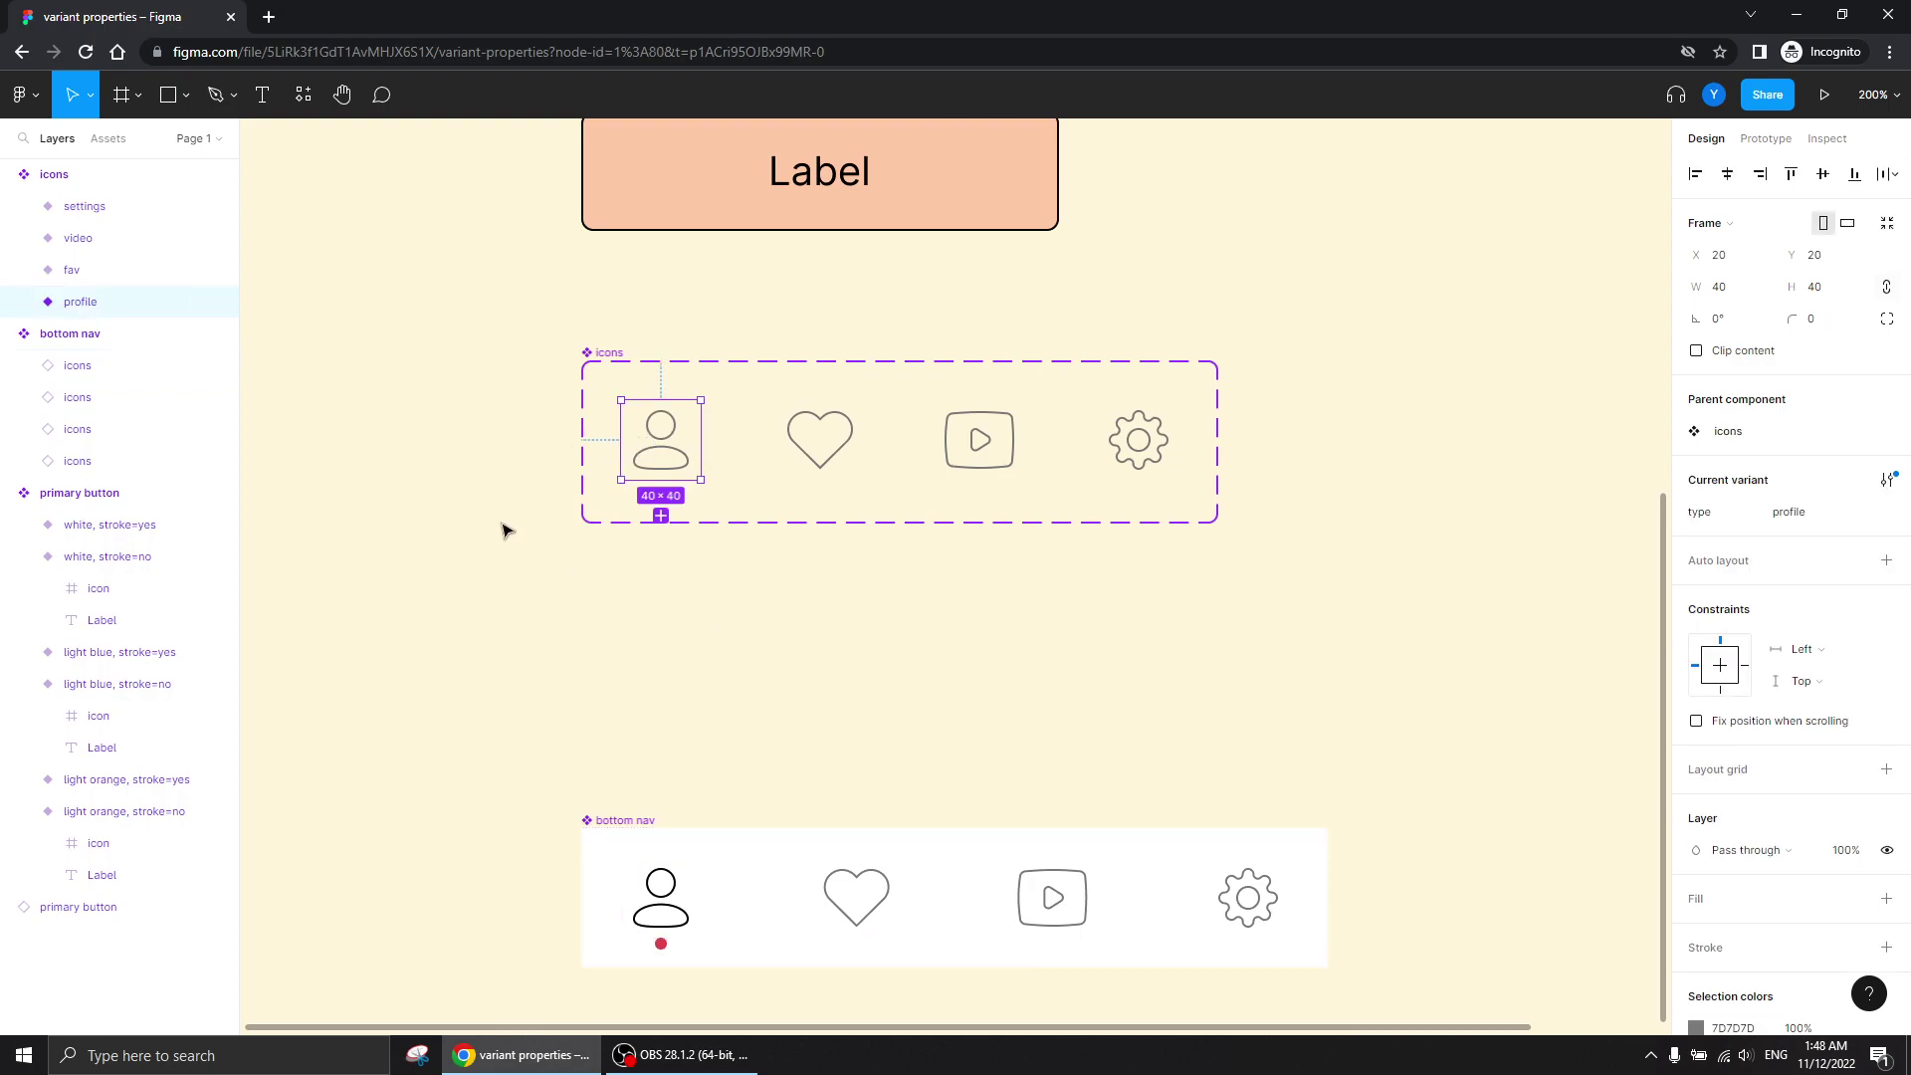
click(675, 924)
double_click(642, 916)
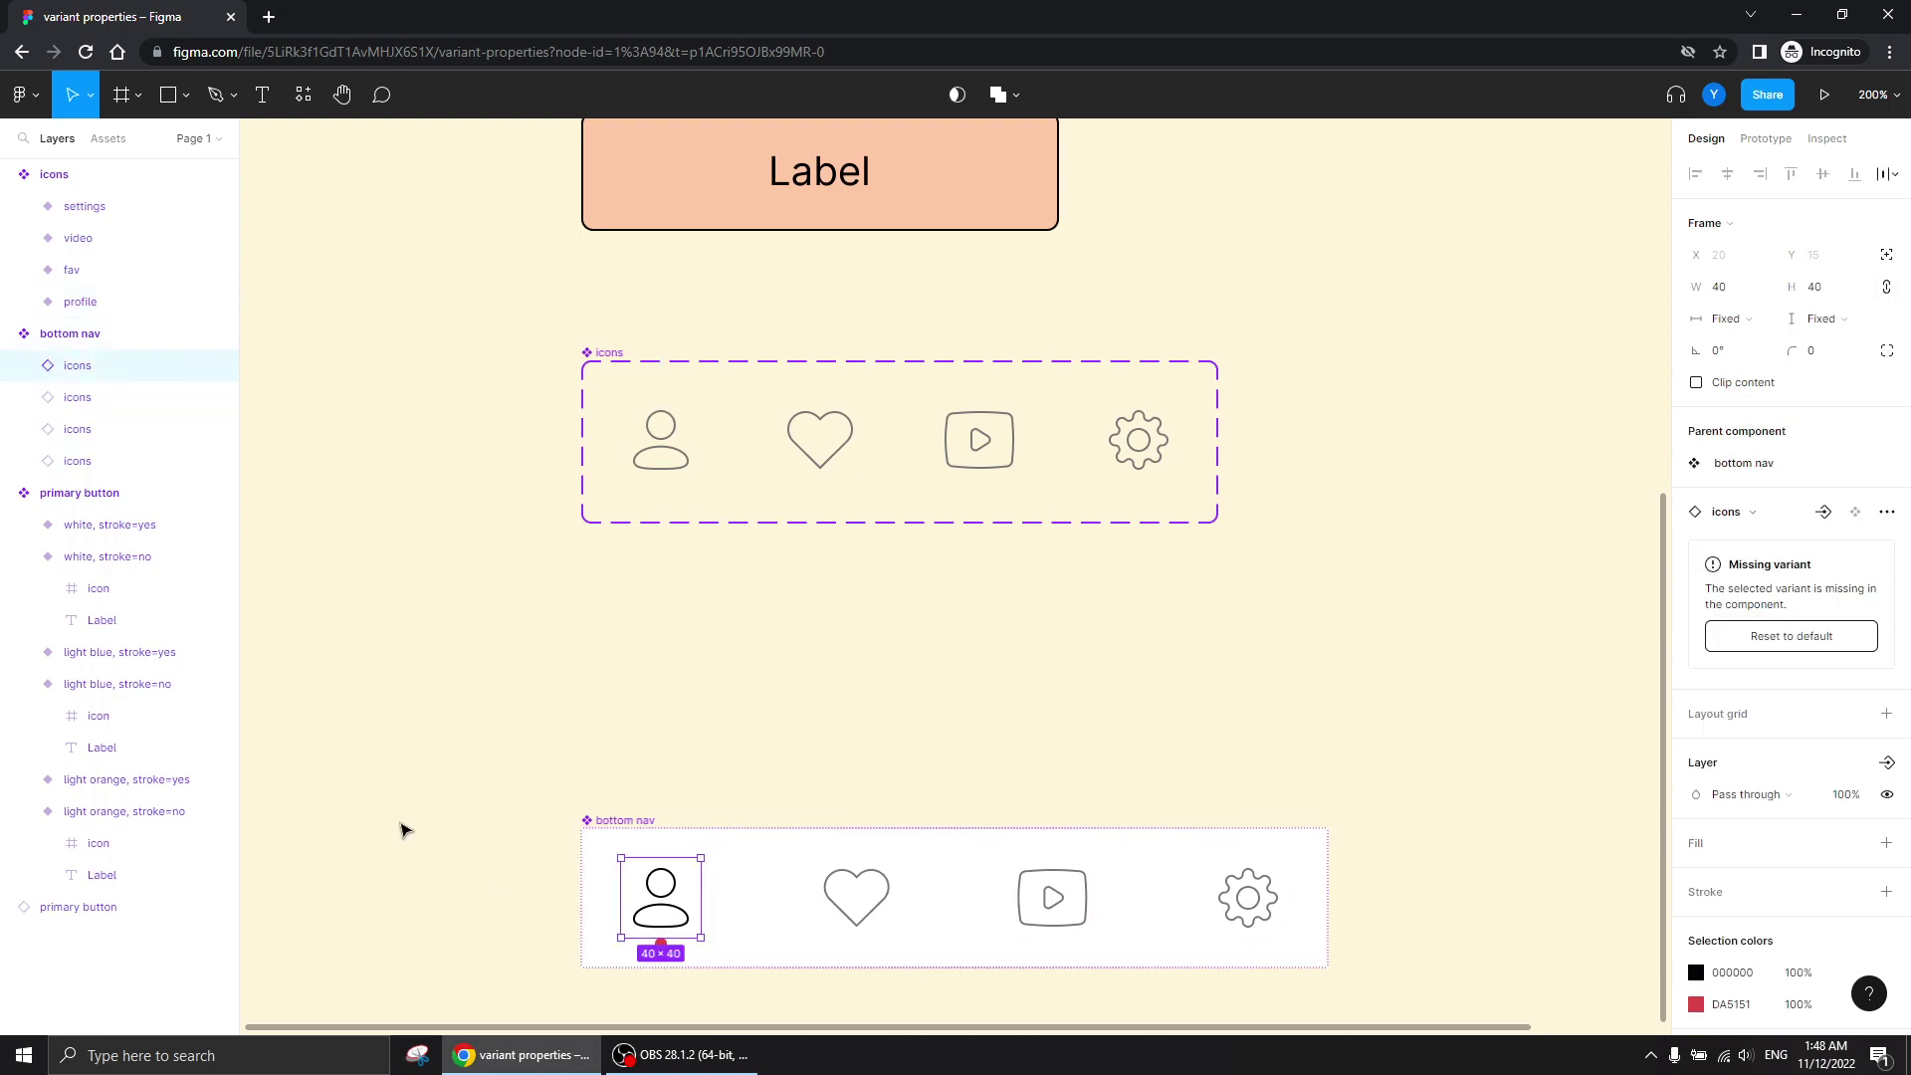
right_click(652, 898)
mouse_move(747, 527)
click(727, 492)
click(368, 379)
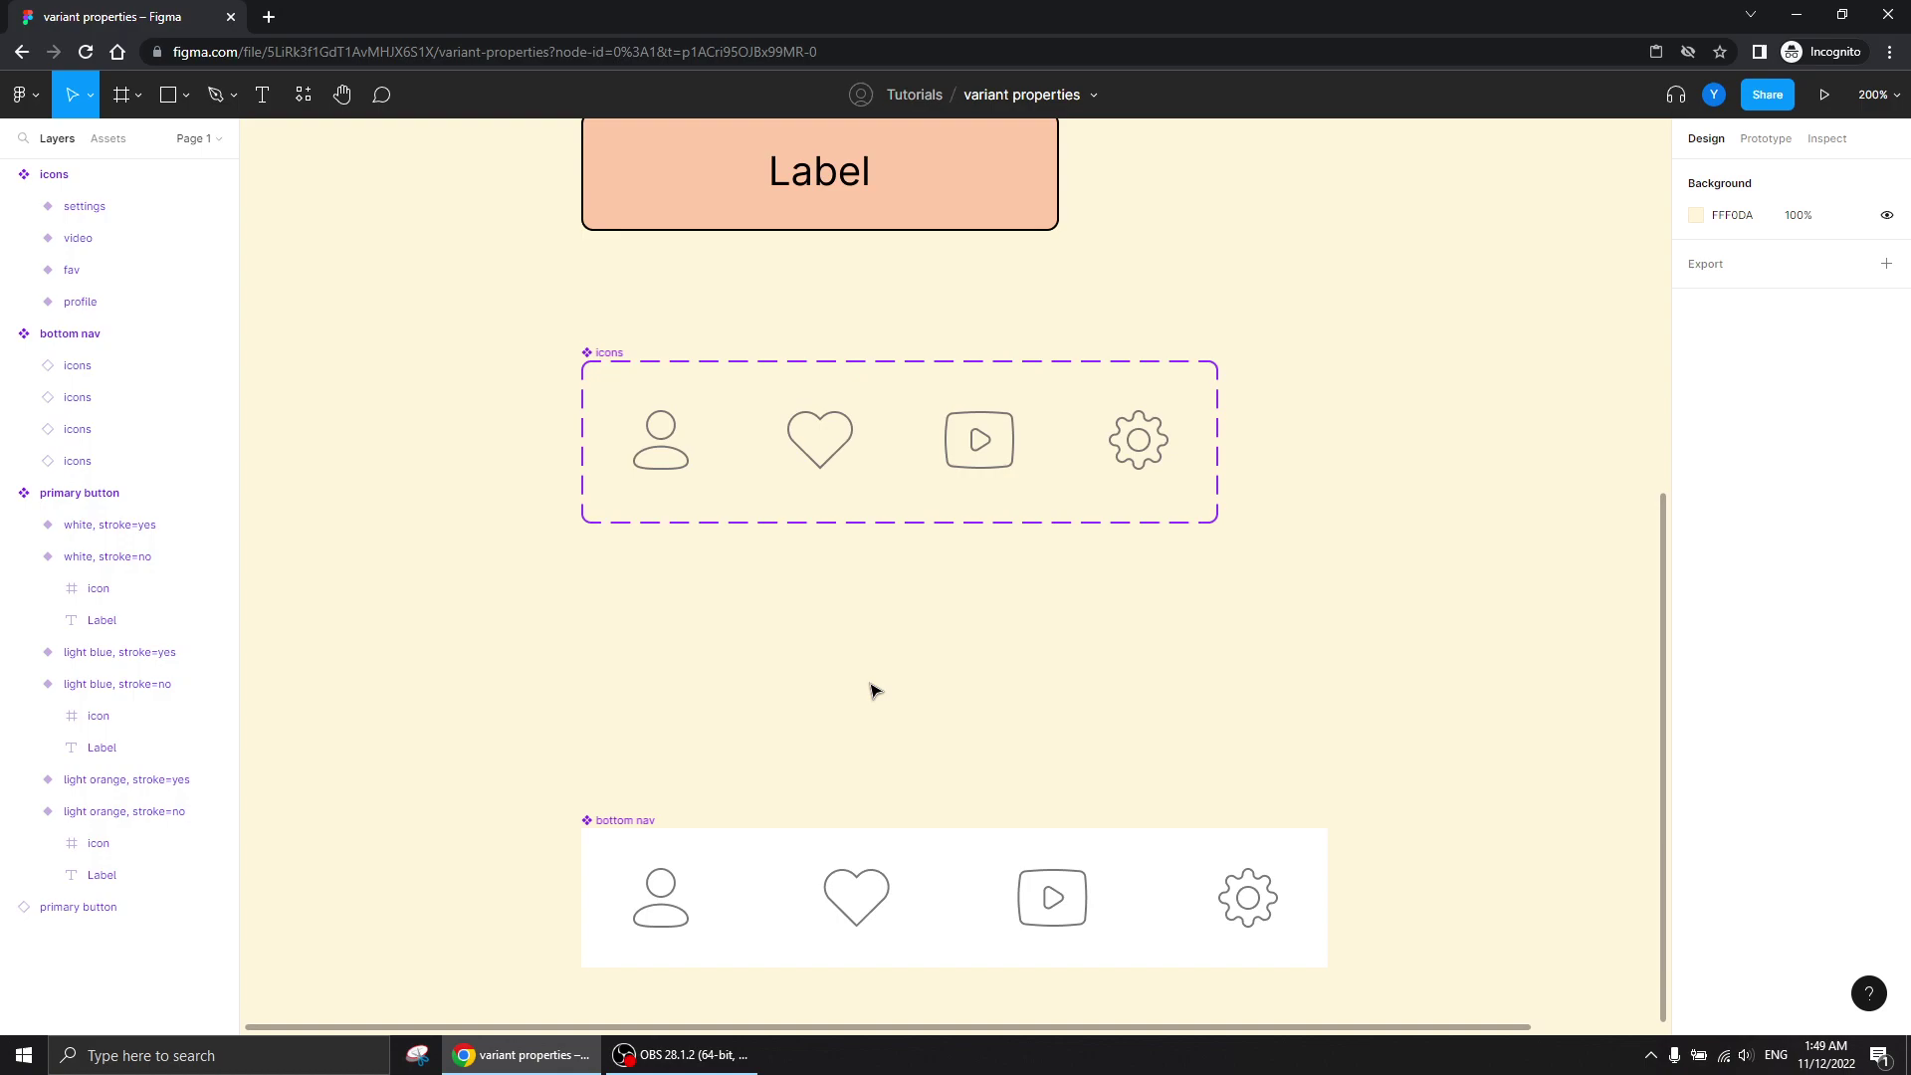
- Extend the icons component set downward and duplicate its four icon variants into a second row at Y 85
click(610, 354)
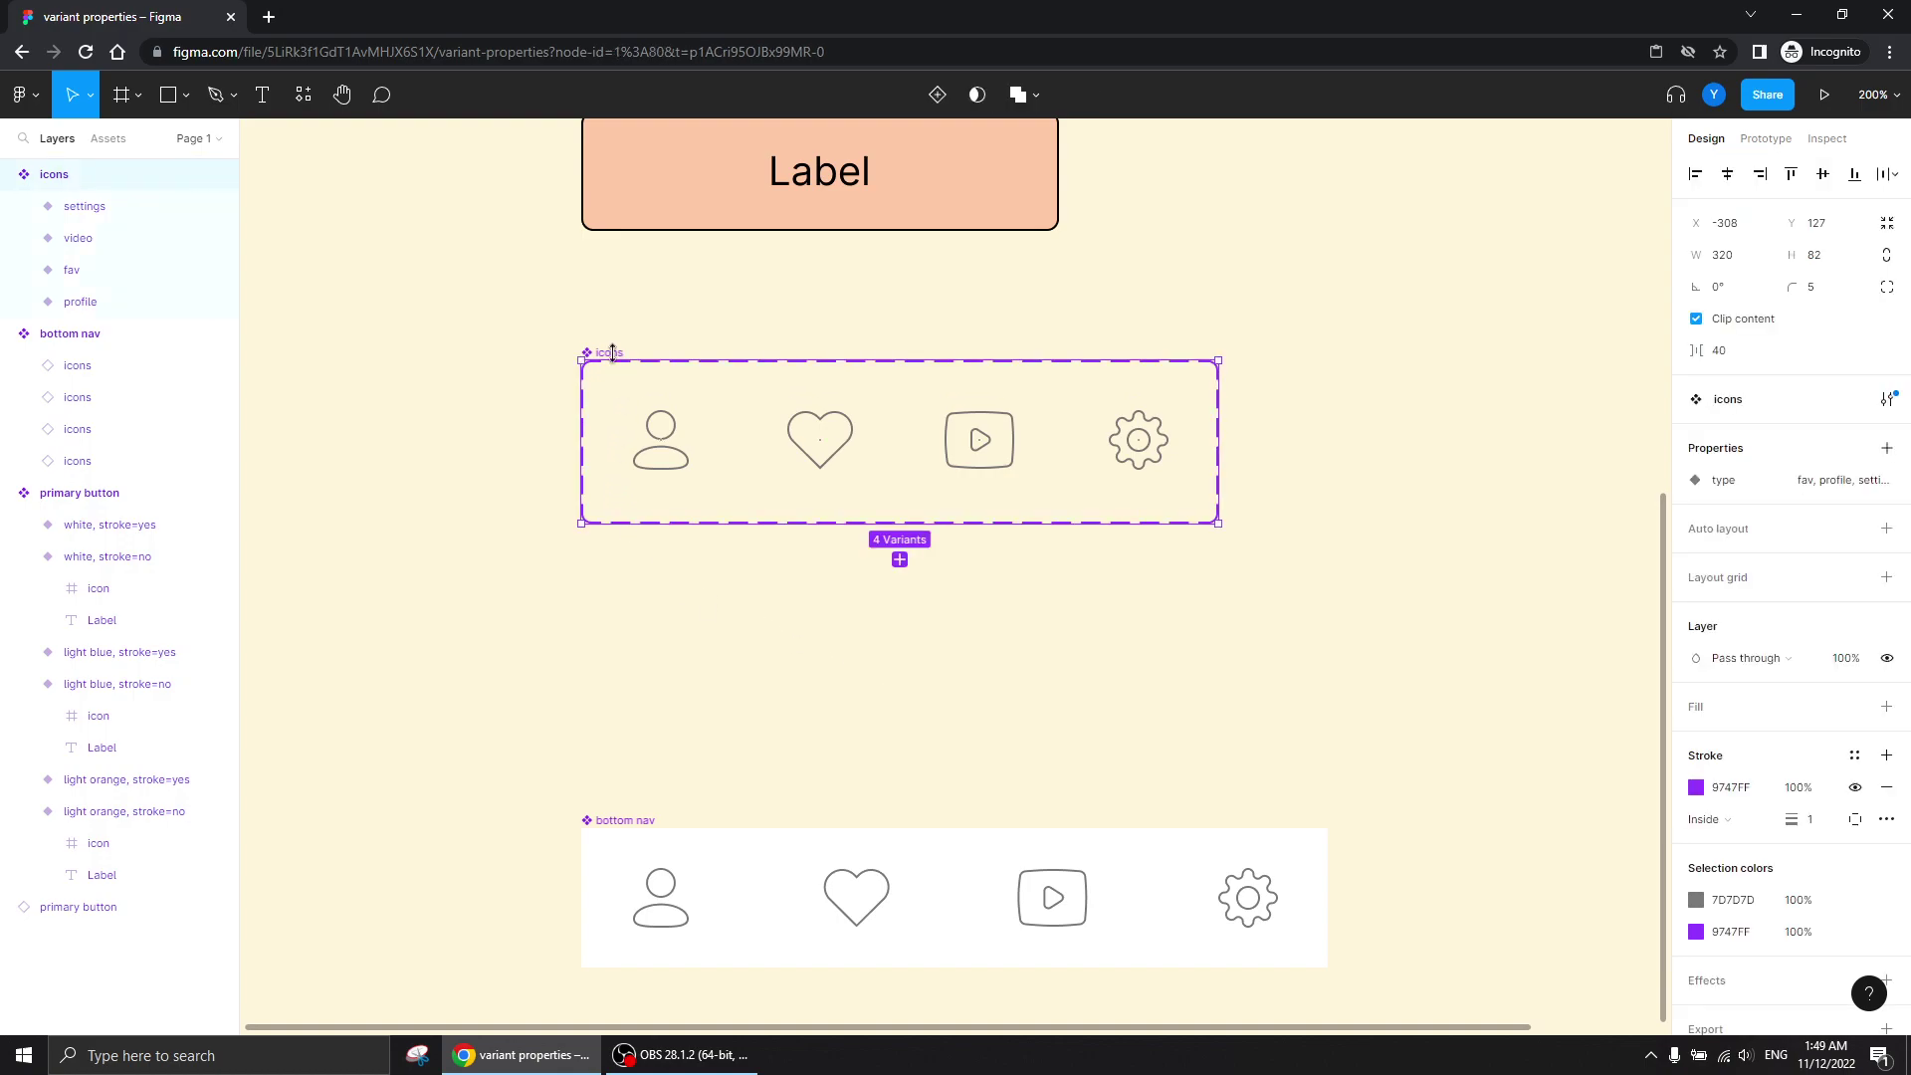
drag(786, 523, 793, 728)
click(1150, 564)
drag(1170, 565, 659, 591)
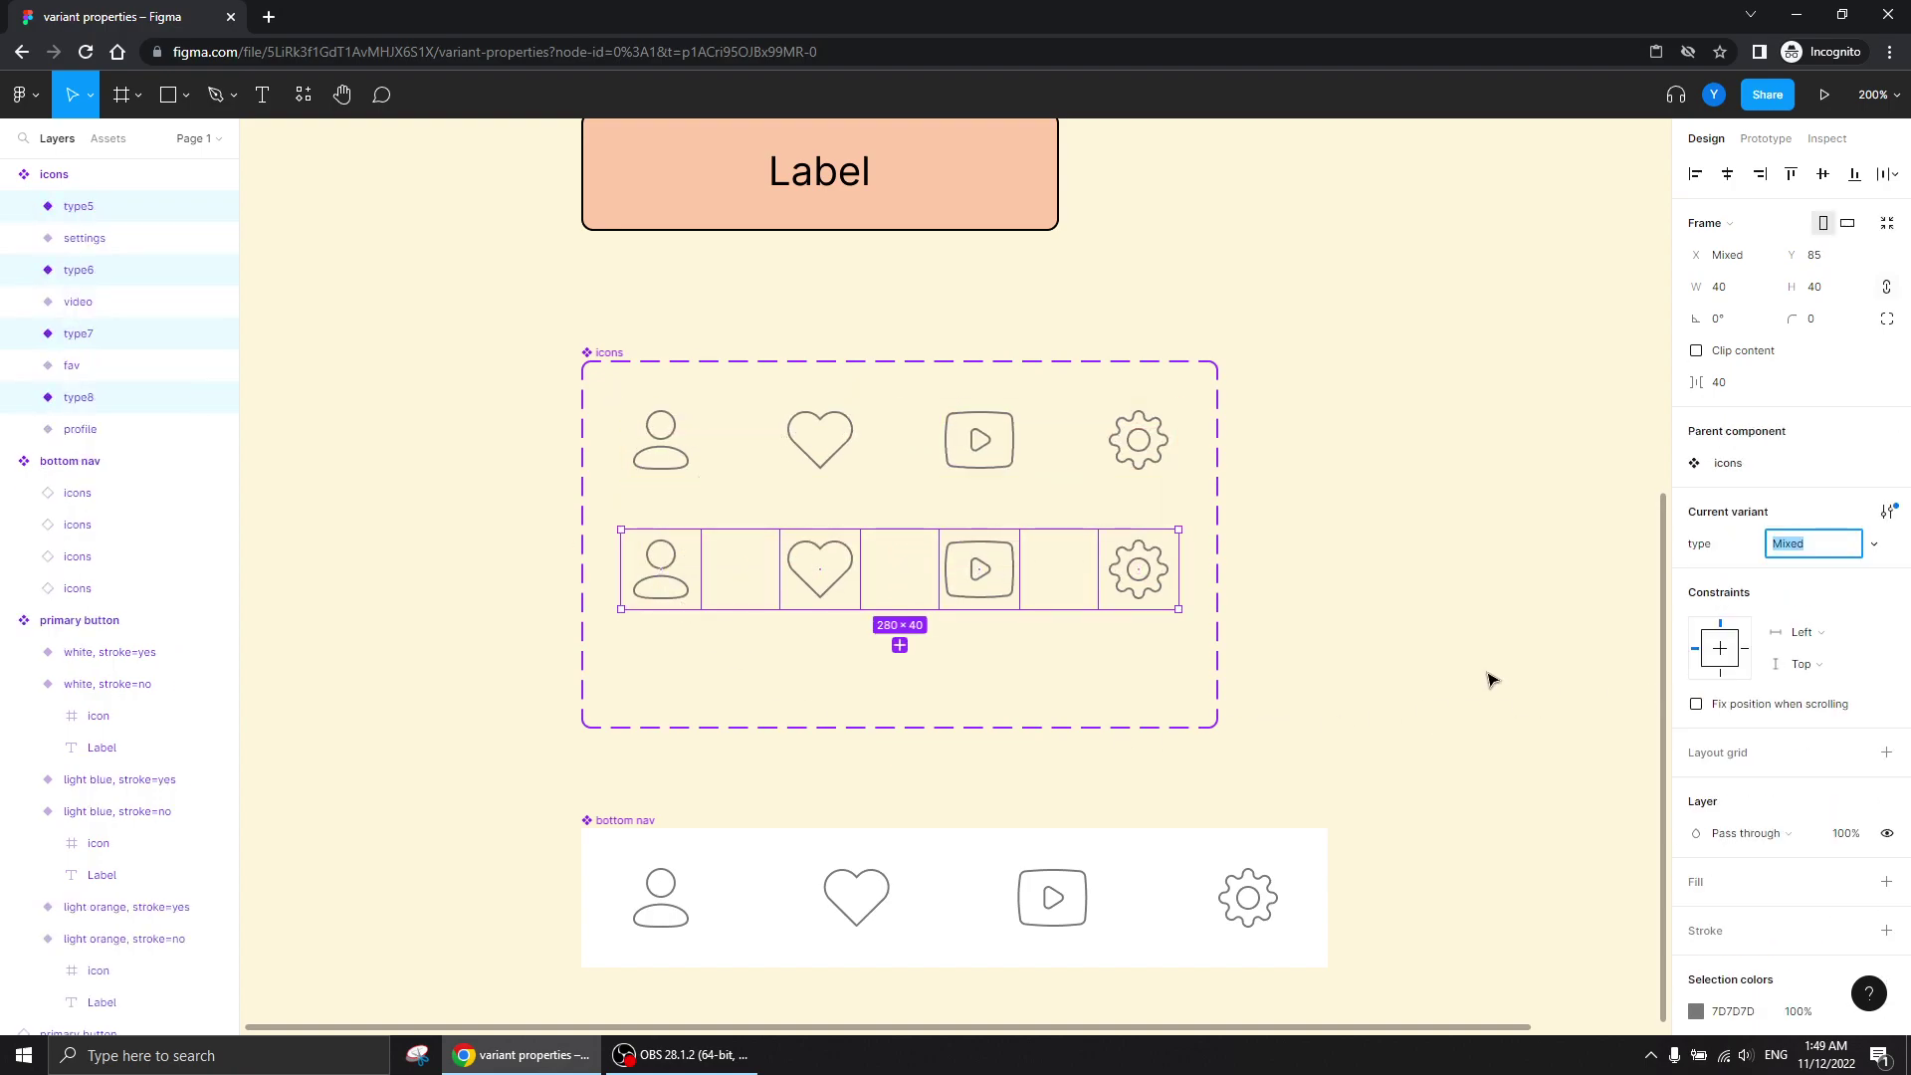
click(1348, 610)
- Set the type property of the duplicated person icon in the second row to "profile", matching the original variant
click(633, 581)
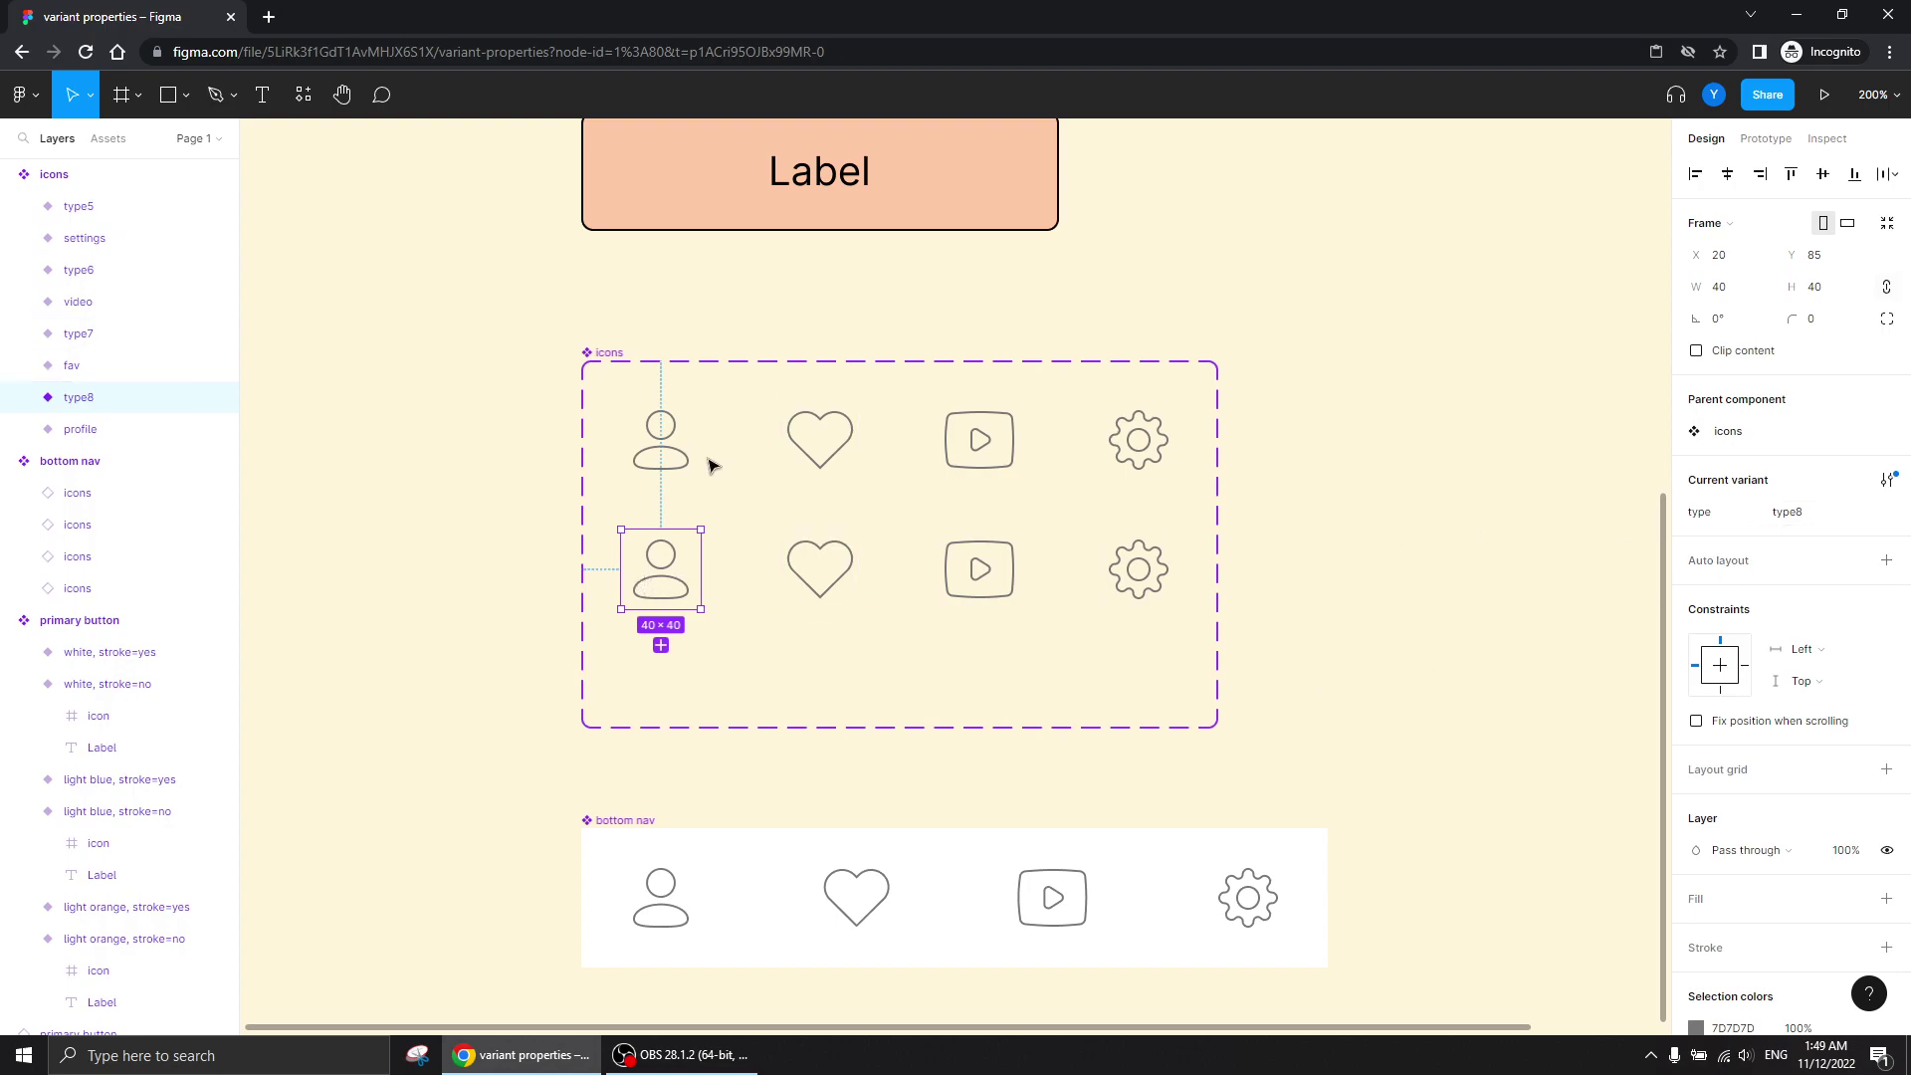
drag(790, 294, 893, 423)
click(751, 528)
click(1792, 511)
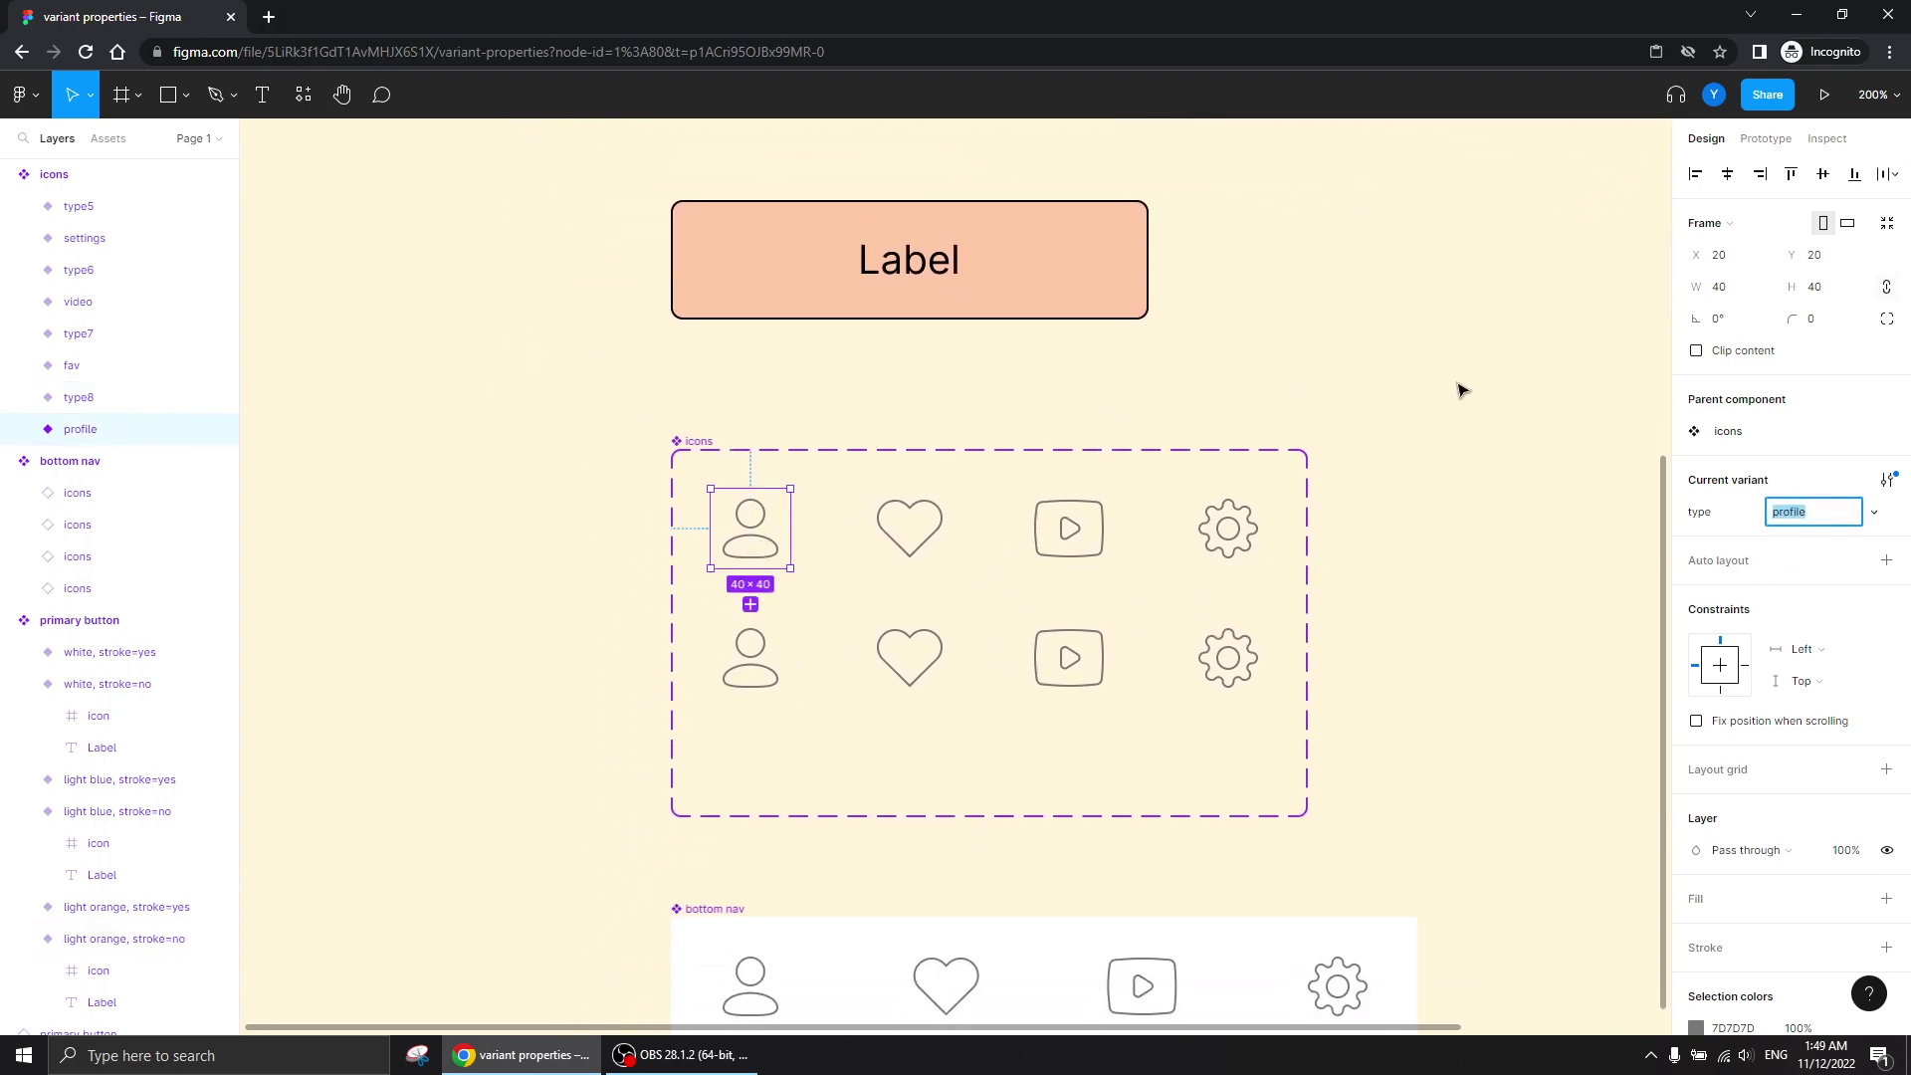
click(751, 657)
click(1812, 510)
text(profile)
key(Return)
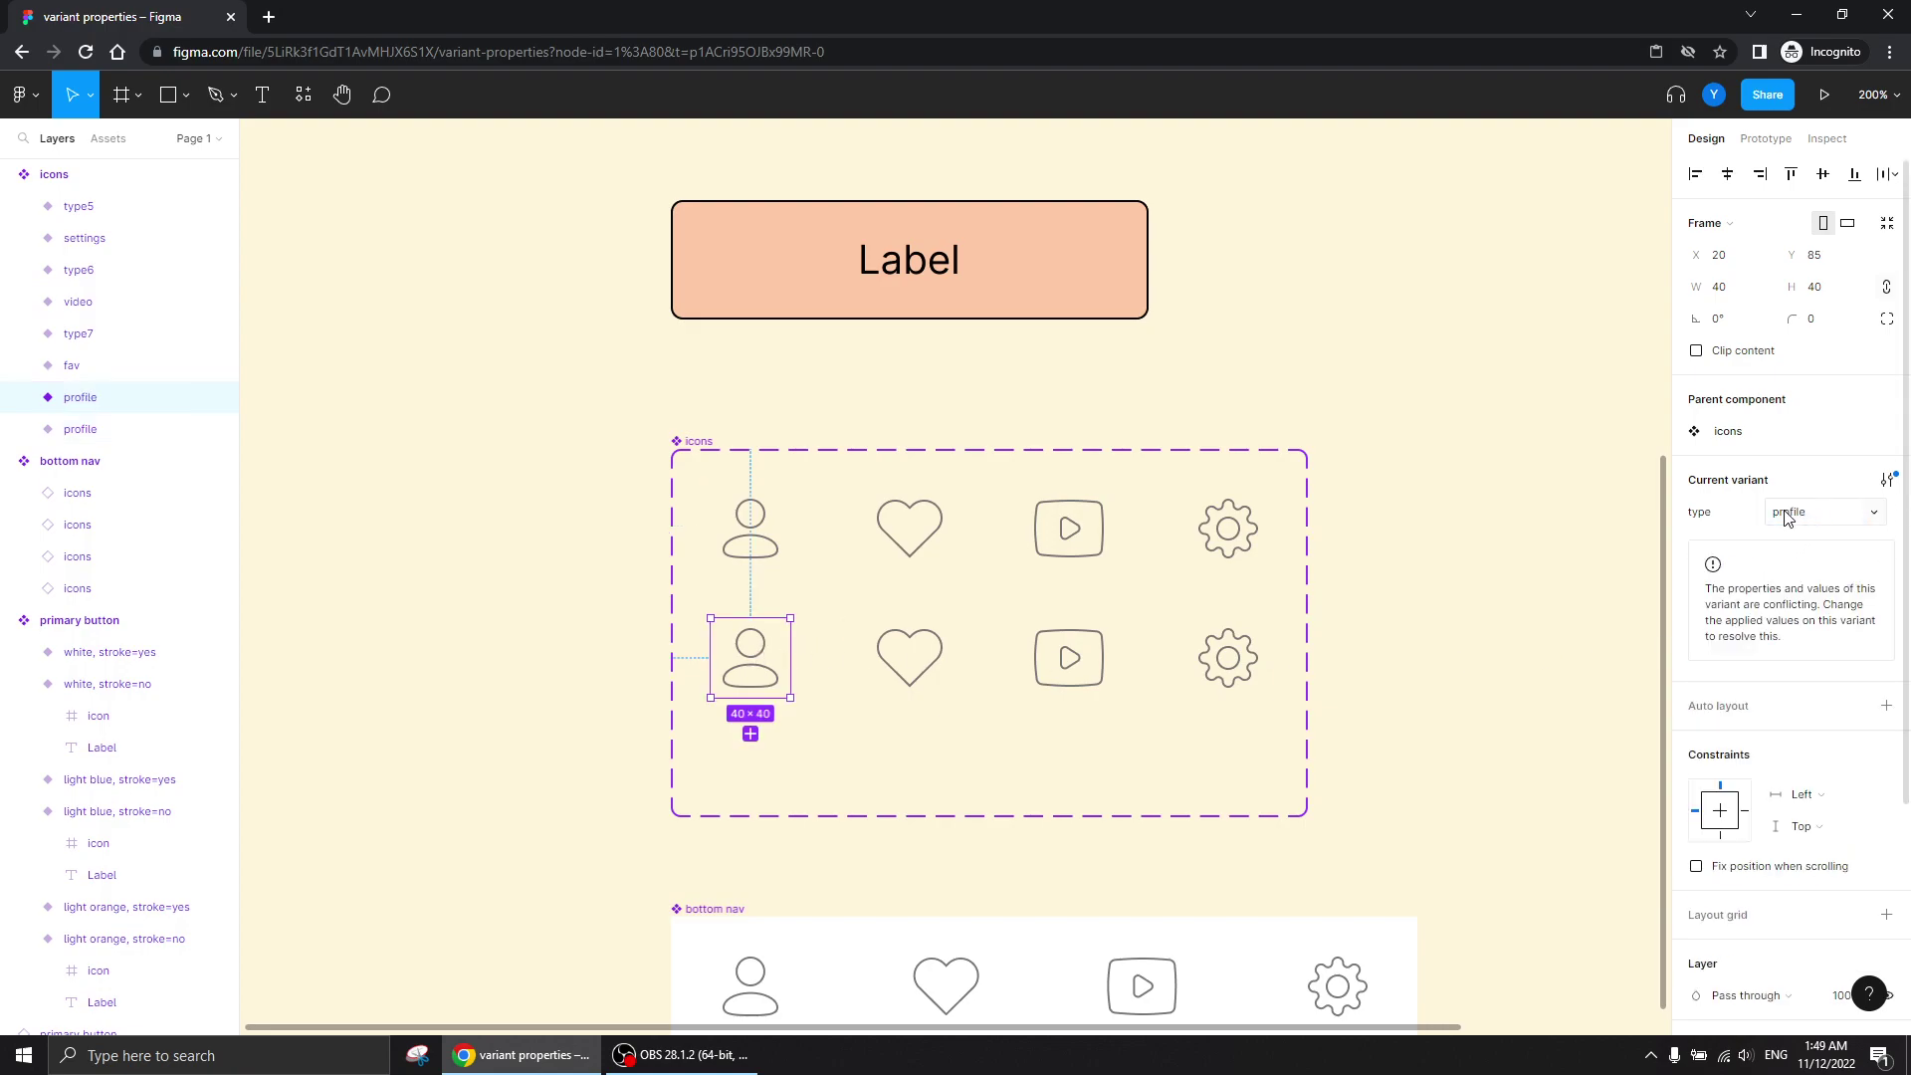
- Set the type property of the duplicated heart icon in the second row to "fav"
click(896, 522)
click(905, 662)
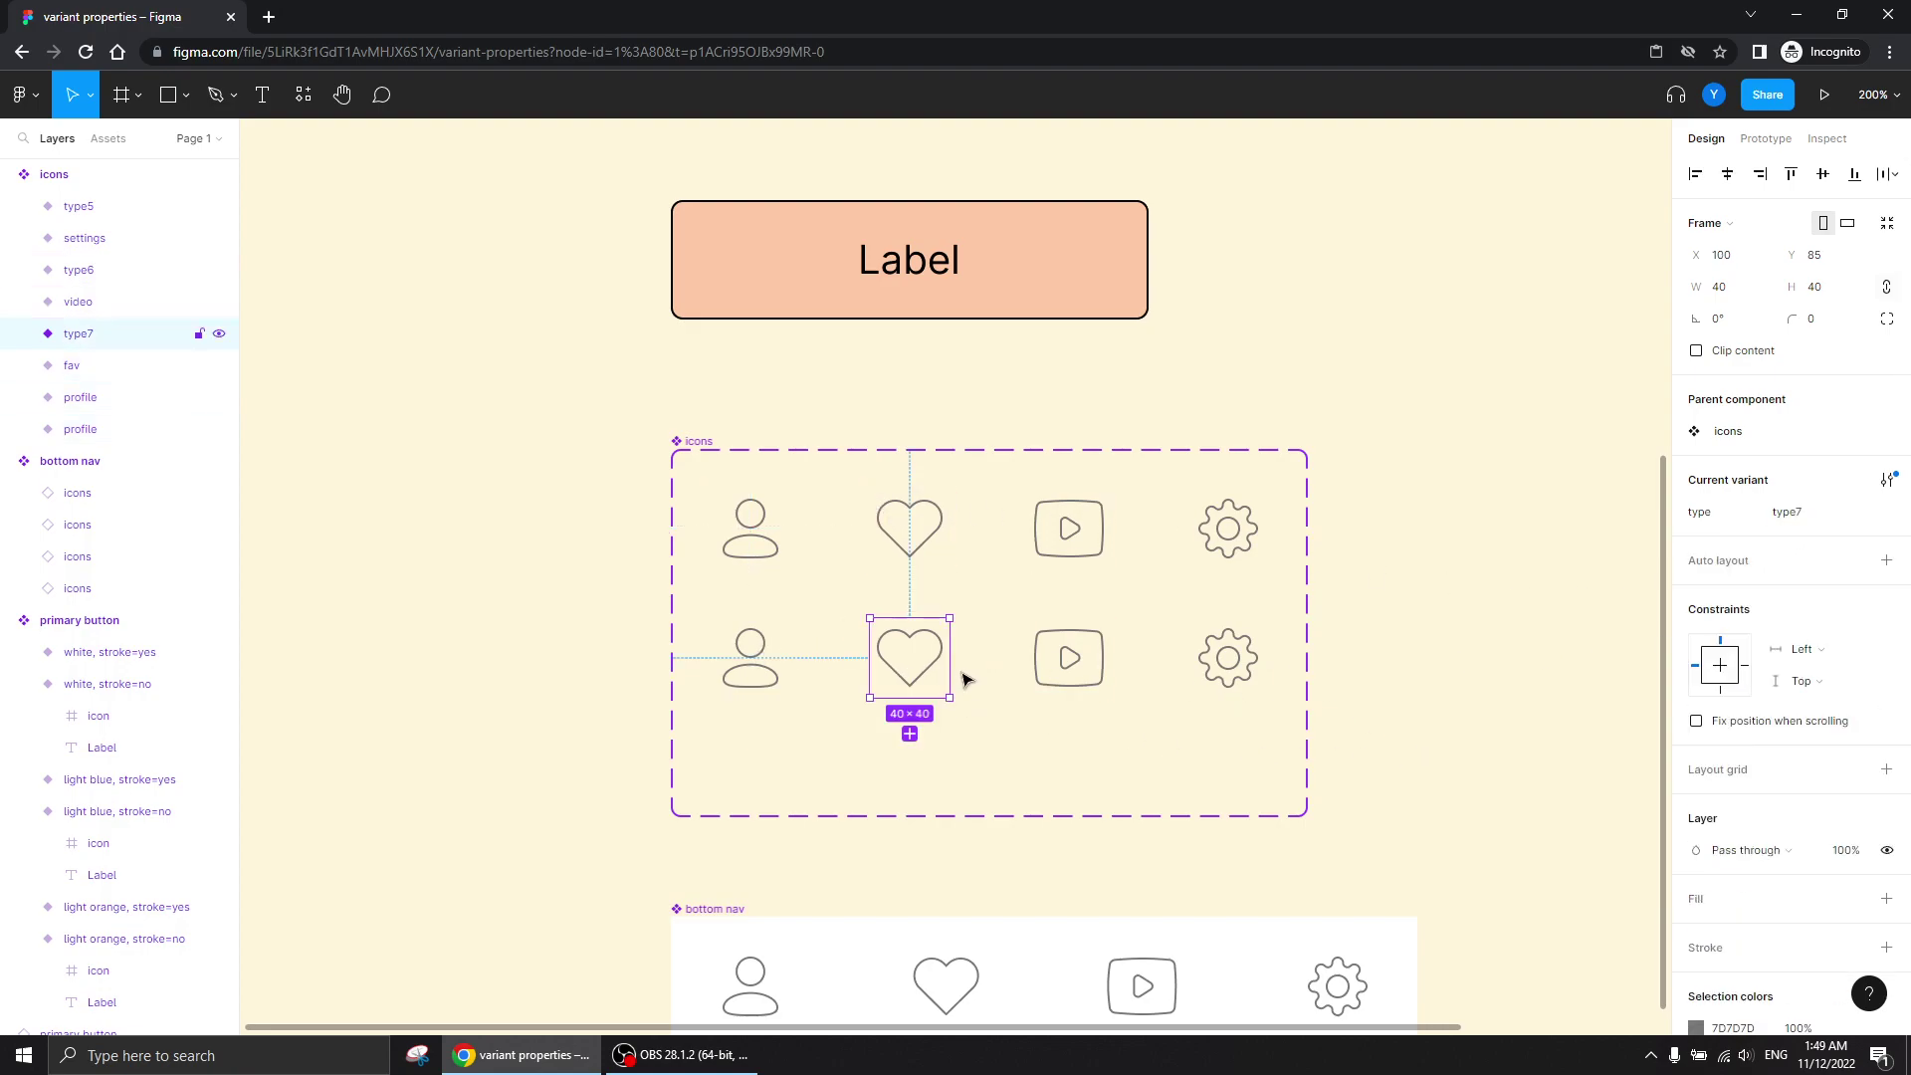
click(1781, 519)
text(fav)
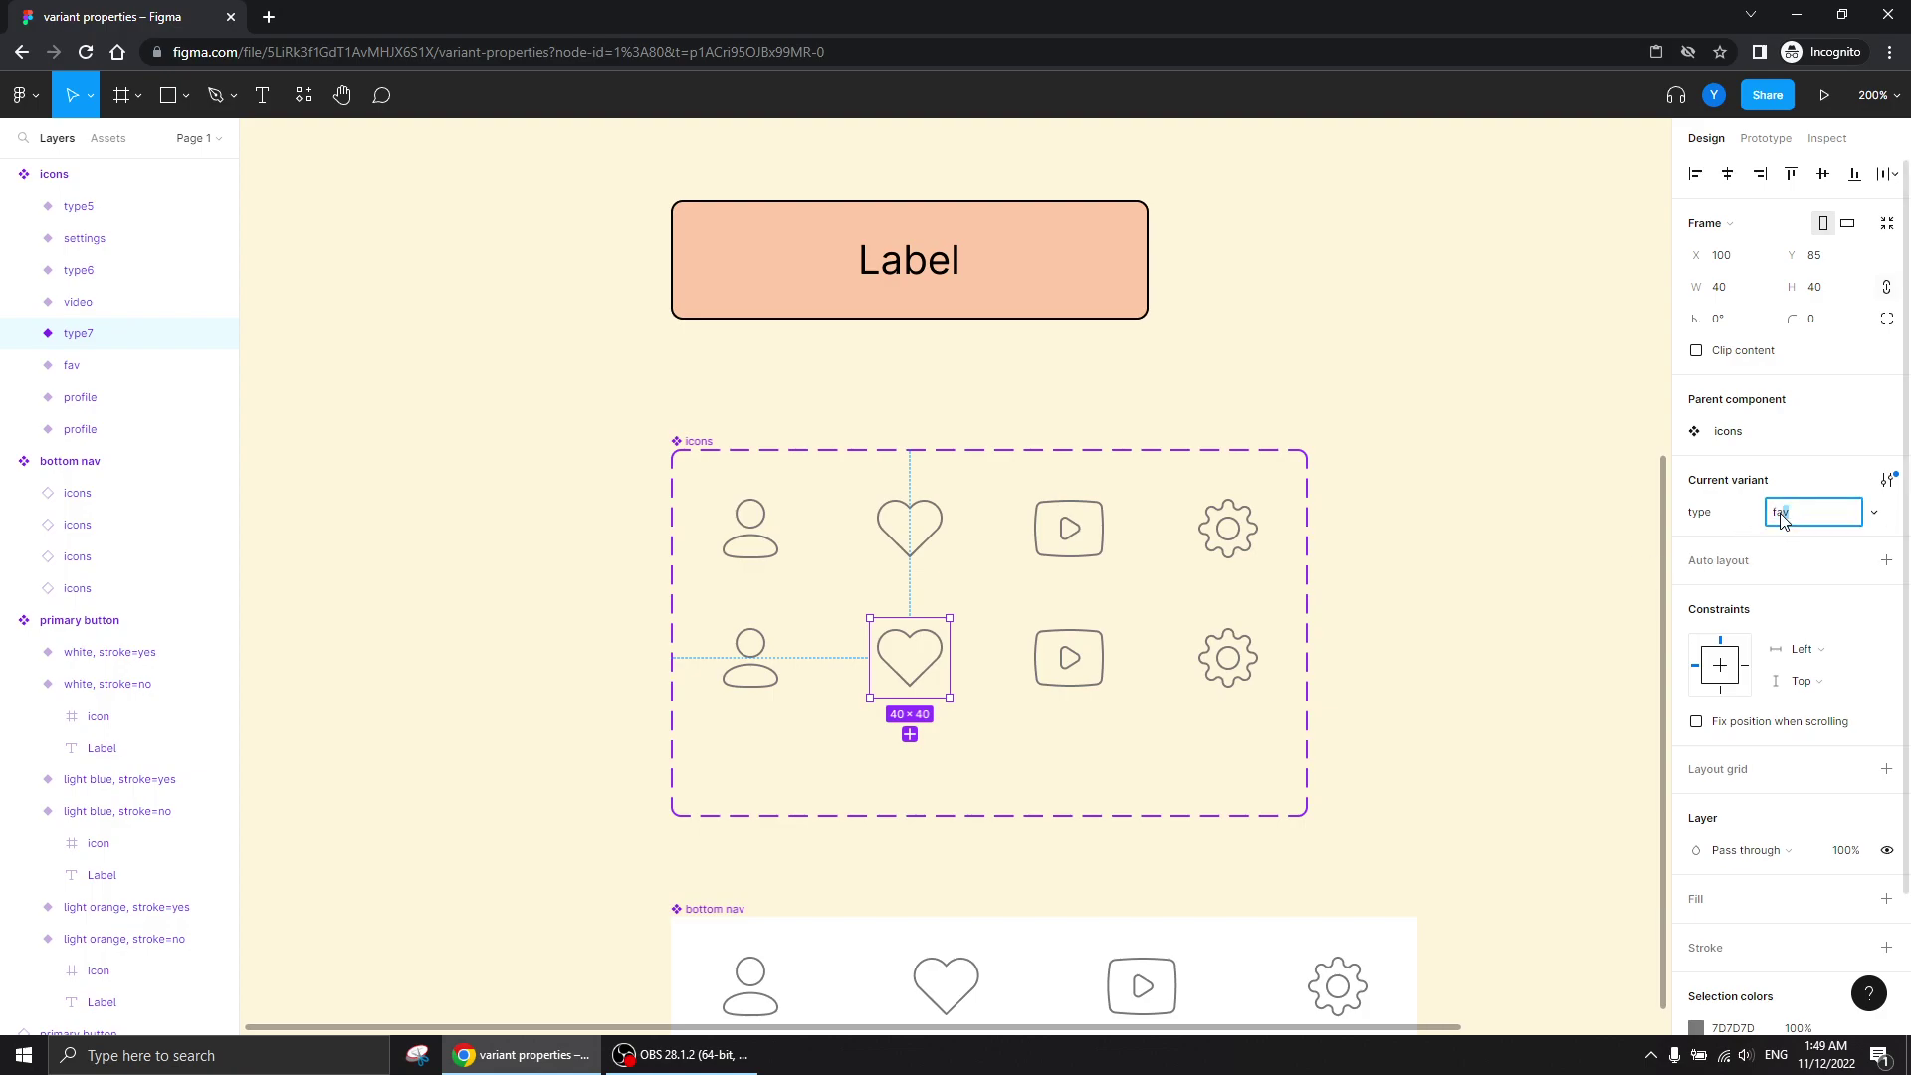
key(Return)
key(Escape)
- Set the type property of the duplicated play icon to "video" and of the duplicated gear icon to "settings"
click(1042, 658)
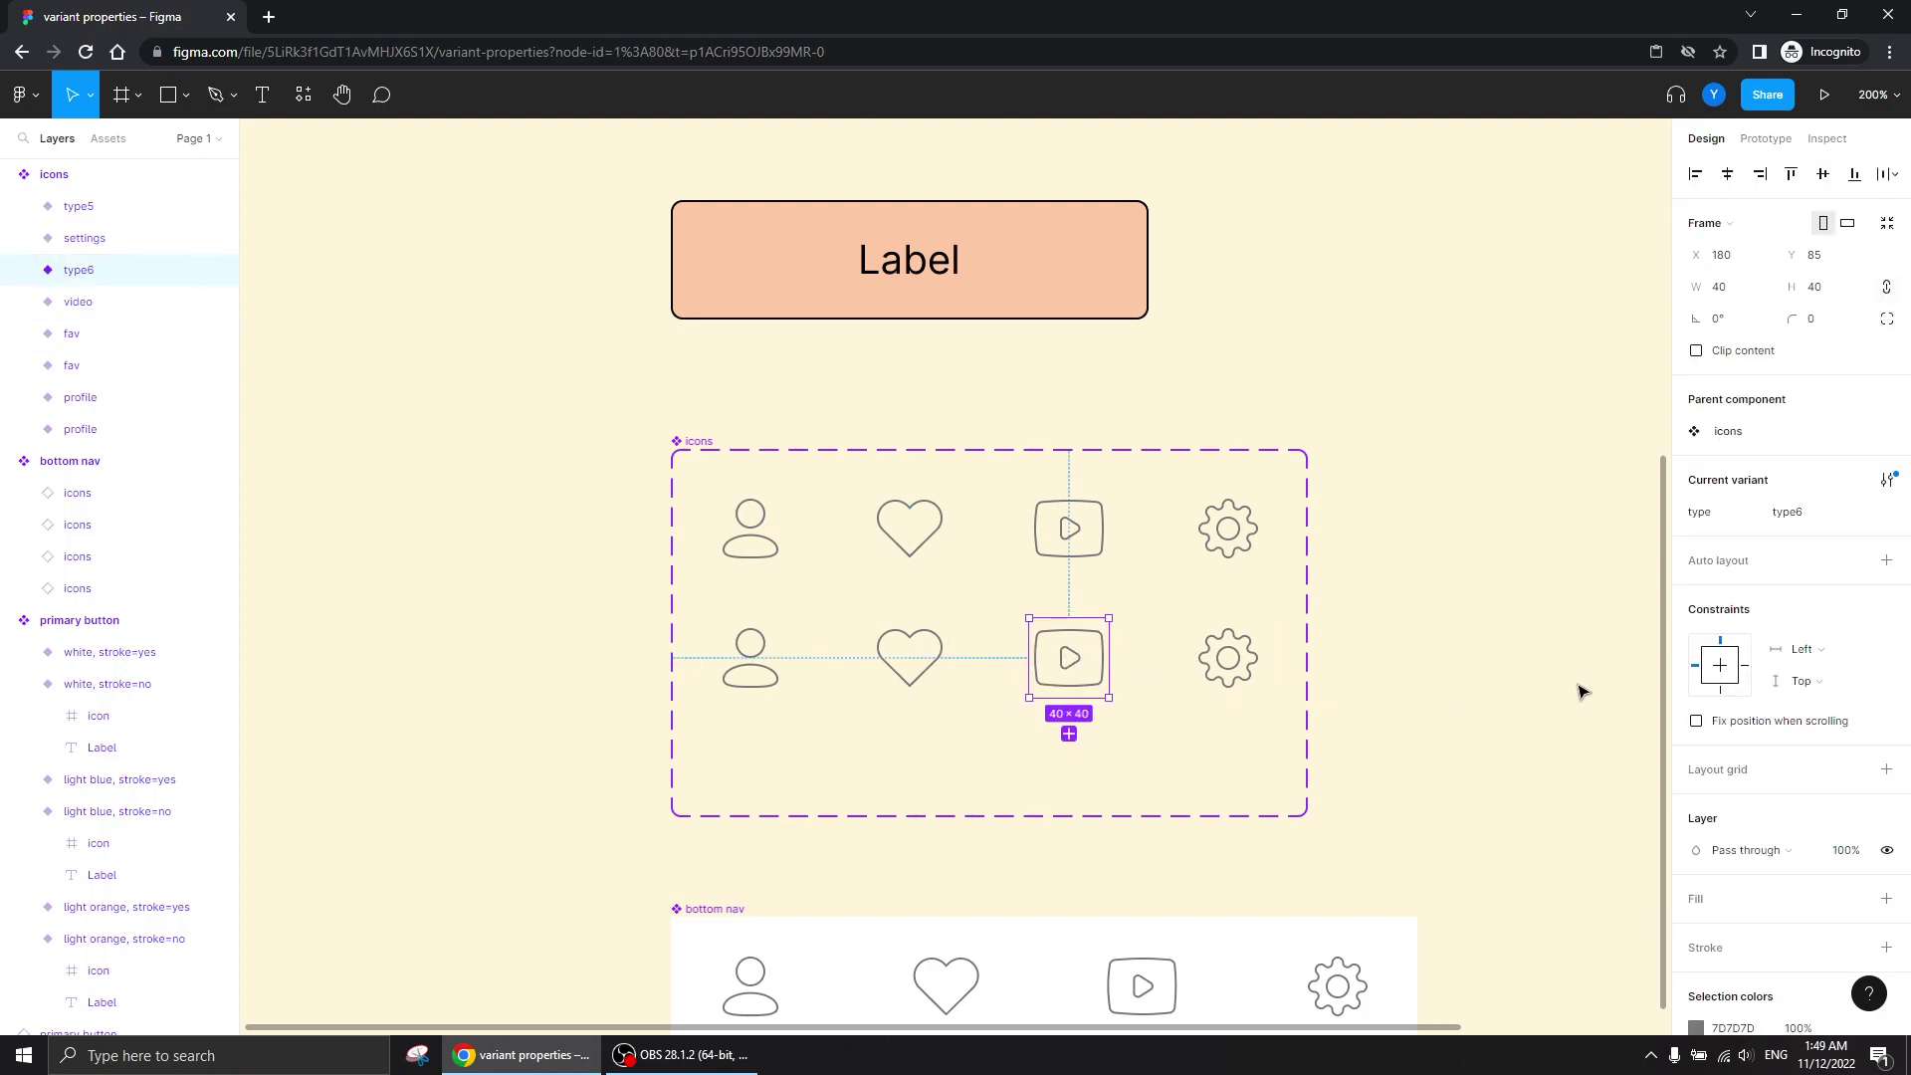
click(1802, 514)
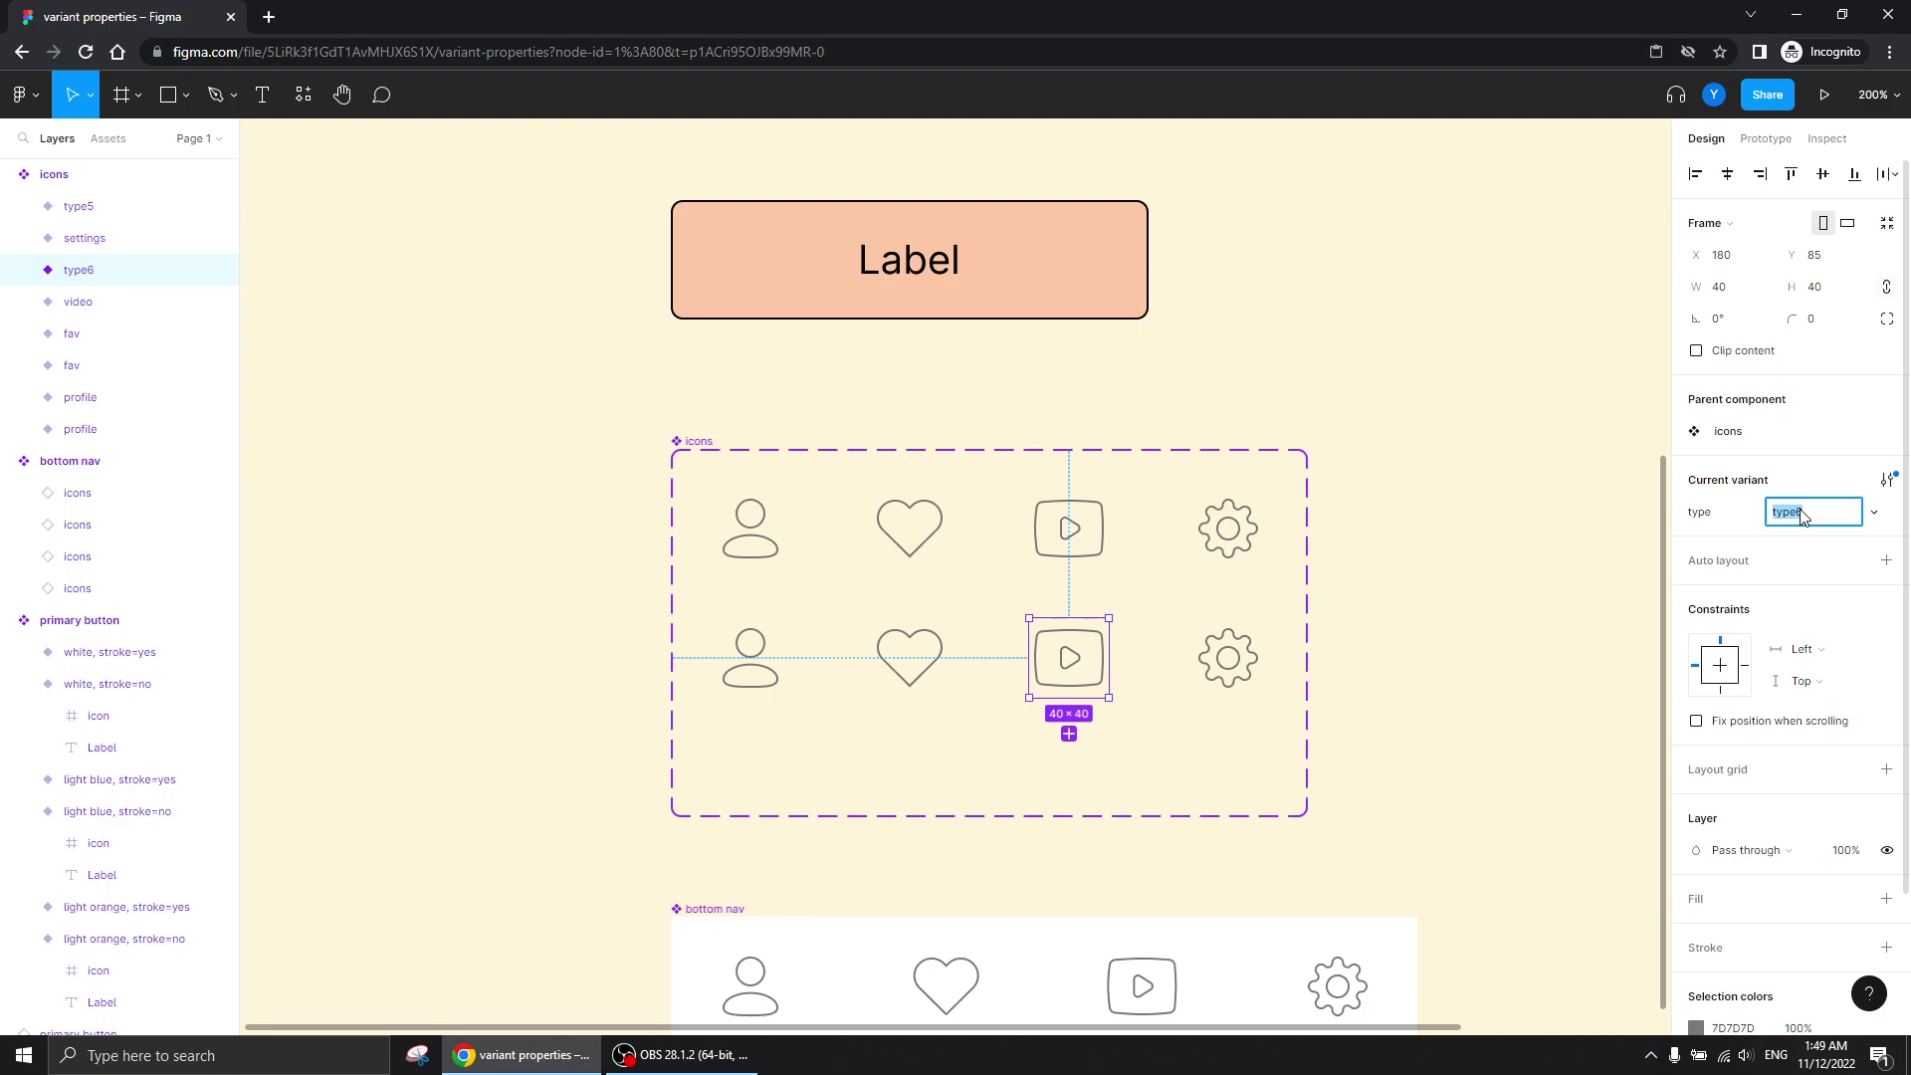
key(Return)
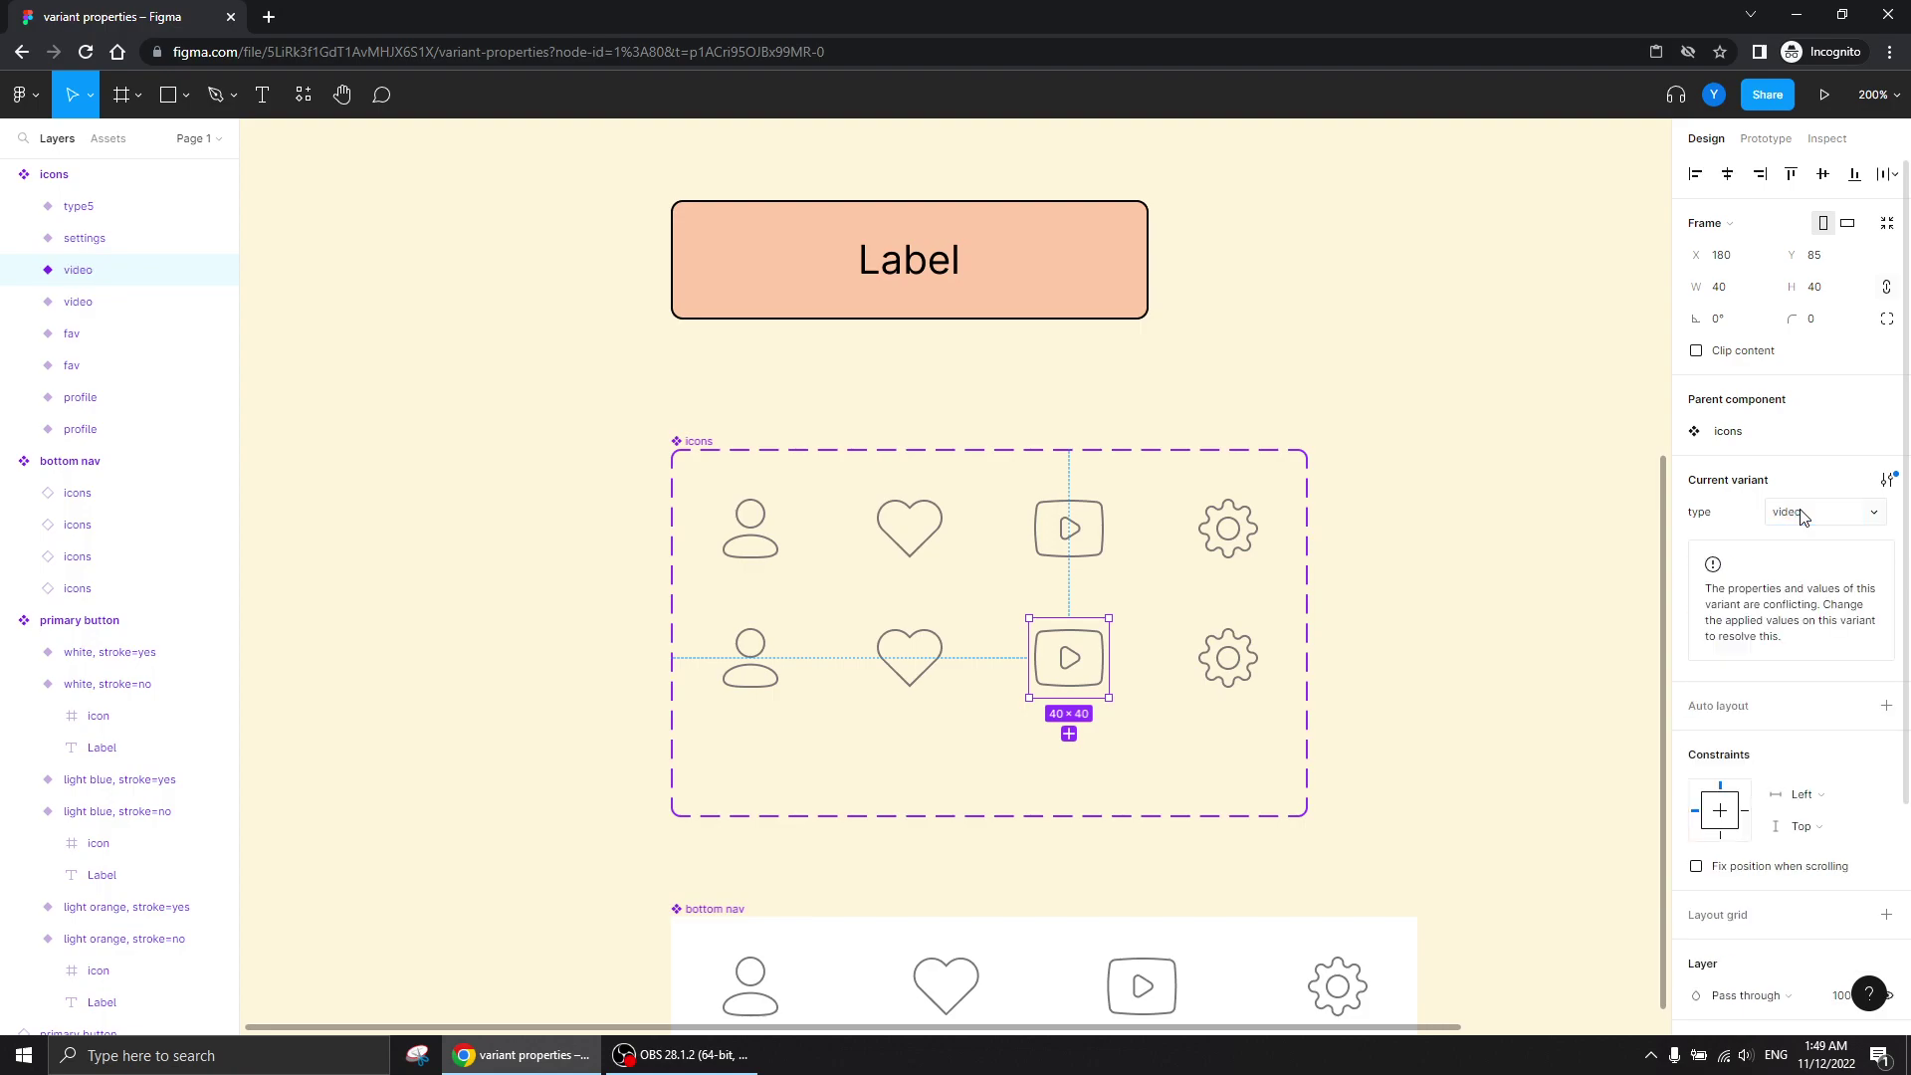
click(1256, 685)
click(1844, 514)
text(sett)
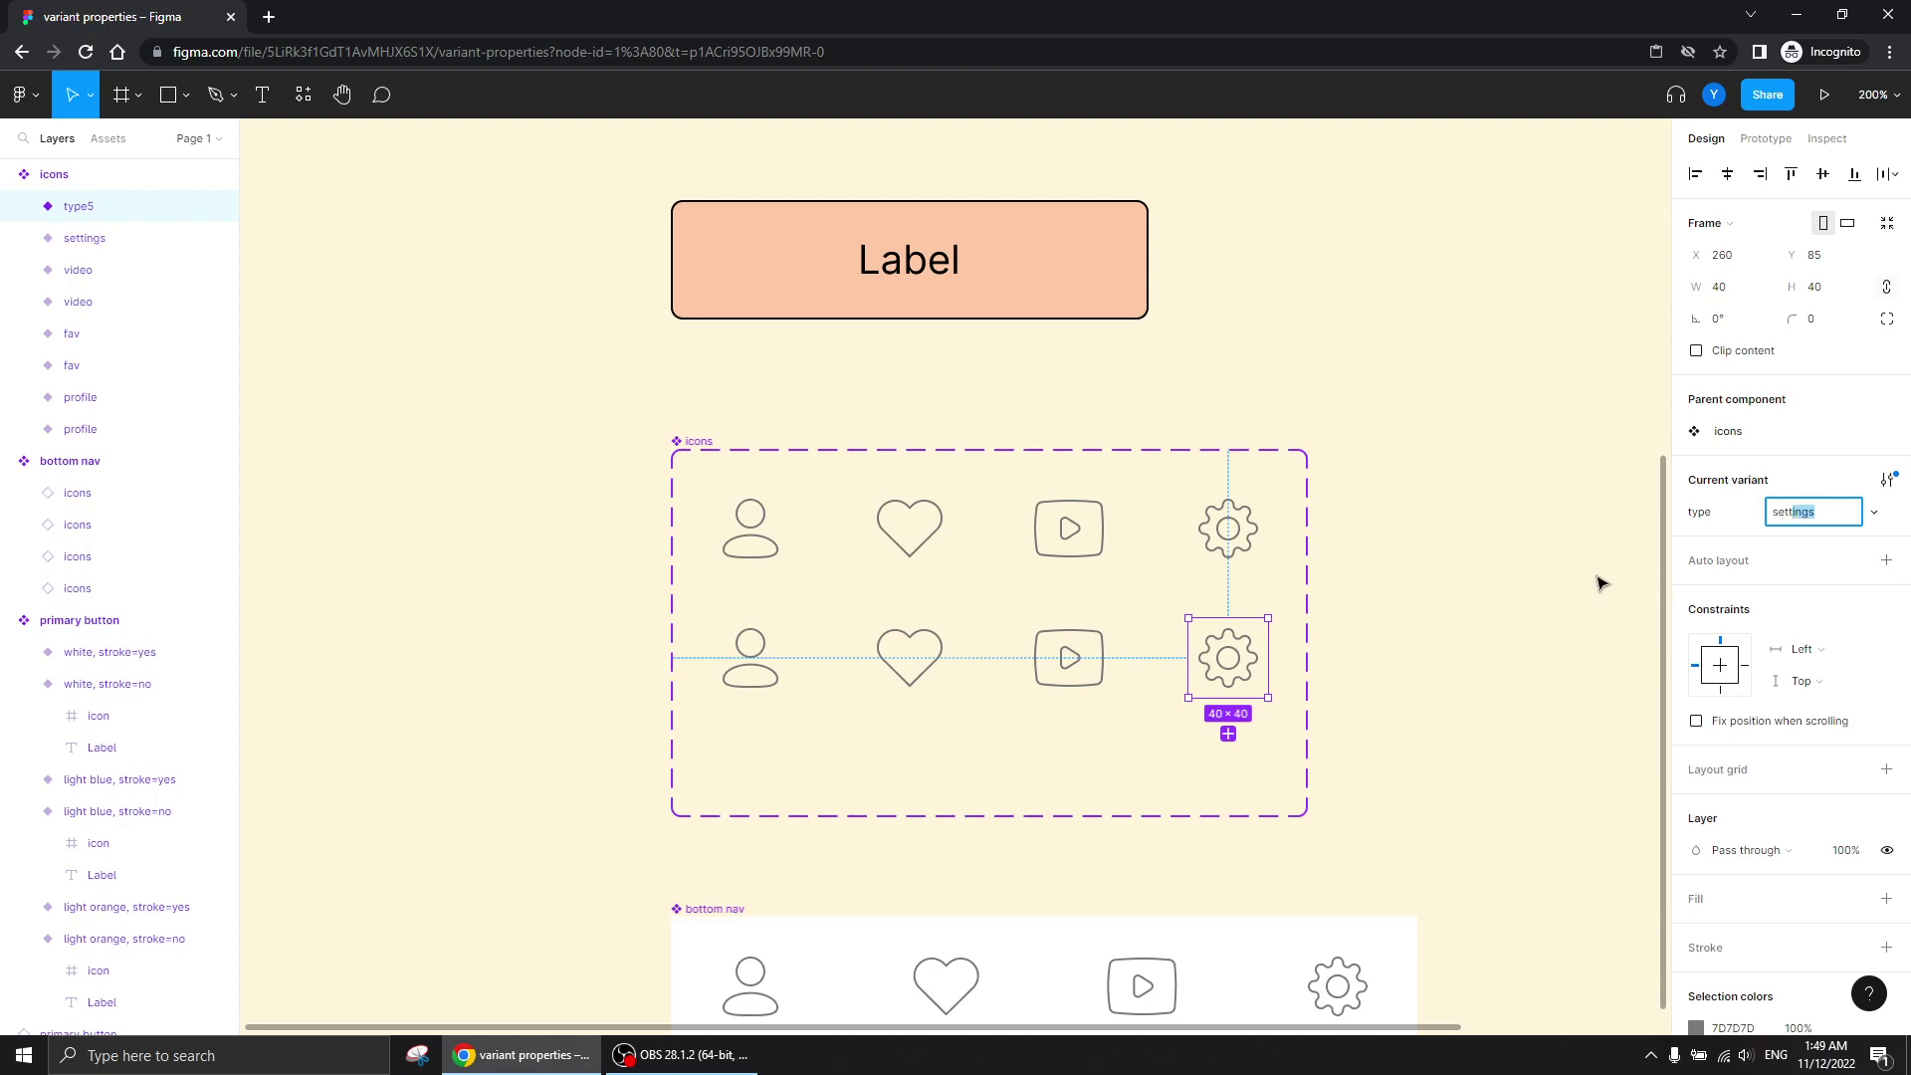
text(ings)
key(Return)
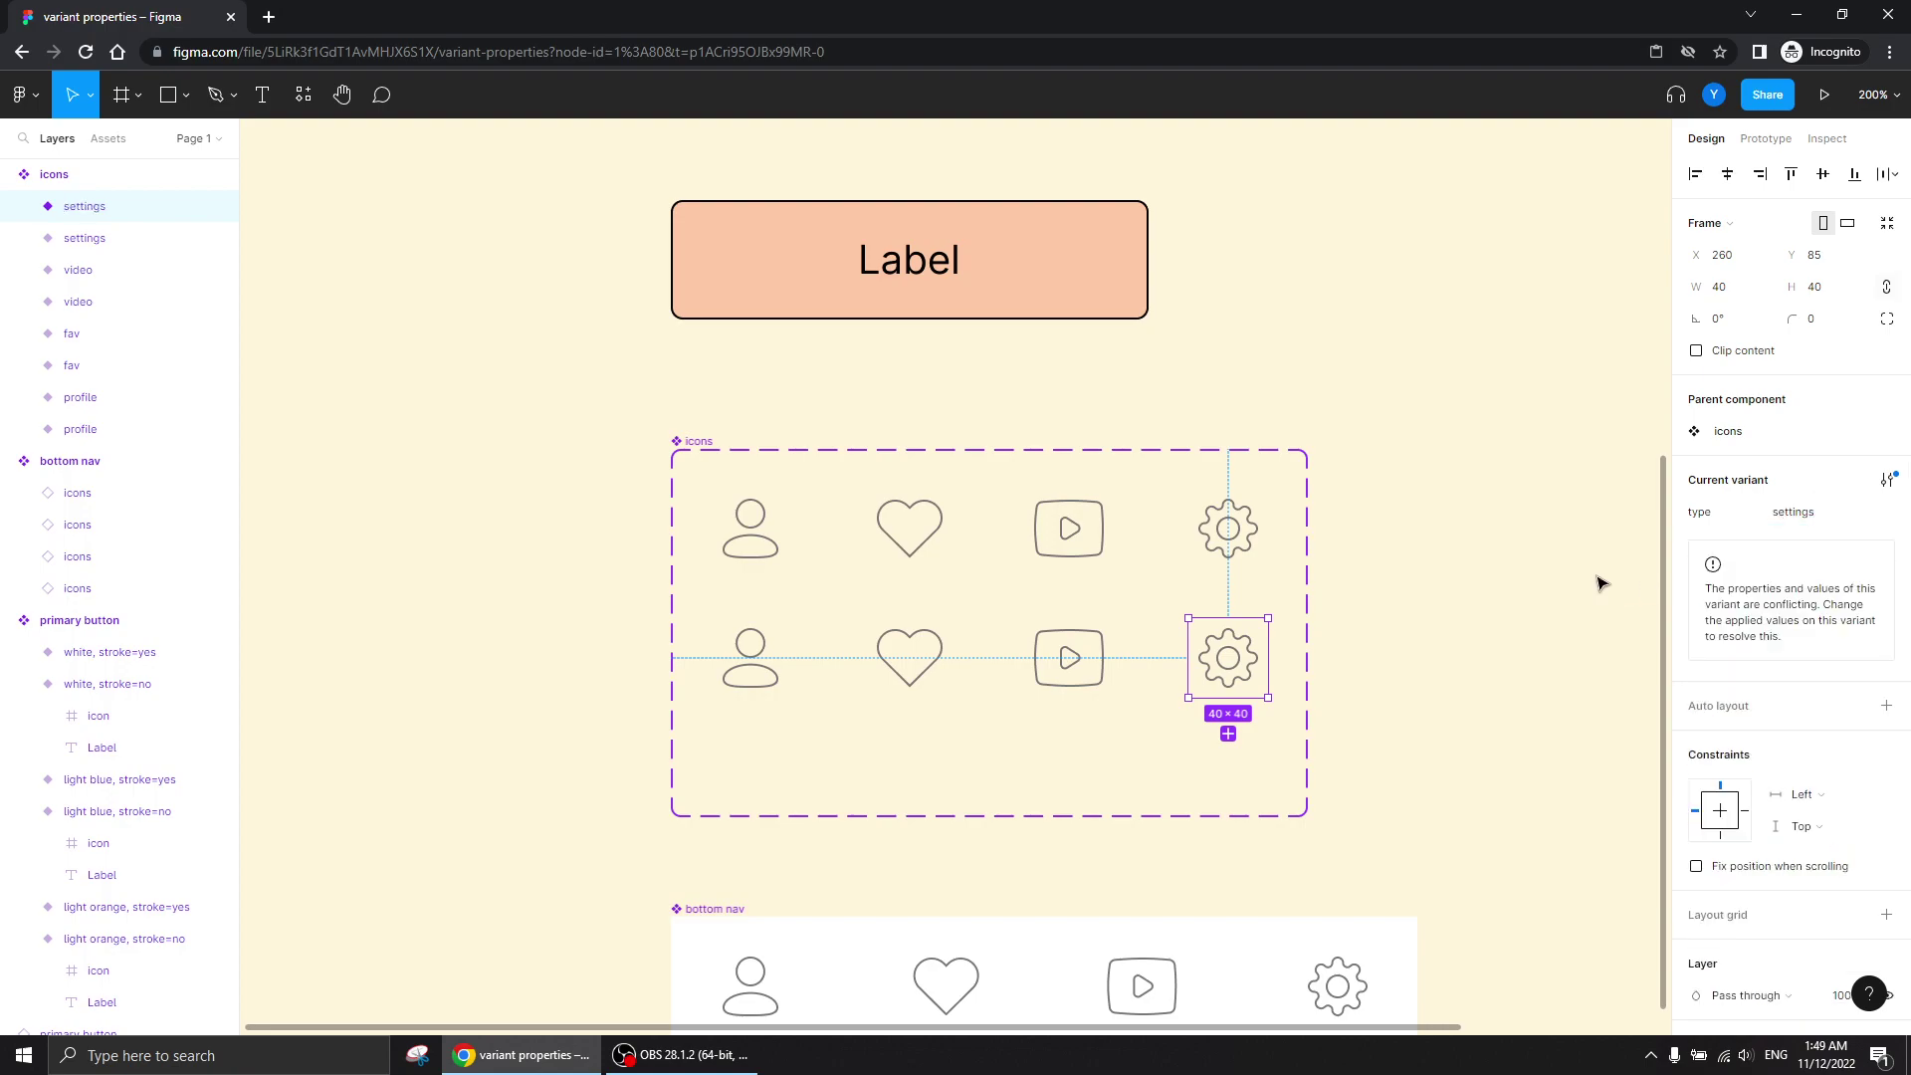
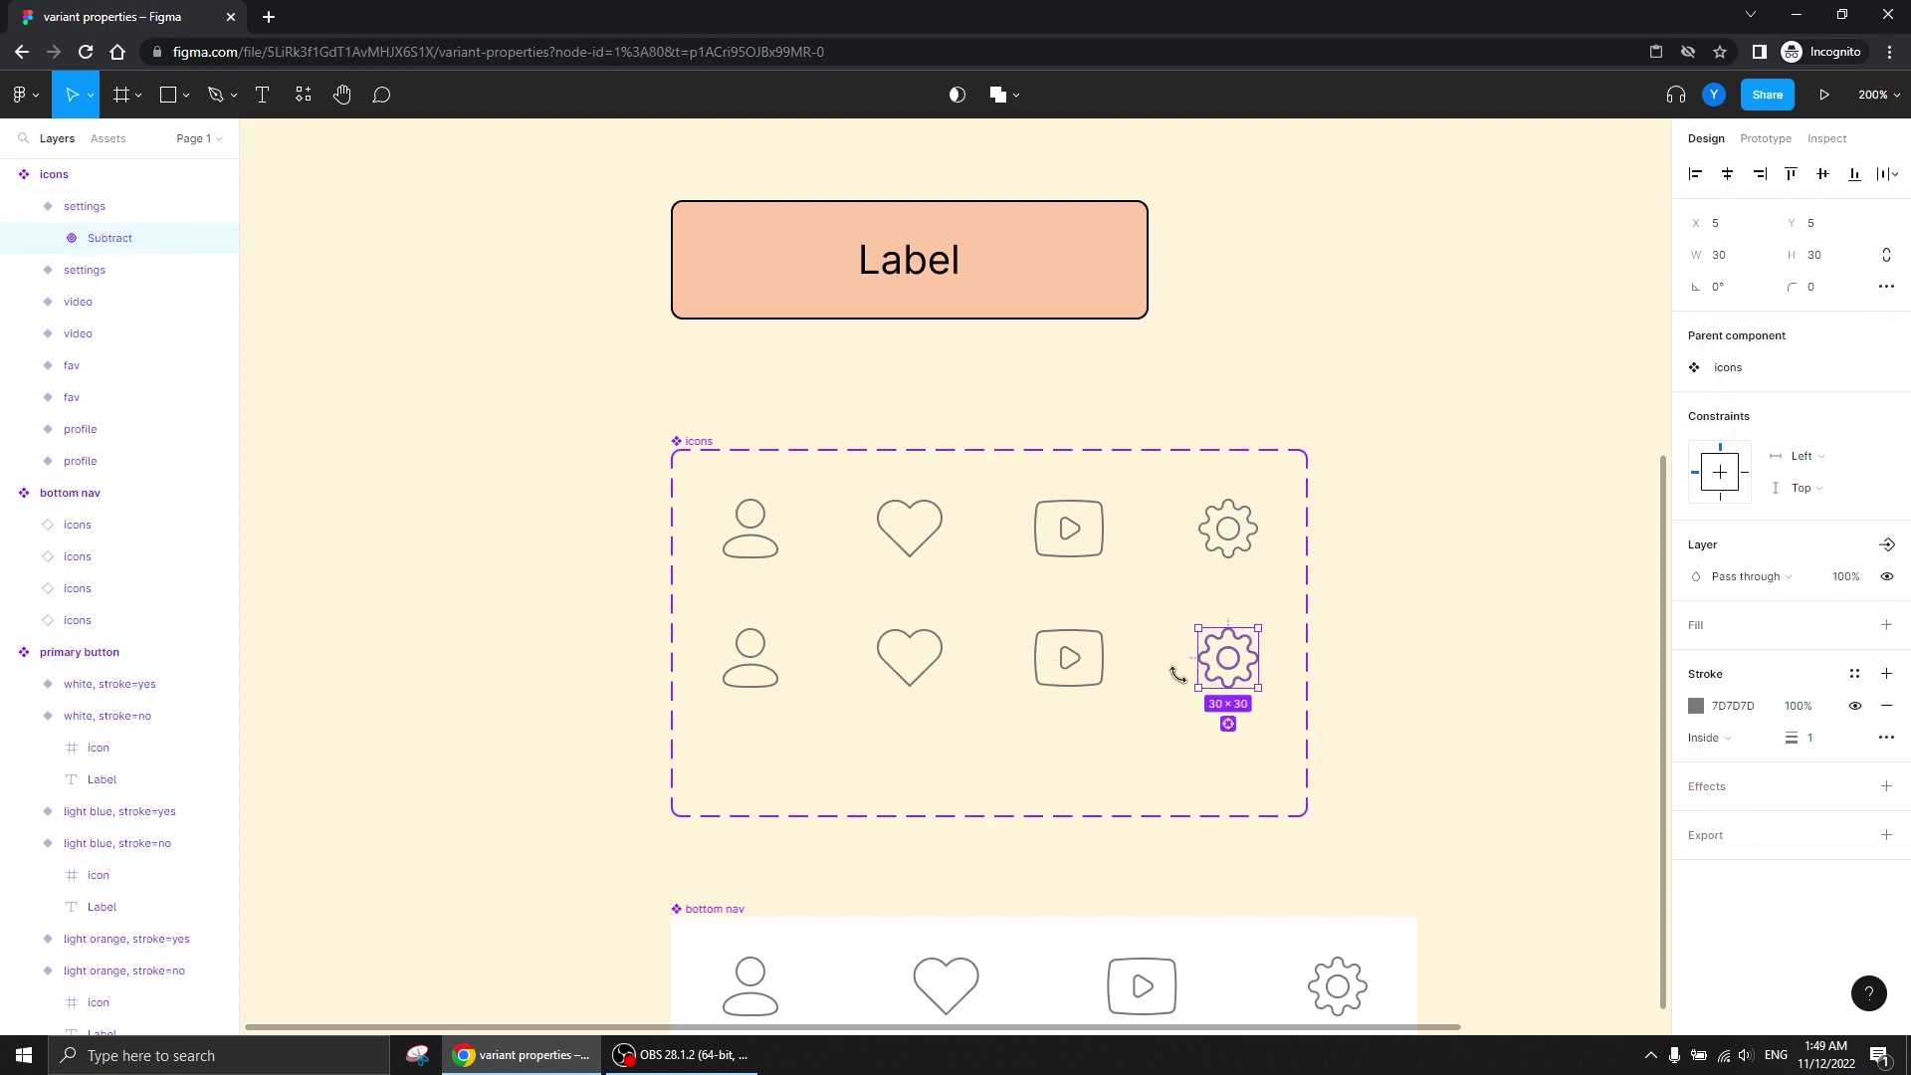
- Select the vector shapes of all four second-row icons and change their stroke color to black
shift+click(1057, 692)
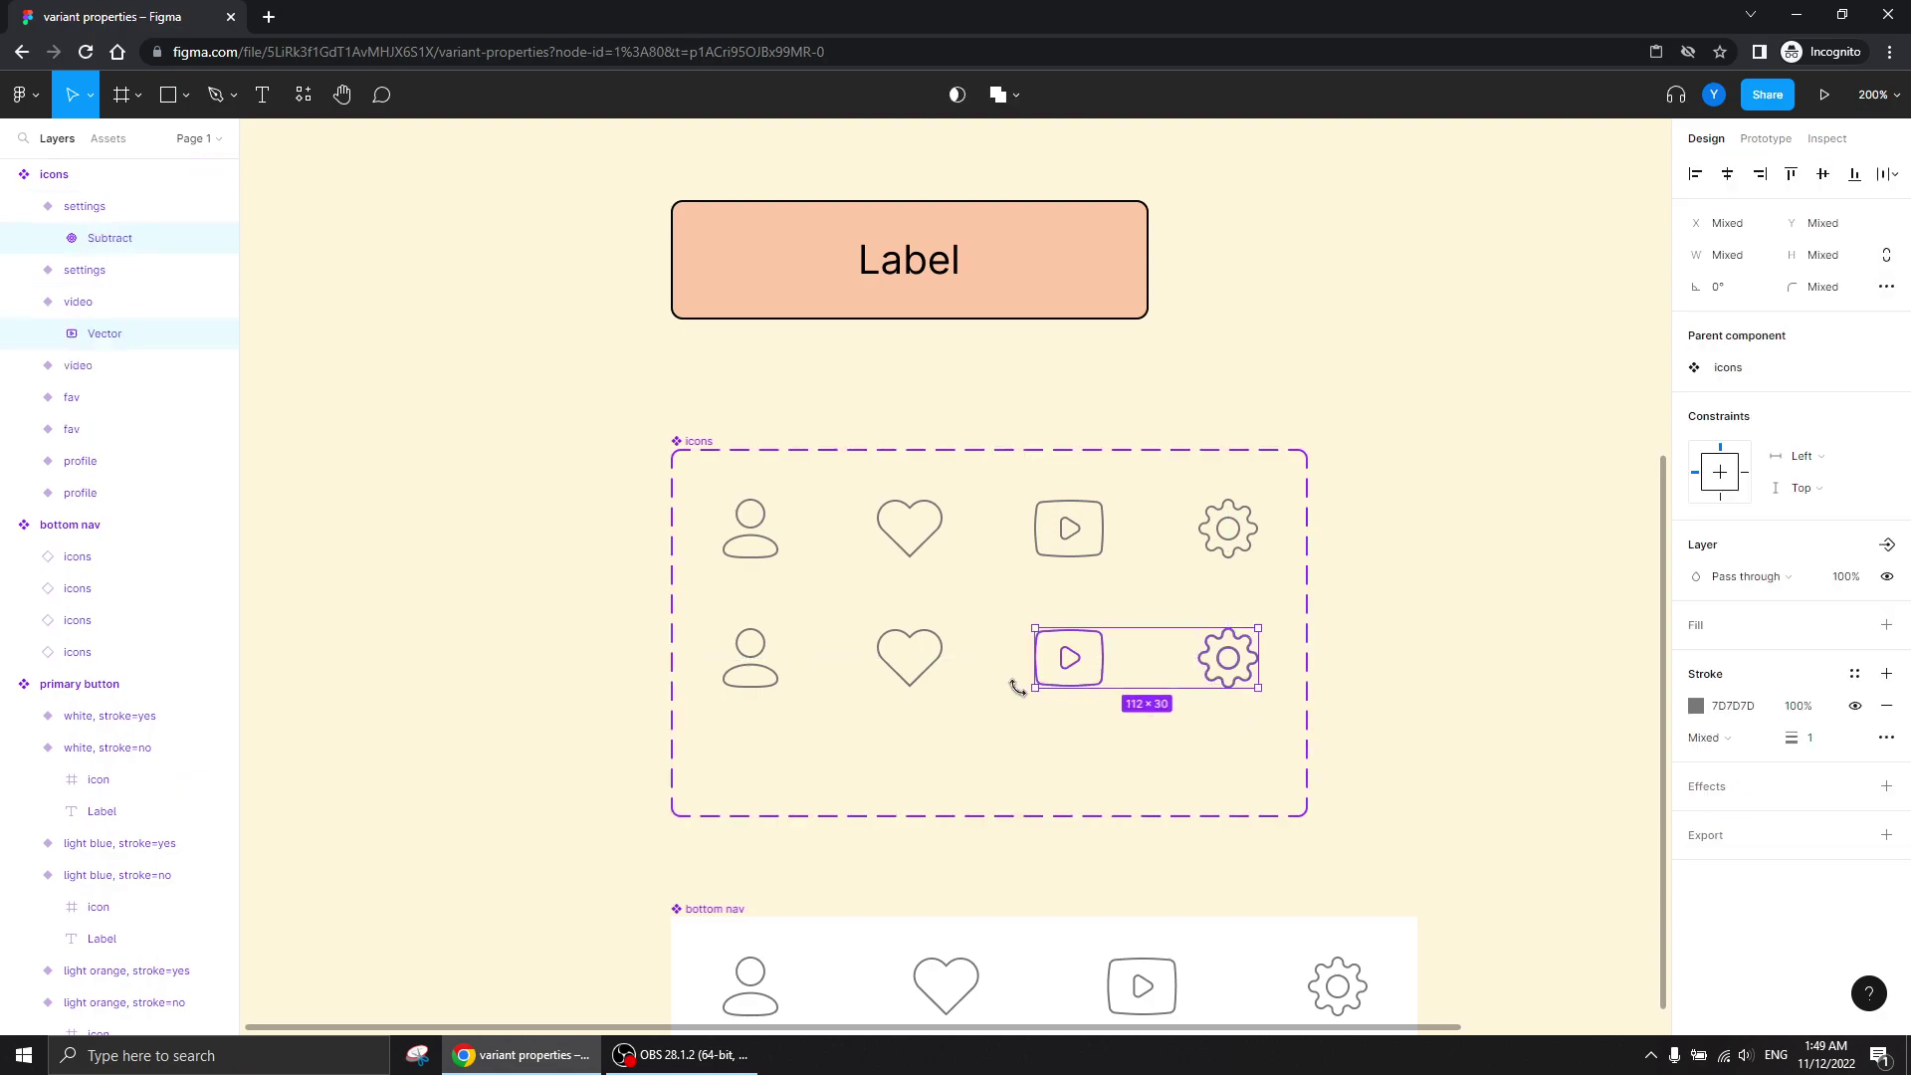
shift+click(910, 685)
shift+click(757, 672)
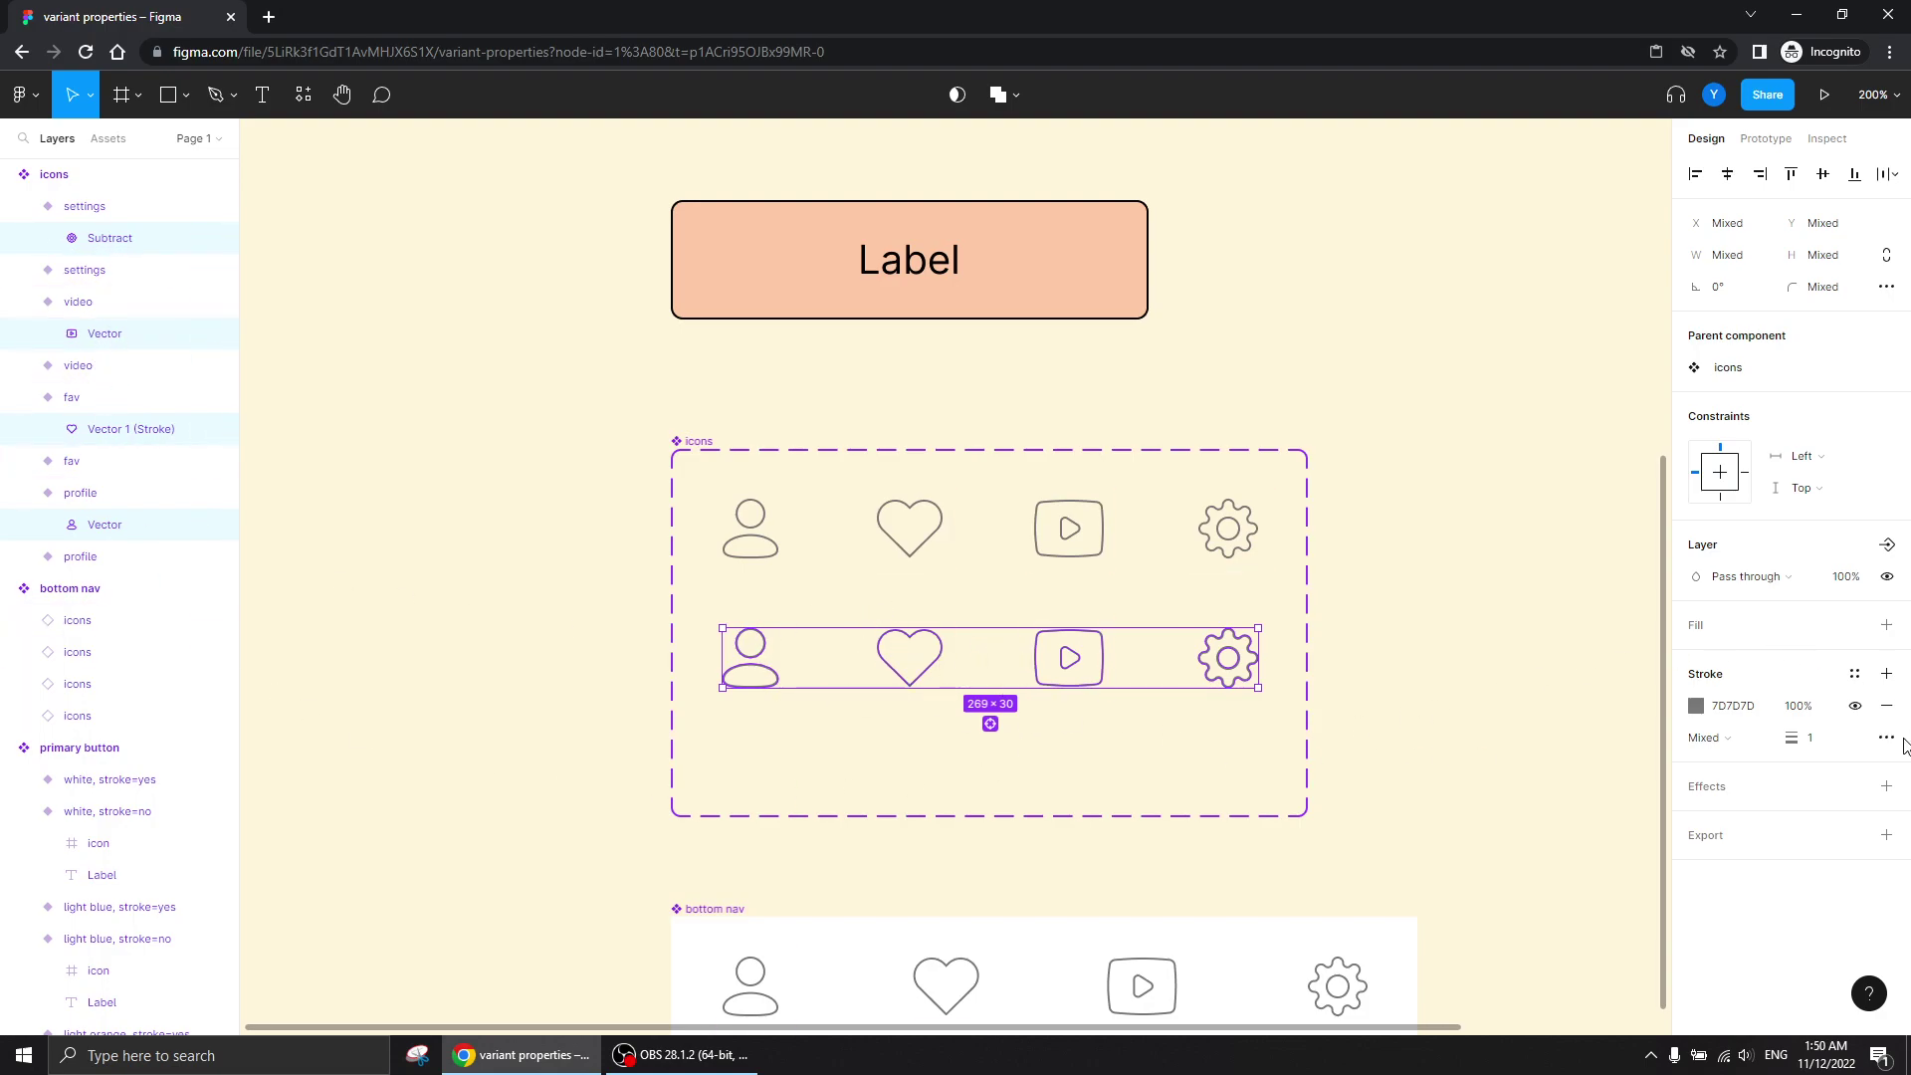
click(1695, 706)
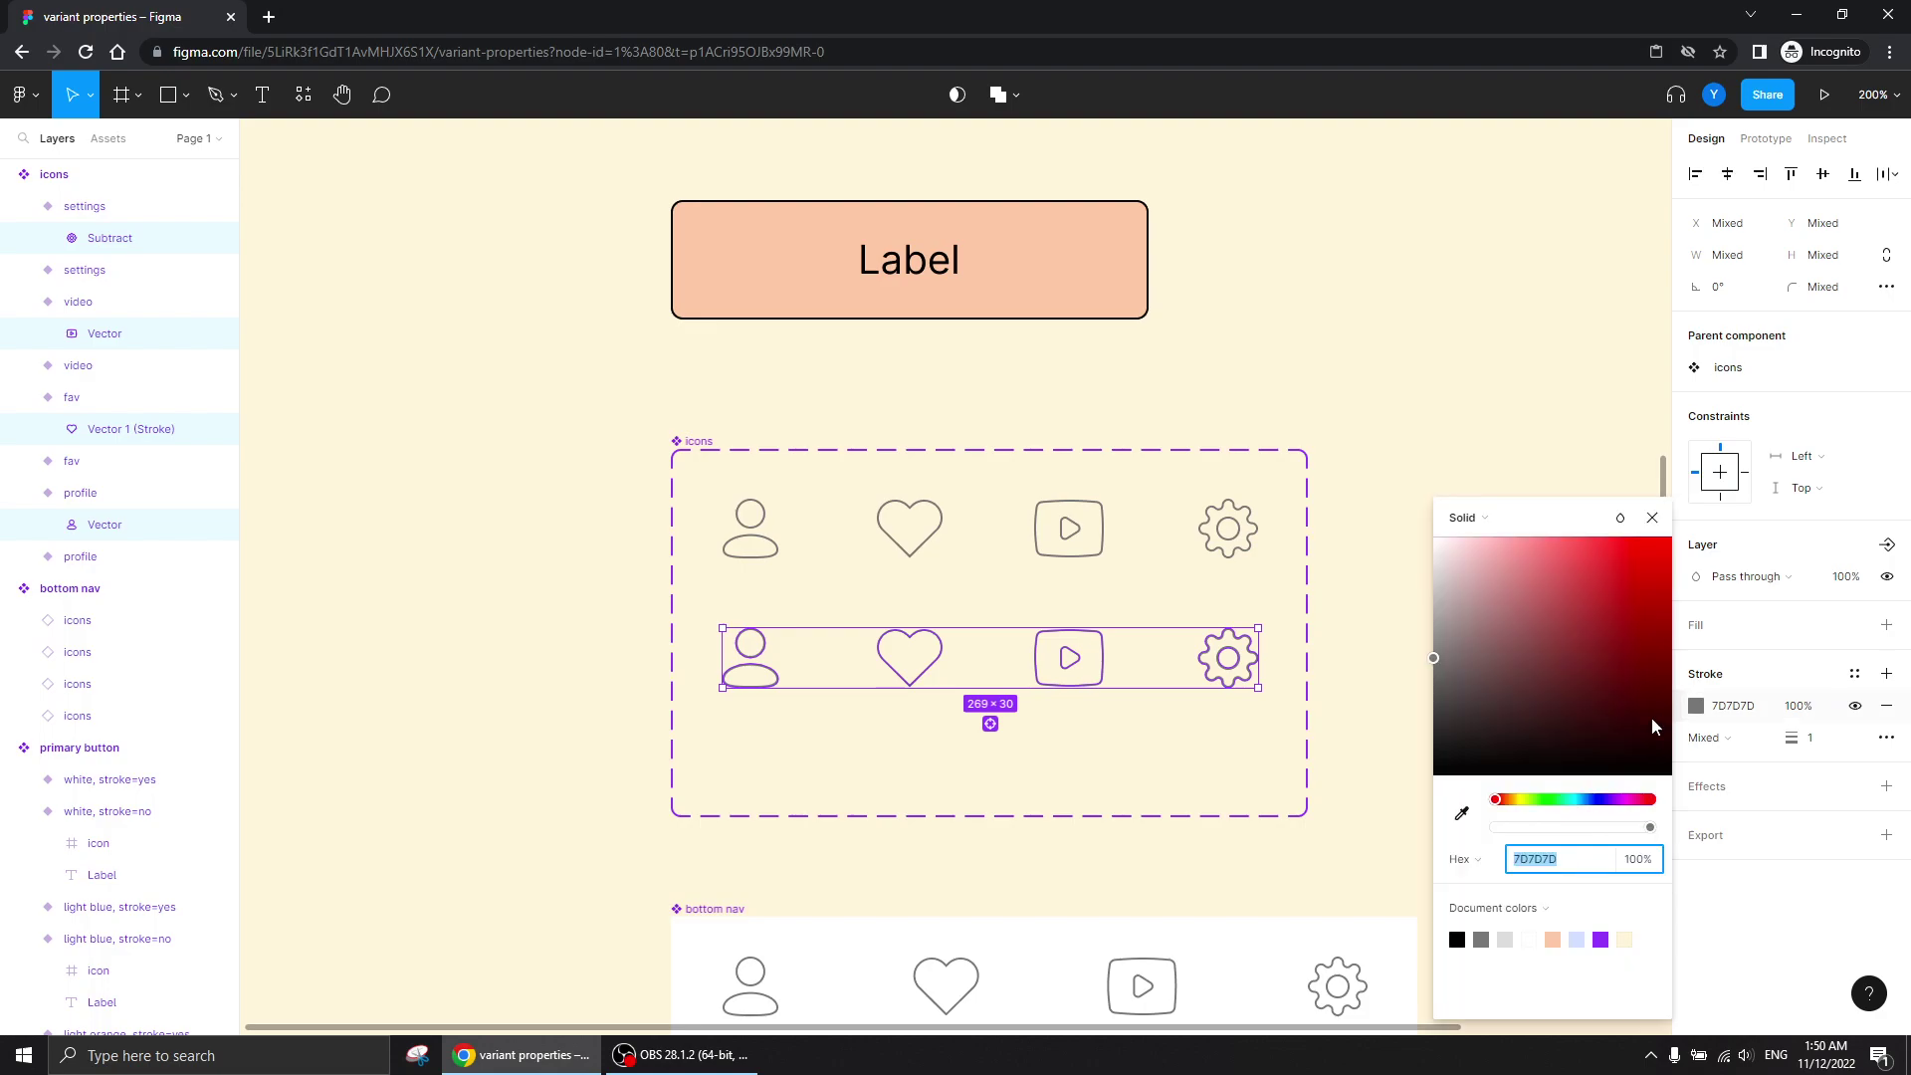
mouse_move(1493, 677)
mouse_down()
mouse_move(1451, 657)
mouse_move(1288, 870)
mouse_up()
click(567, 700)
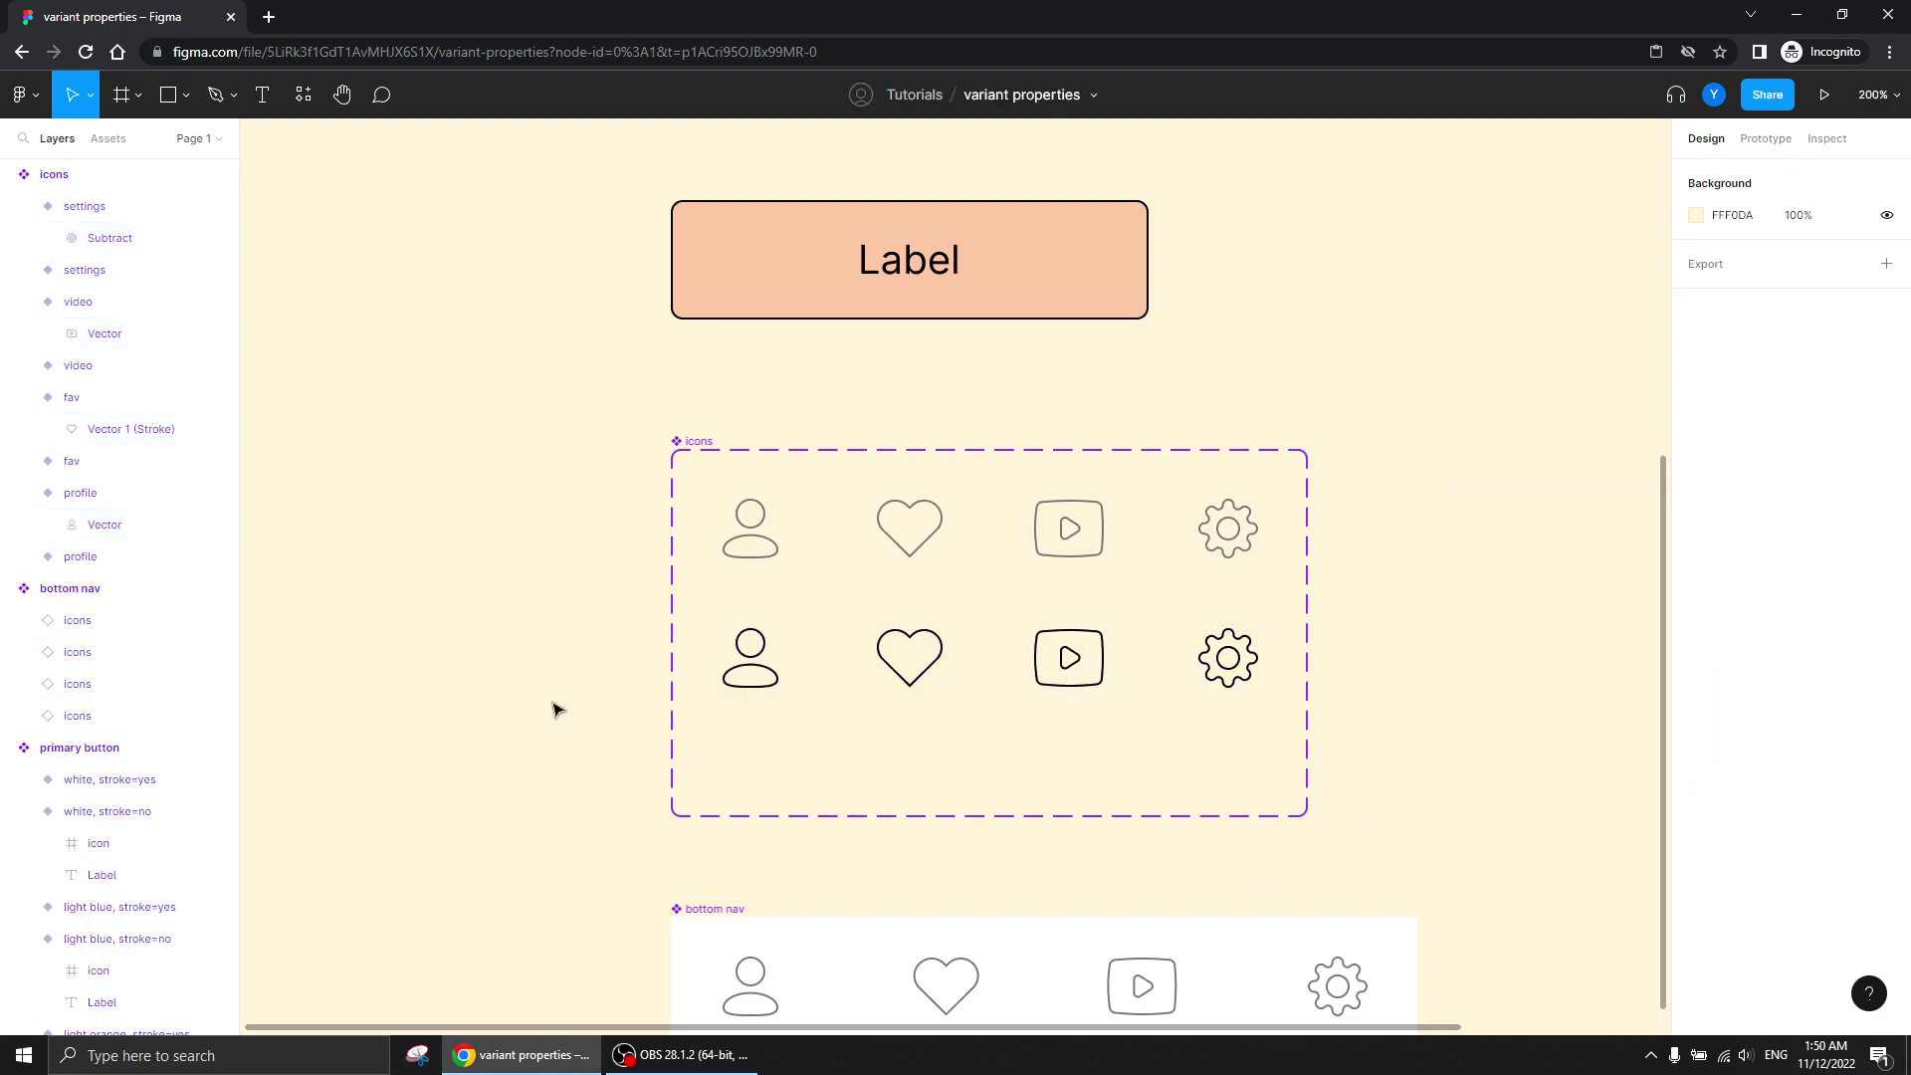
- Draw an 8 × 8 circle centred just below the black person icon and nest it inside that icon's profile variant
scroll(653, 567, down, 3)
scroll(670, 547, up, 5)
scroll(828, 632, left, 3)
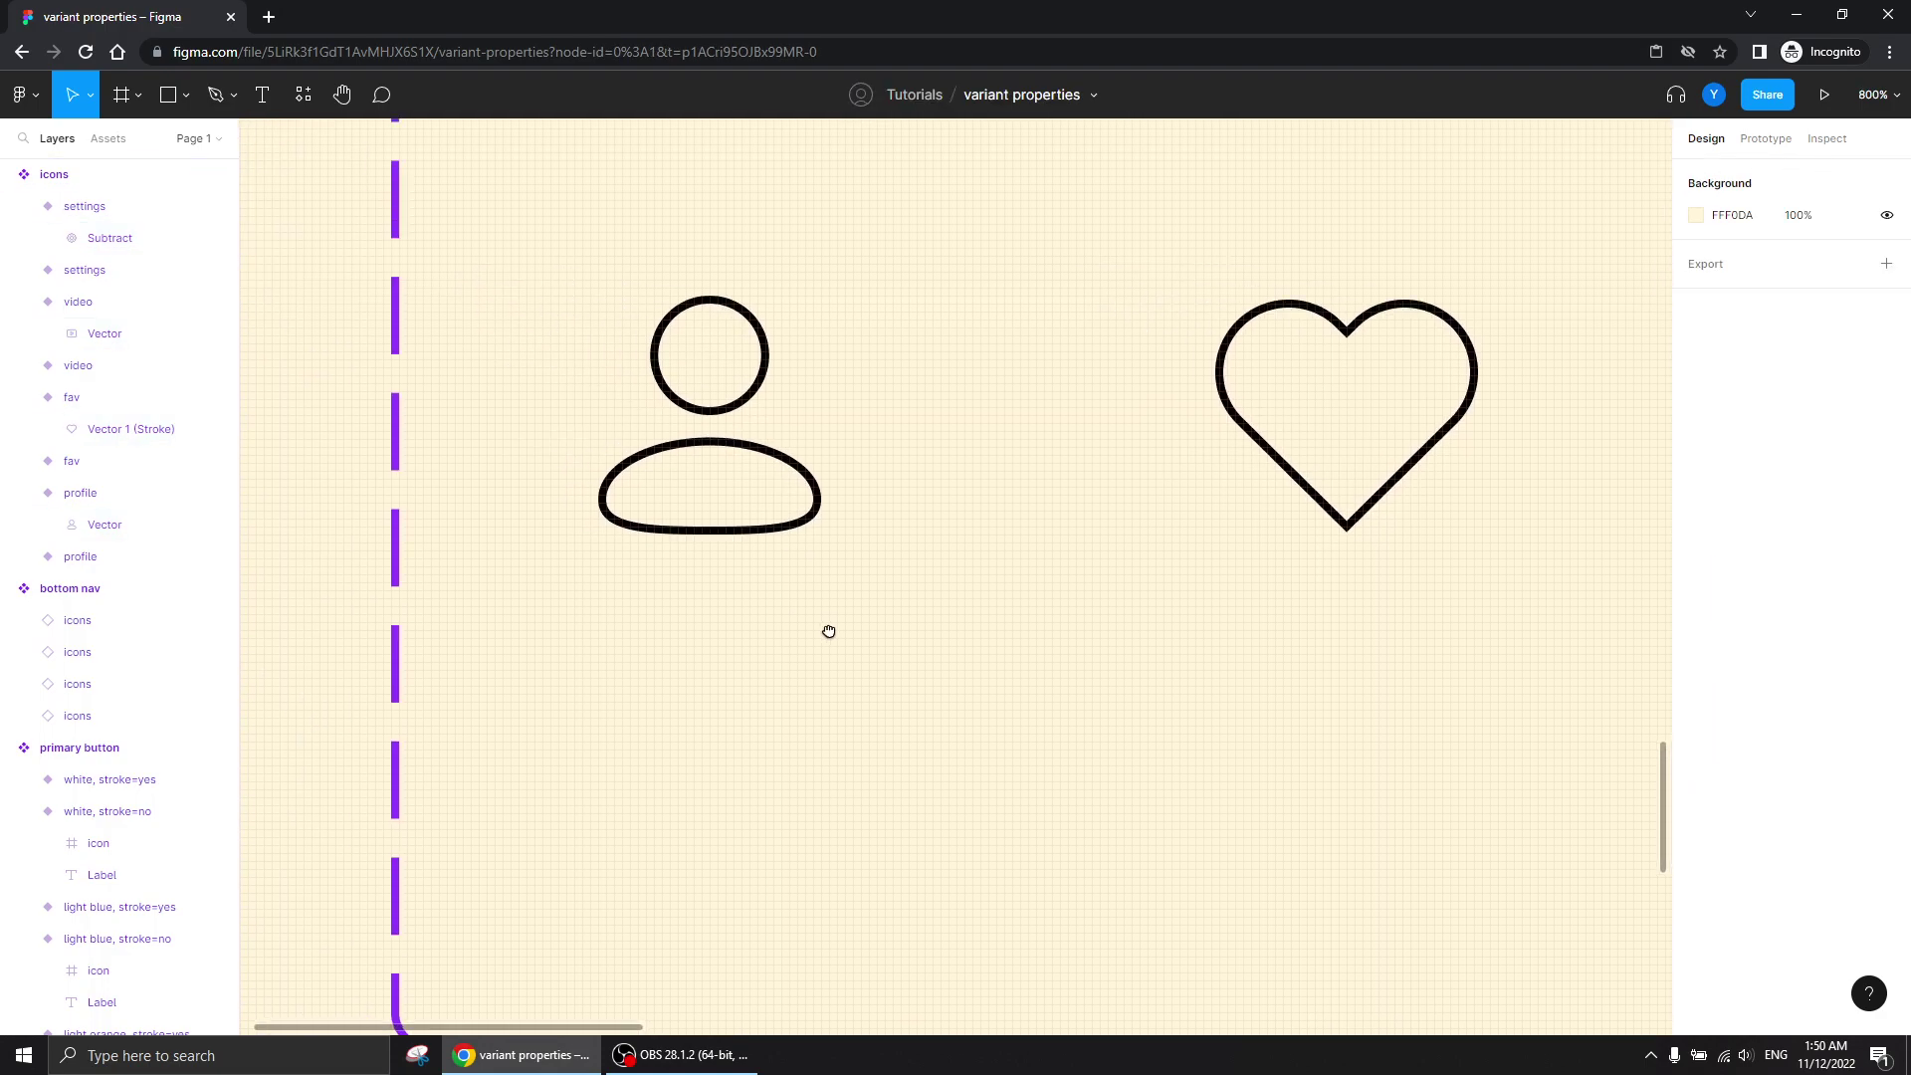
click(166, 101)
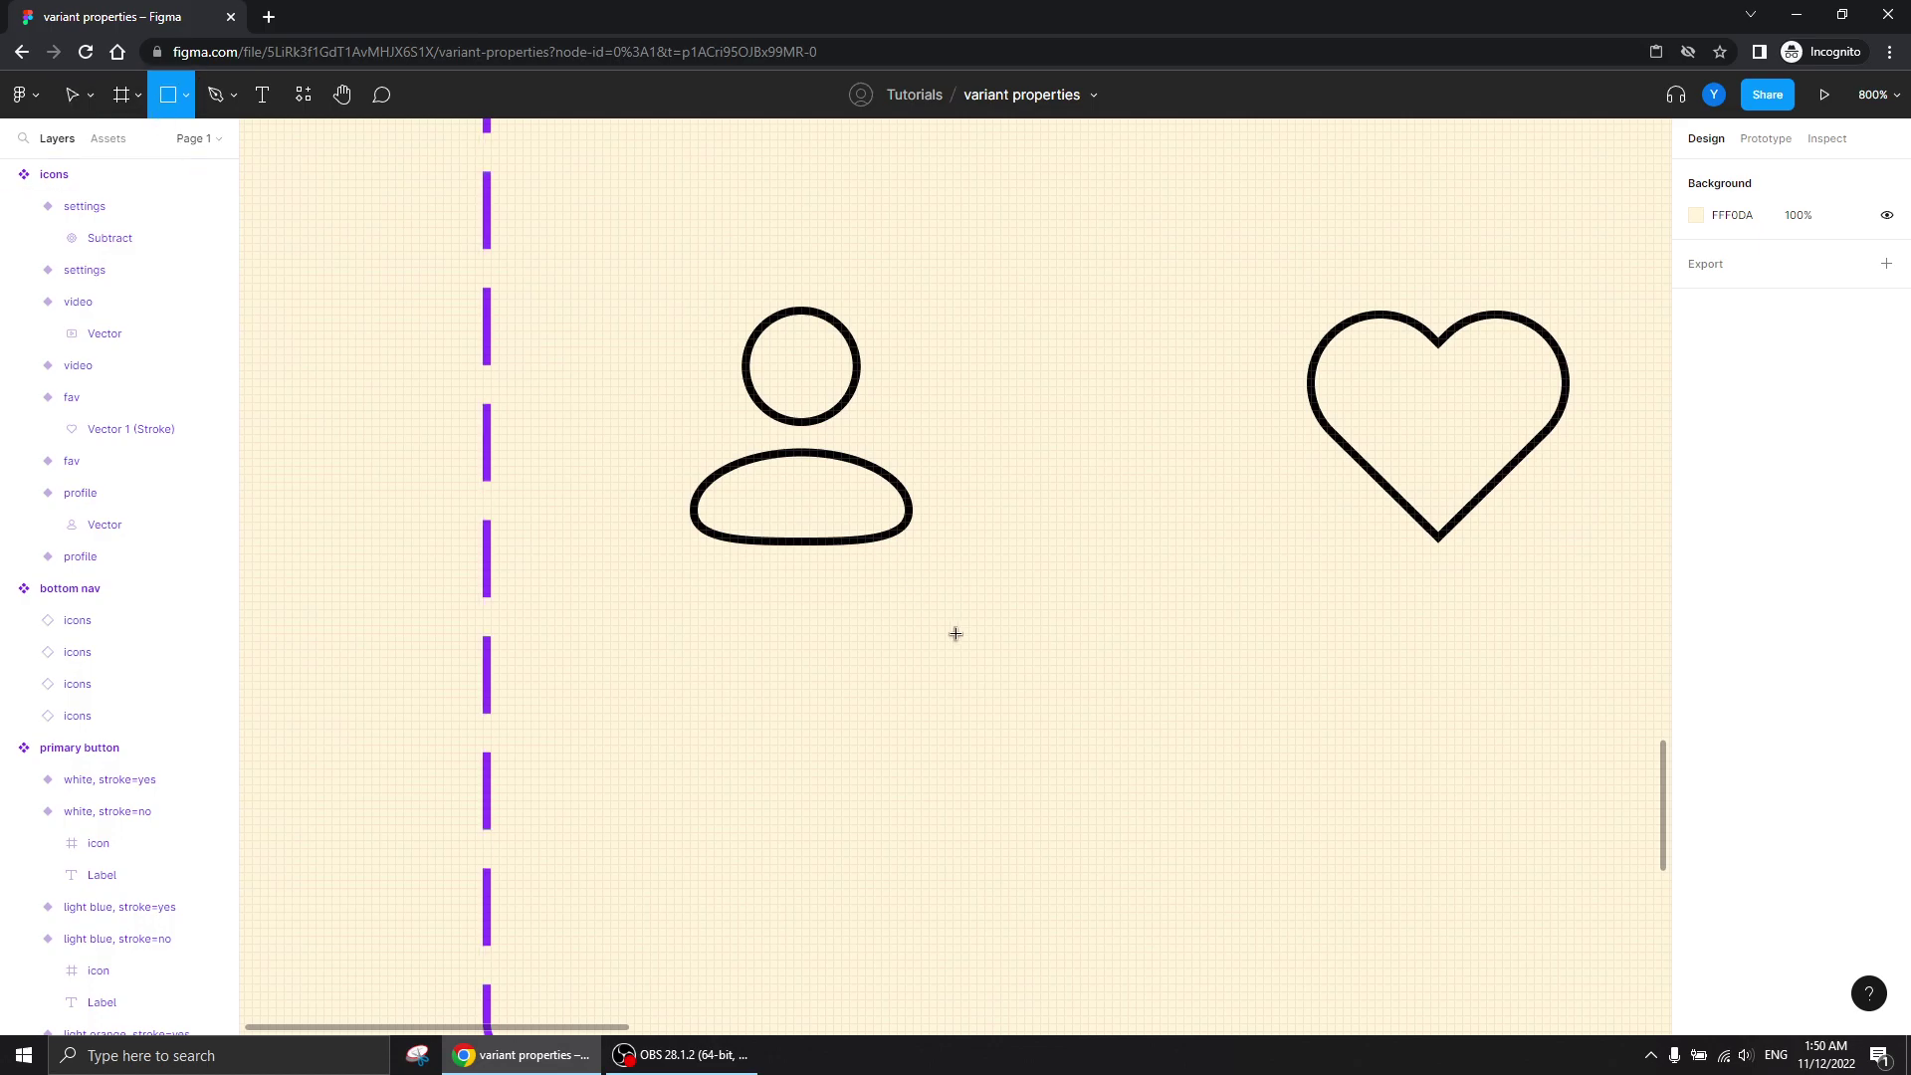
key(o)
mouse_move(847, 593)
mouse_down()
mouse_move(789, 661)
mouse_move(794, 613)
mouse_up()
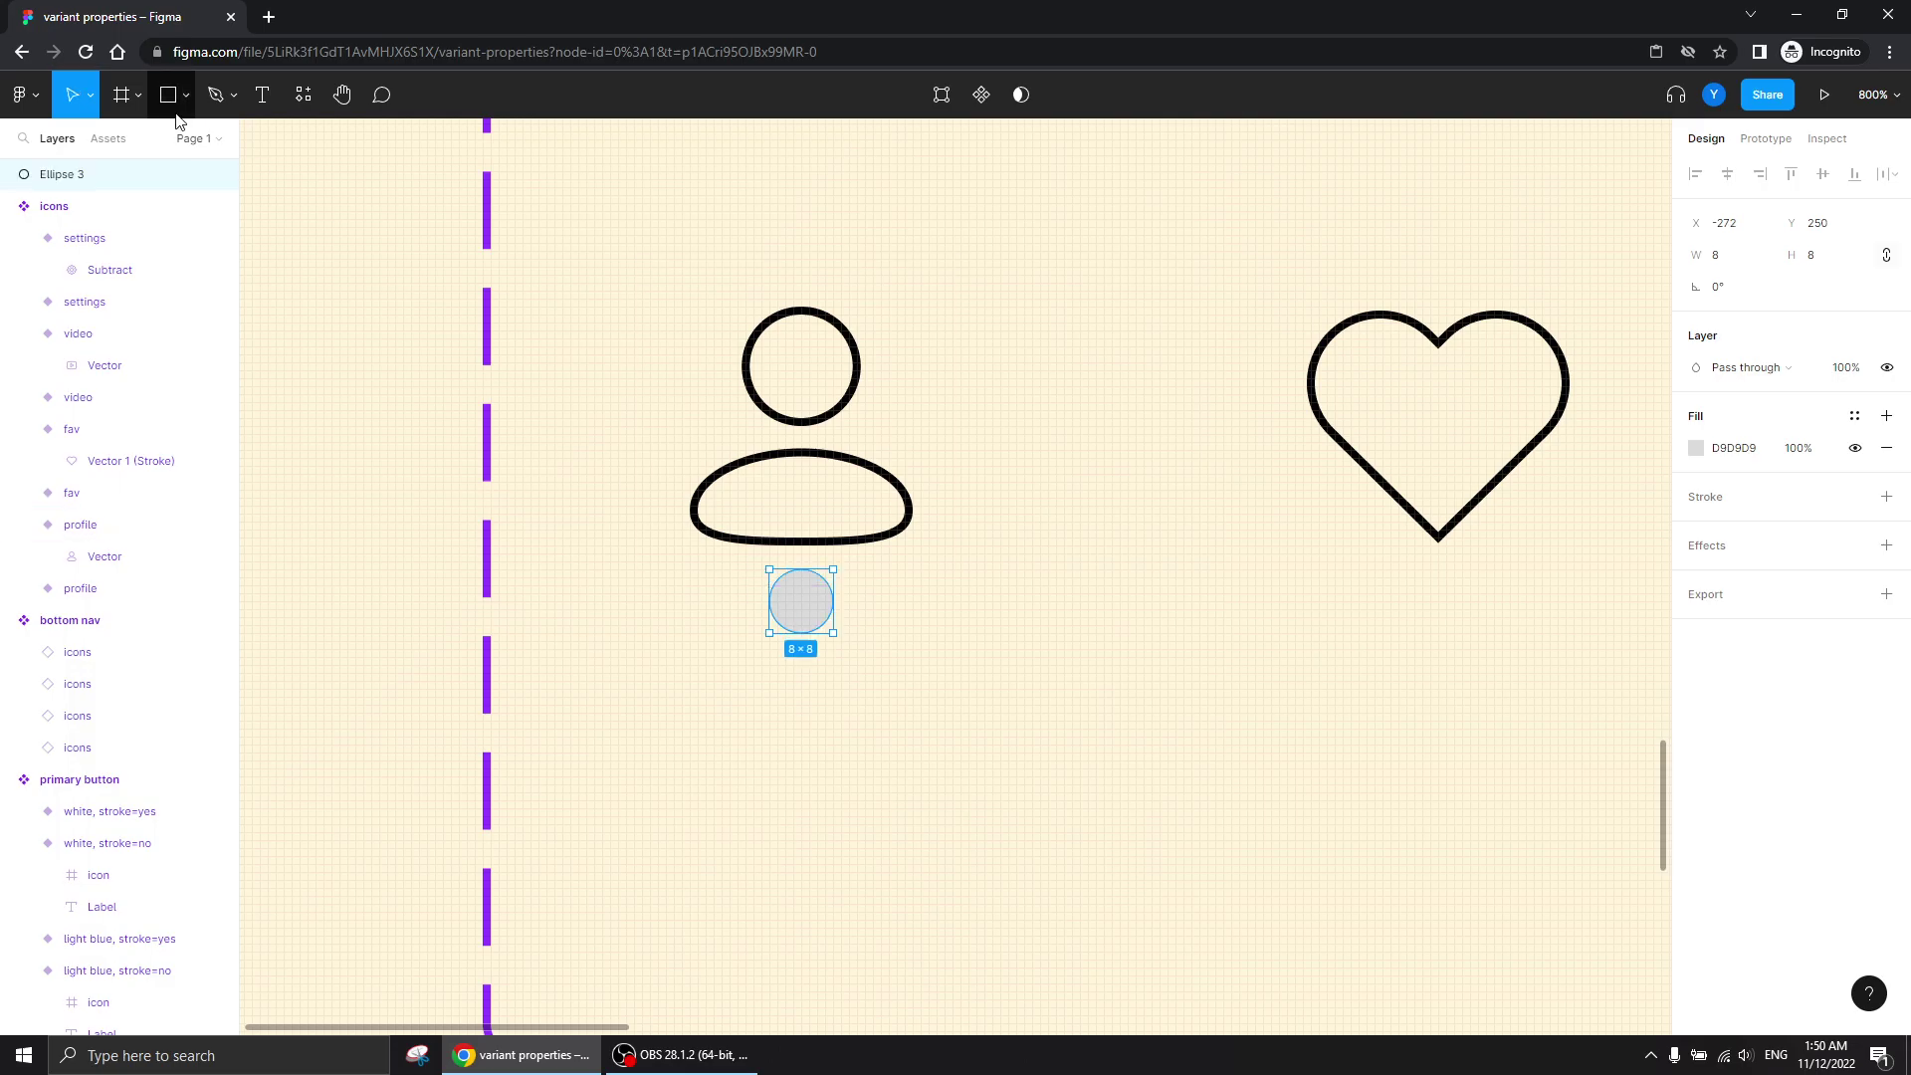
drag(99, 174, 121, 560)
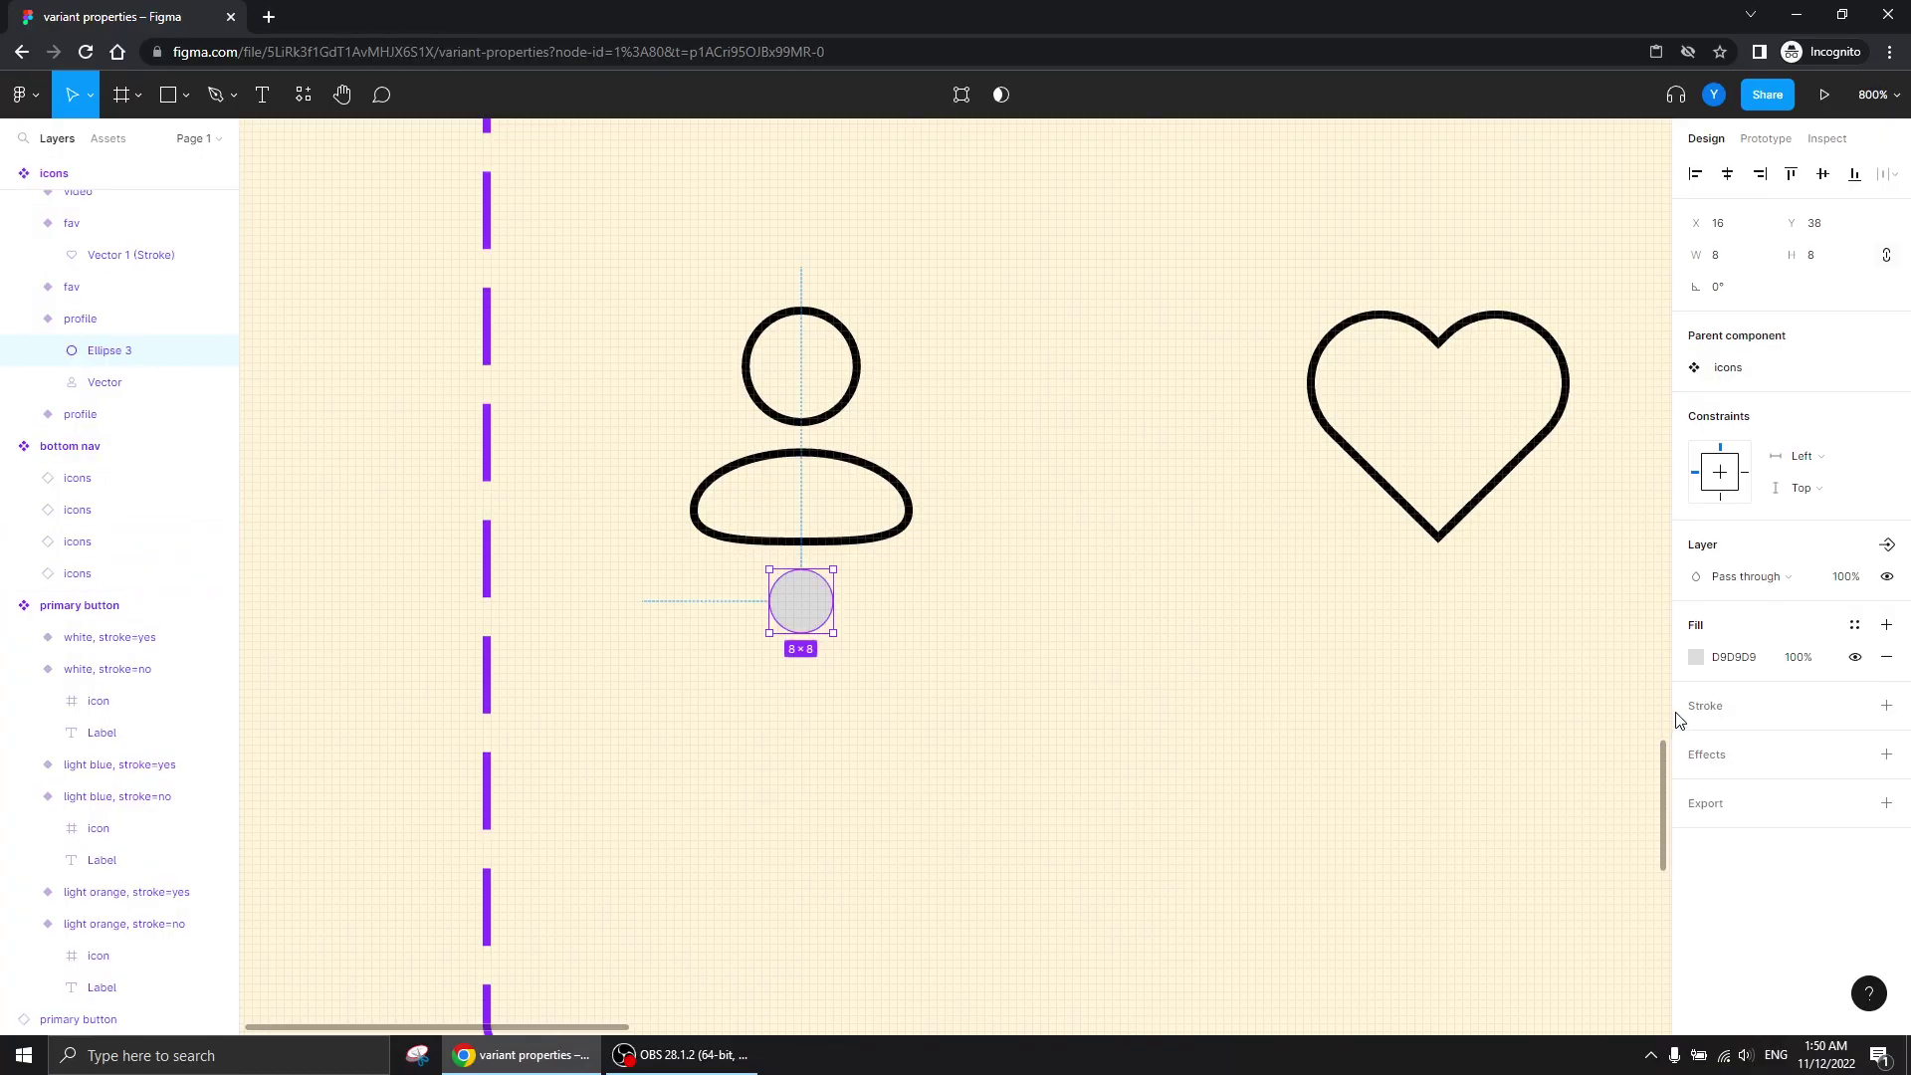
- Set the circle's fill to red DD4A4A and move it down to Y 39 within the profile variant
click(1696, 658)
drag(1524, 653, 1596, 575)
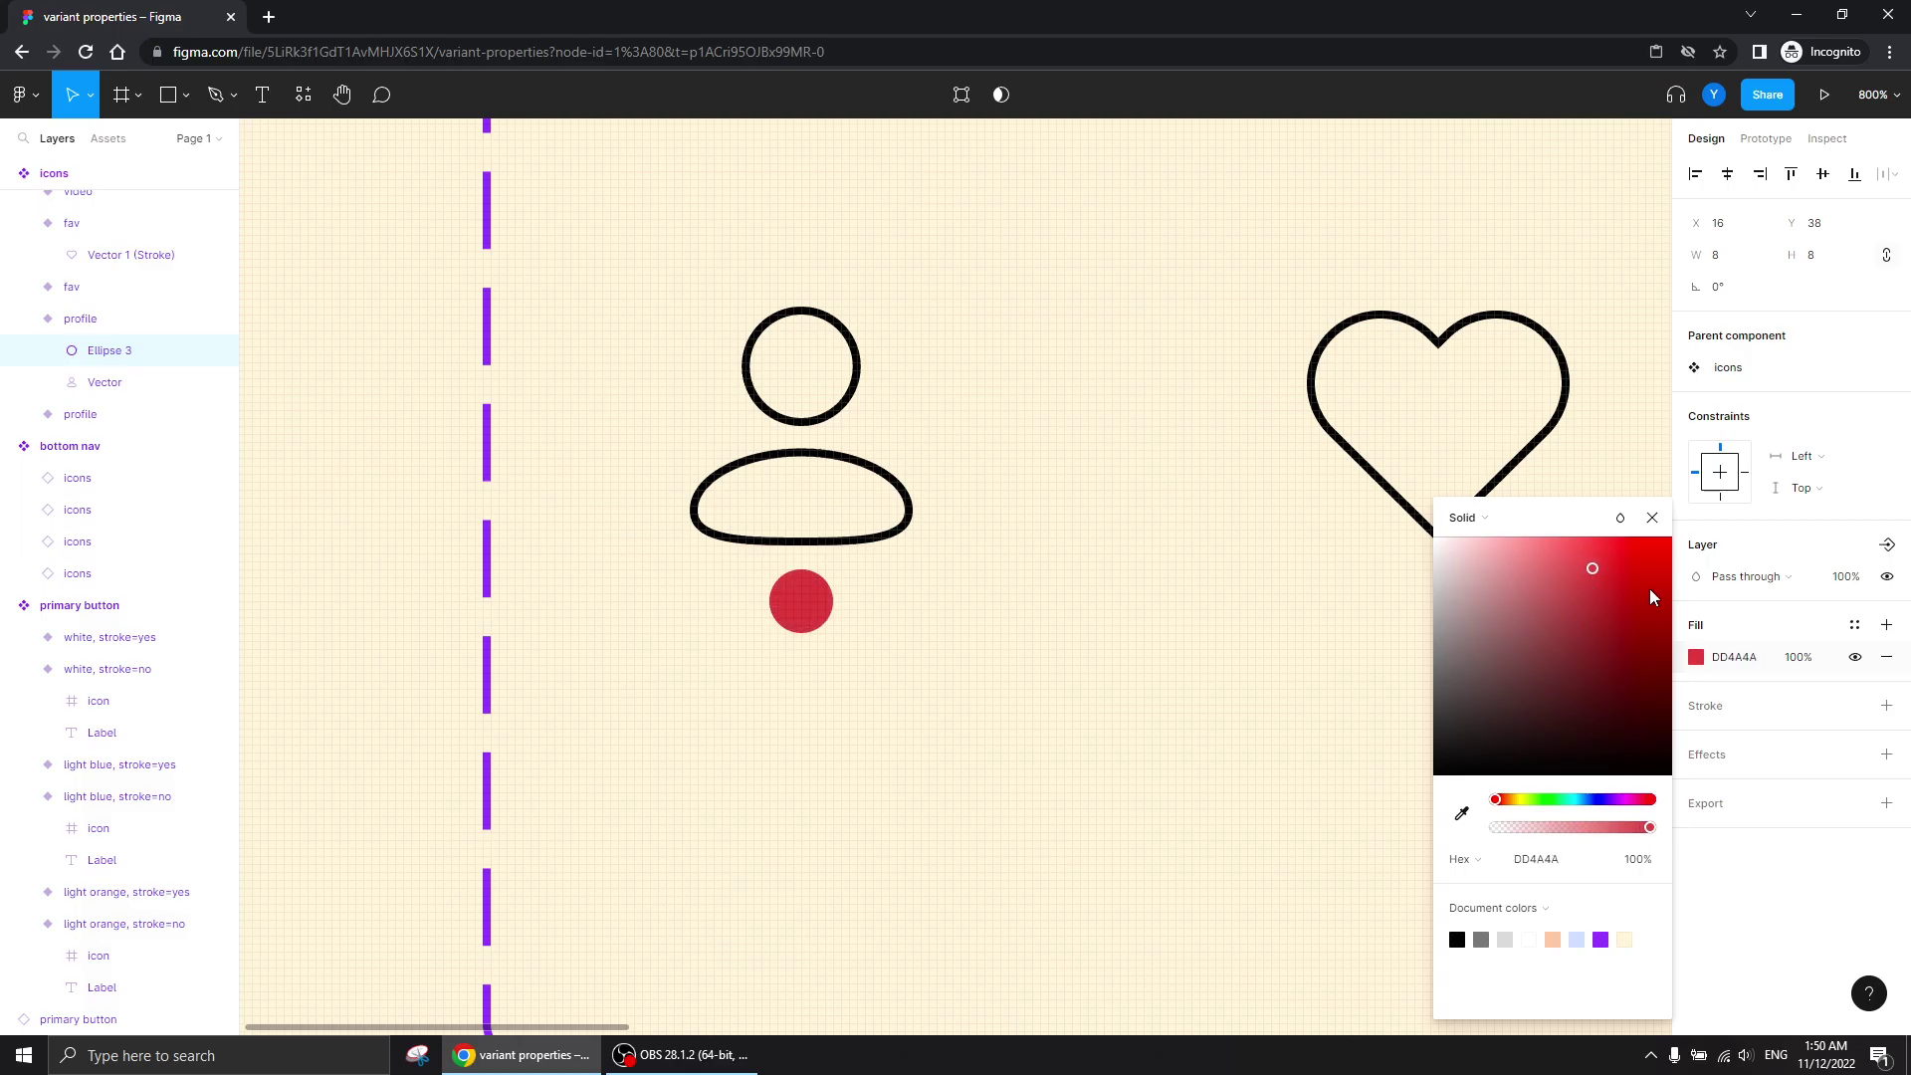
click(1651, 520)
key(Escape)
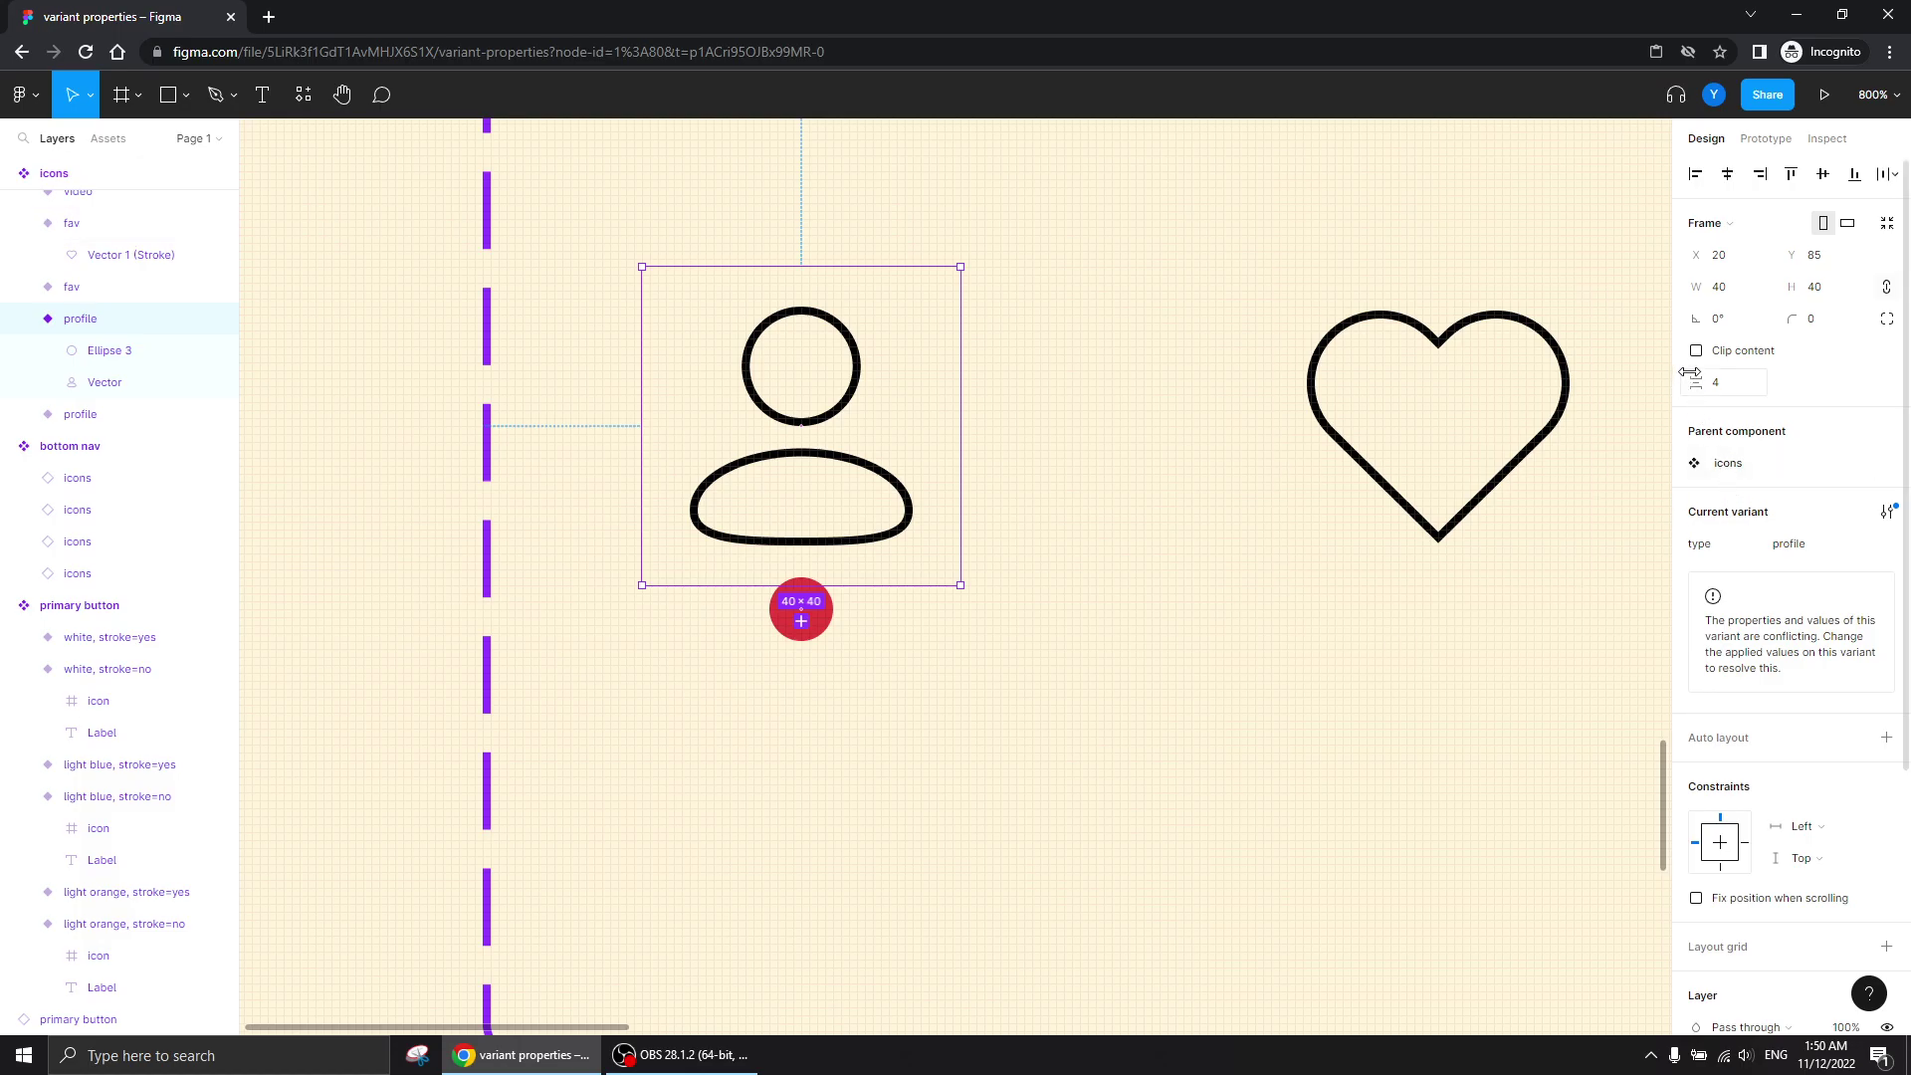
- Turn on Clip content for the black person variant to compare how the red dot is cut, and turn it off again
click(1076, 547)
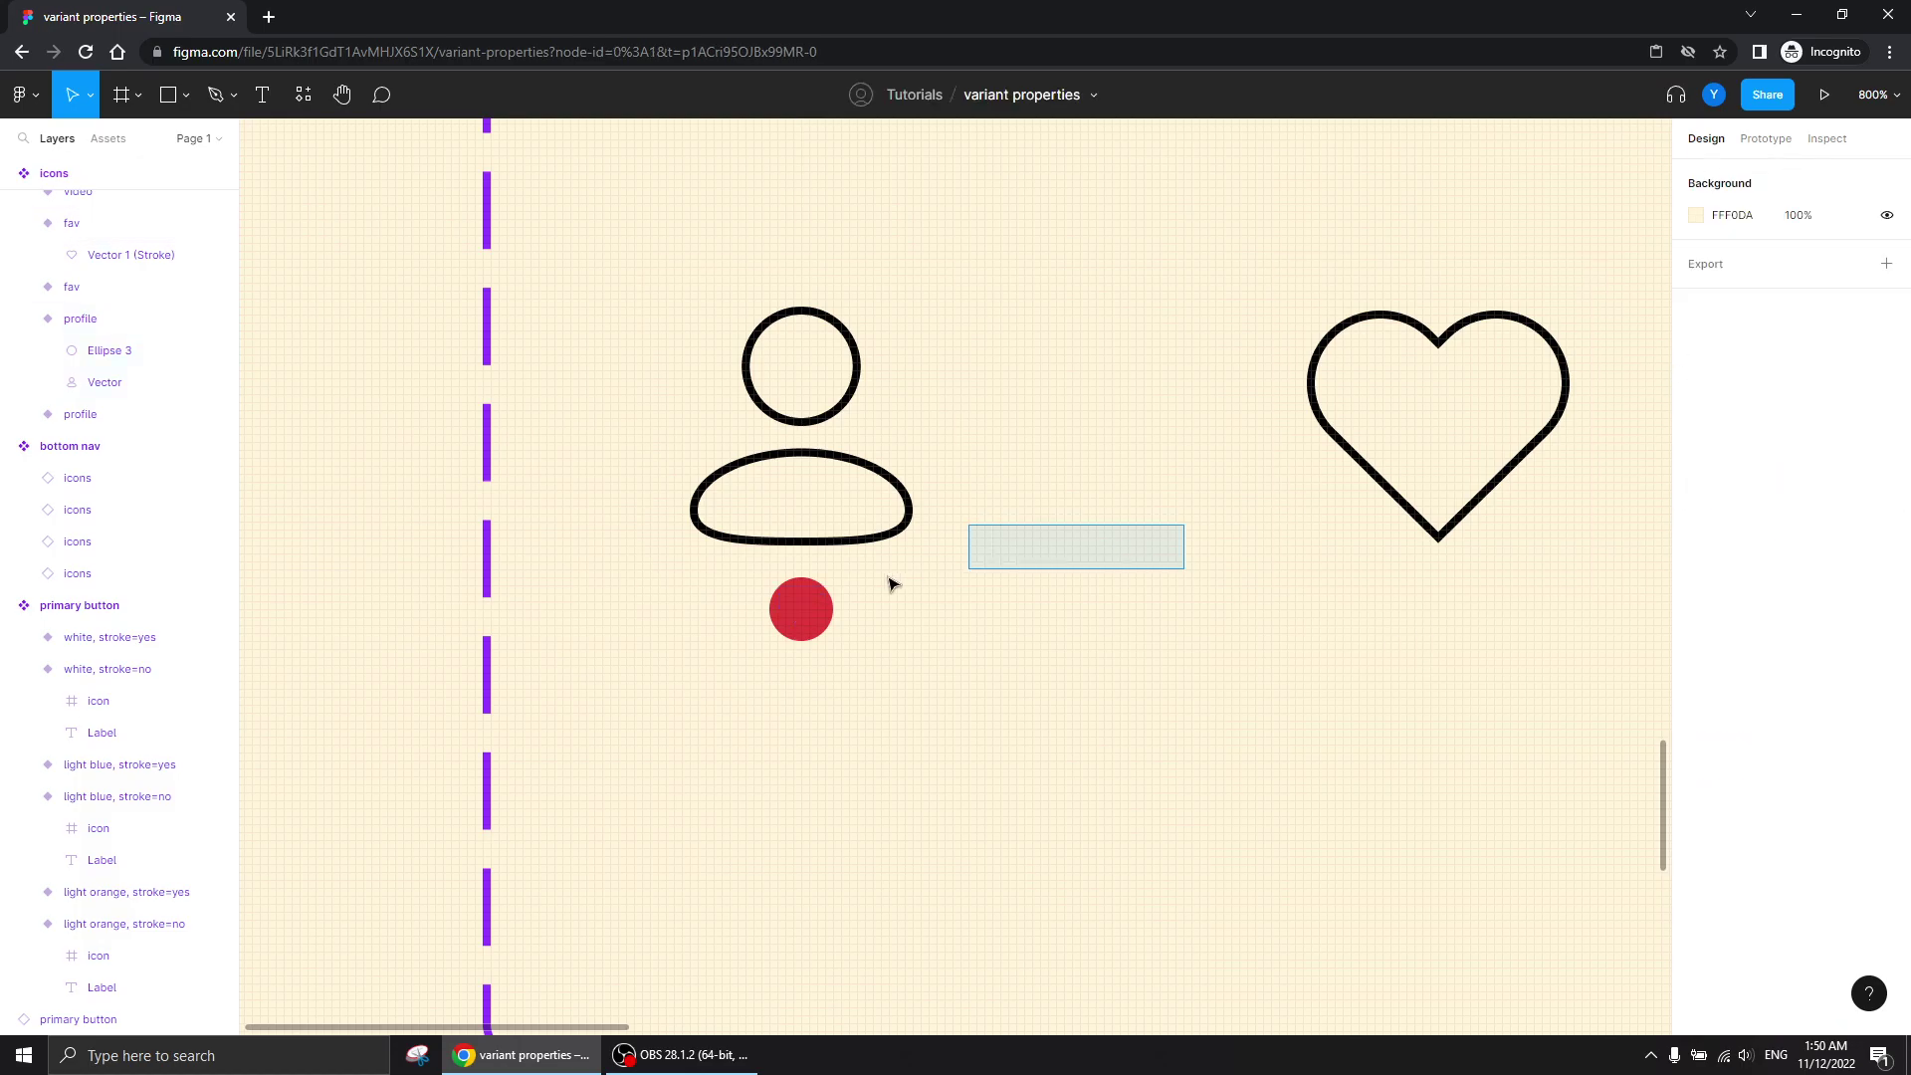
click(854, 582)
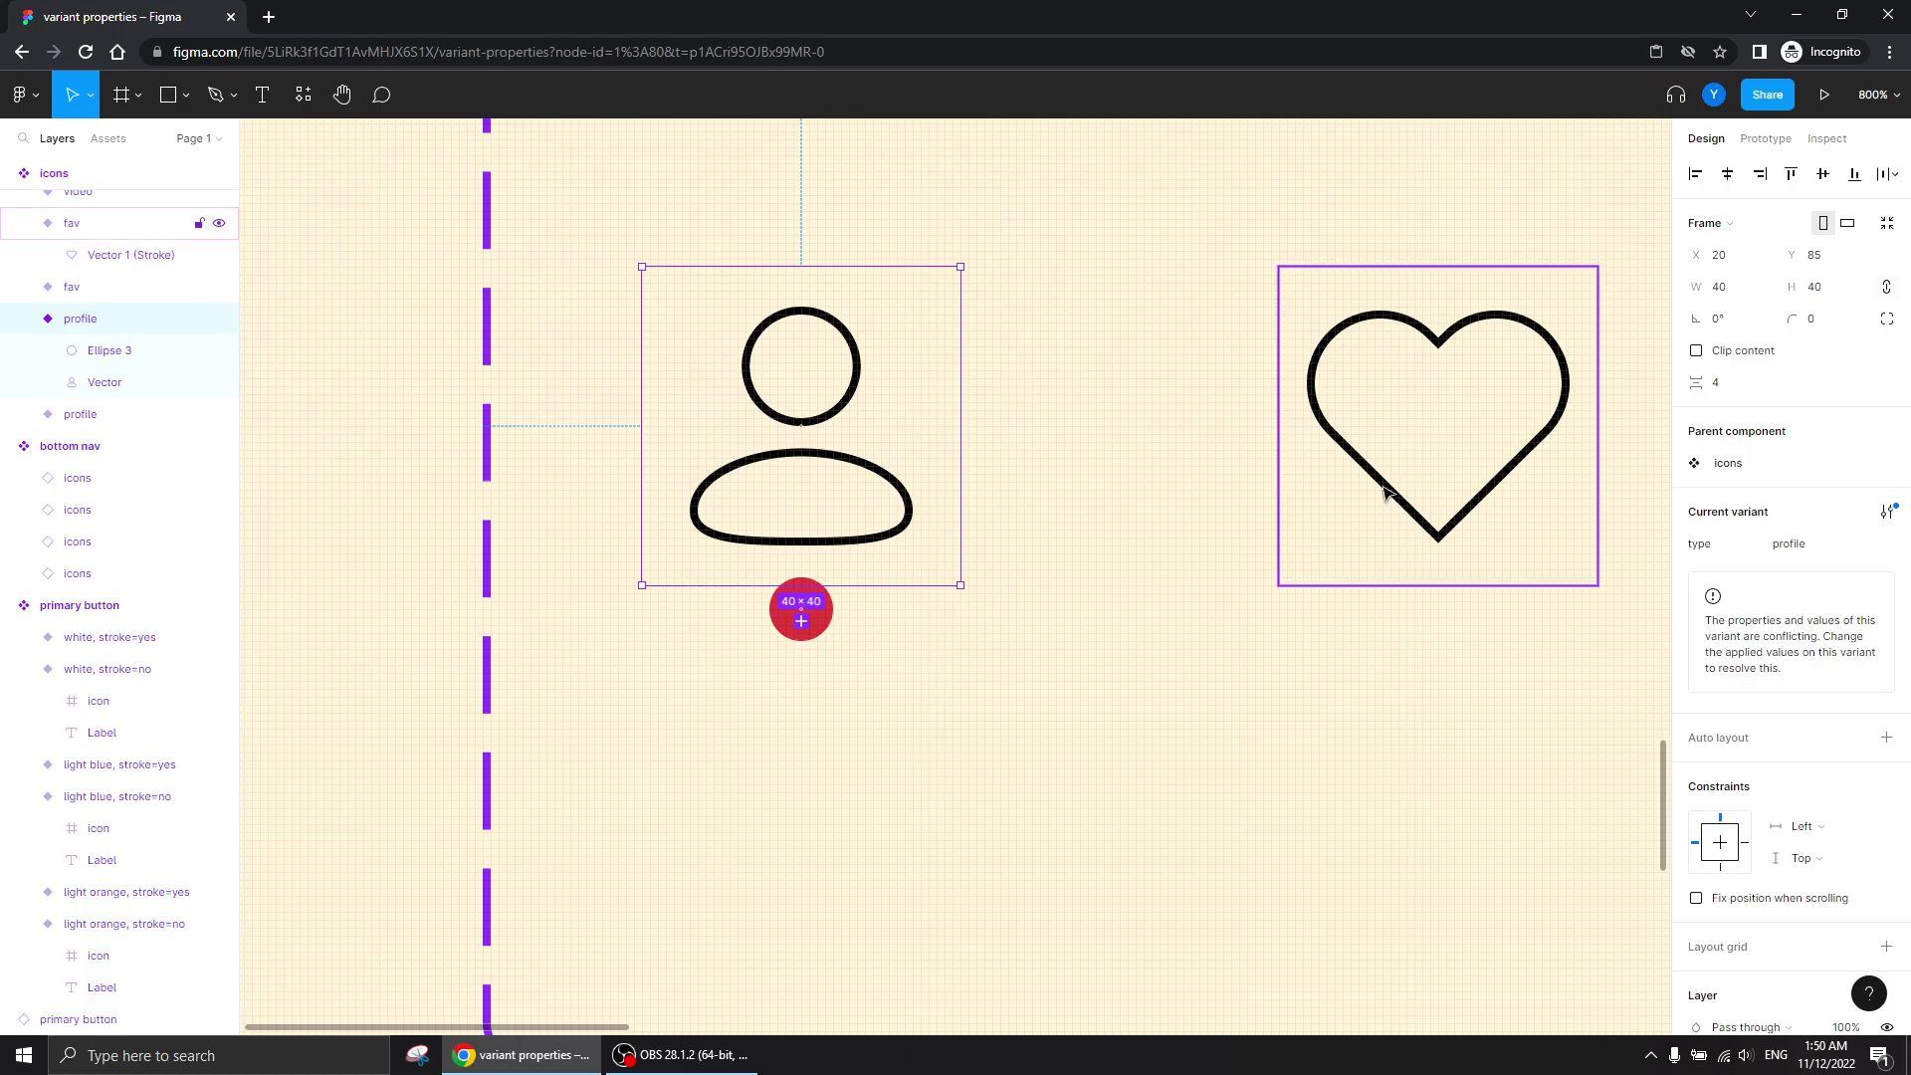
click(1698, 353)
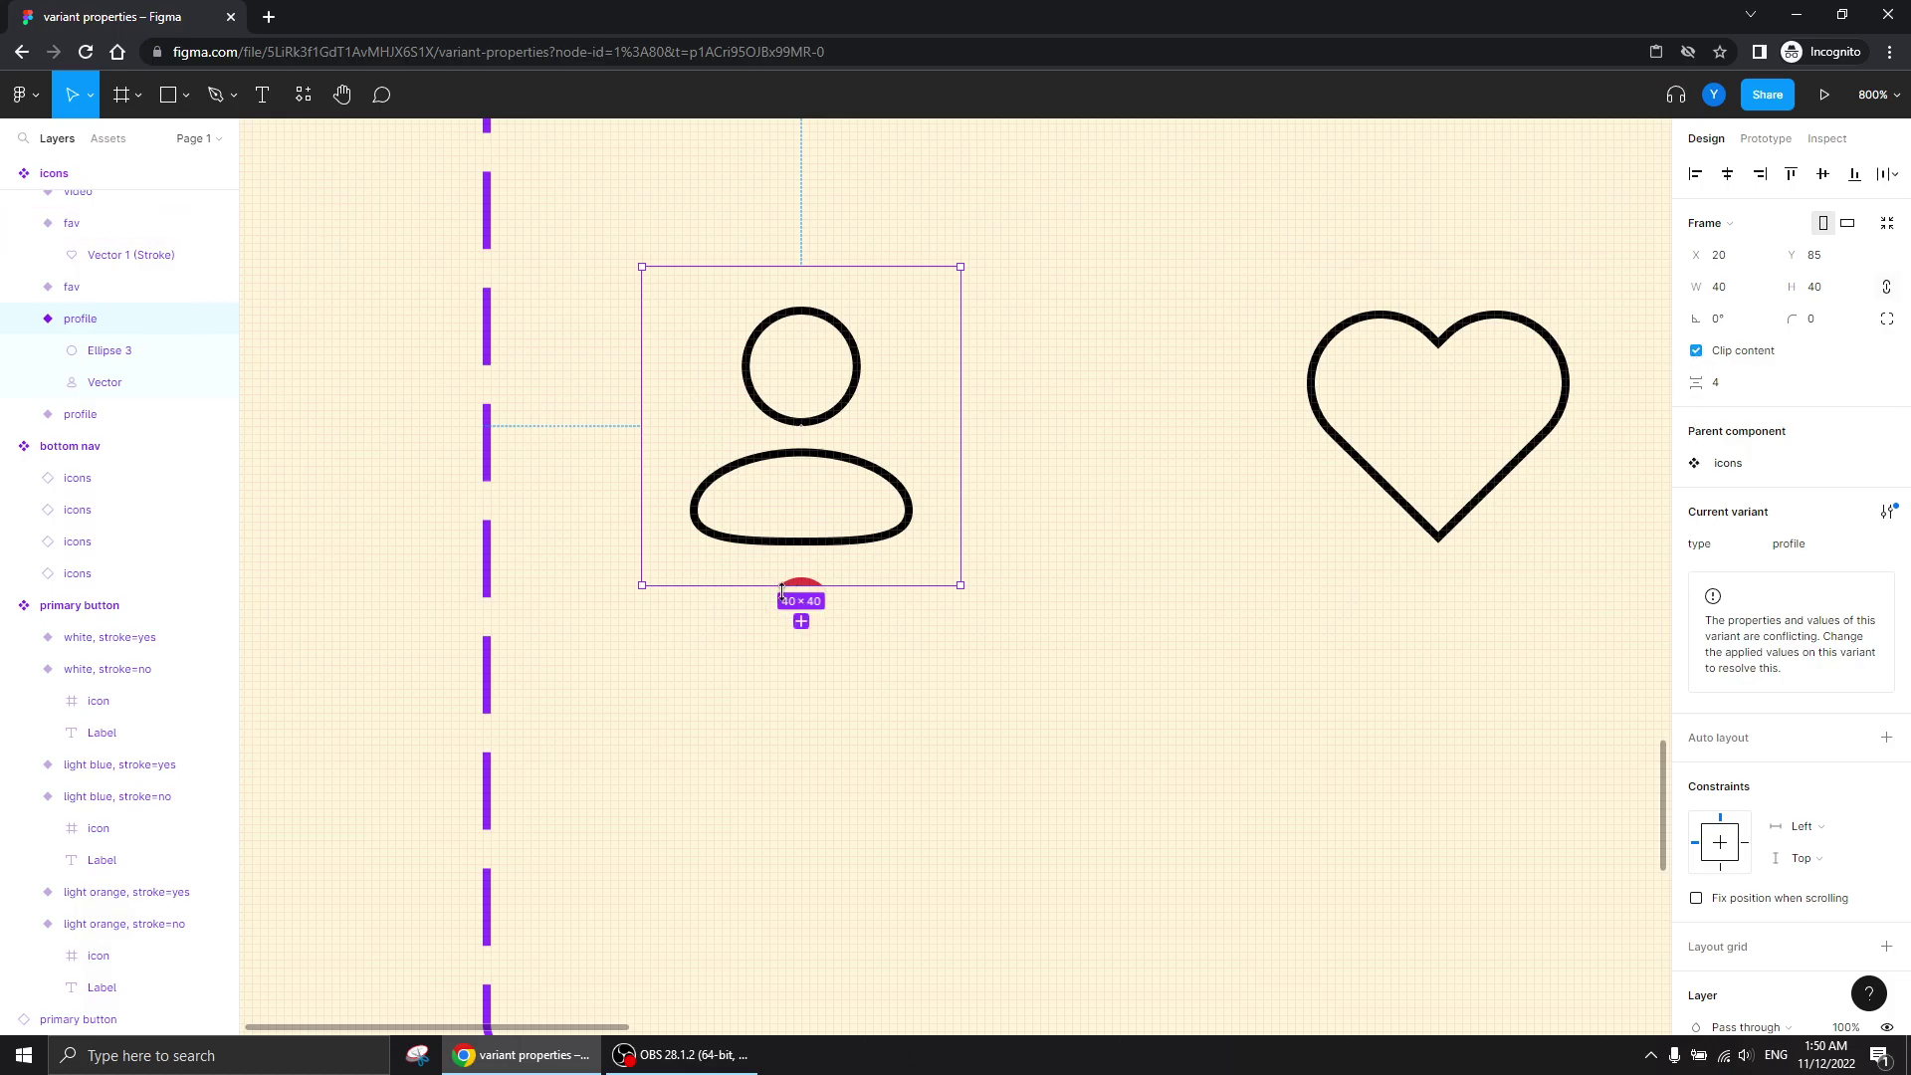
click(1697, 353)
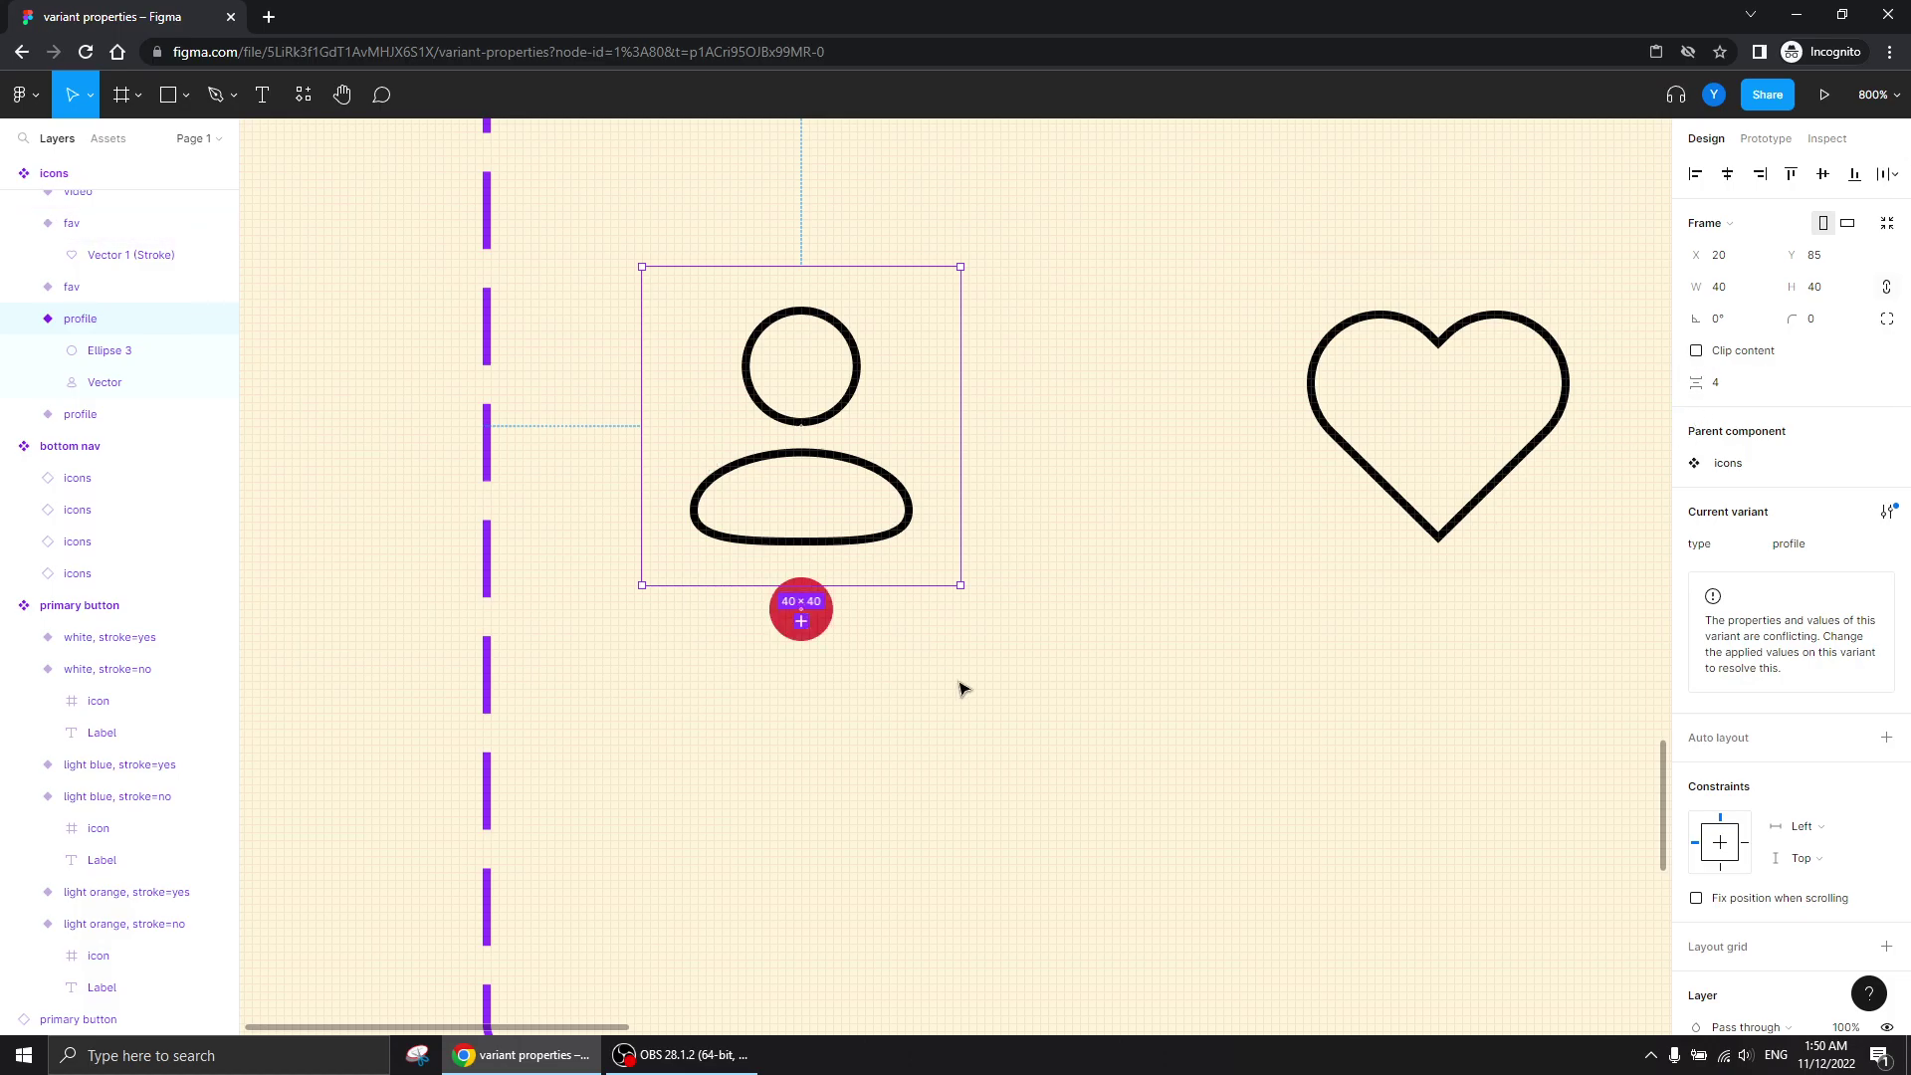
- Copy the red dot from the black person variant into the black heart, play and gear variants
click(797, 637)
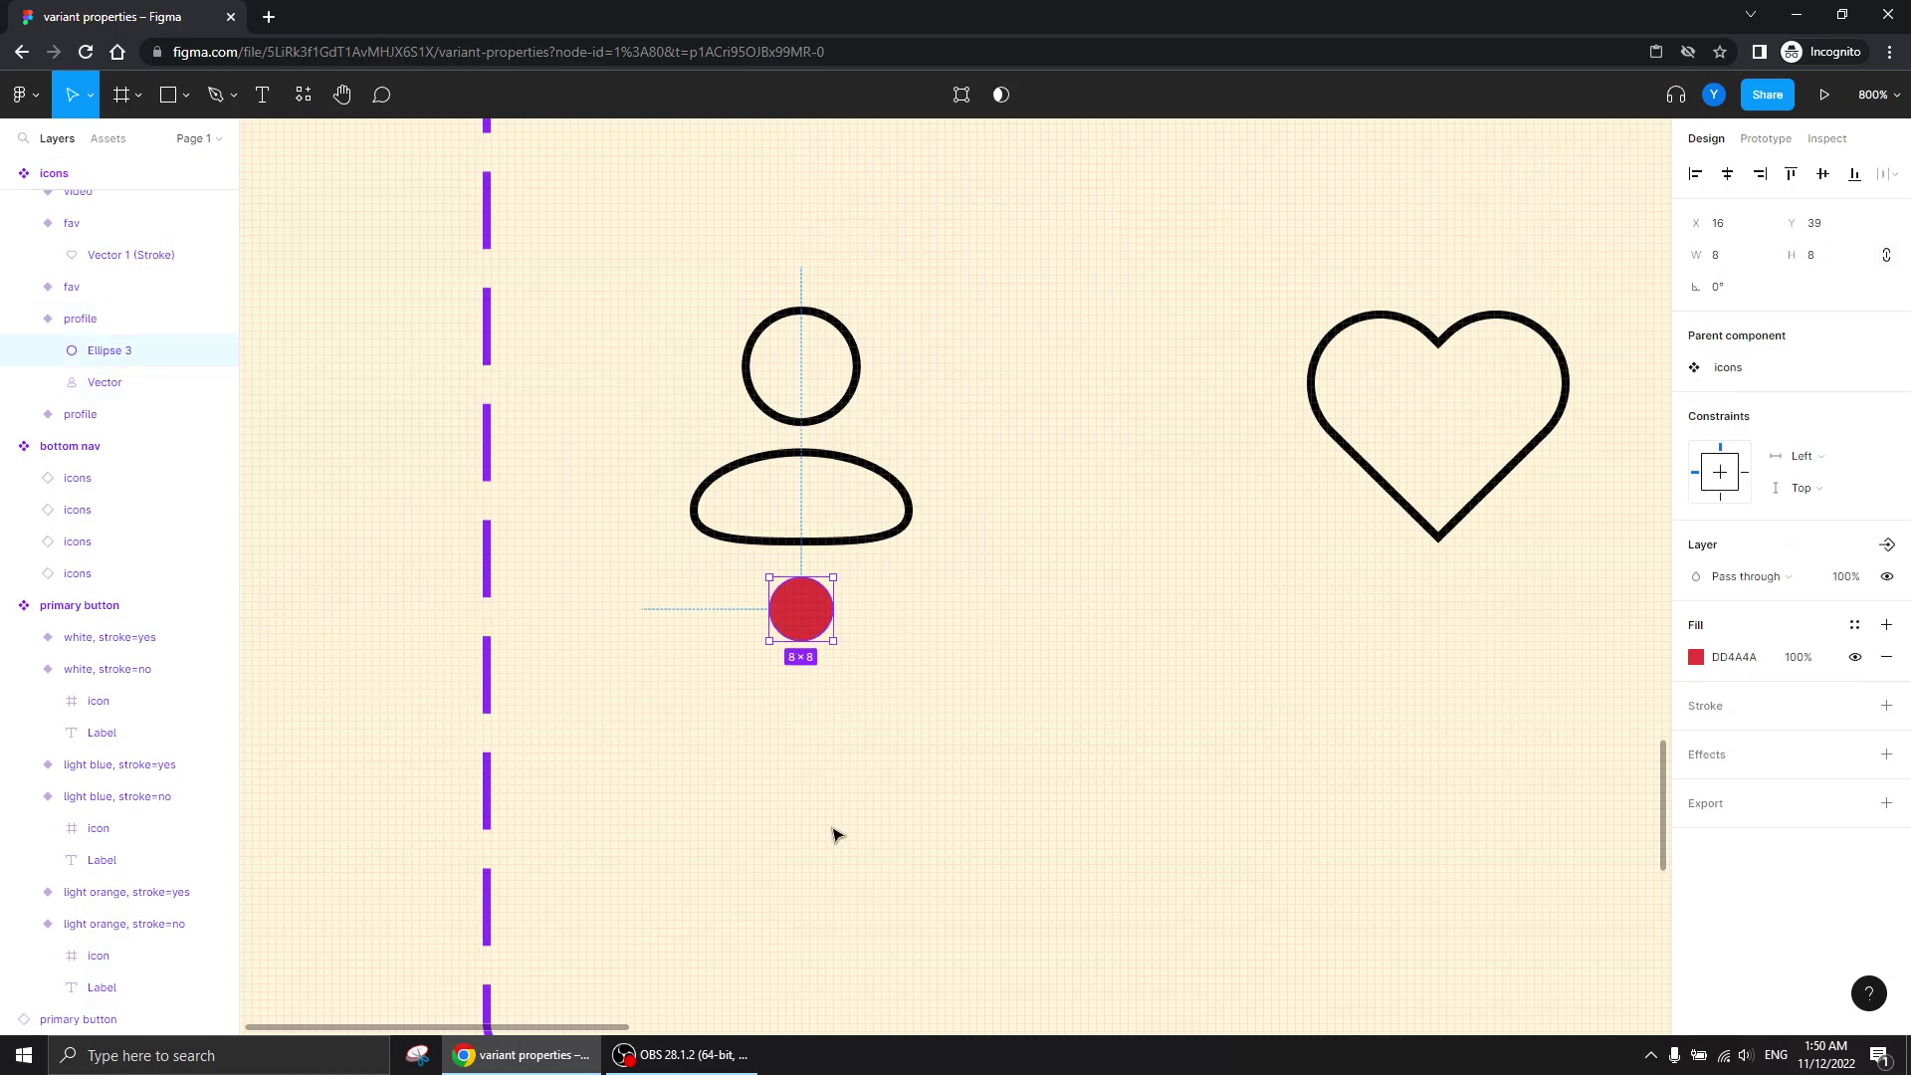
key(minus)
key(minus)
drag(1436, 481, 1017, 638)
key(ctrl+v)
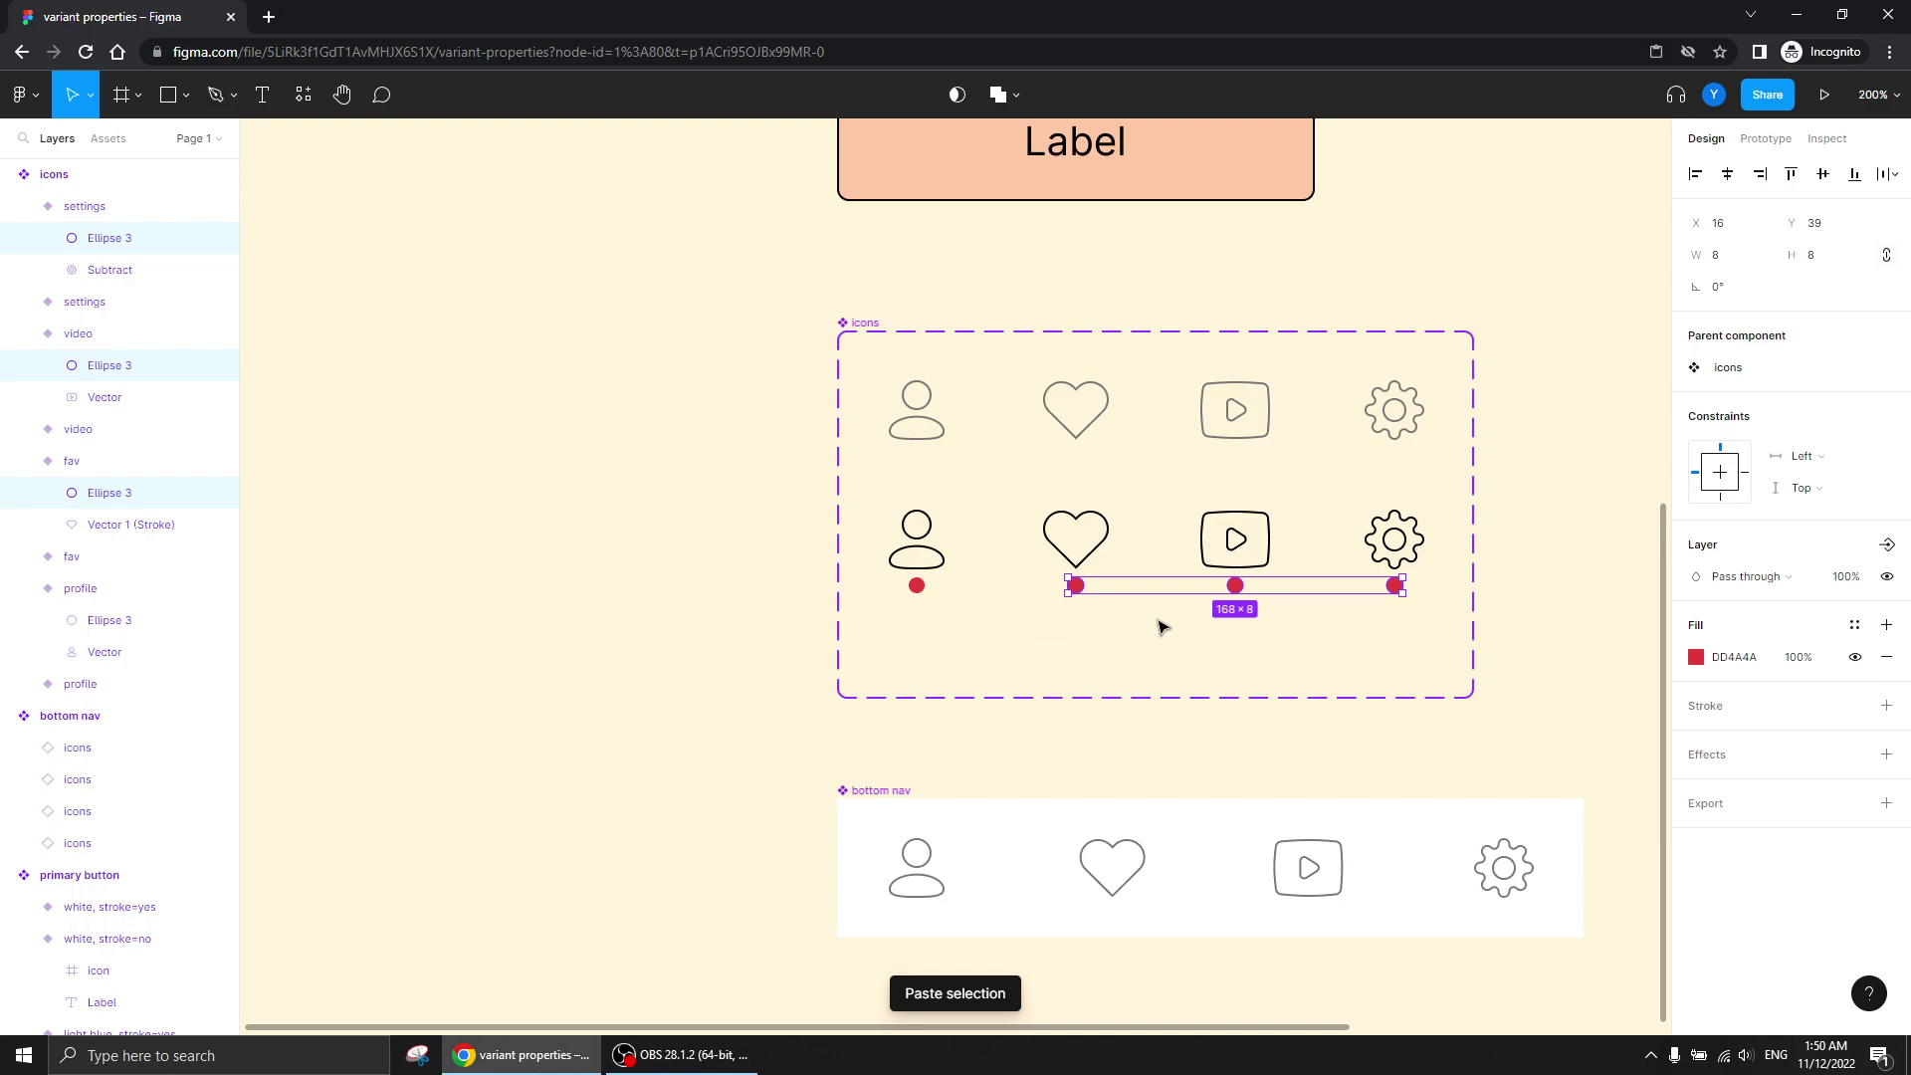
click(1155, 678)
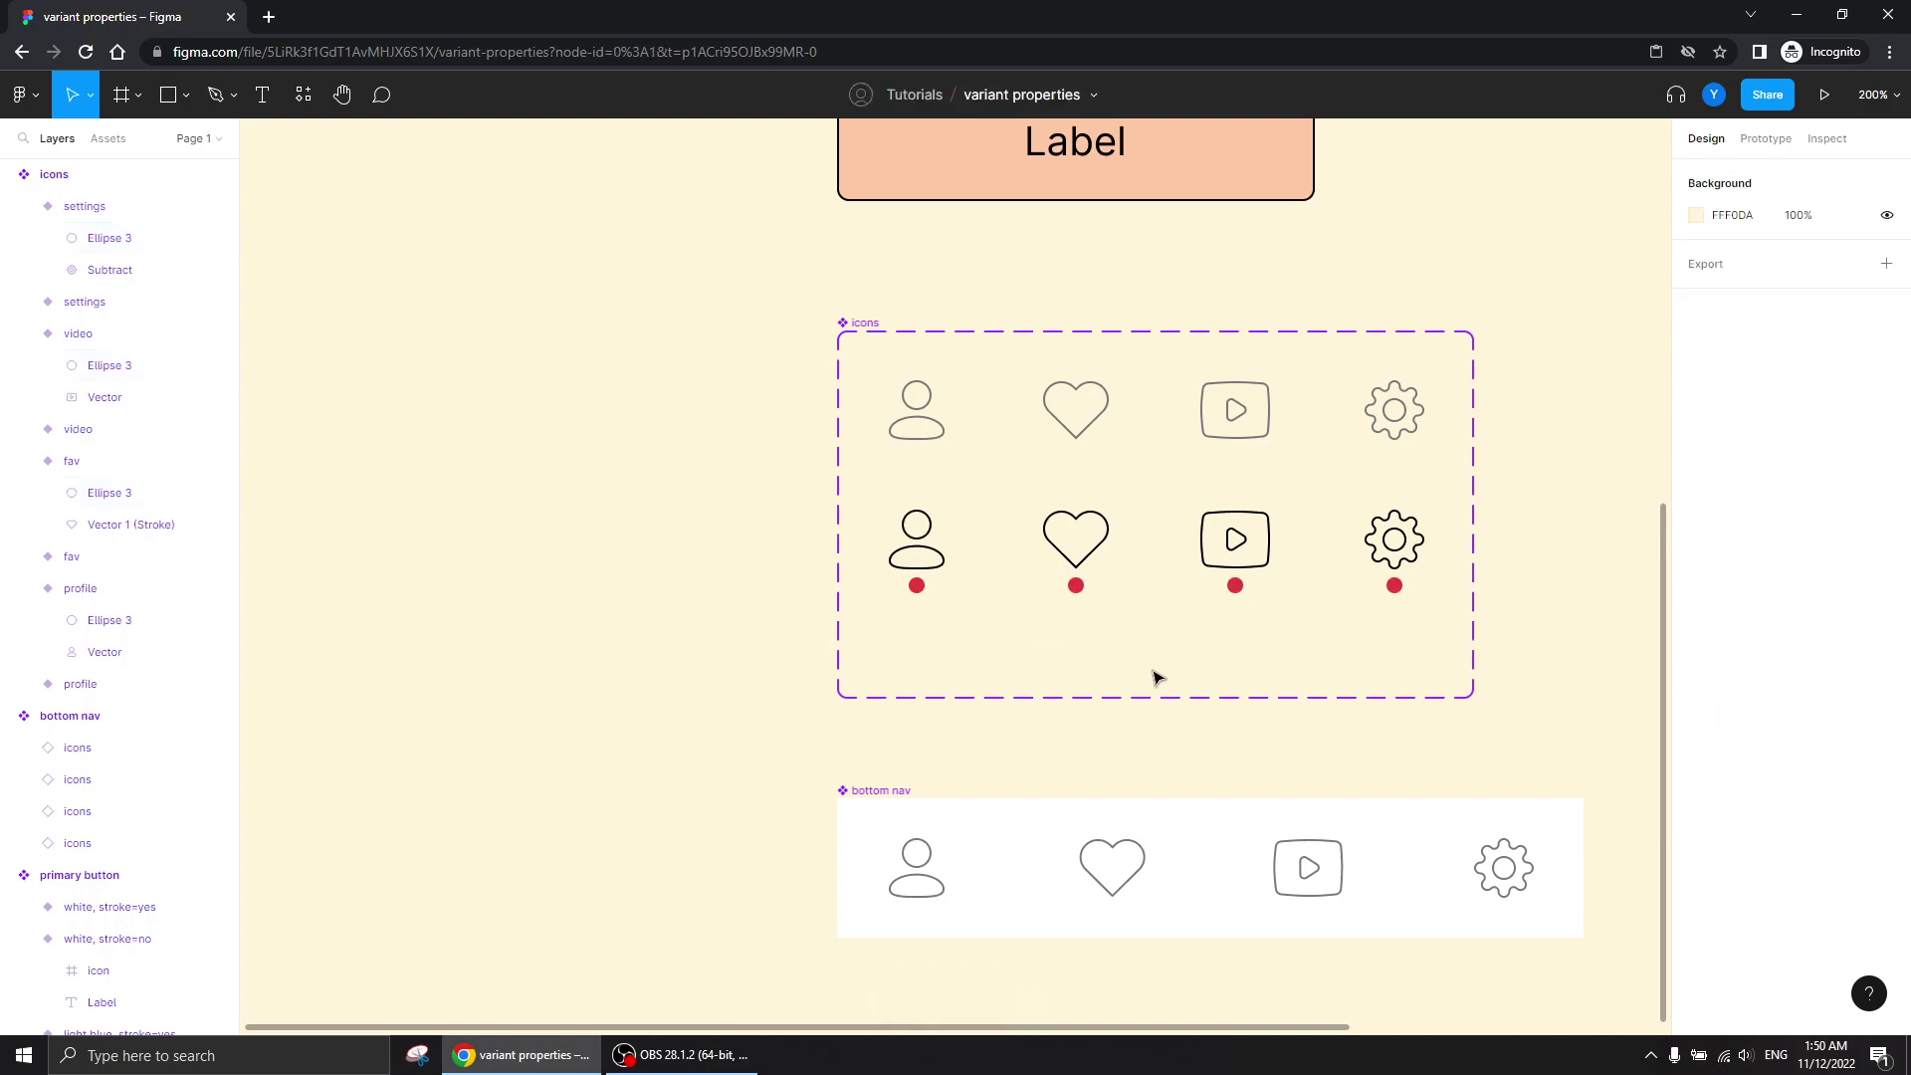
- Select the red dots under all four black icons and move them down together to Y 40
double_click(1394, 588)
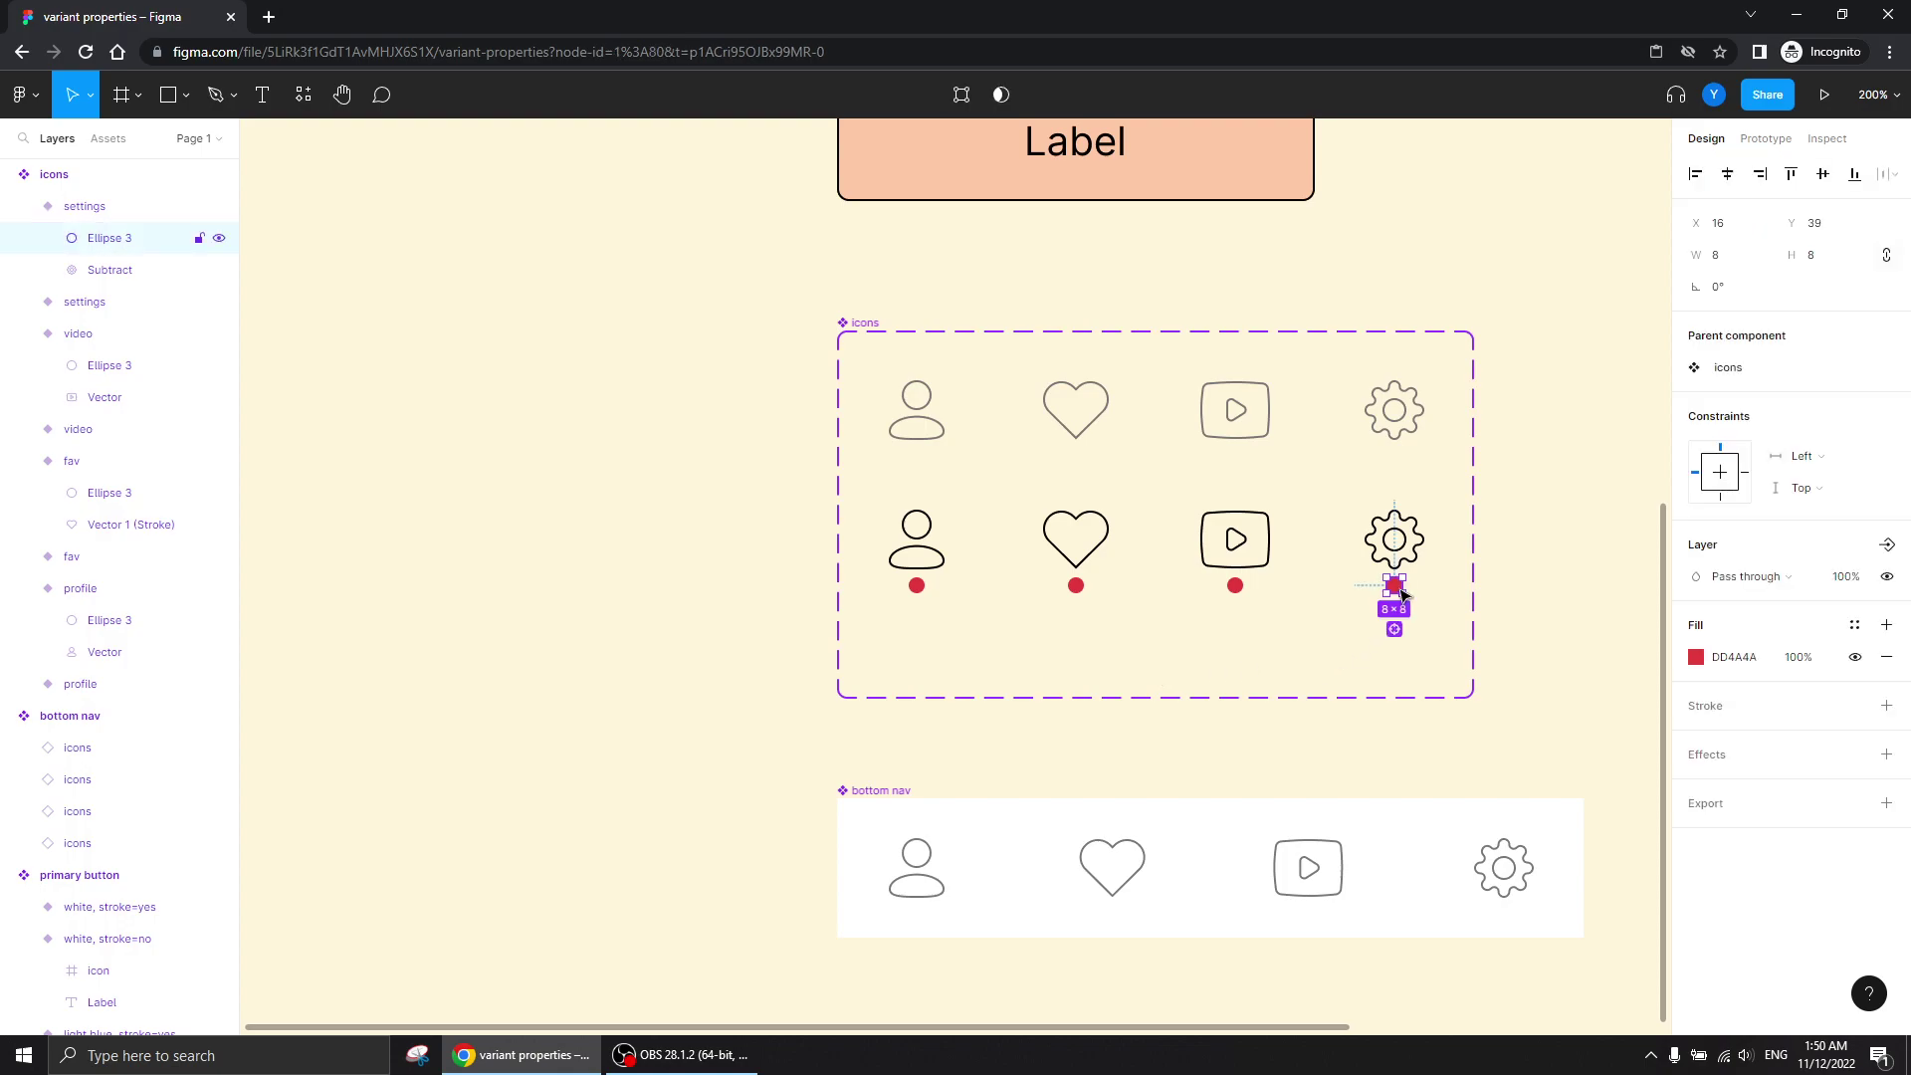
double_click(1236, 586)
double_click(1075, 587)
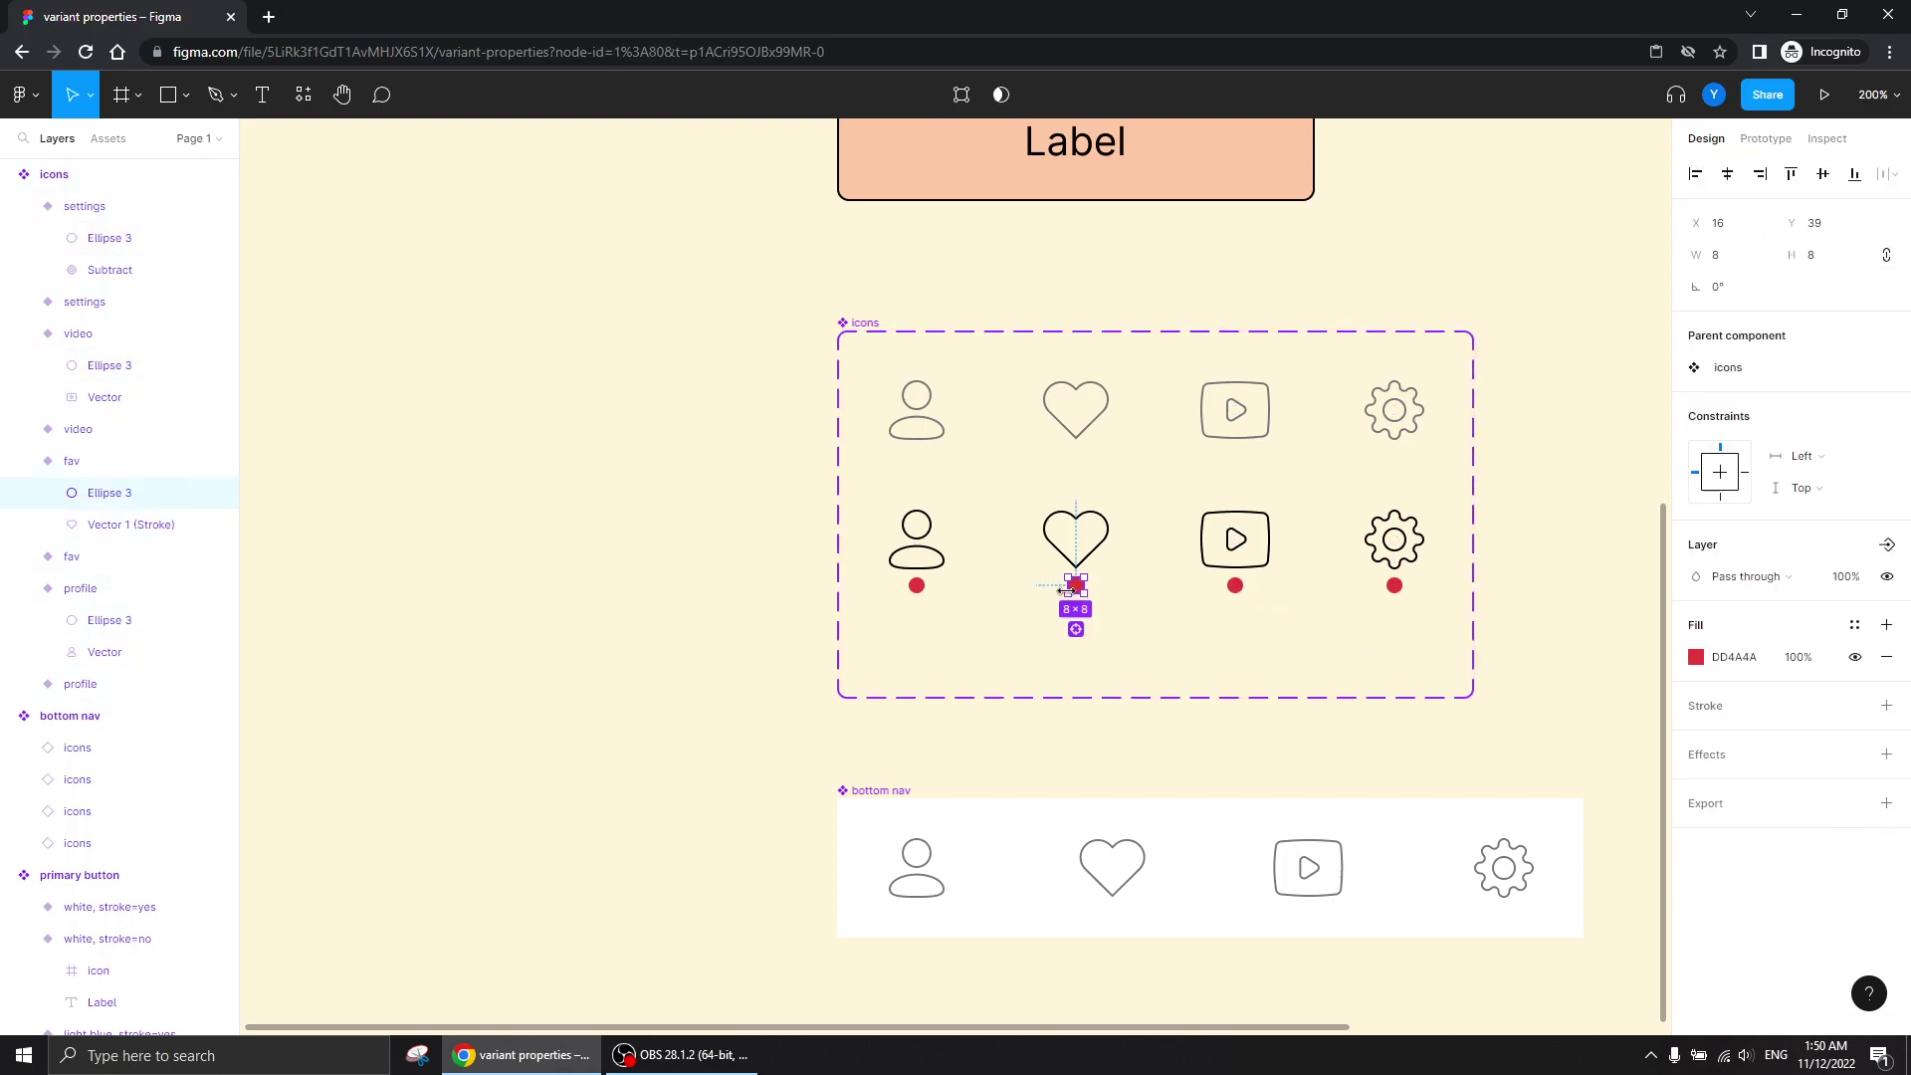
shift+click(1236, 585)
shift+click(1394, 585)
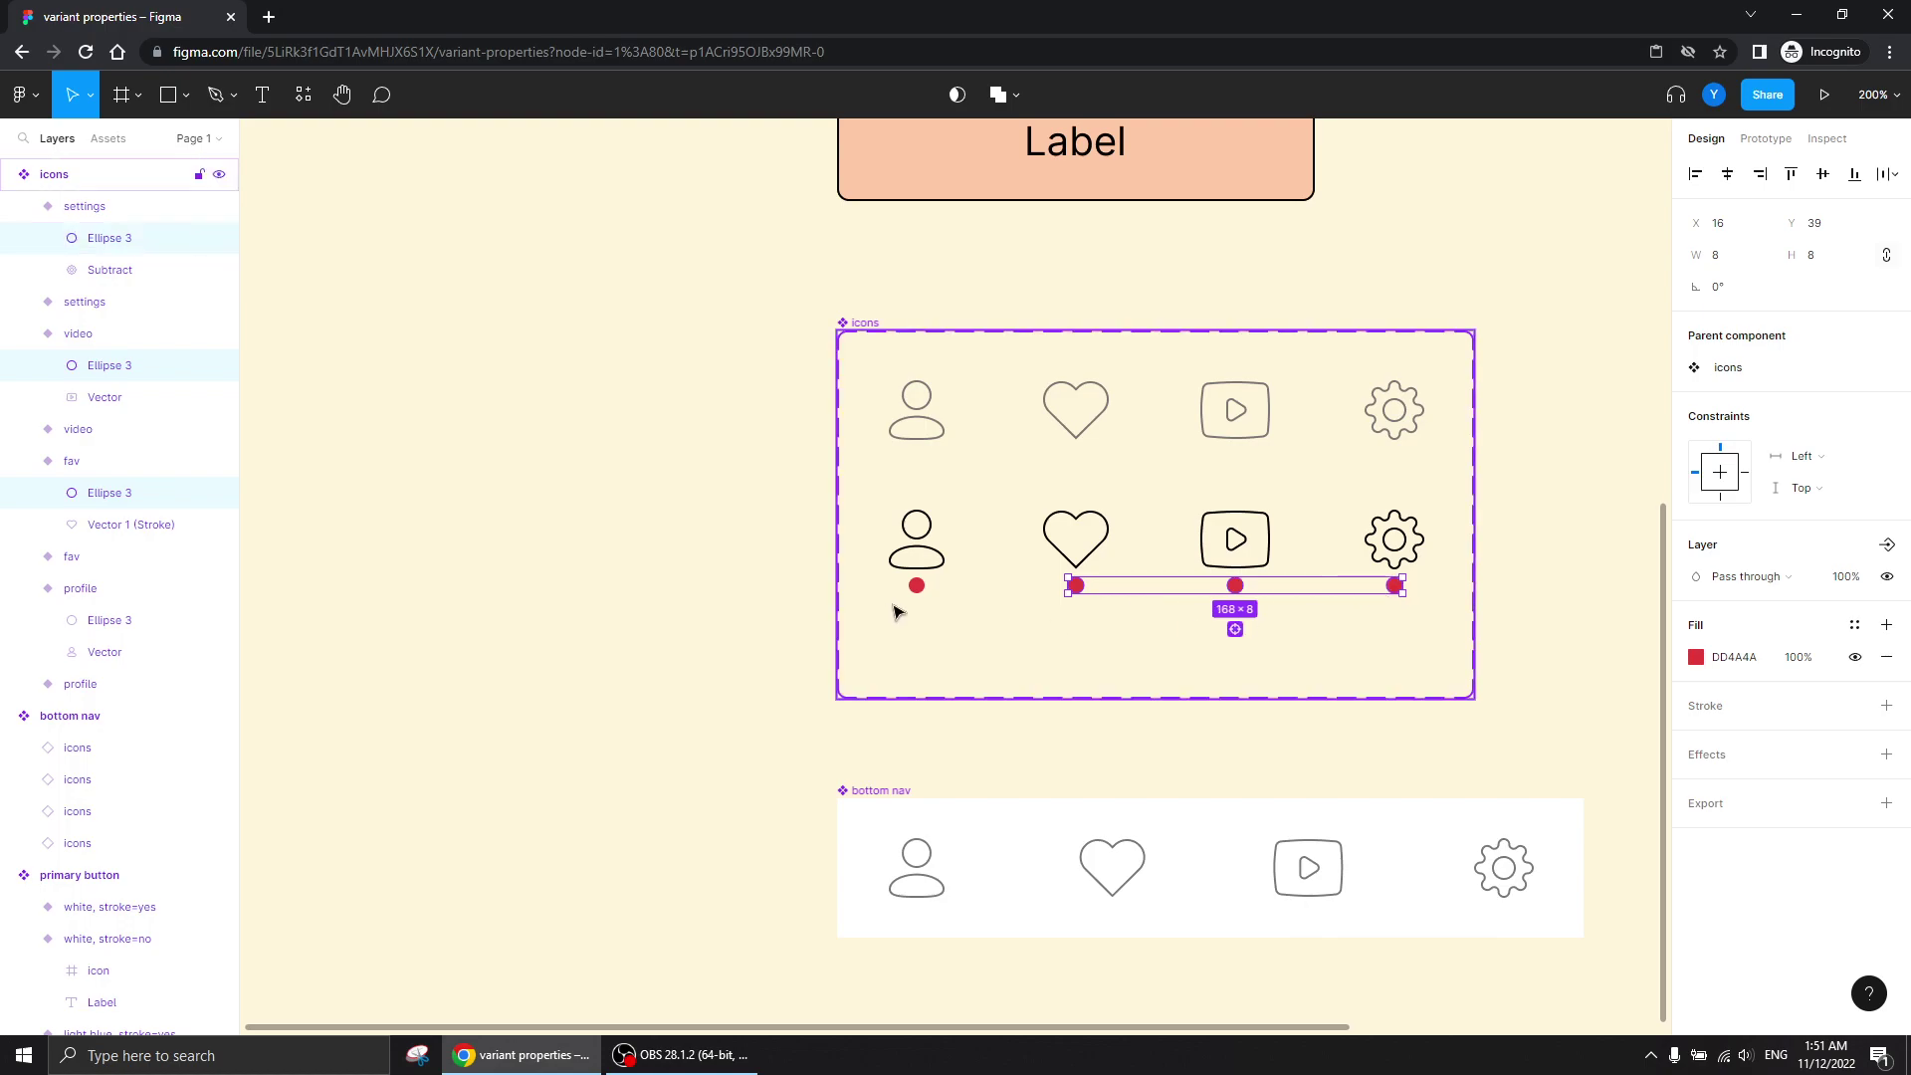
shift+click(917, 585)
key(Down)
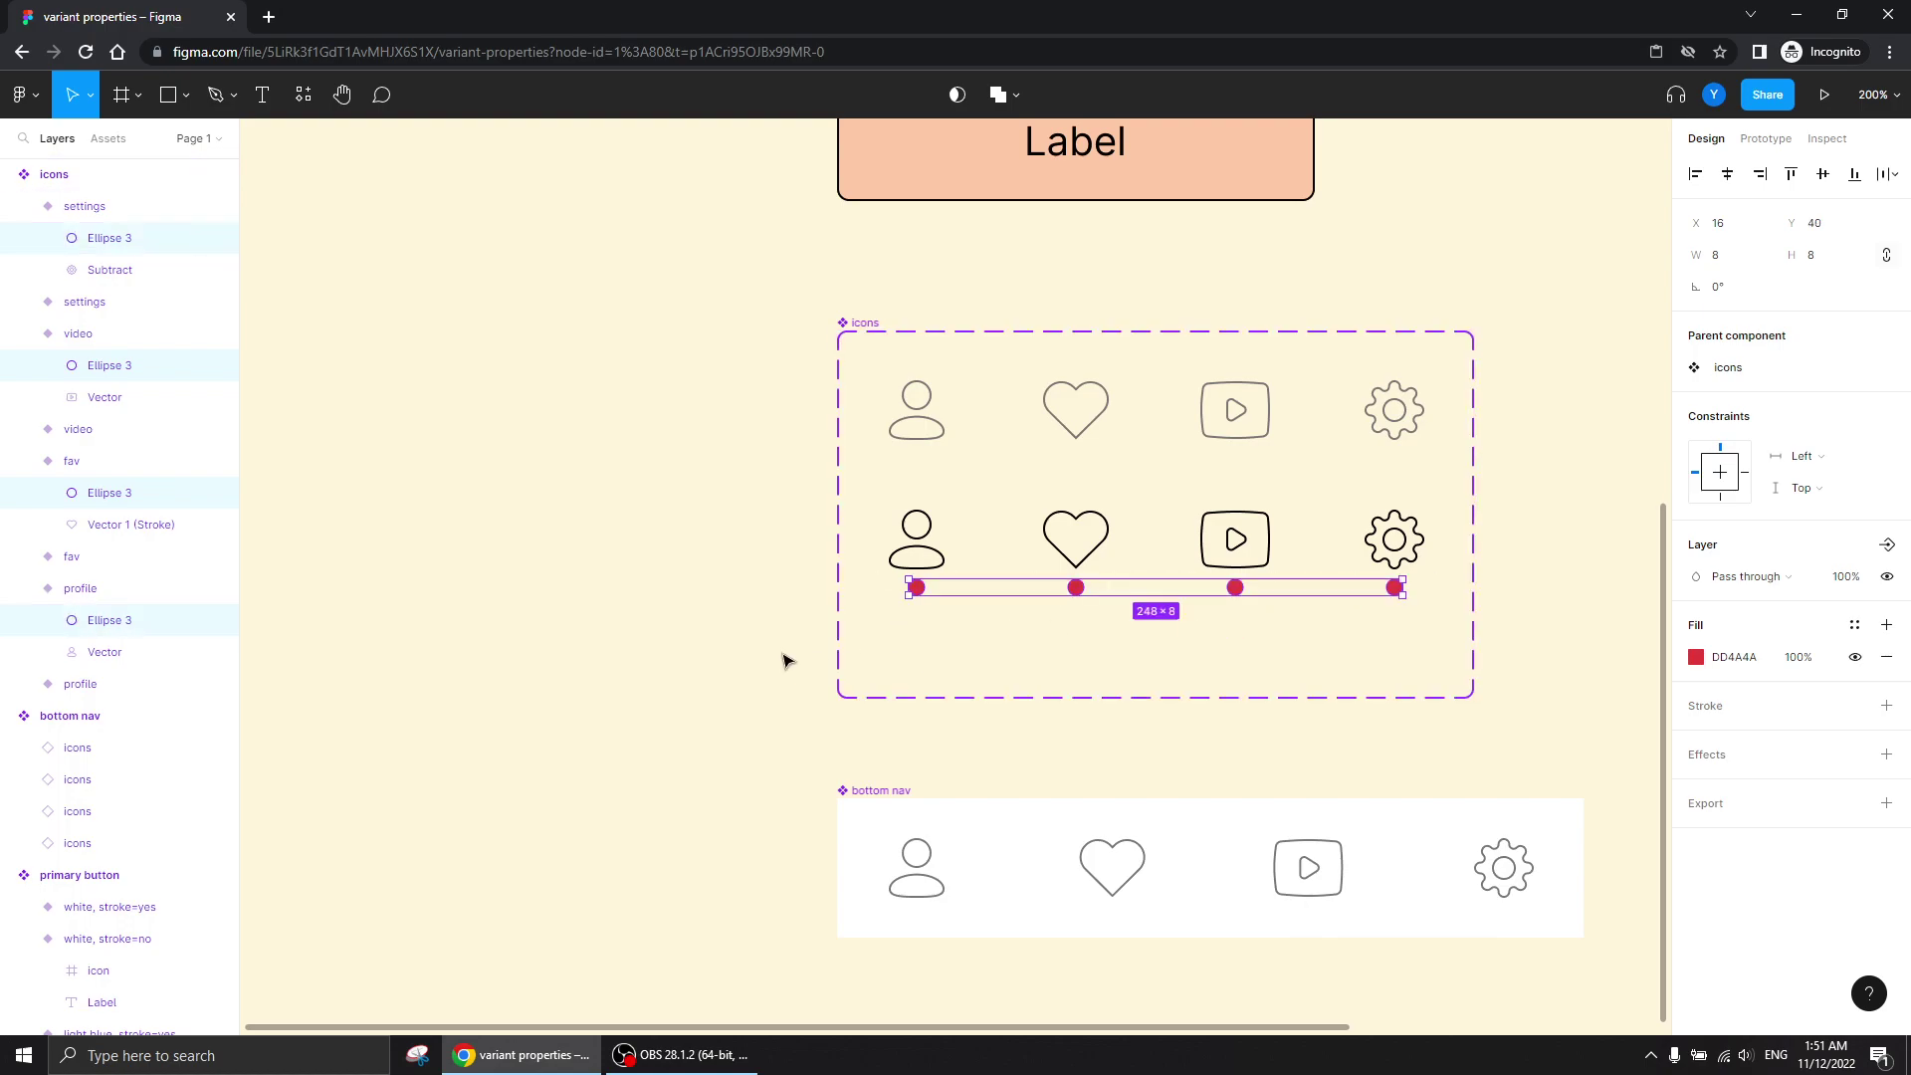
click(783, 660)
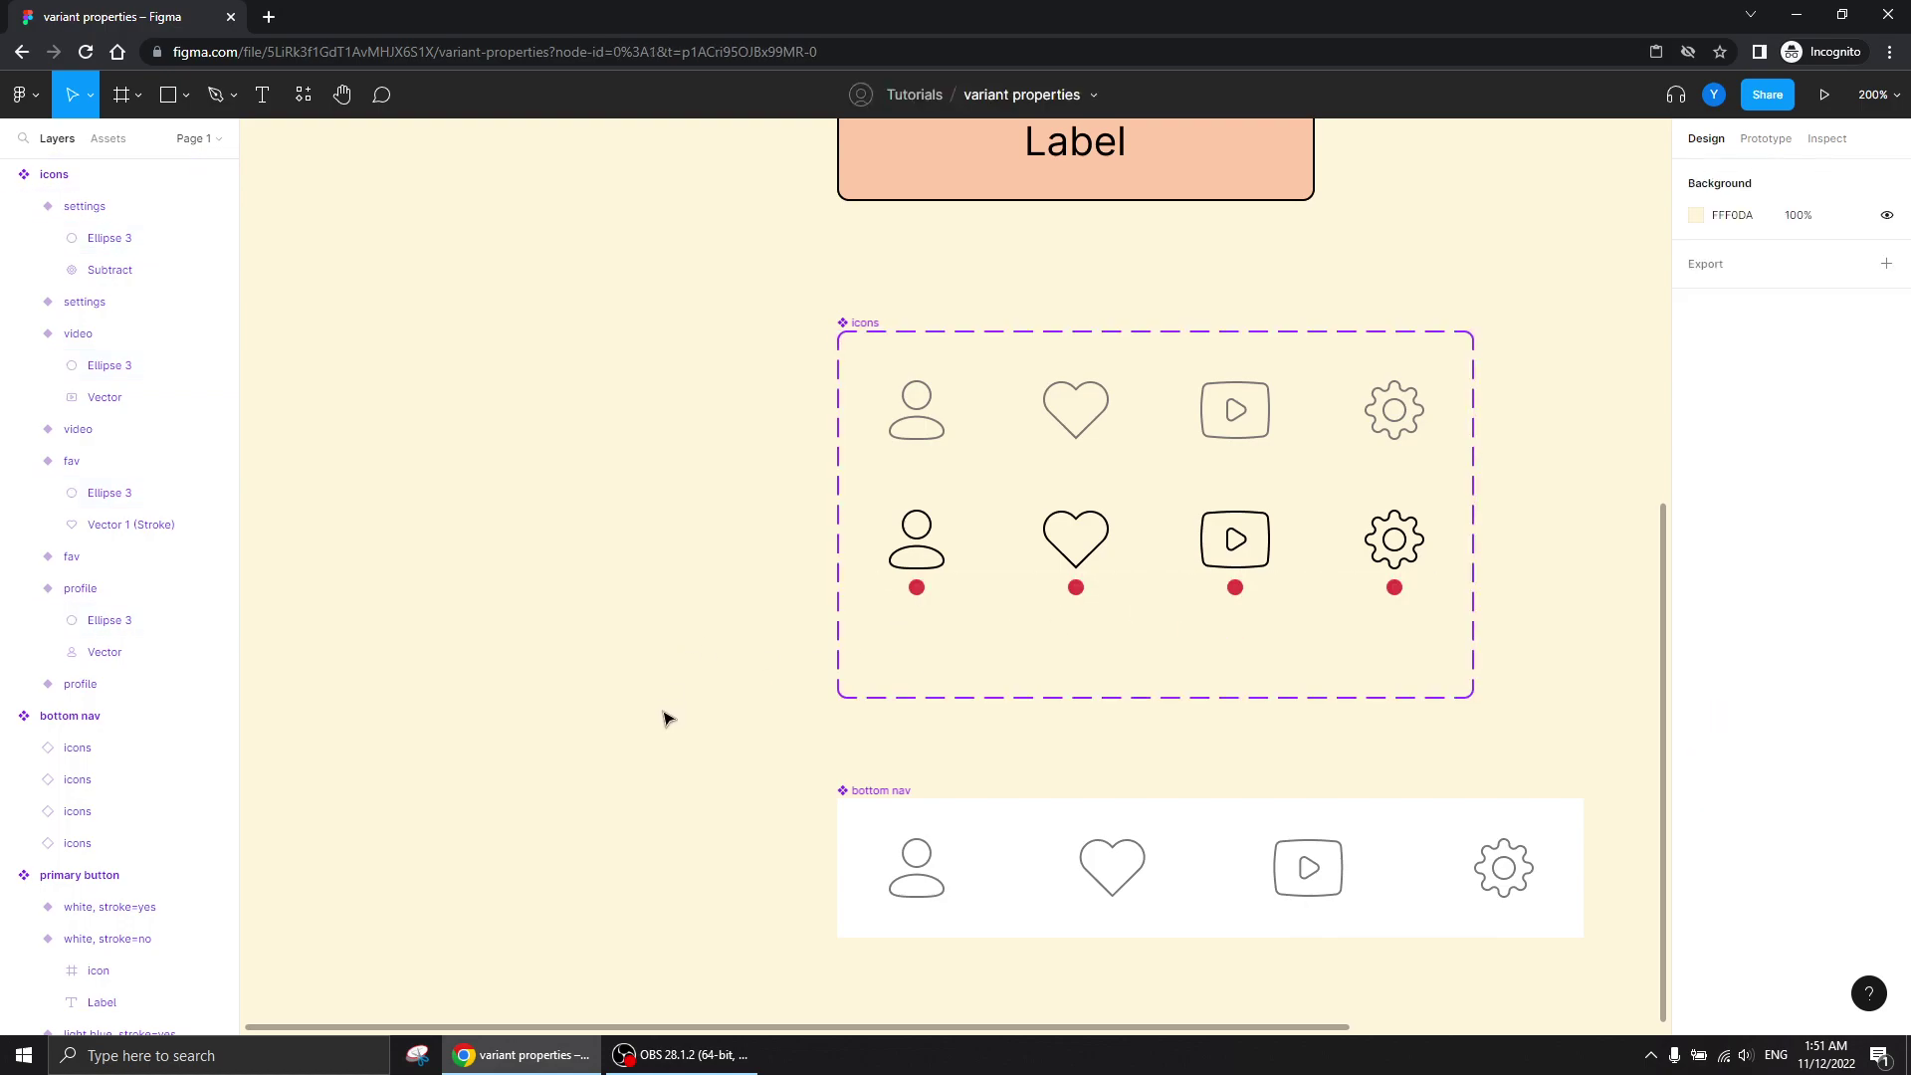
- Add a variant property named "selected" with the value Default to the icons component set
drag(1138, 624, 848, 647)
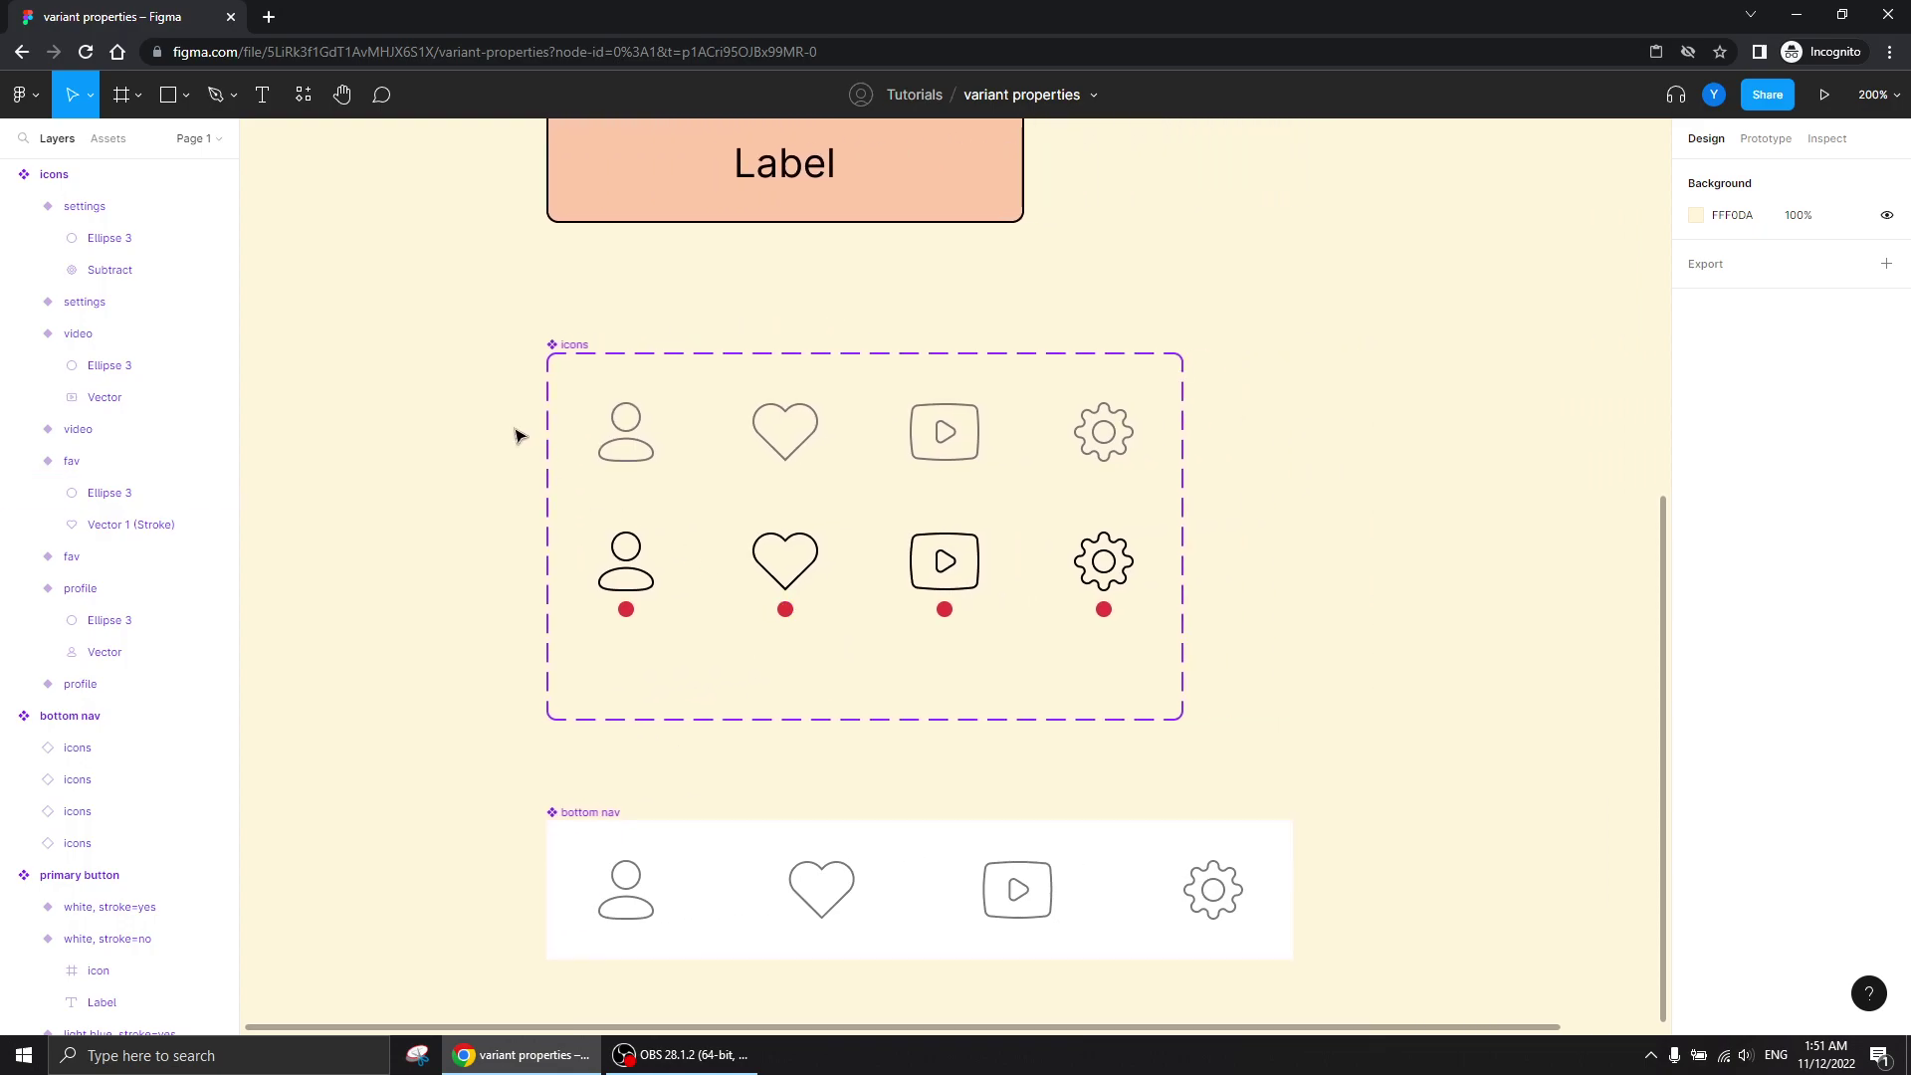
click(578, 355)
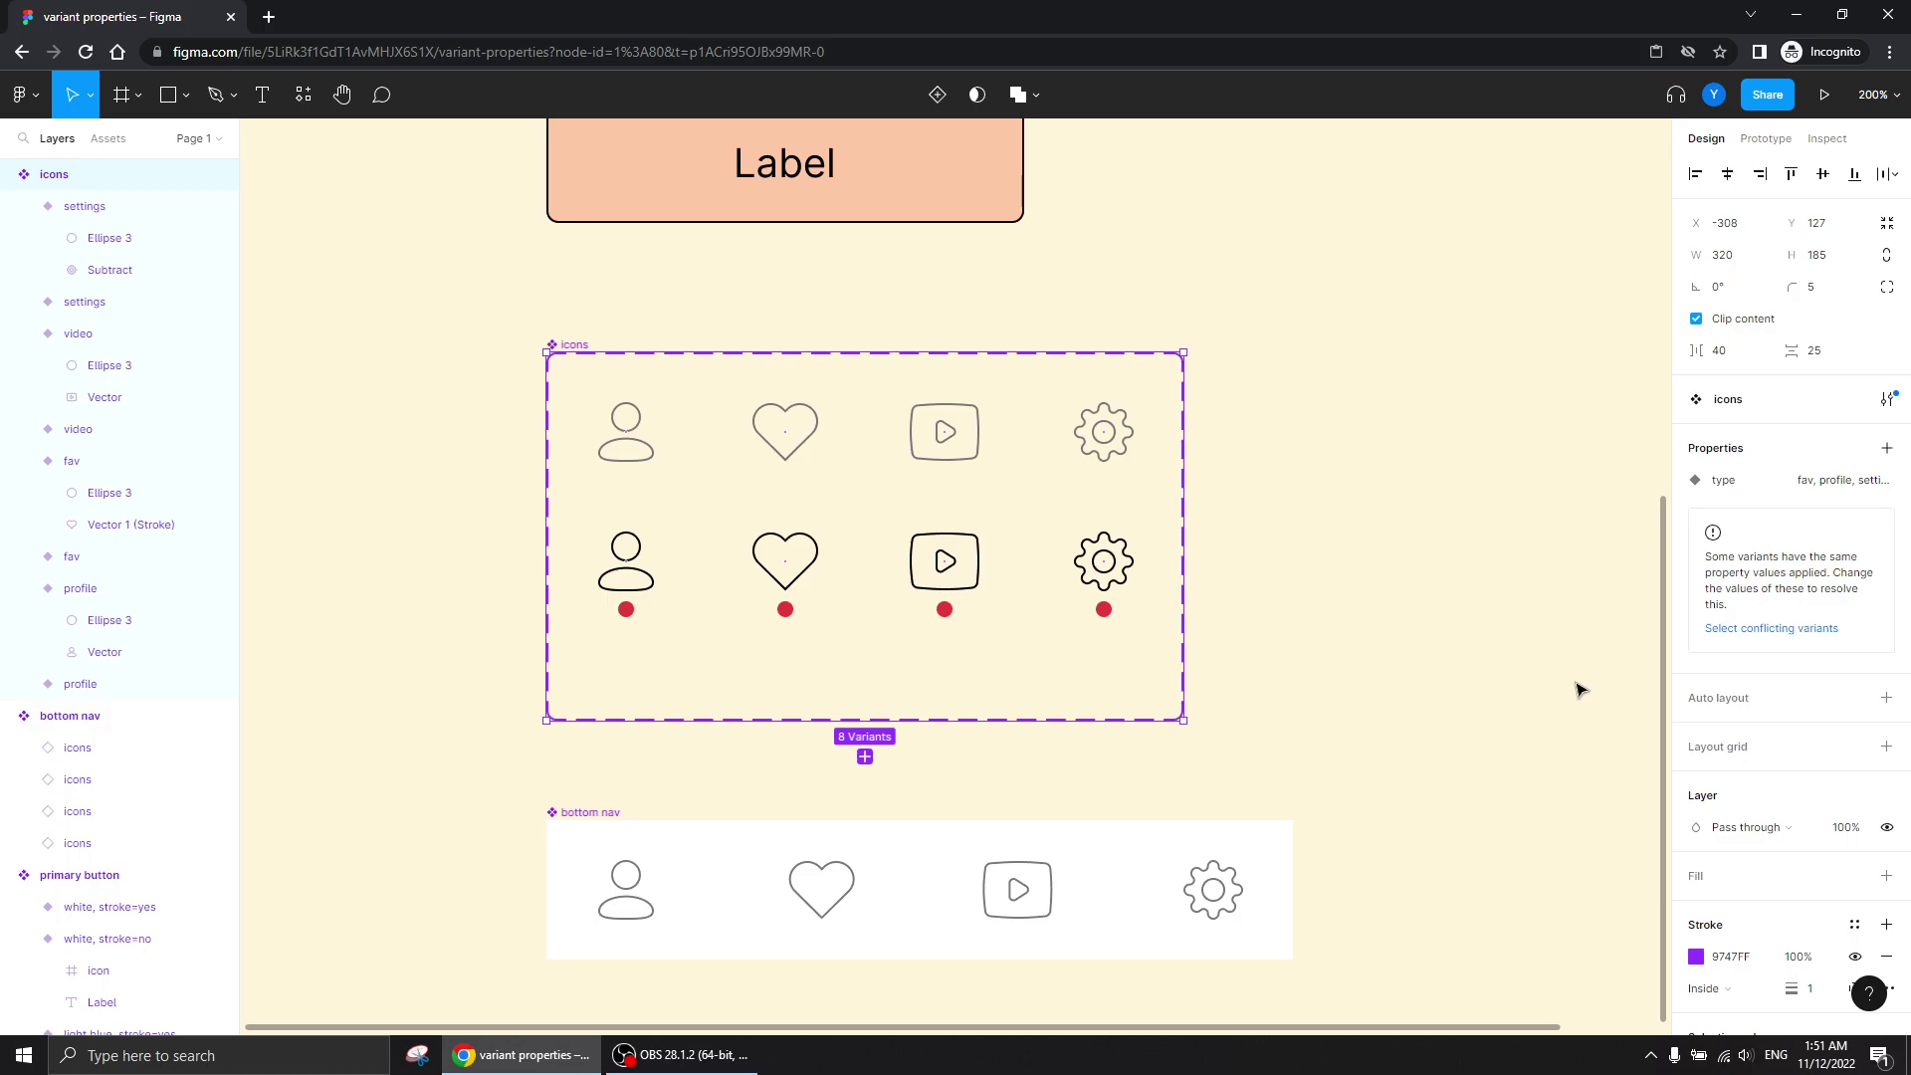
click(1886, 449)
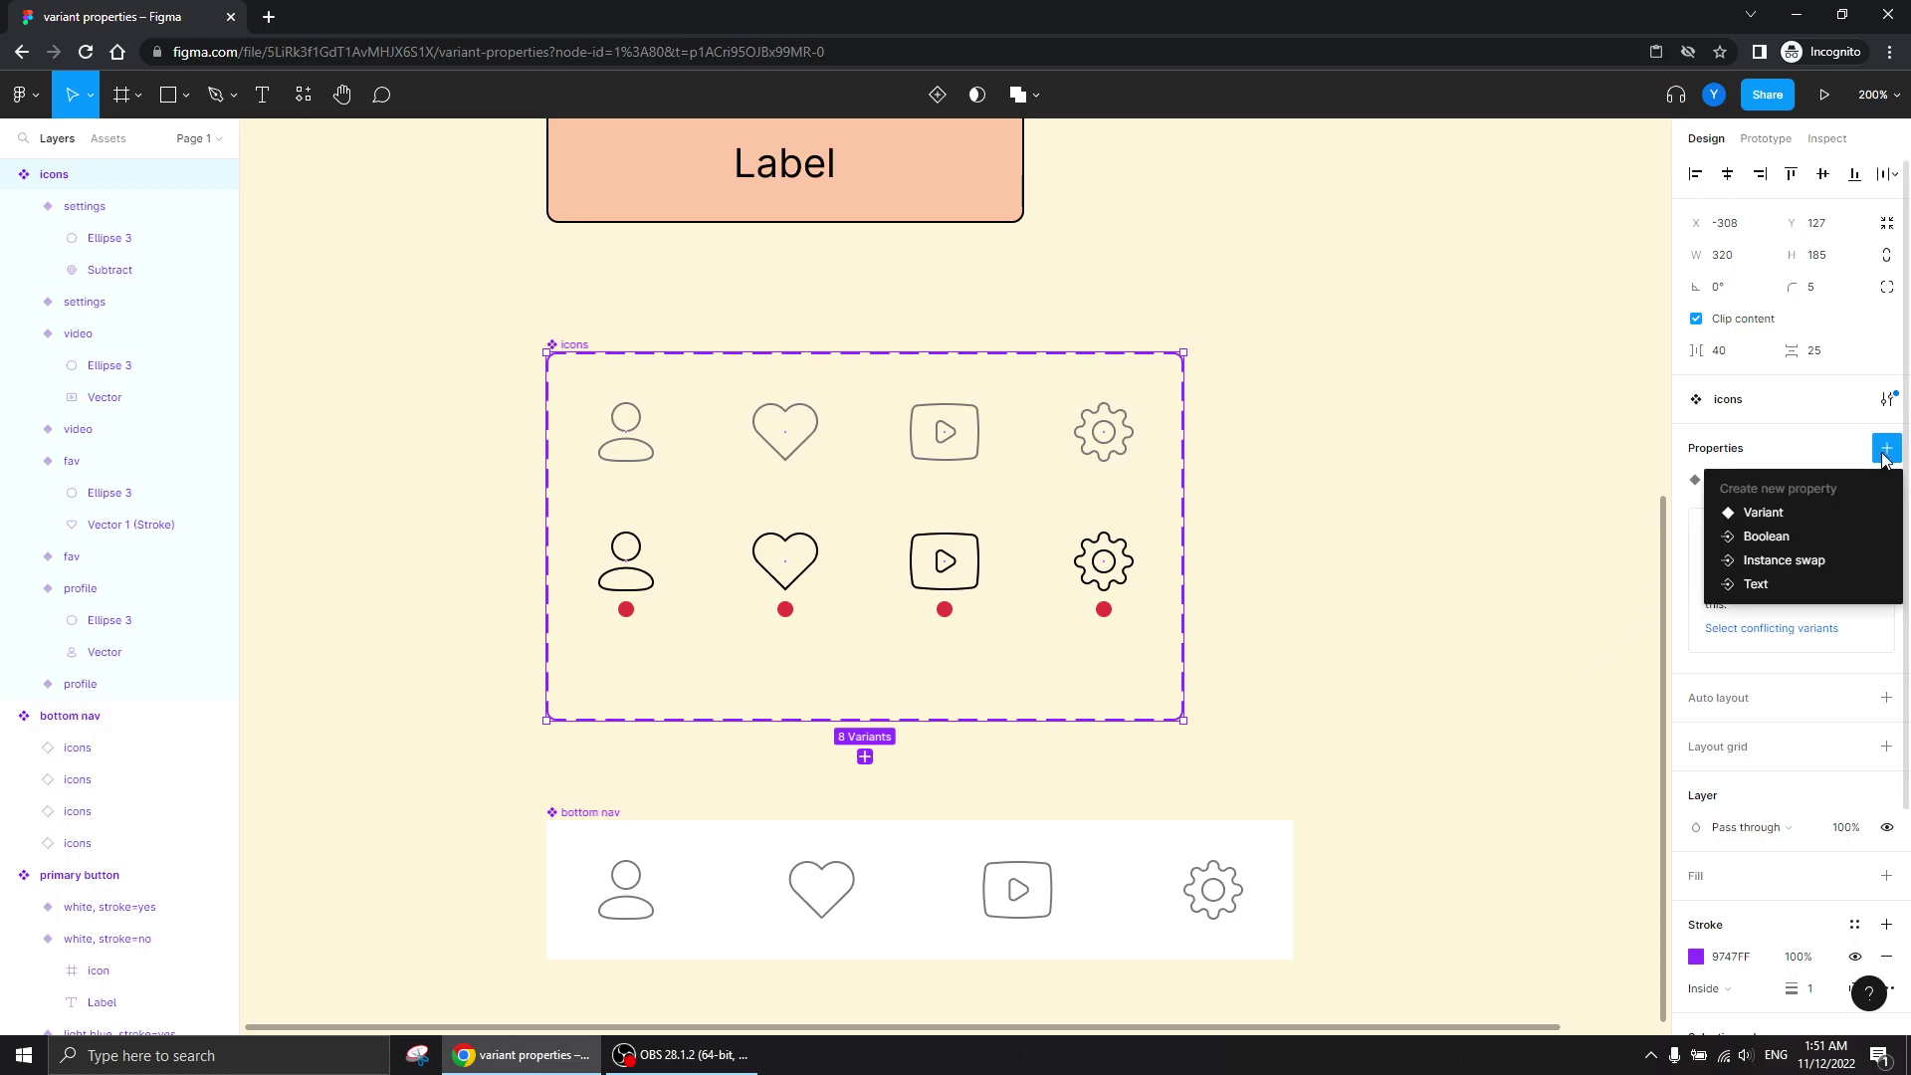
click(1763, 513)
text(selected)
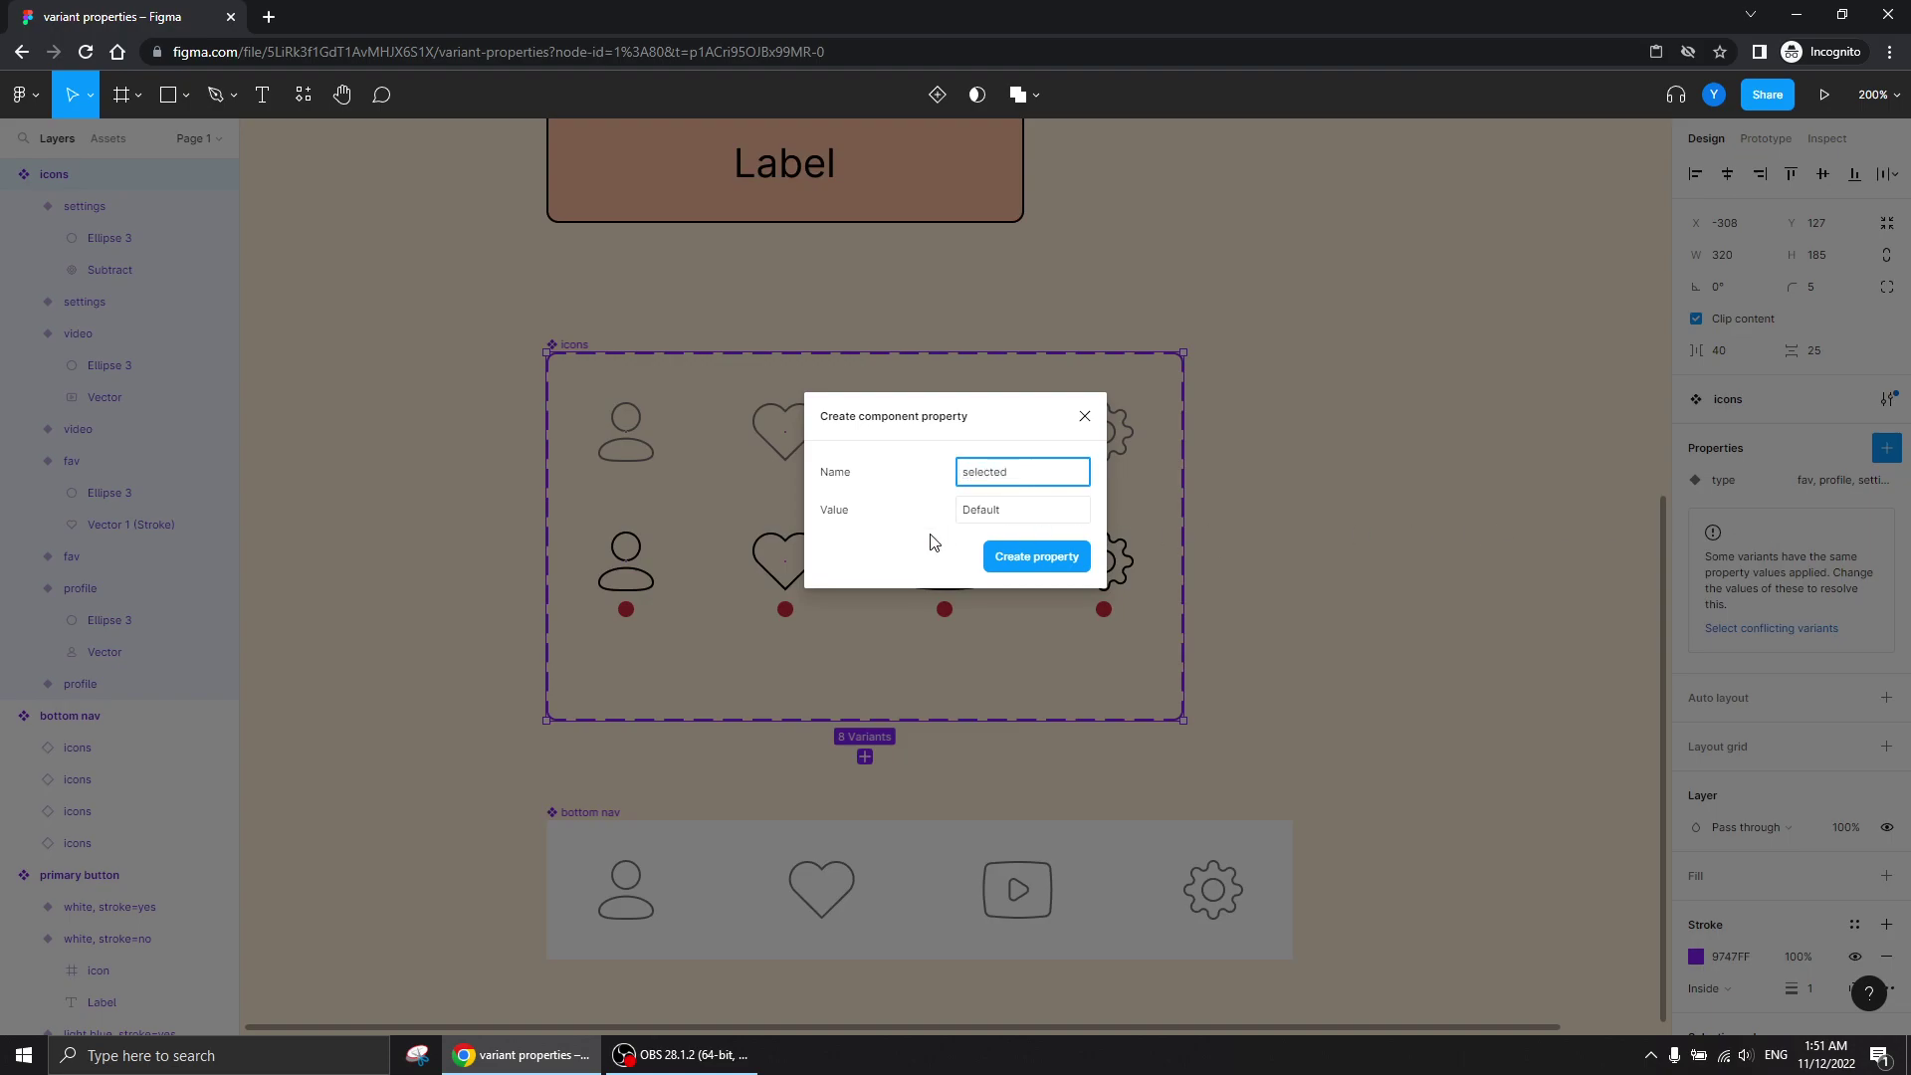
click(1013, 564)
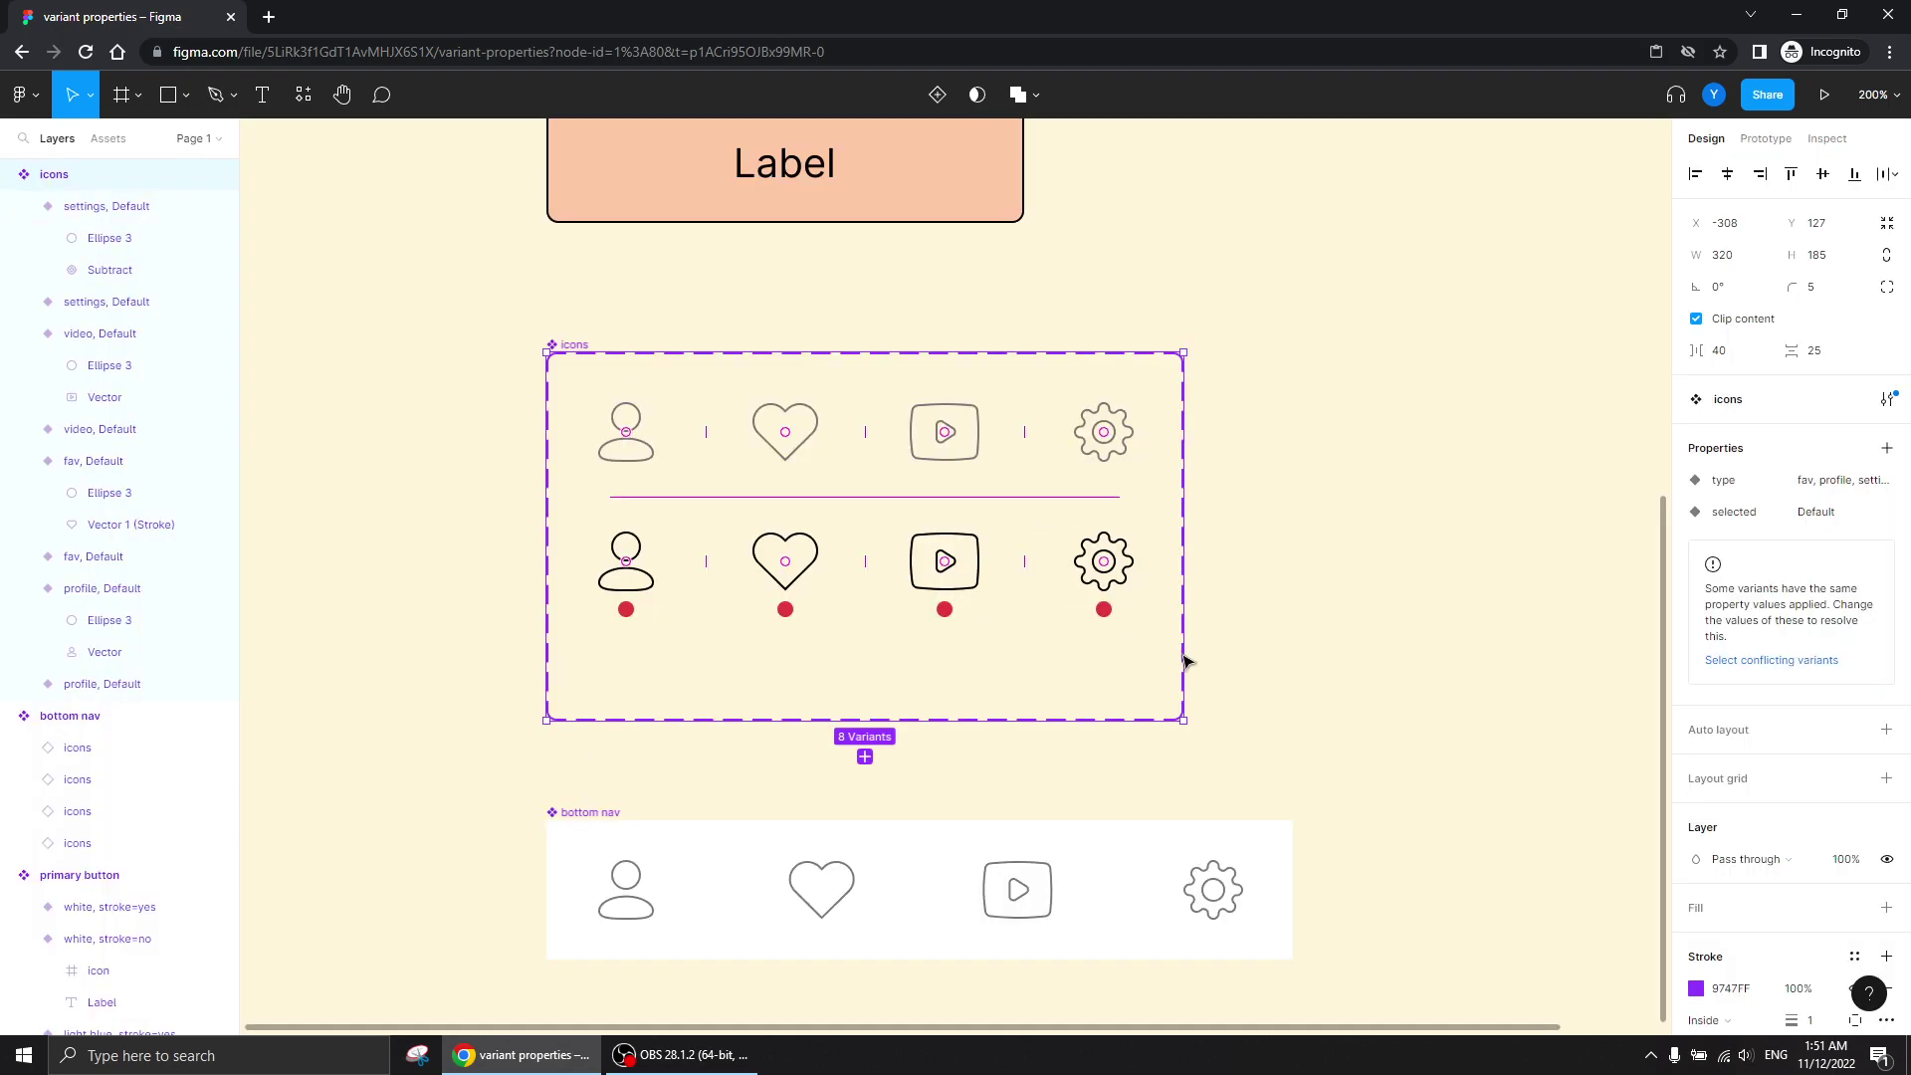
- Set the selected property of all four black icon variants in the second row to "true"
click(1126, 670)
drag(1132, 658, 574, 543)
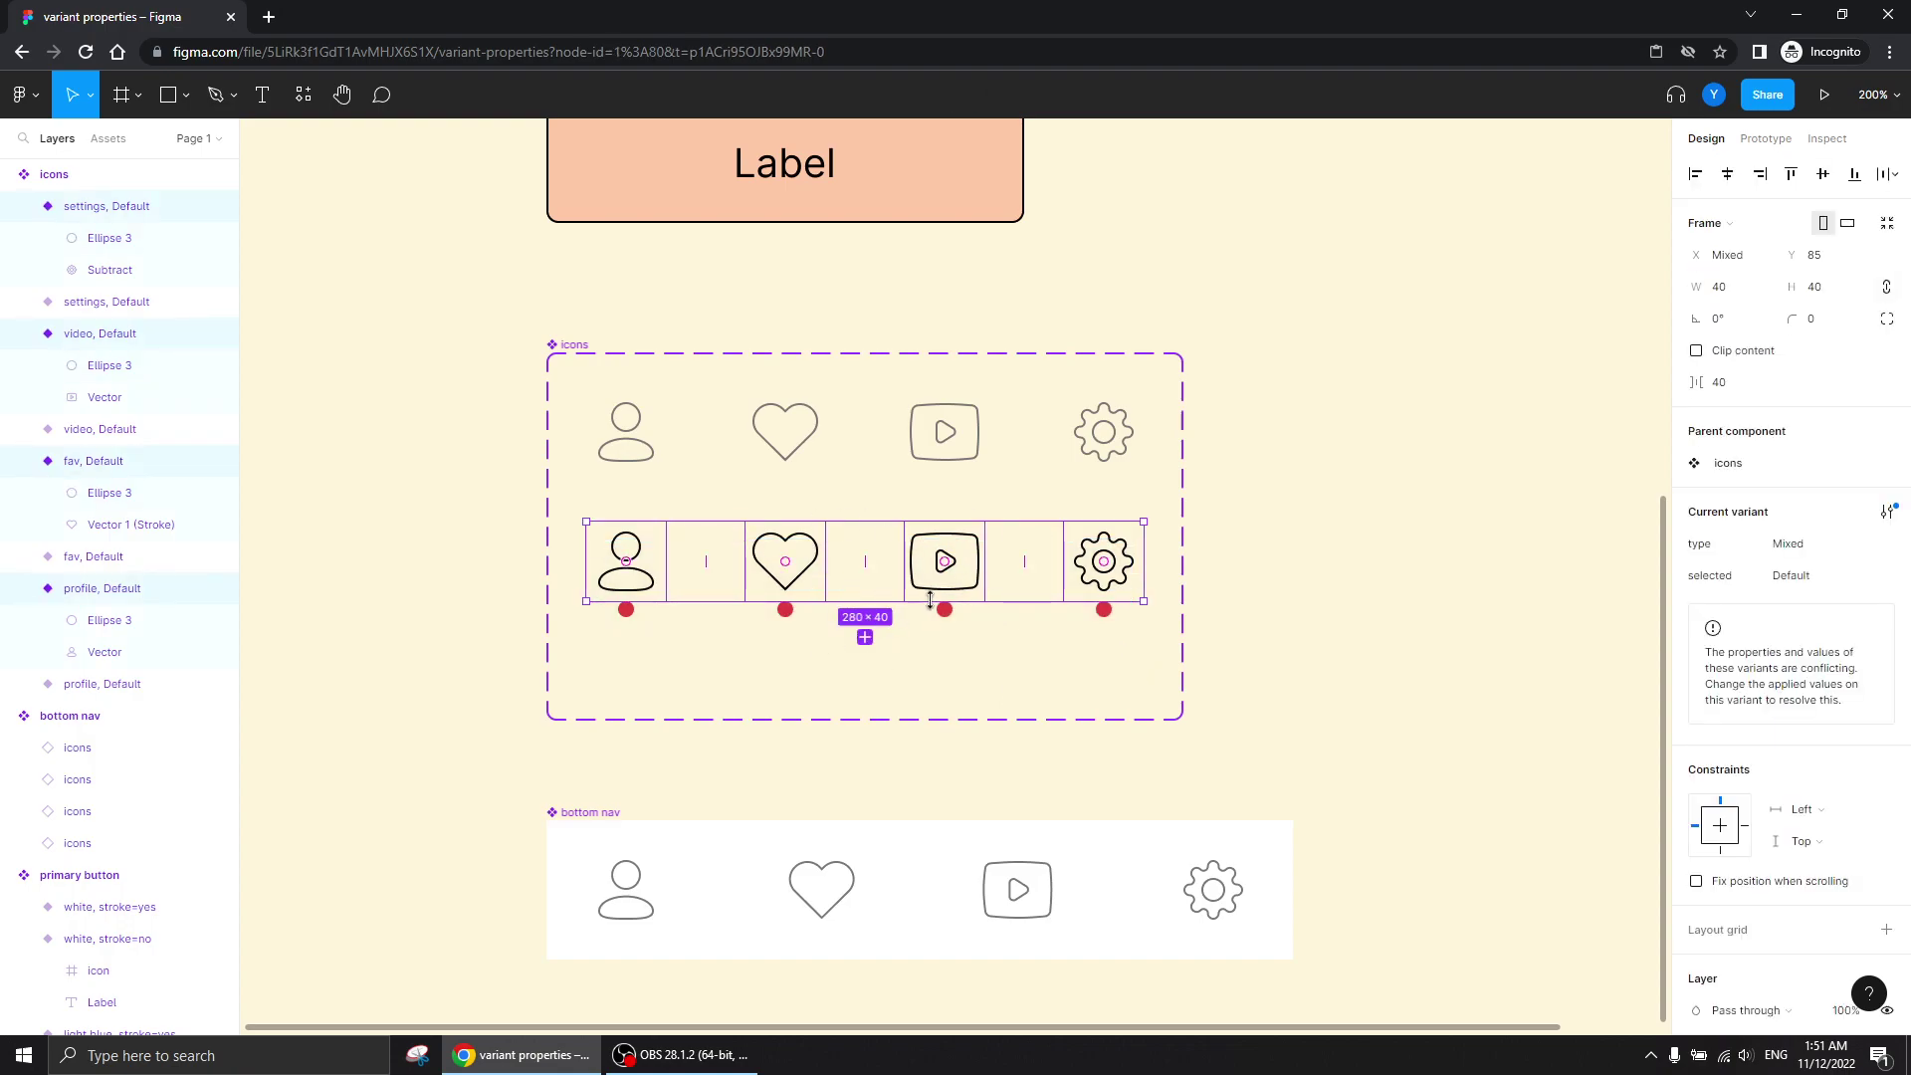
click(1795, 584)
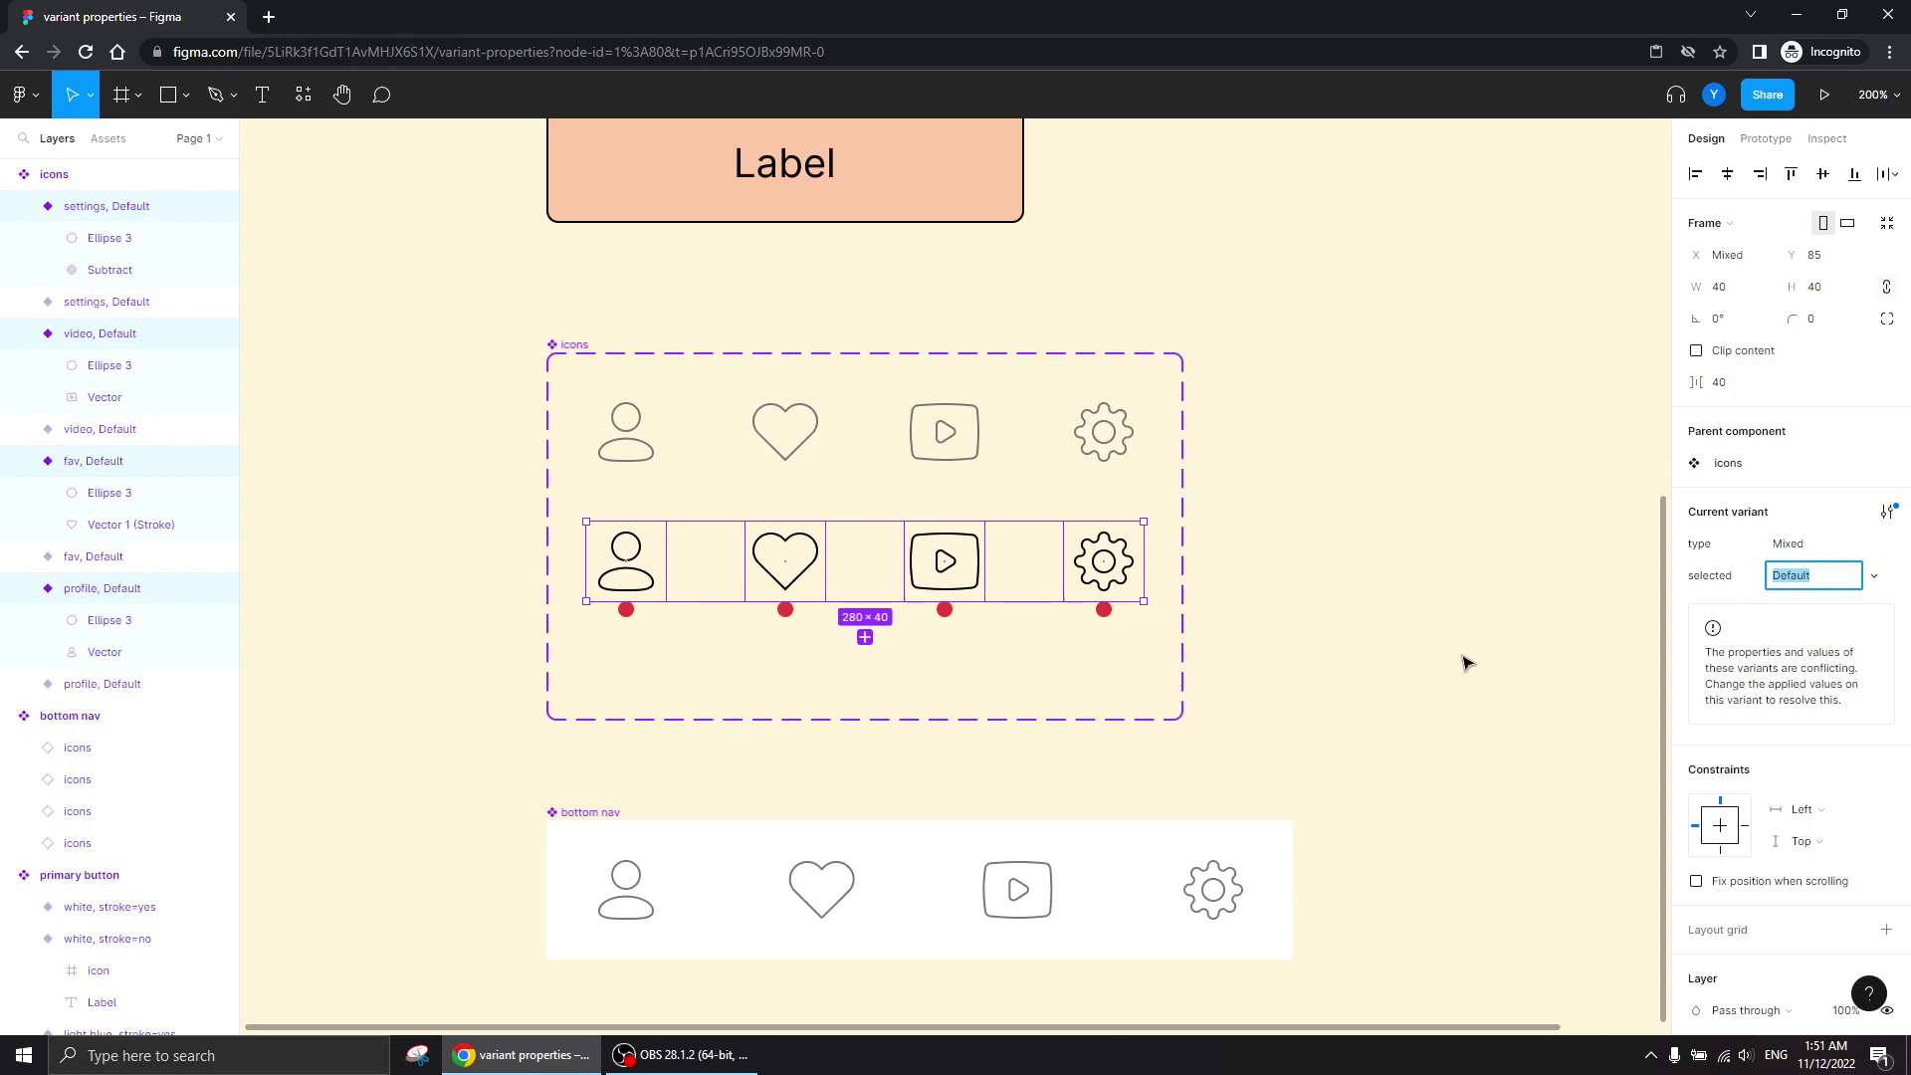
text(true)
key(Return)
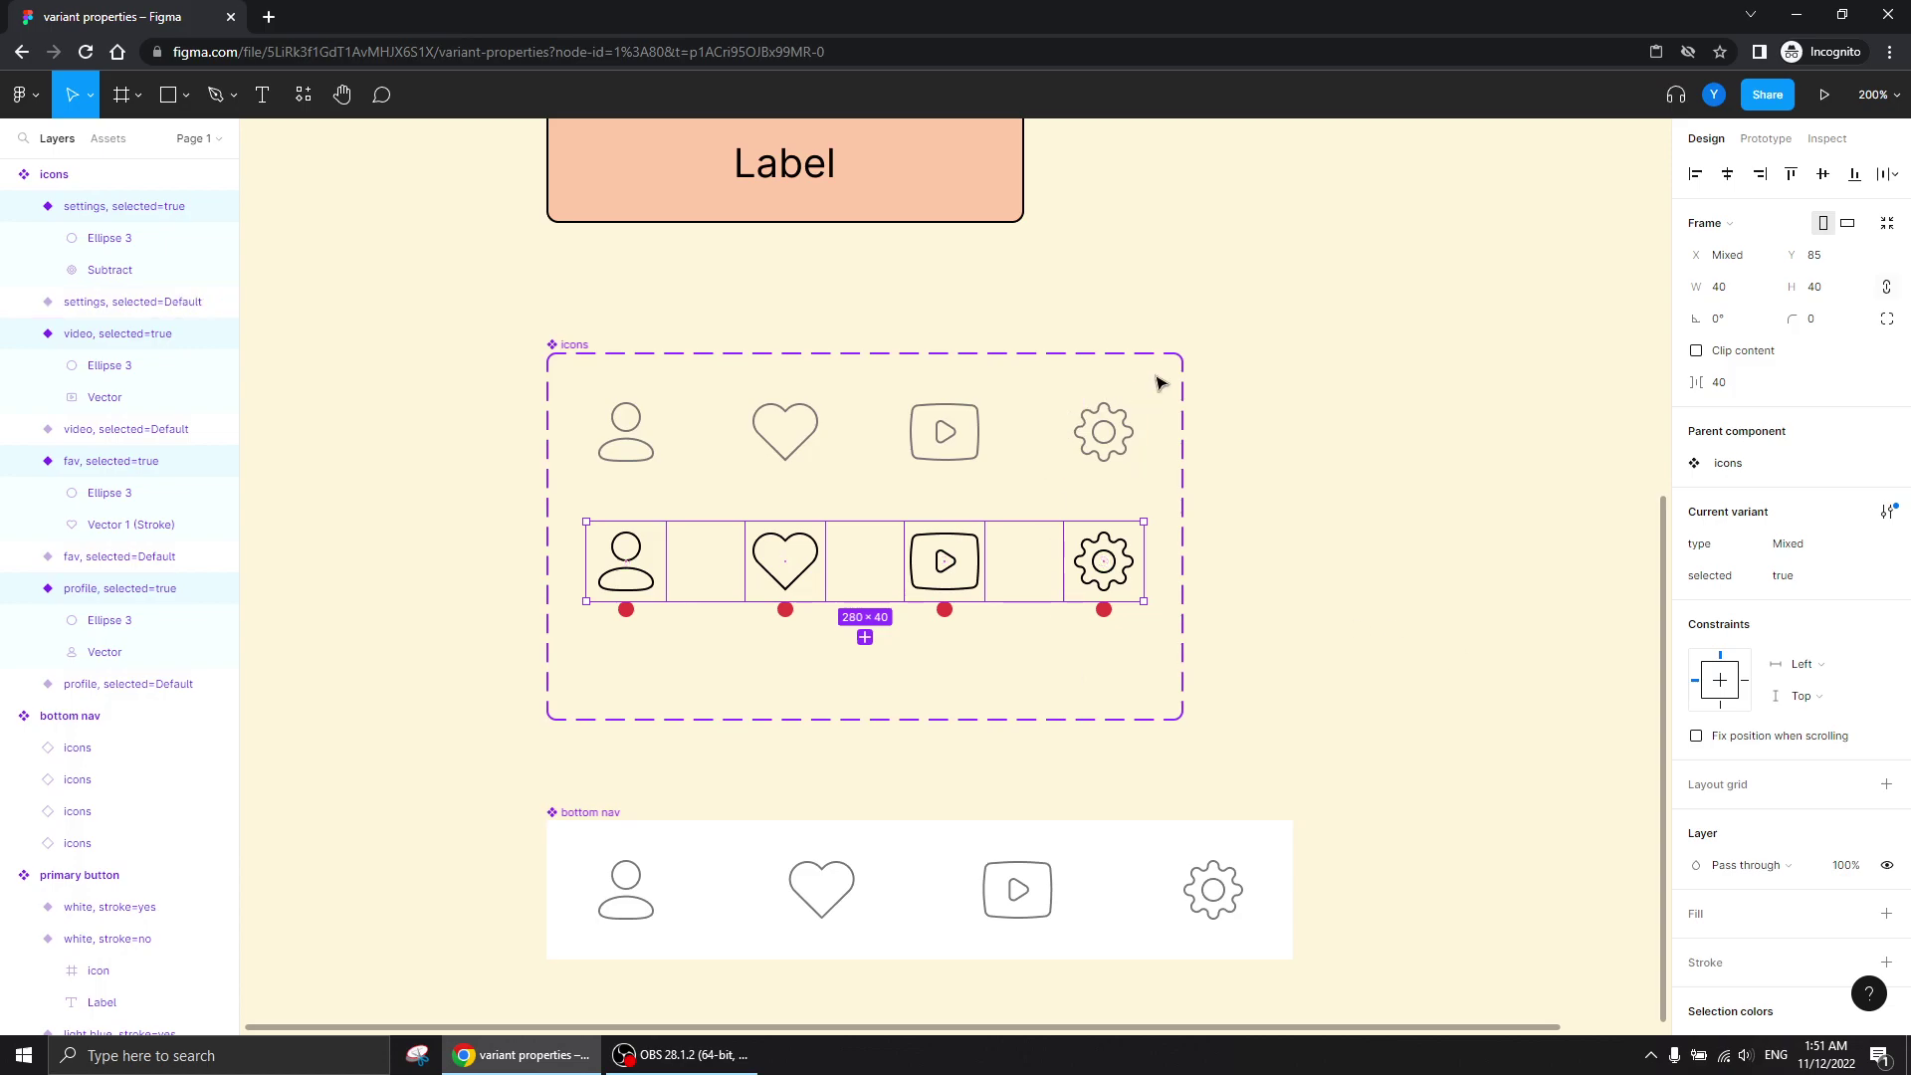
- Set the selected property of all four grey icon variants in the first row to "false"
drag(1155, 376, 569, 497)
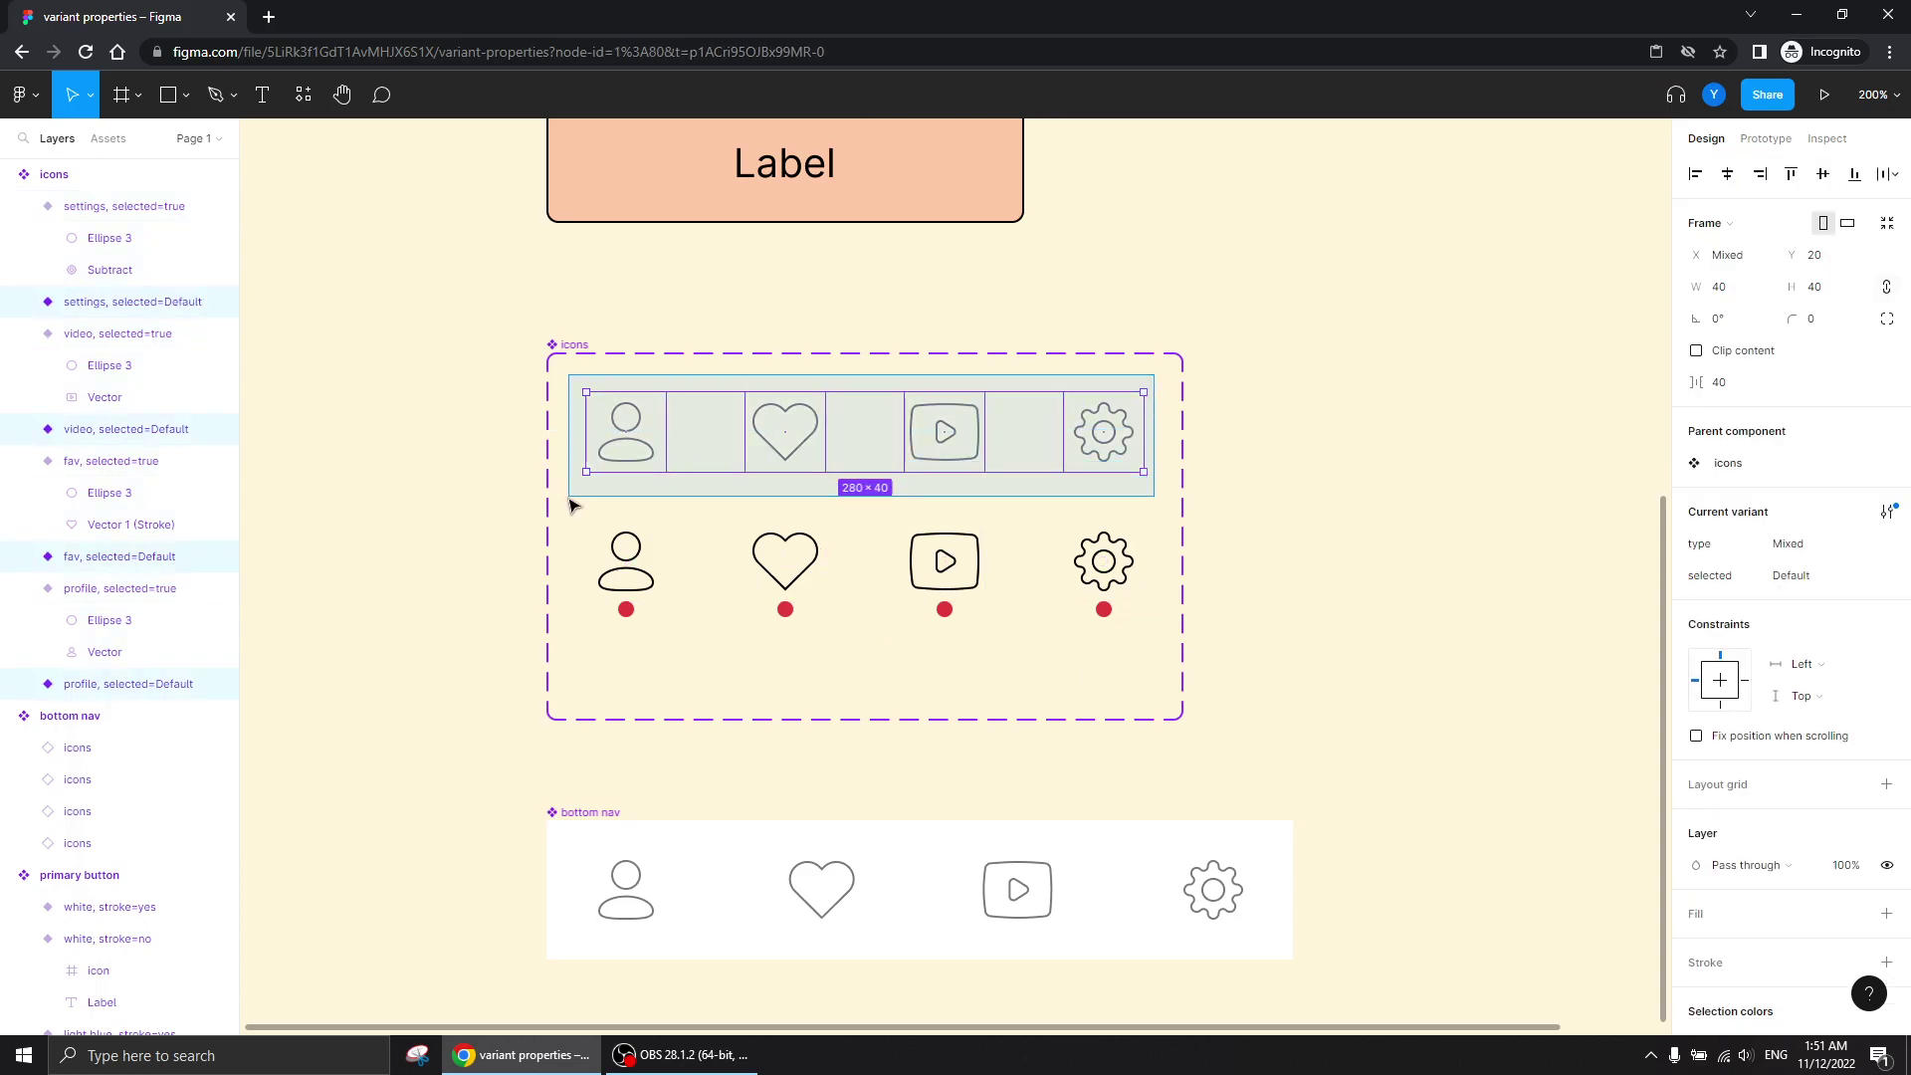
click(1798, 575)
text(ted=fals)
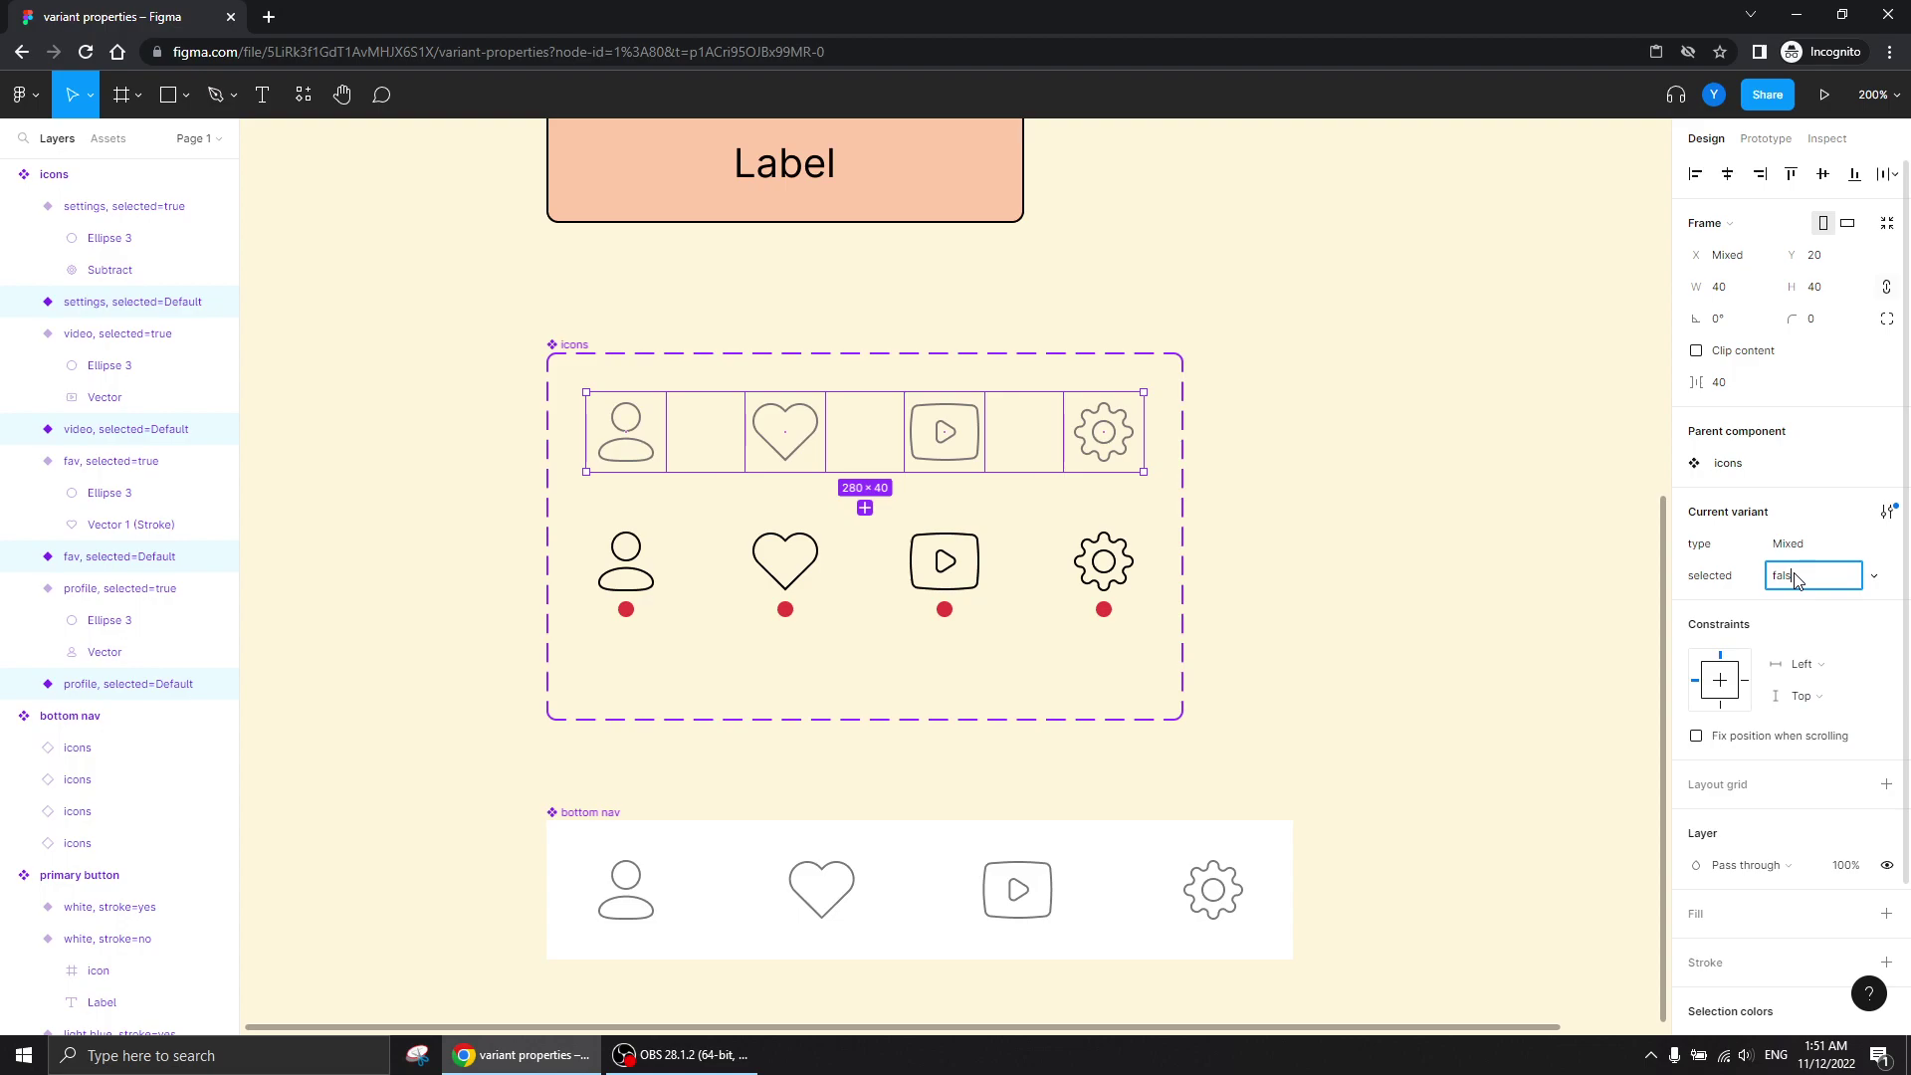
text(e)
key(Return)
click(1339, 496)
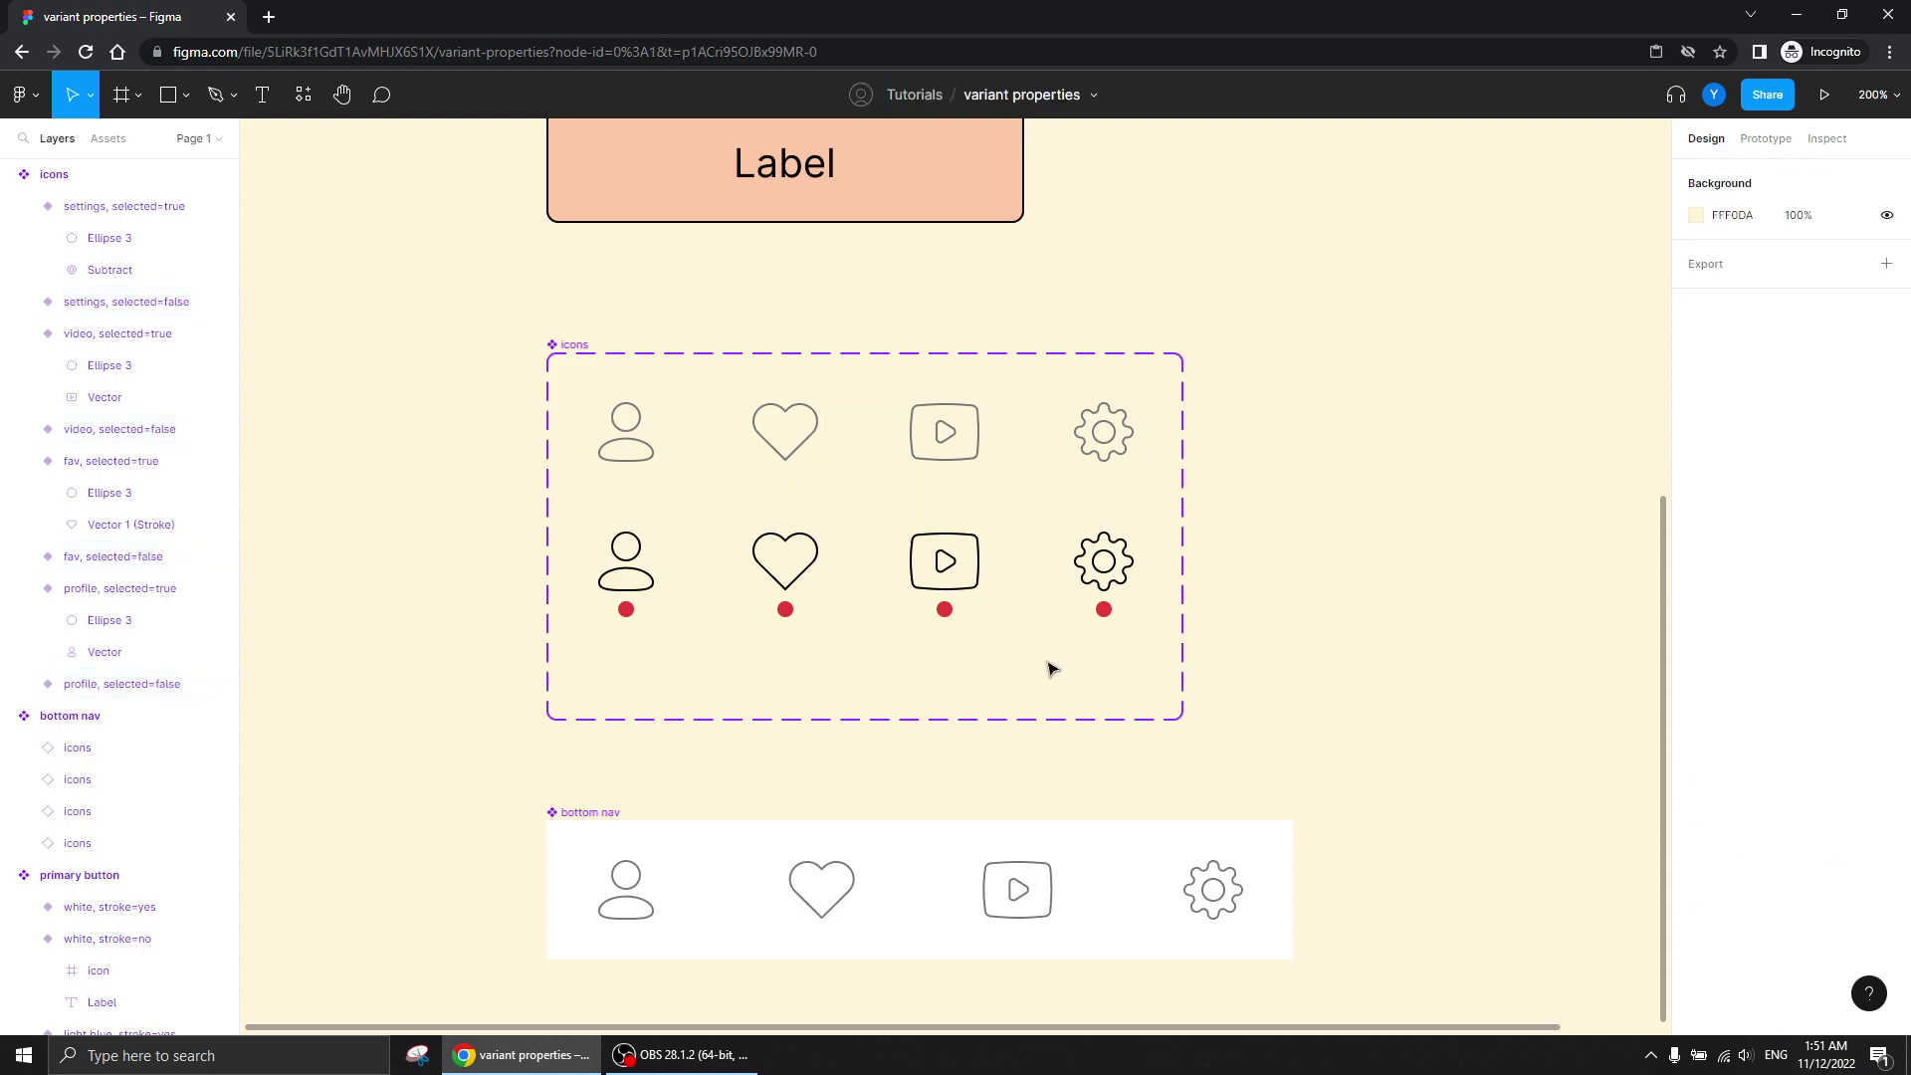
- Turn on the selected property of the heart icon instance in the bottom nav component
scroll(876, 754, down, 1)
drag(876, 753, 960, 350)
click(975, 458)
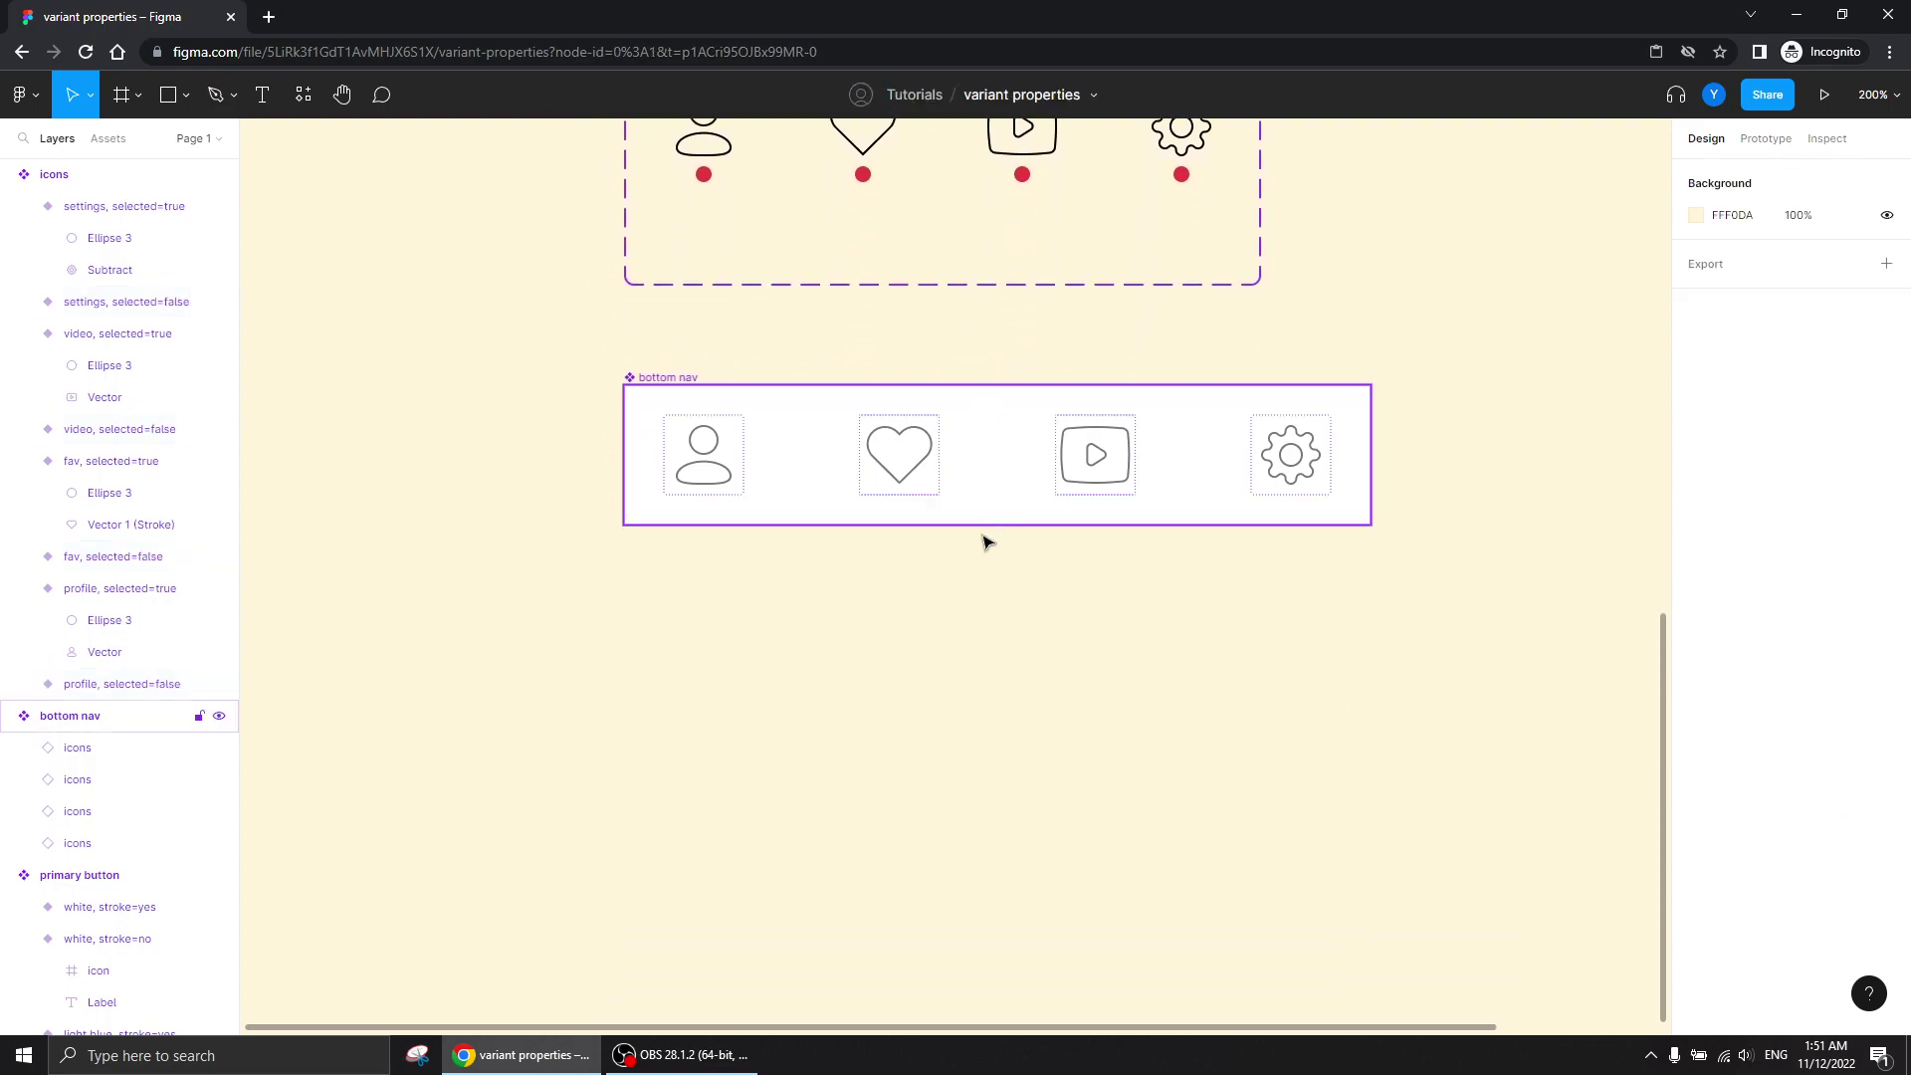
click(884, 478)
click(884, 475)
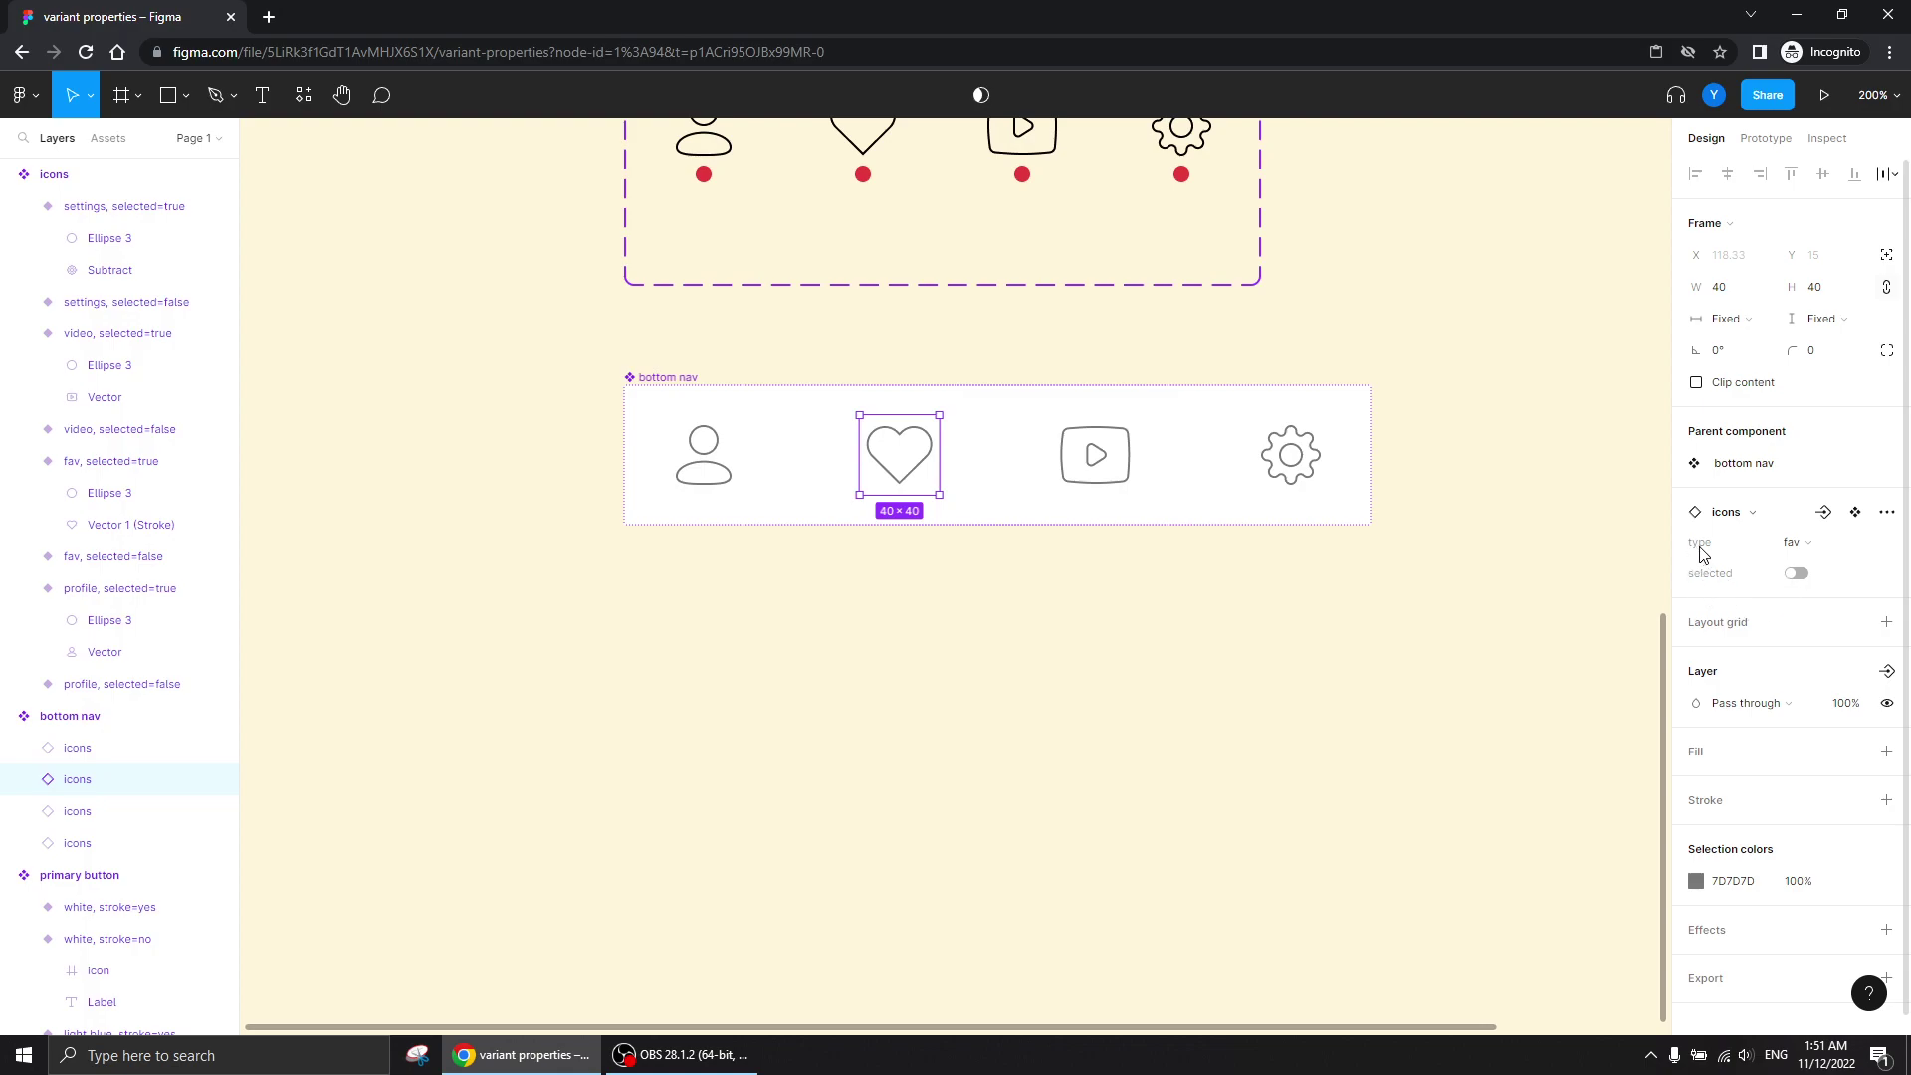
click(1797, 578)
click(1011, 703)
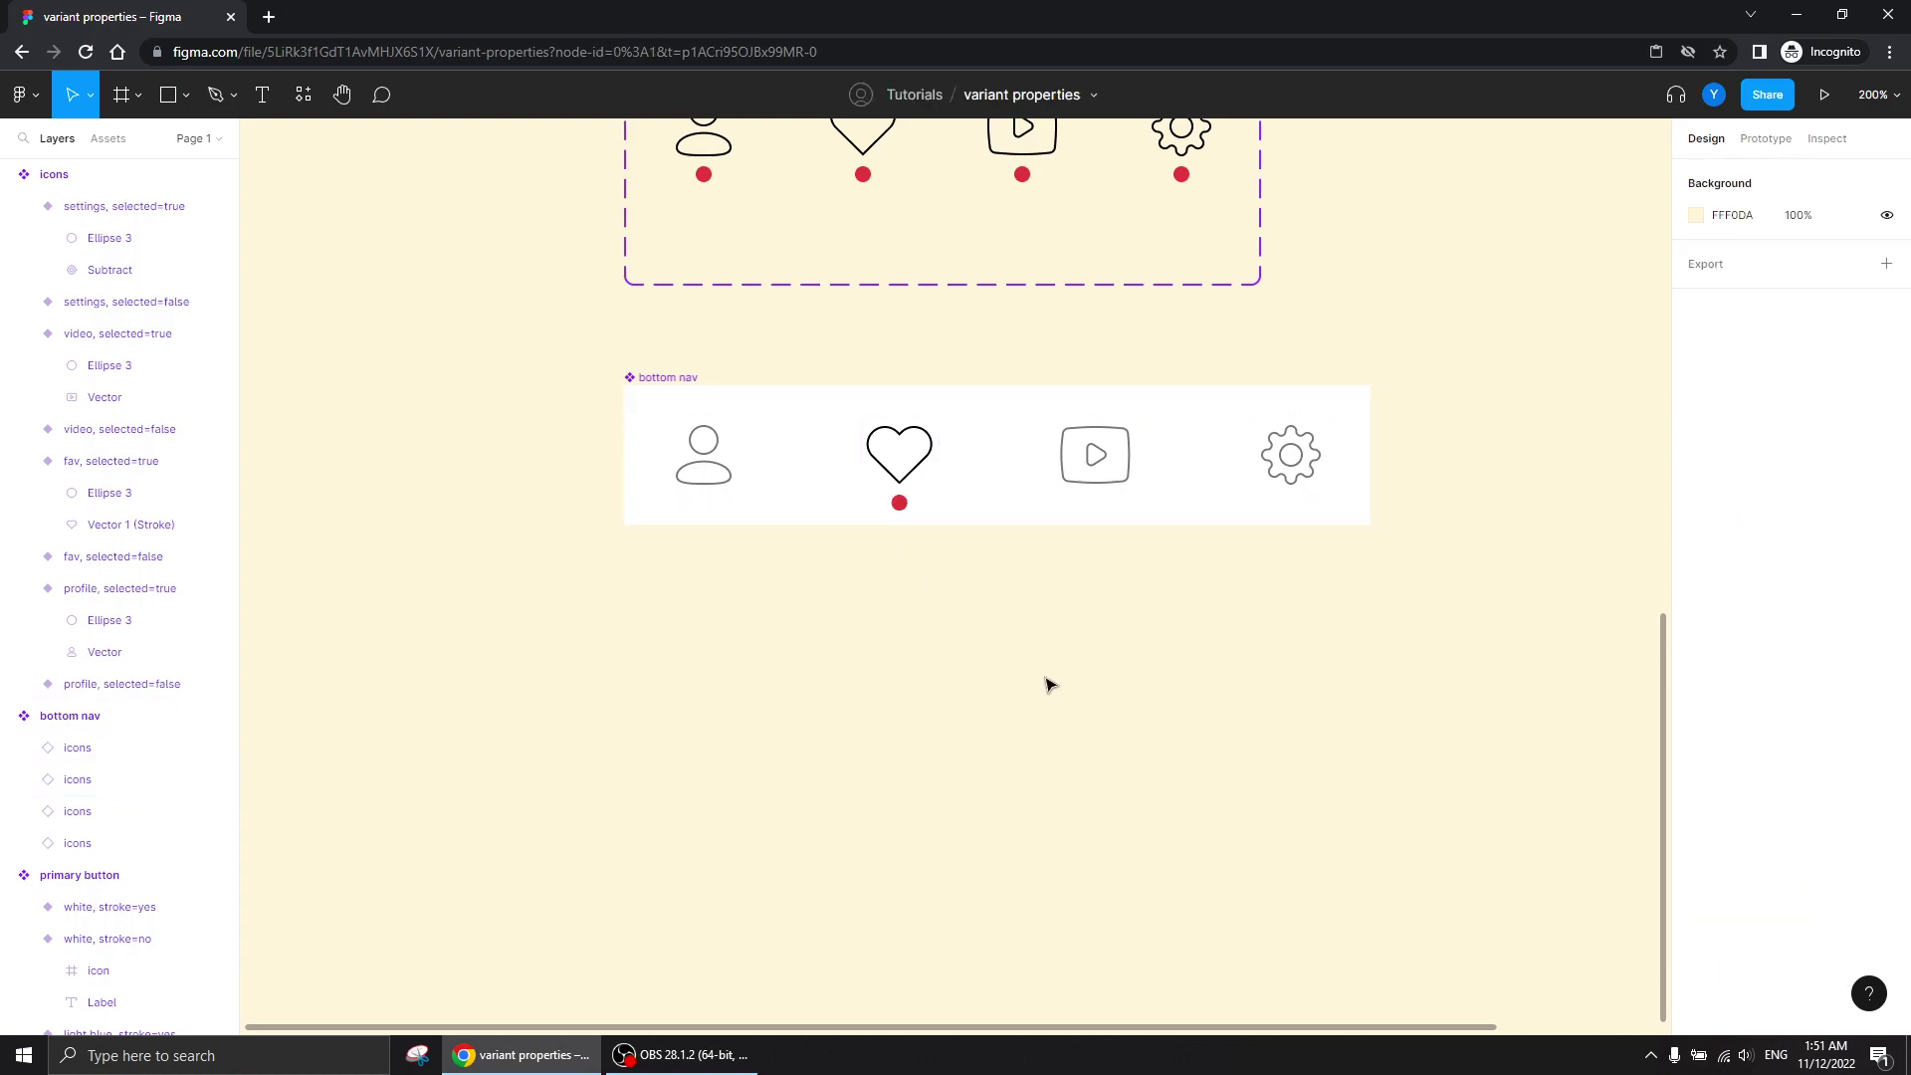
- Add a second variant to the bottom nav component
scroll(1048, 683, up, 2)
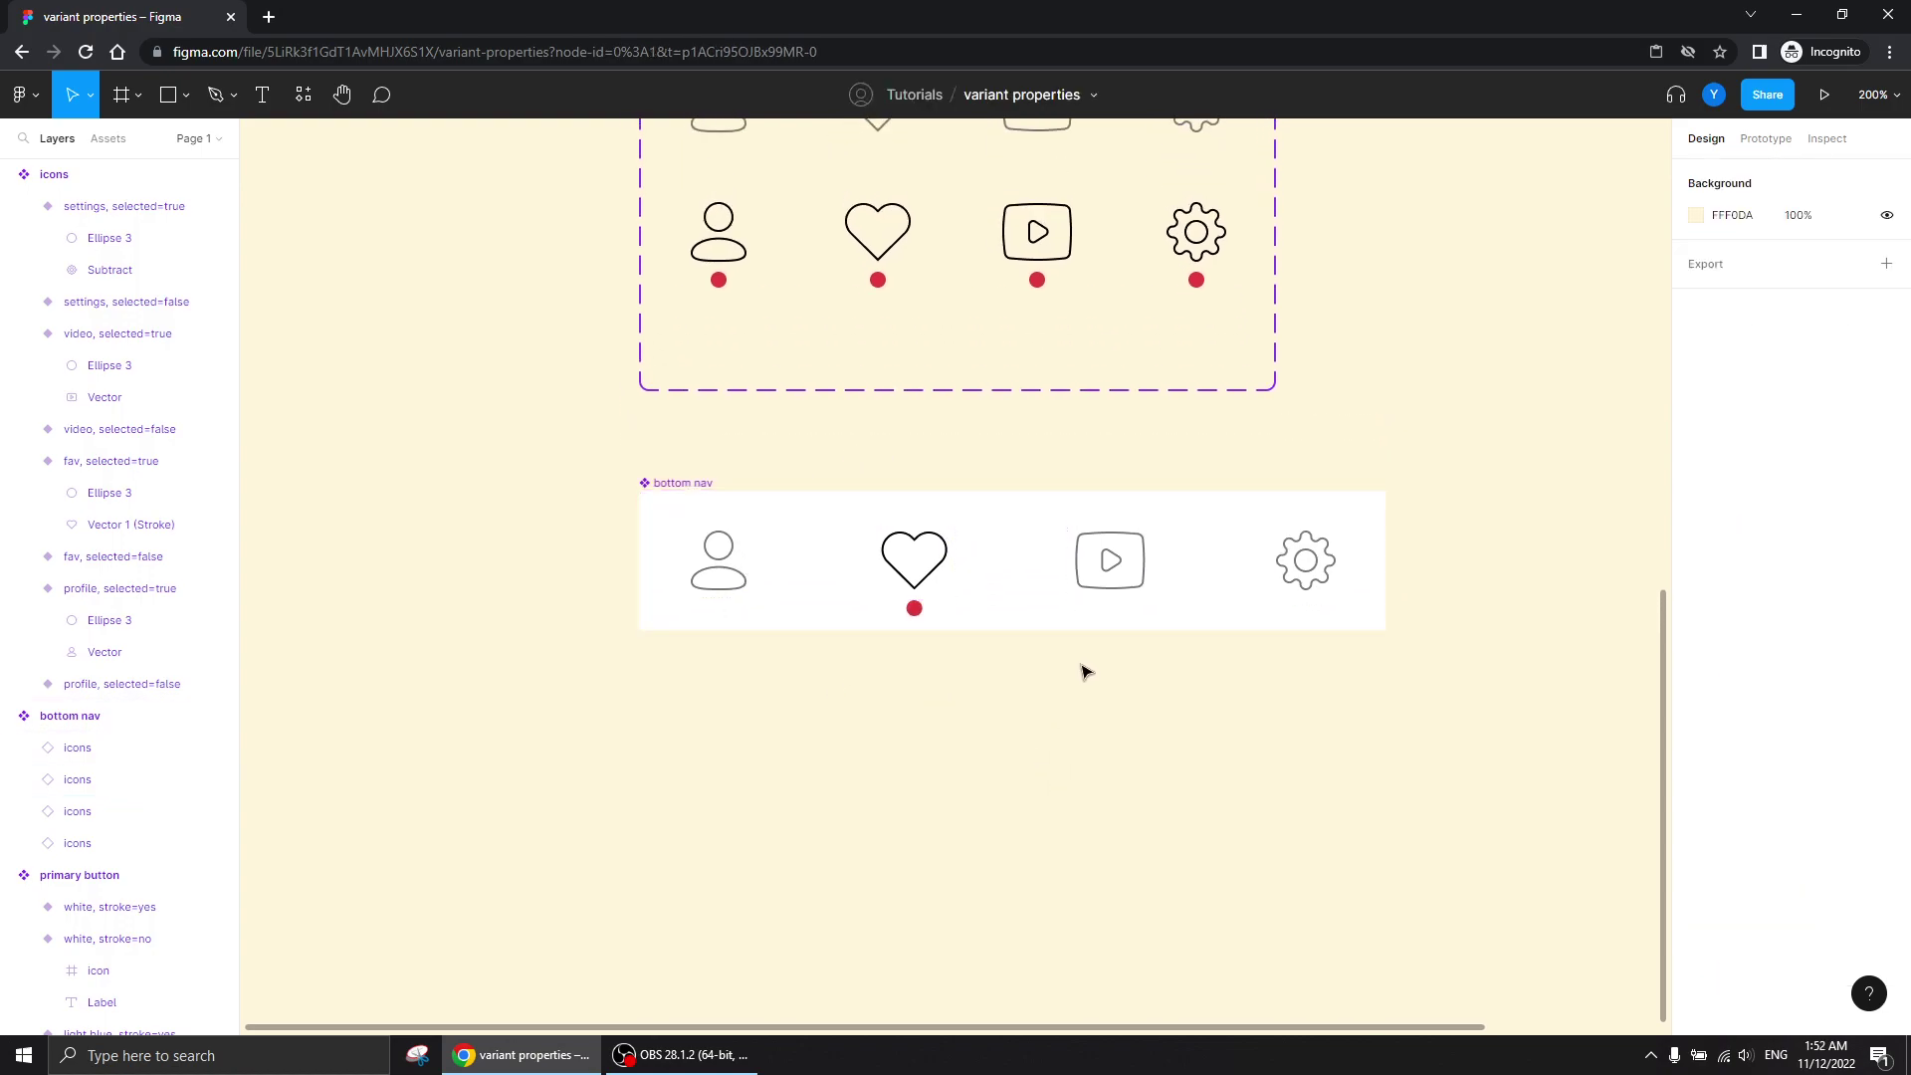
click(1294, 559)
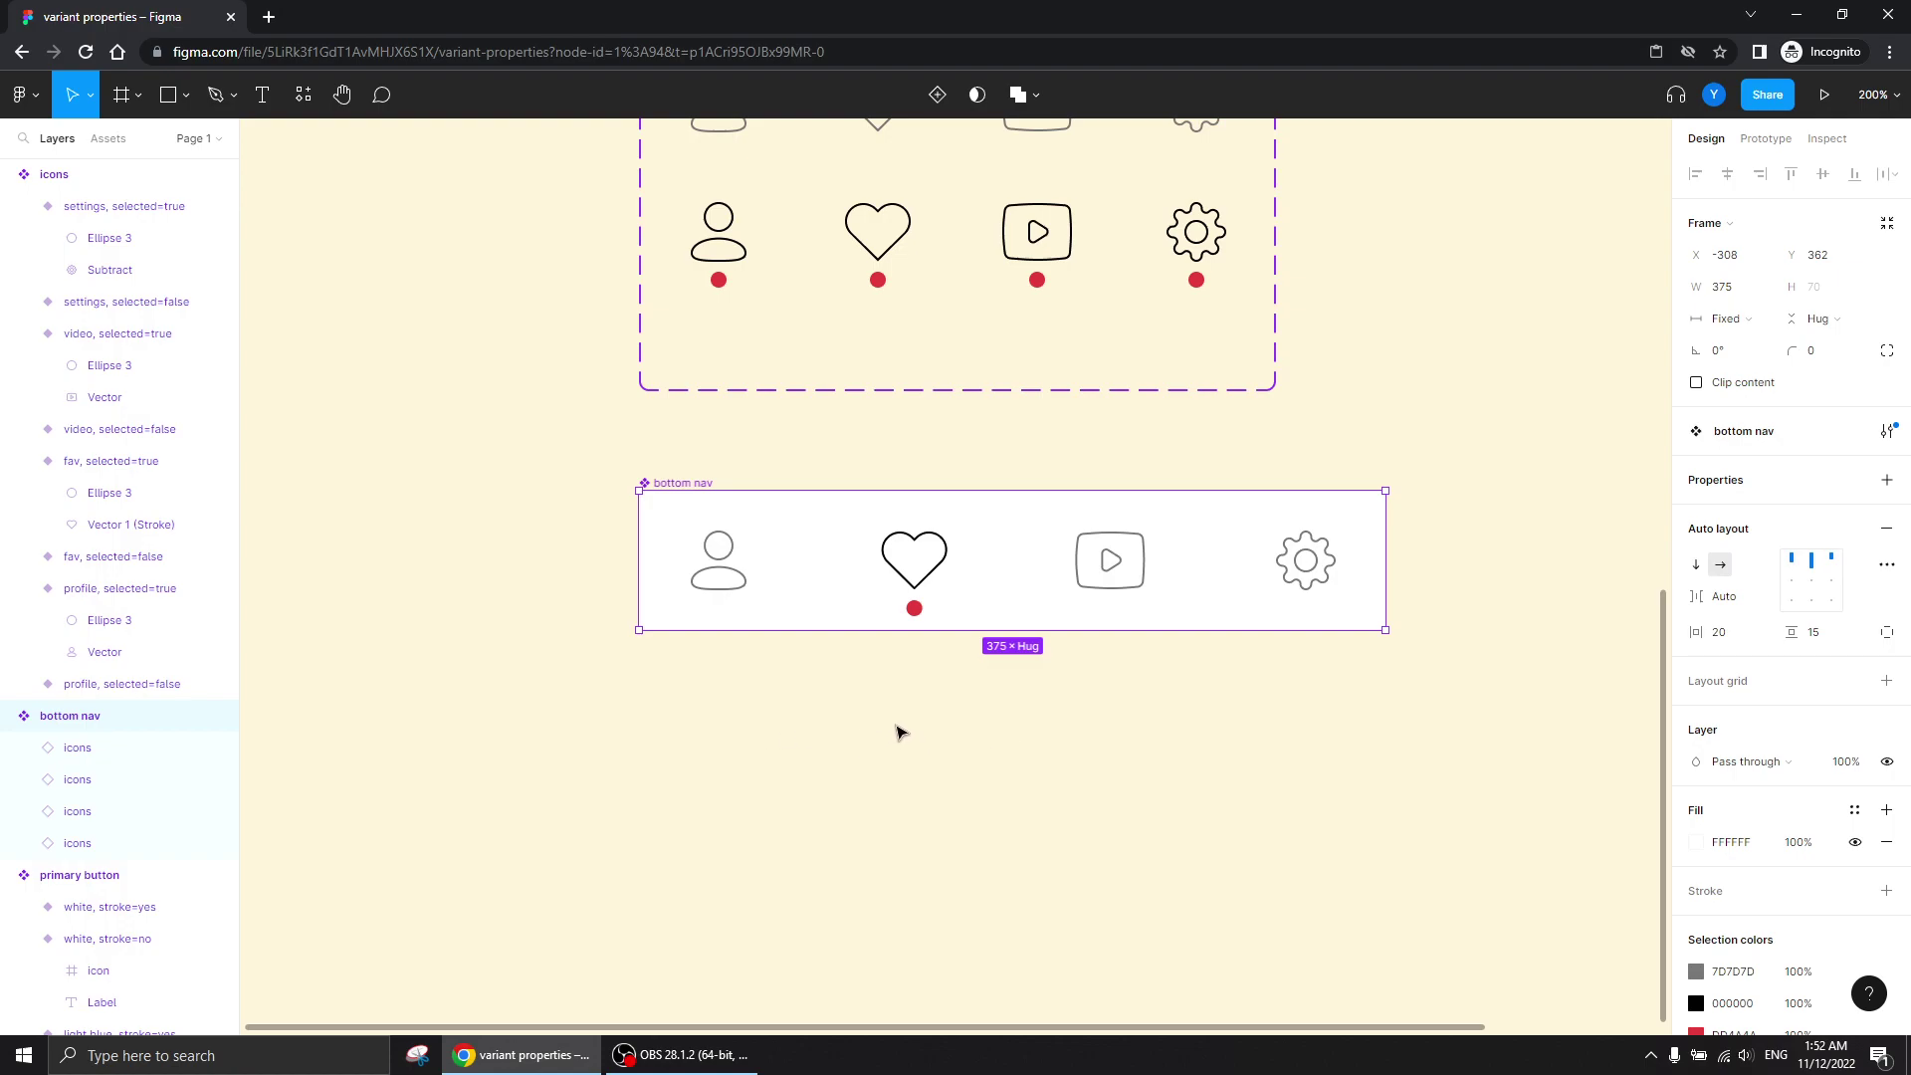
drag(896, 730, 862, 837)
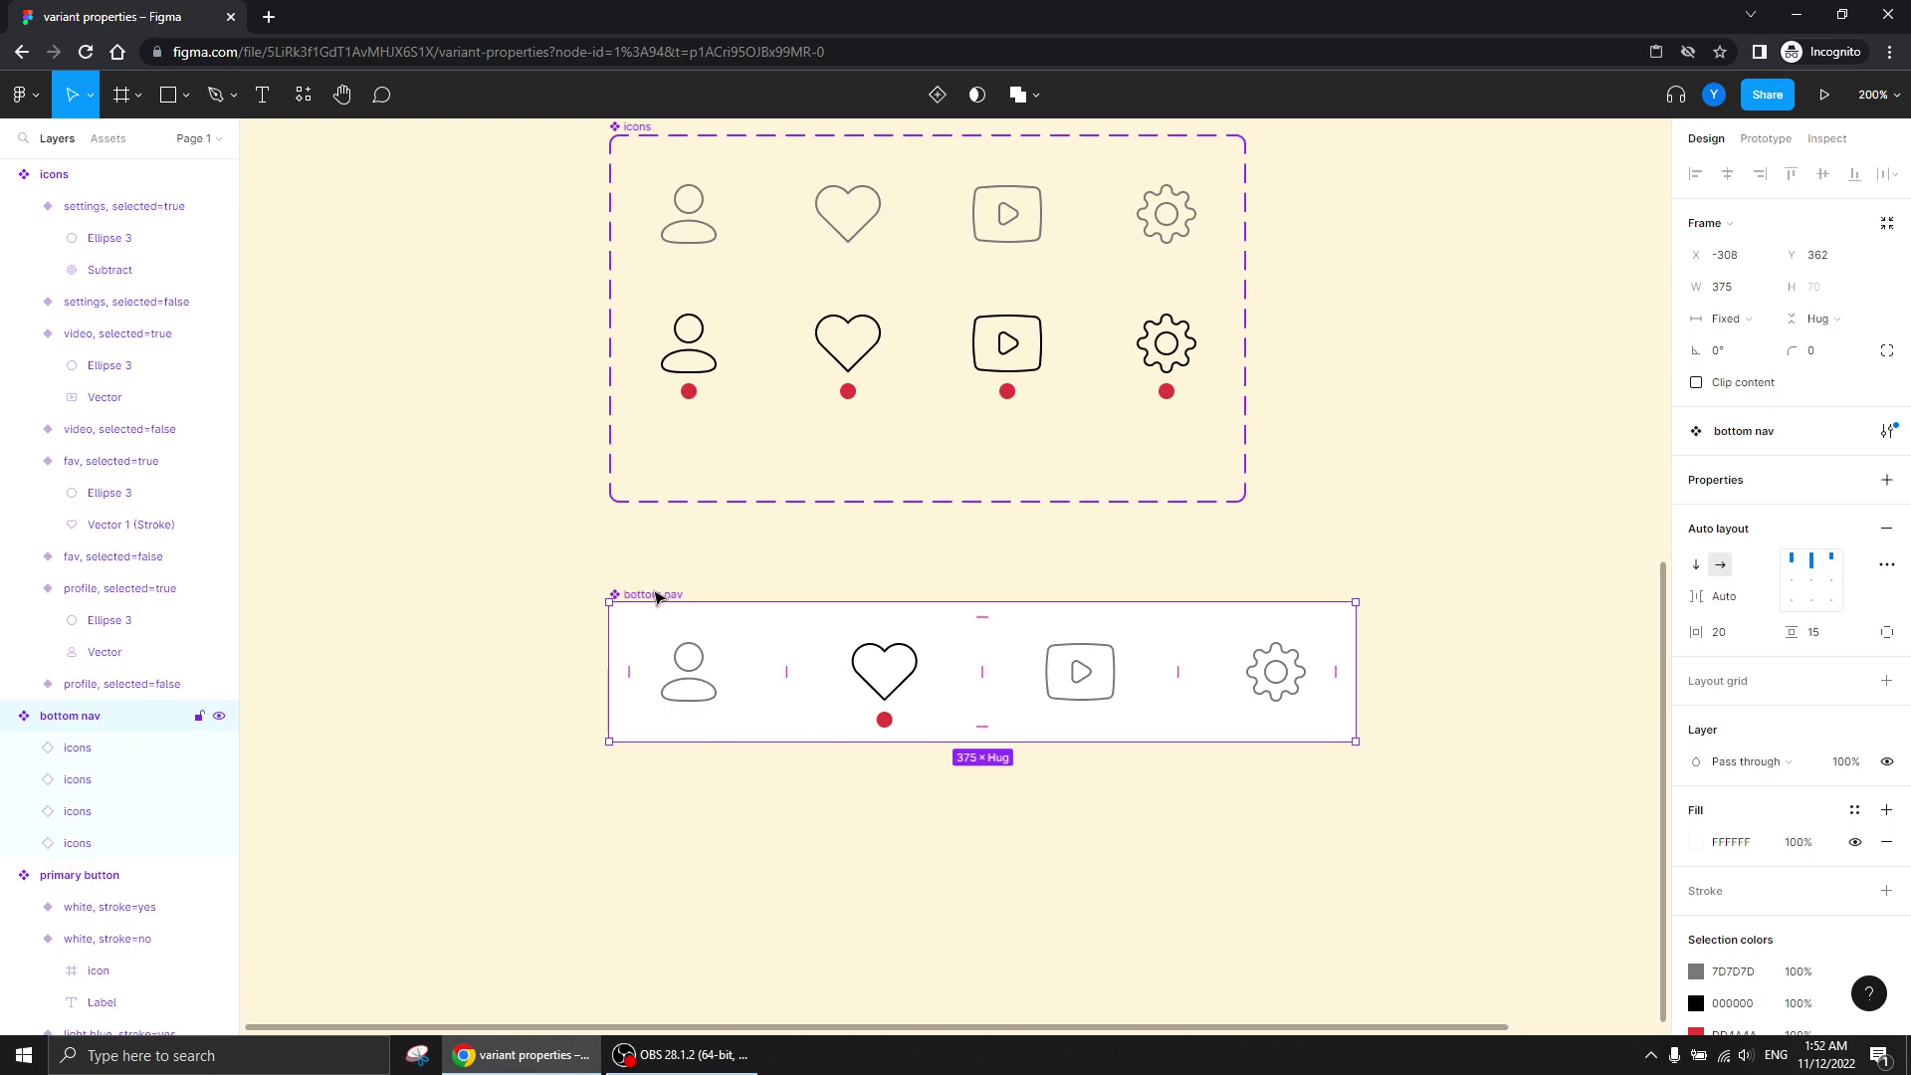
click(937, 94)
drag(518, 715, 649, 383)
- In the upper bottom nav variant, turn on the selected property of the profile icon and turn it off for the heart icon
click(822, 354)
click(820, 348)
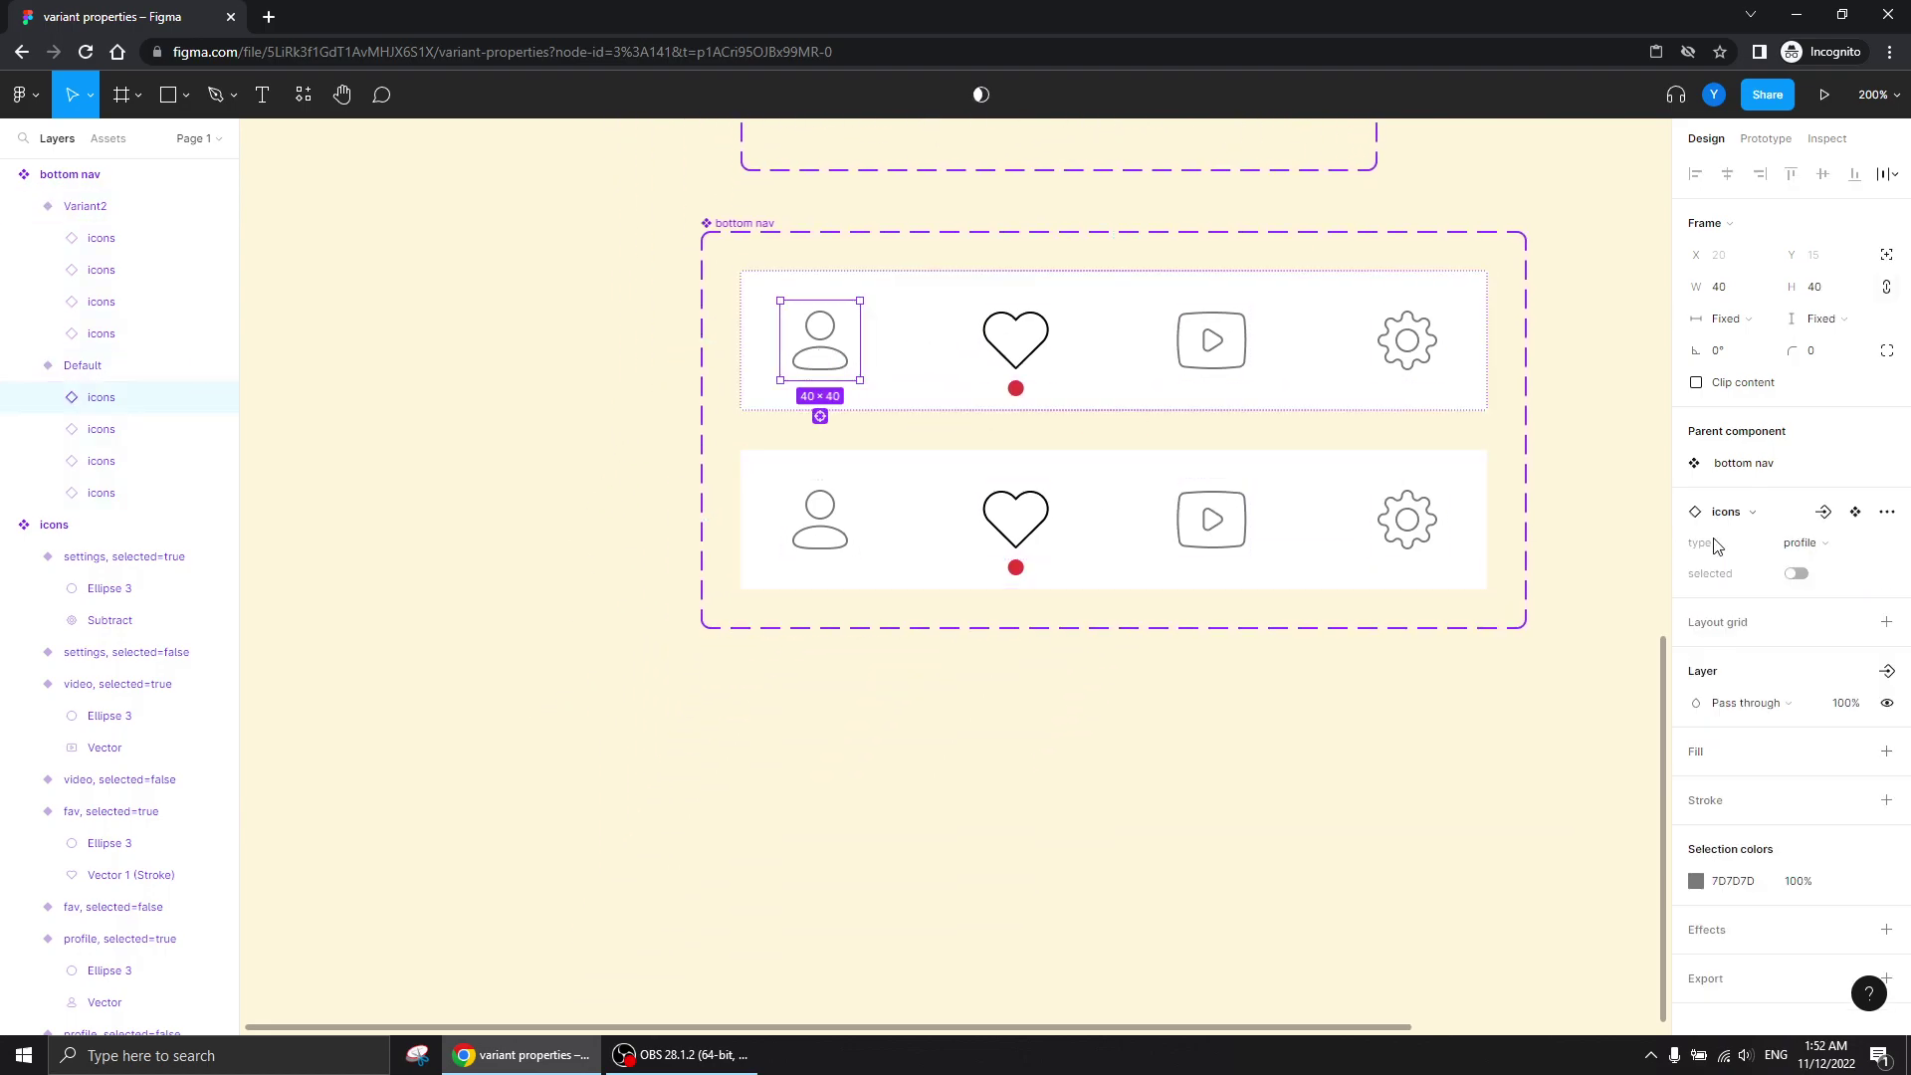
click(1797, 574)
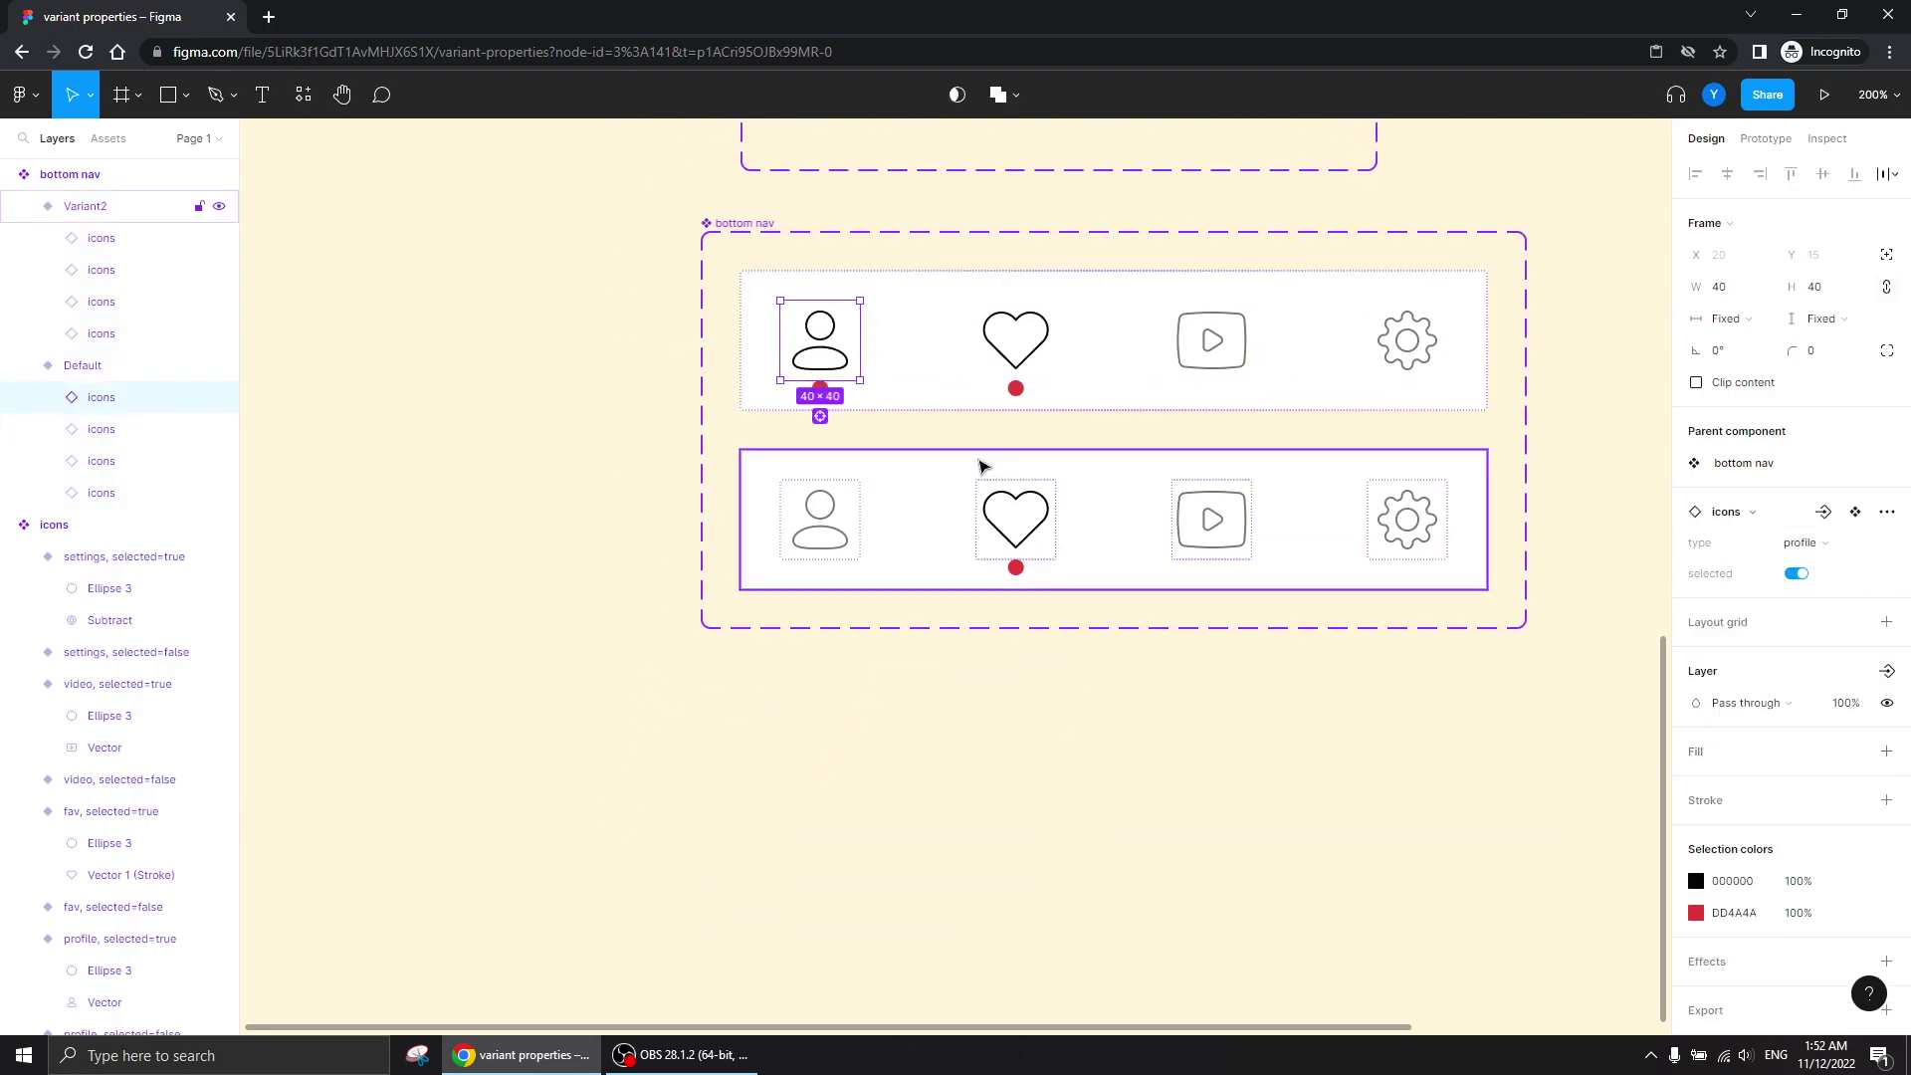
click(1015, 338)
click(1797, 573)
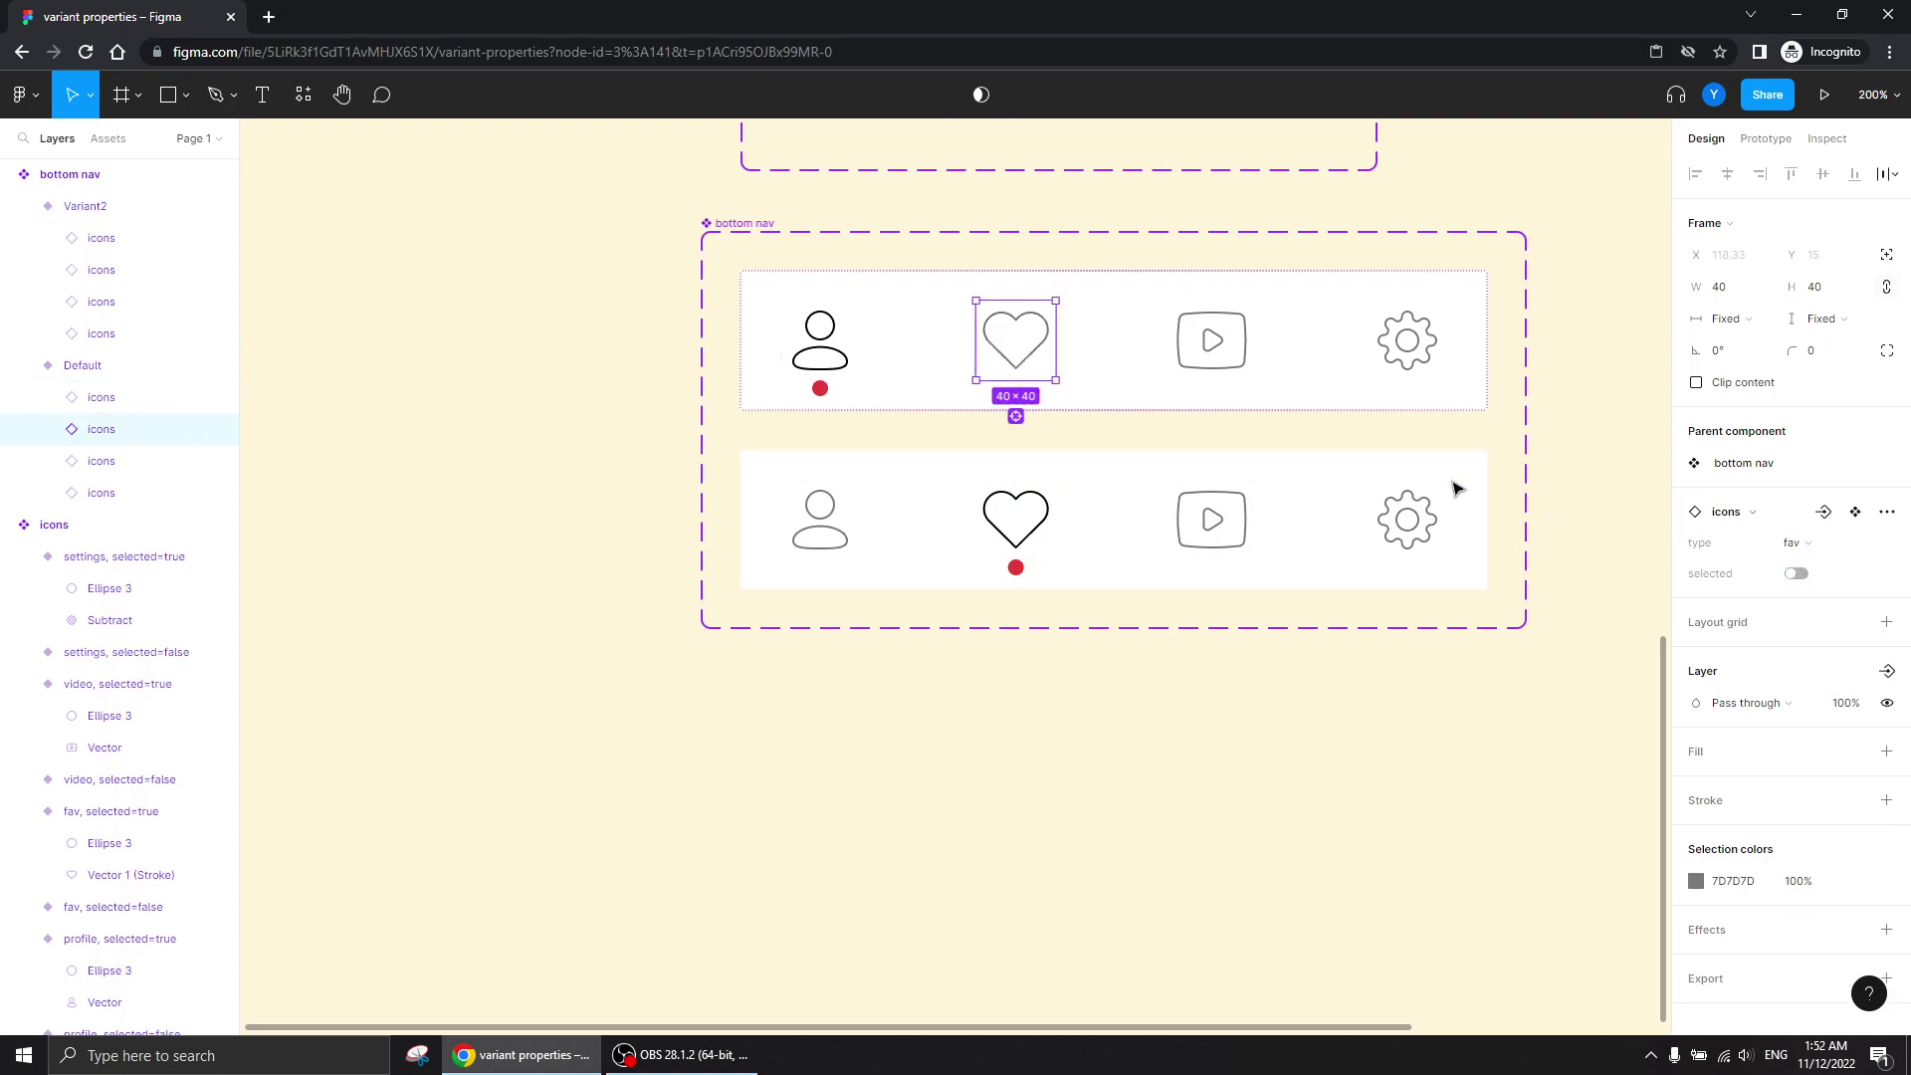
click(554, 533)
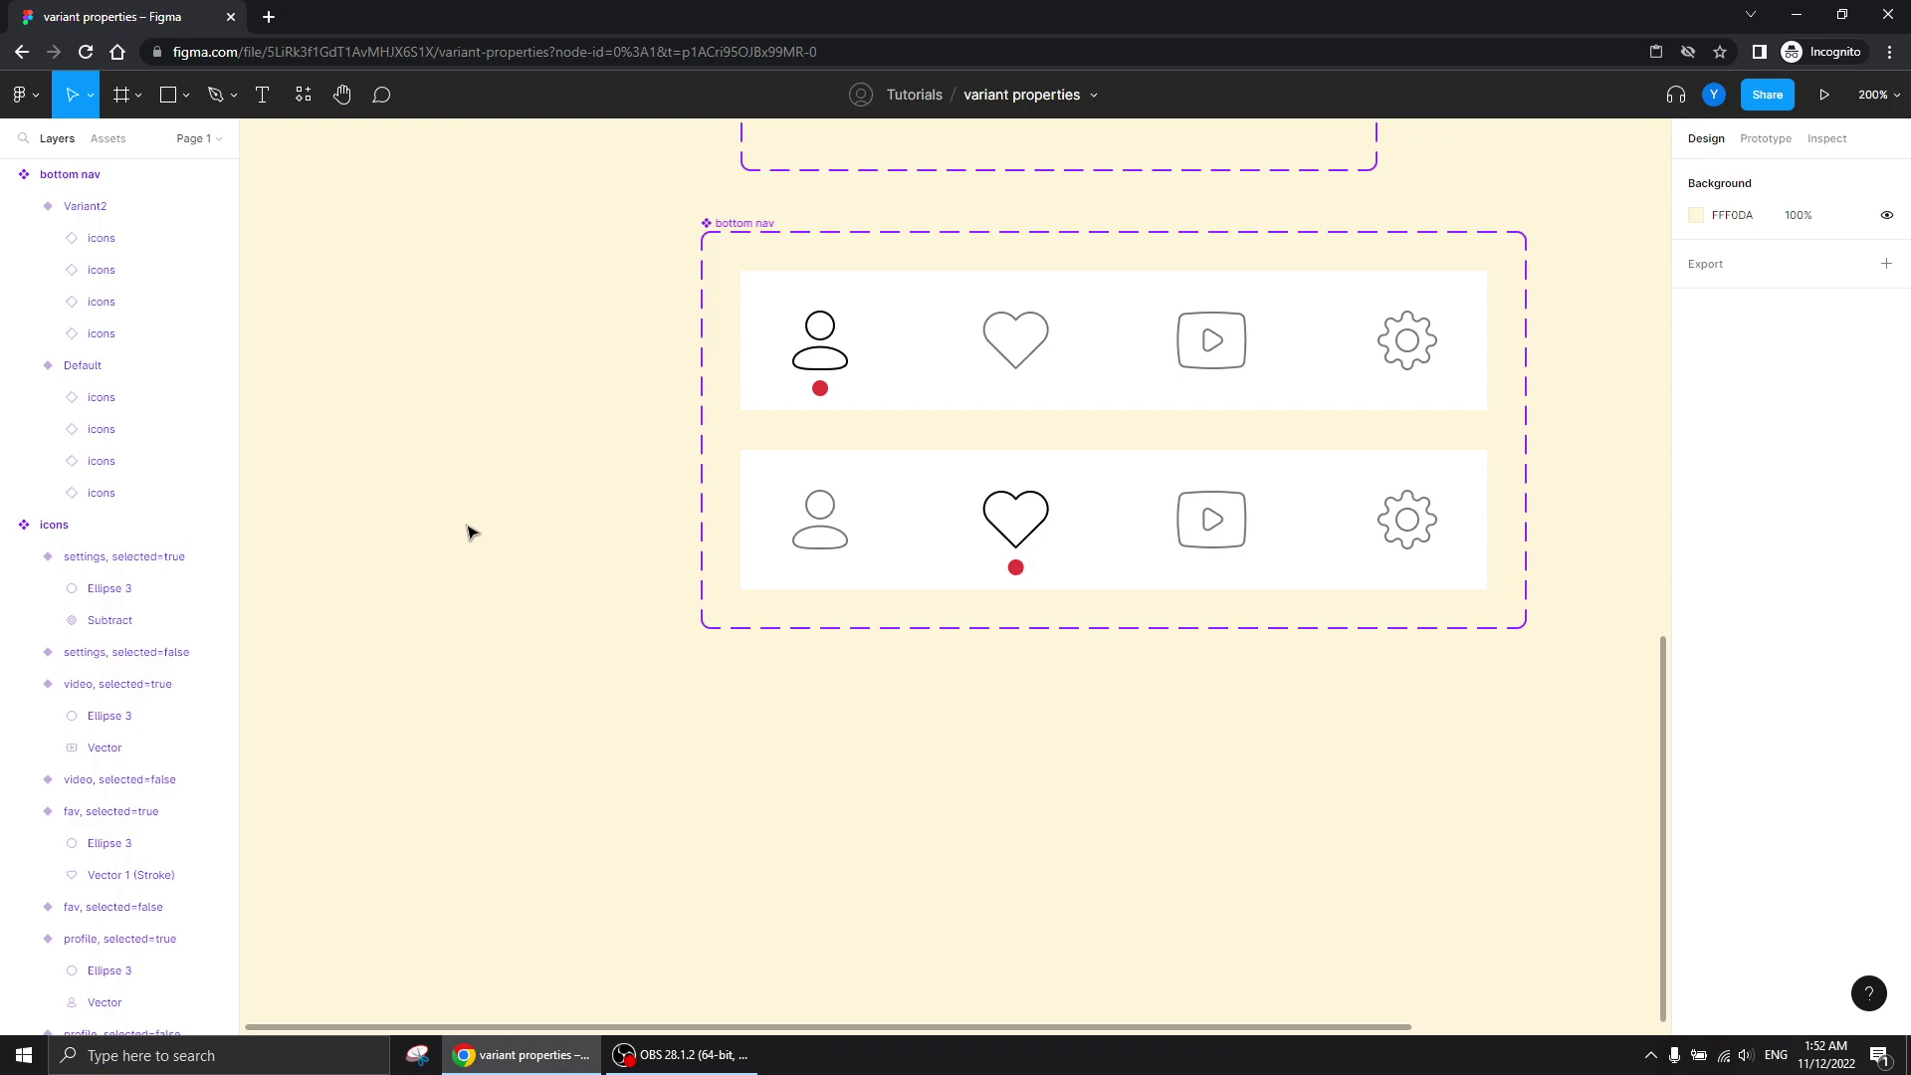
- Review the bottom nav, icons and primary button component sets, and check the color options of the primary button instance
drag(733, 227, 773, 260)
scroll(632, 265, up, 5)
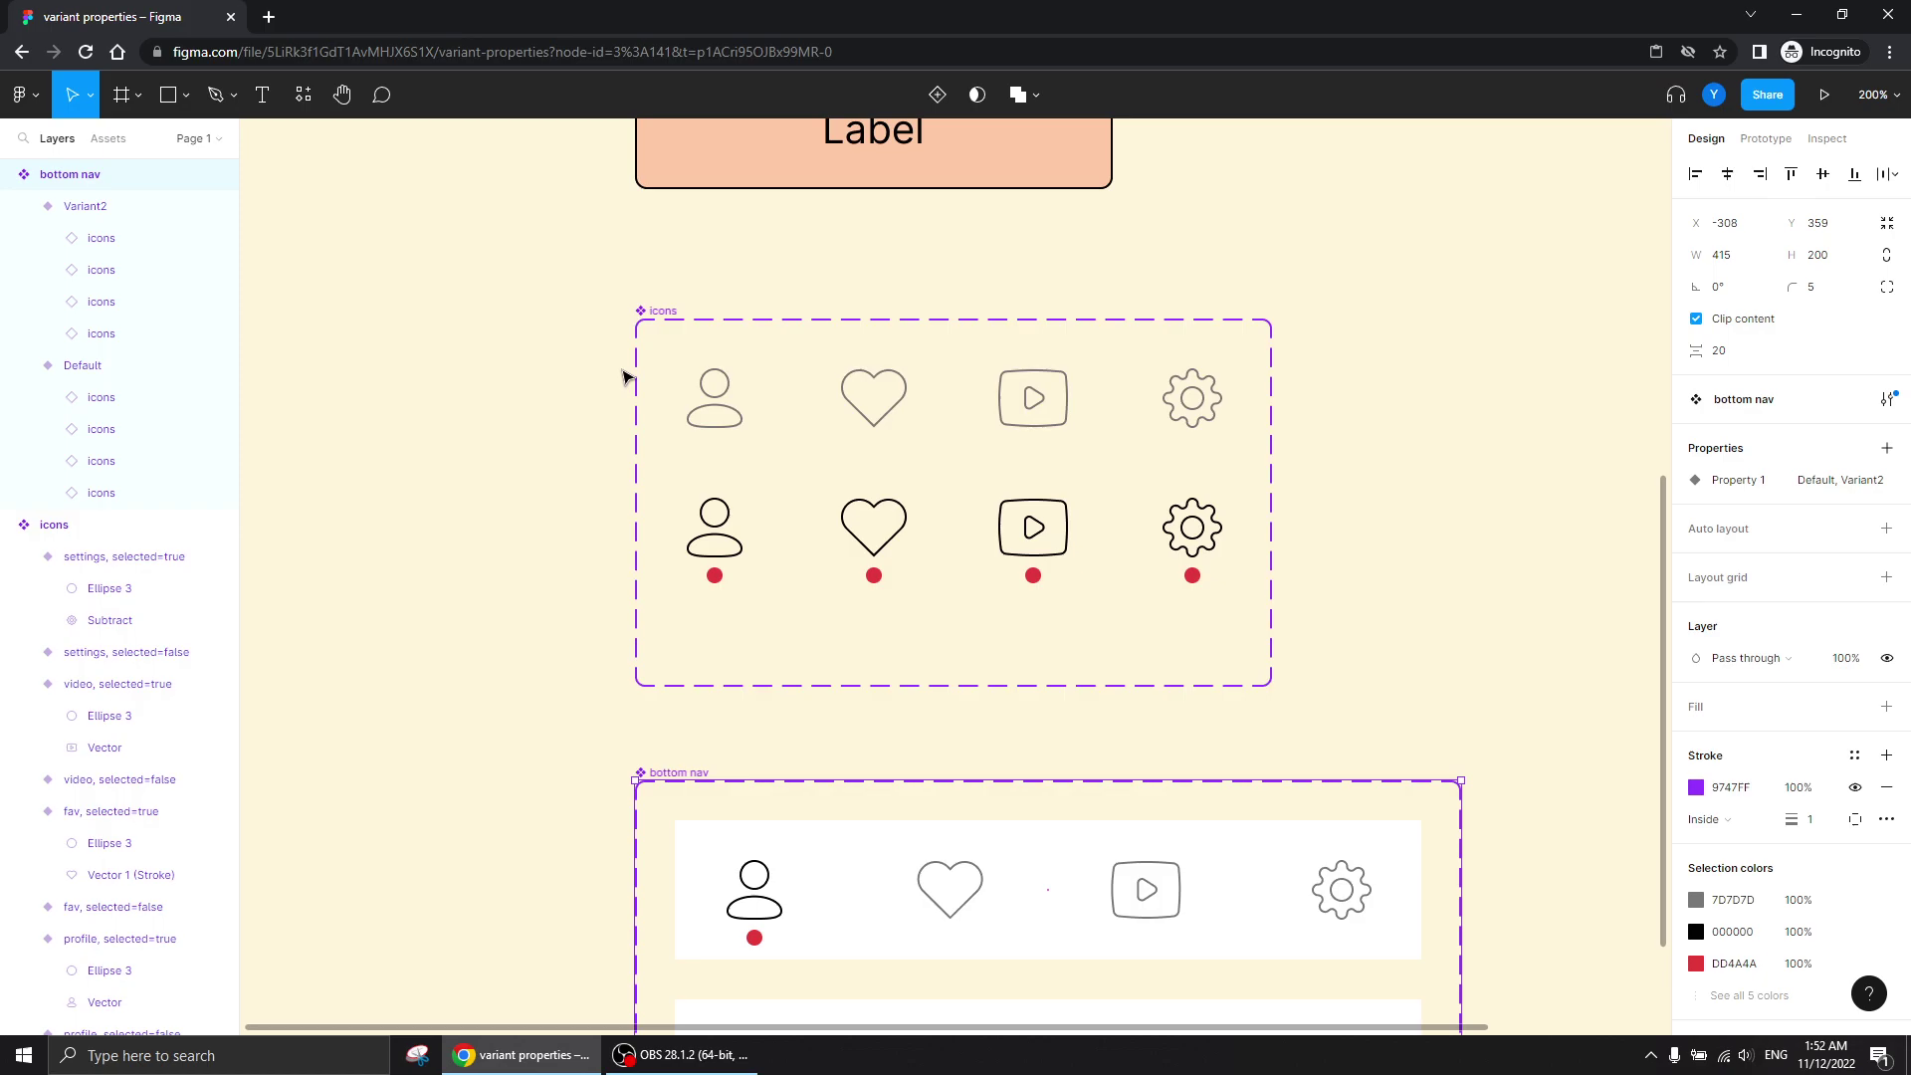
scroll(1130, 798, up, 7)
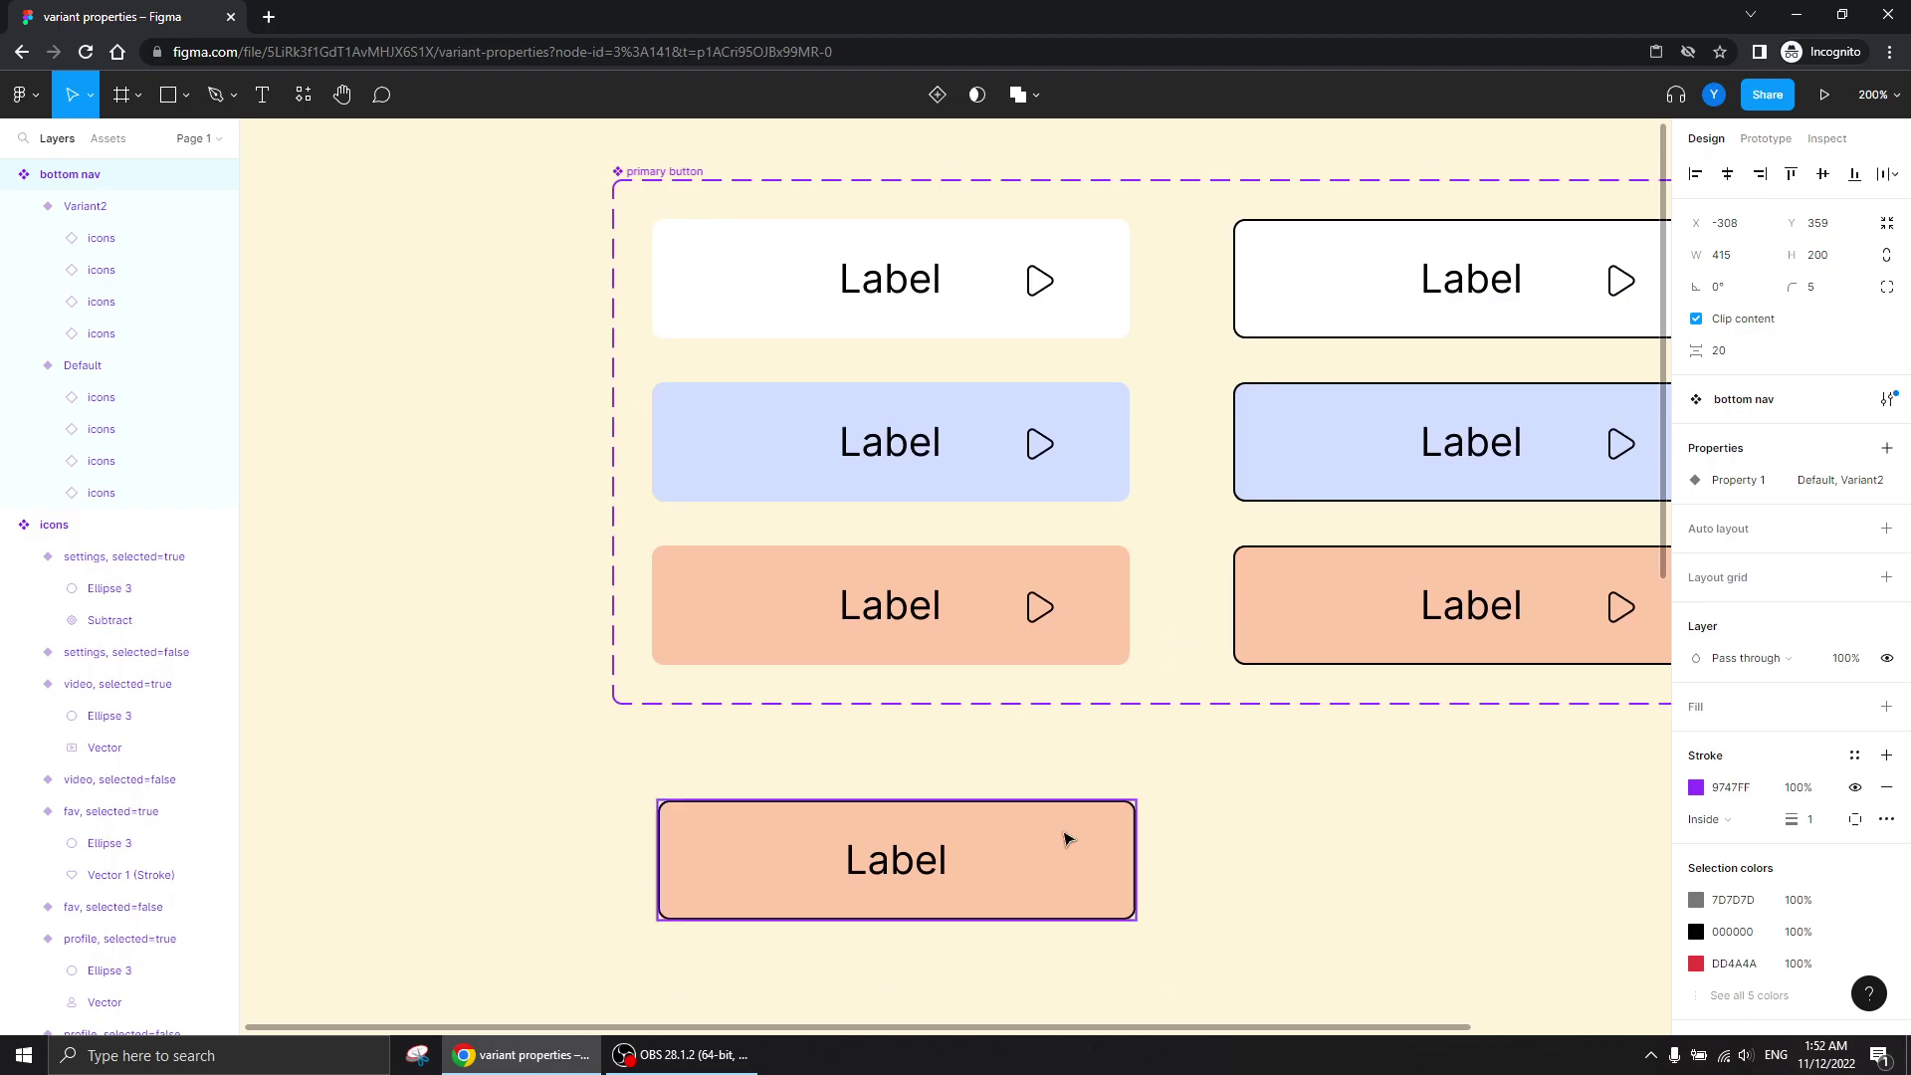
click(717, 256)
click(747, 439)
click(756, 567)
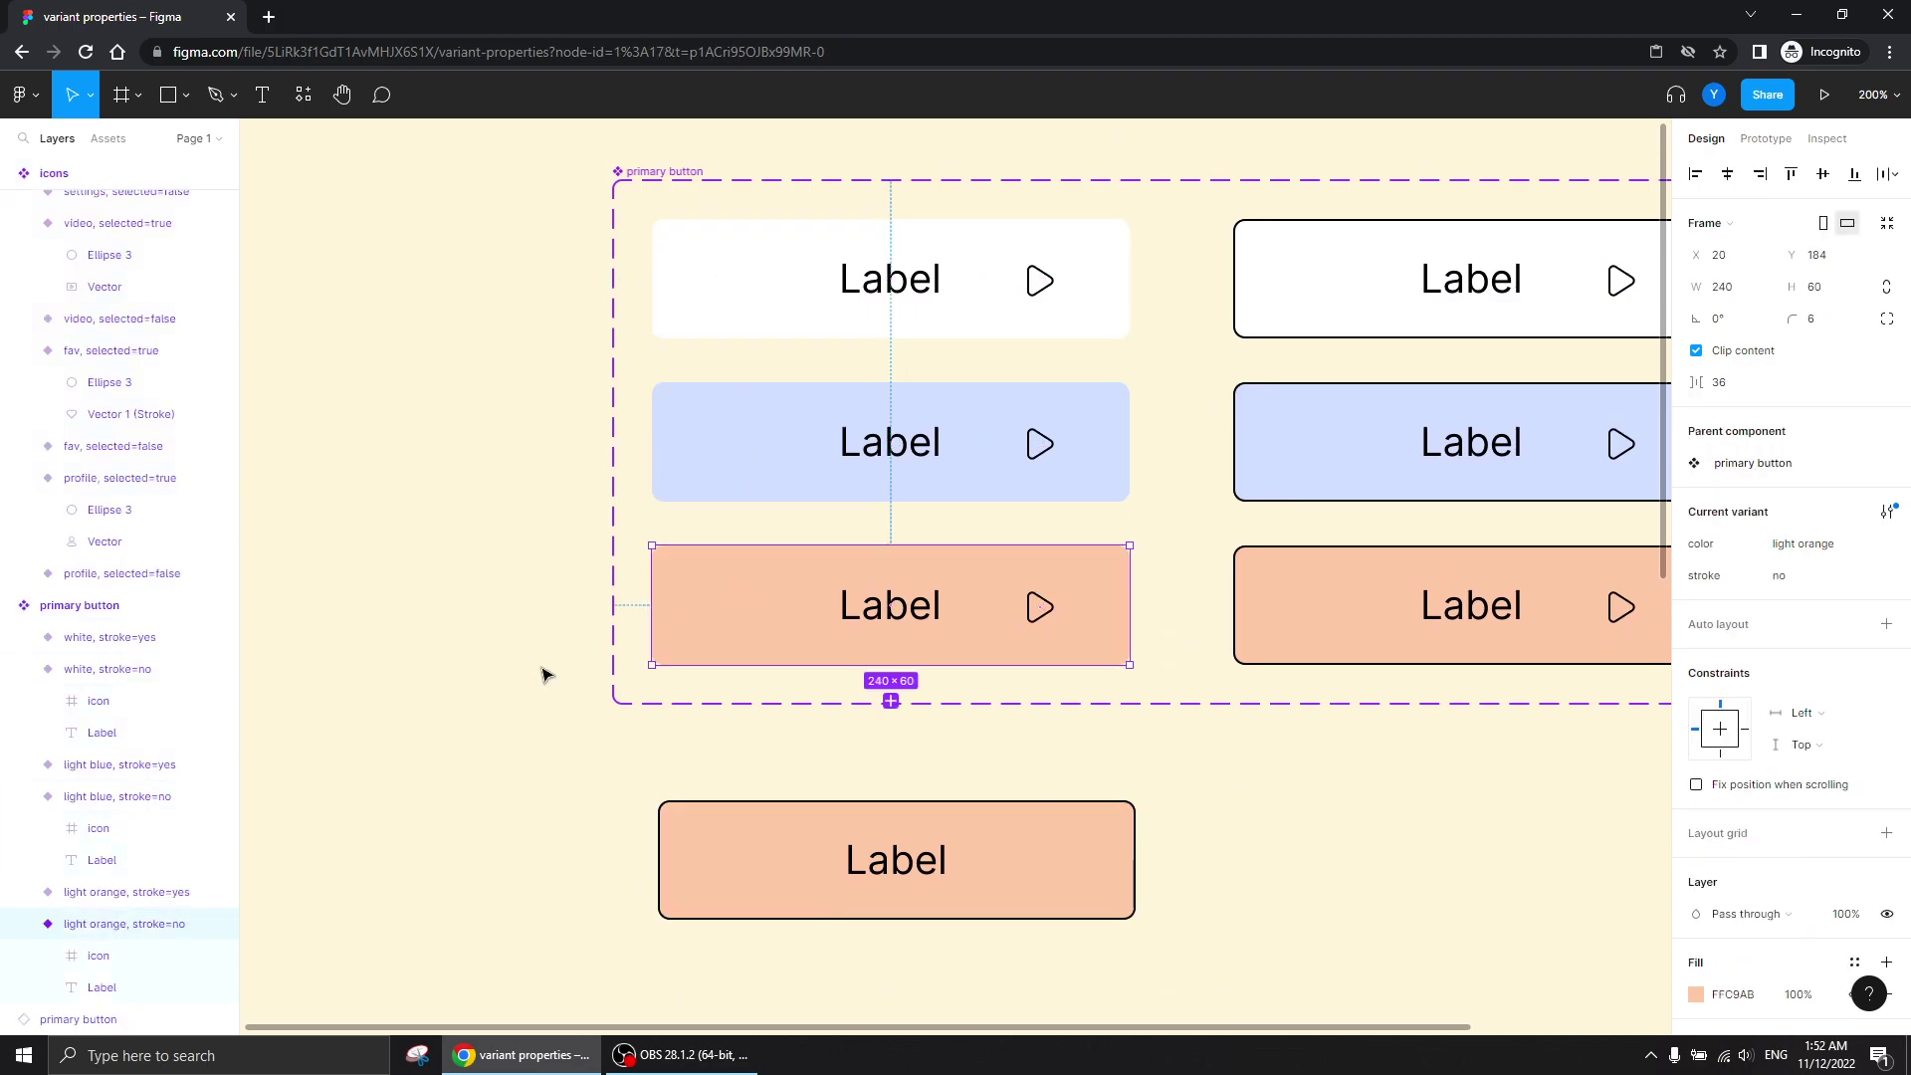
scroll(542, 675, down, 5)
click(759, 380)
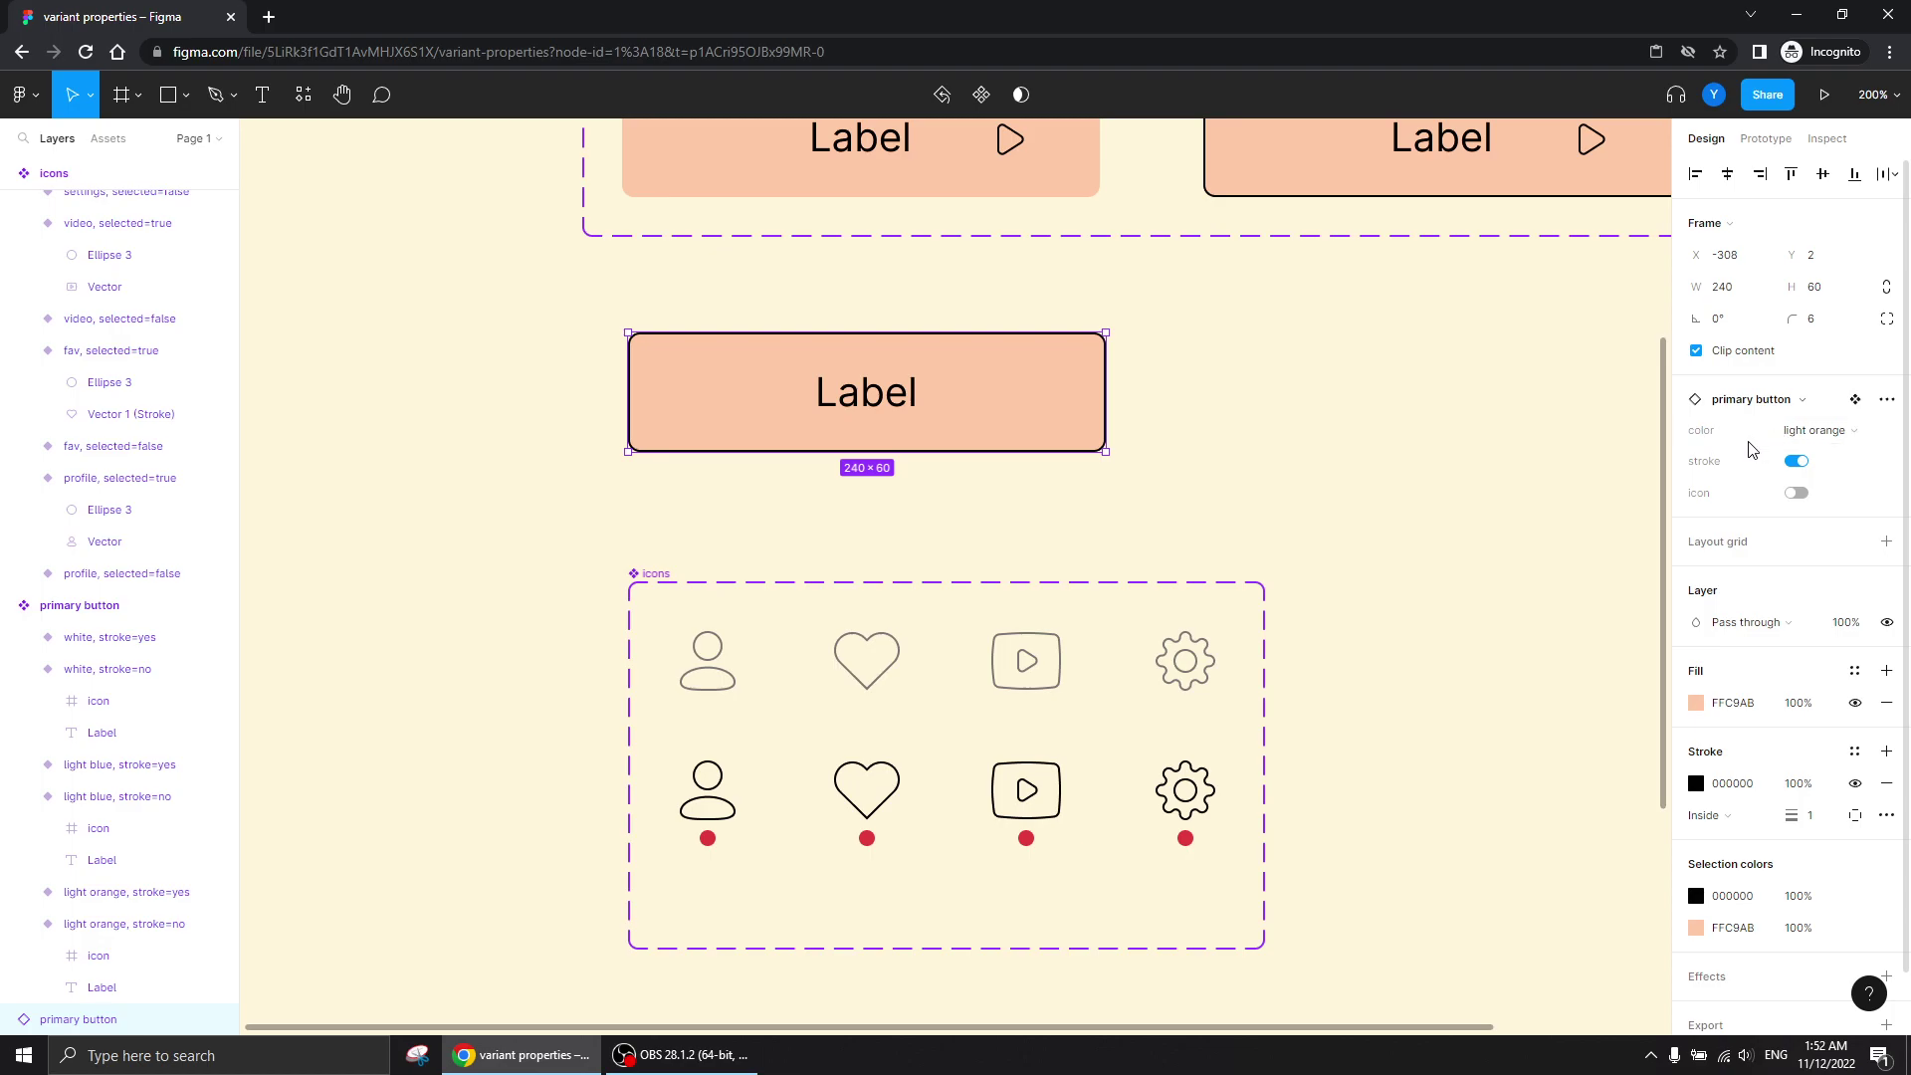
click(1825, 441)
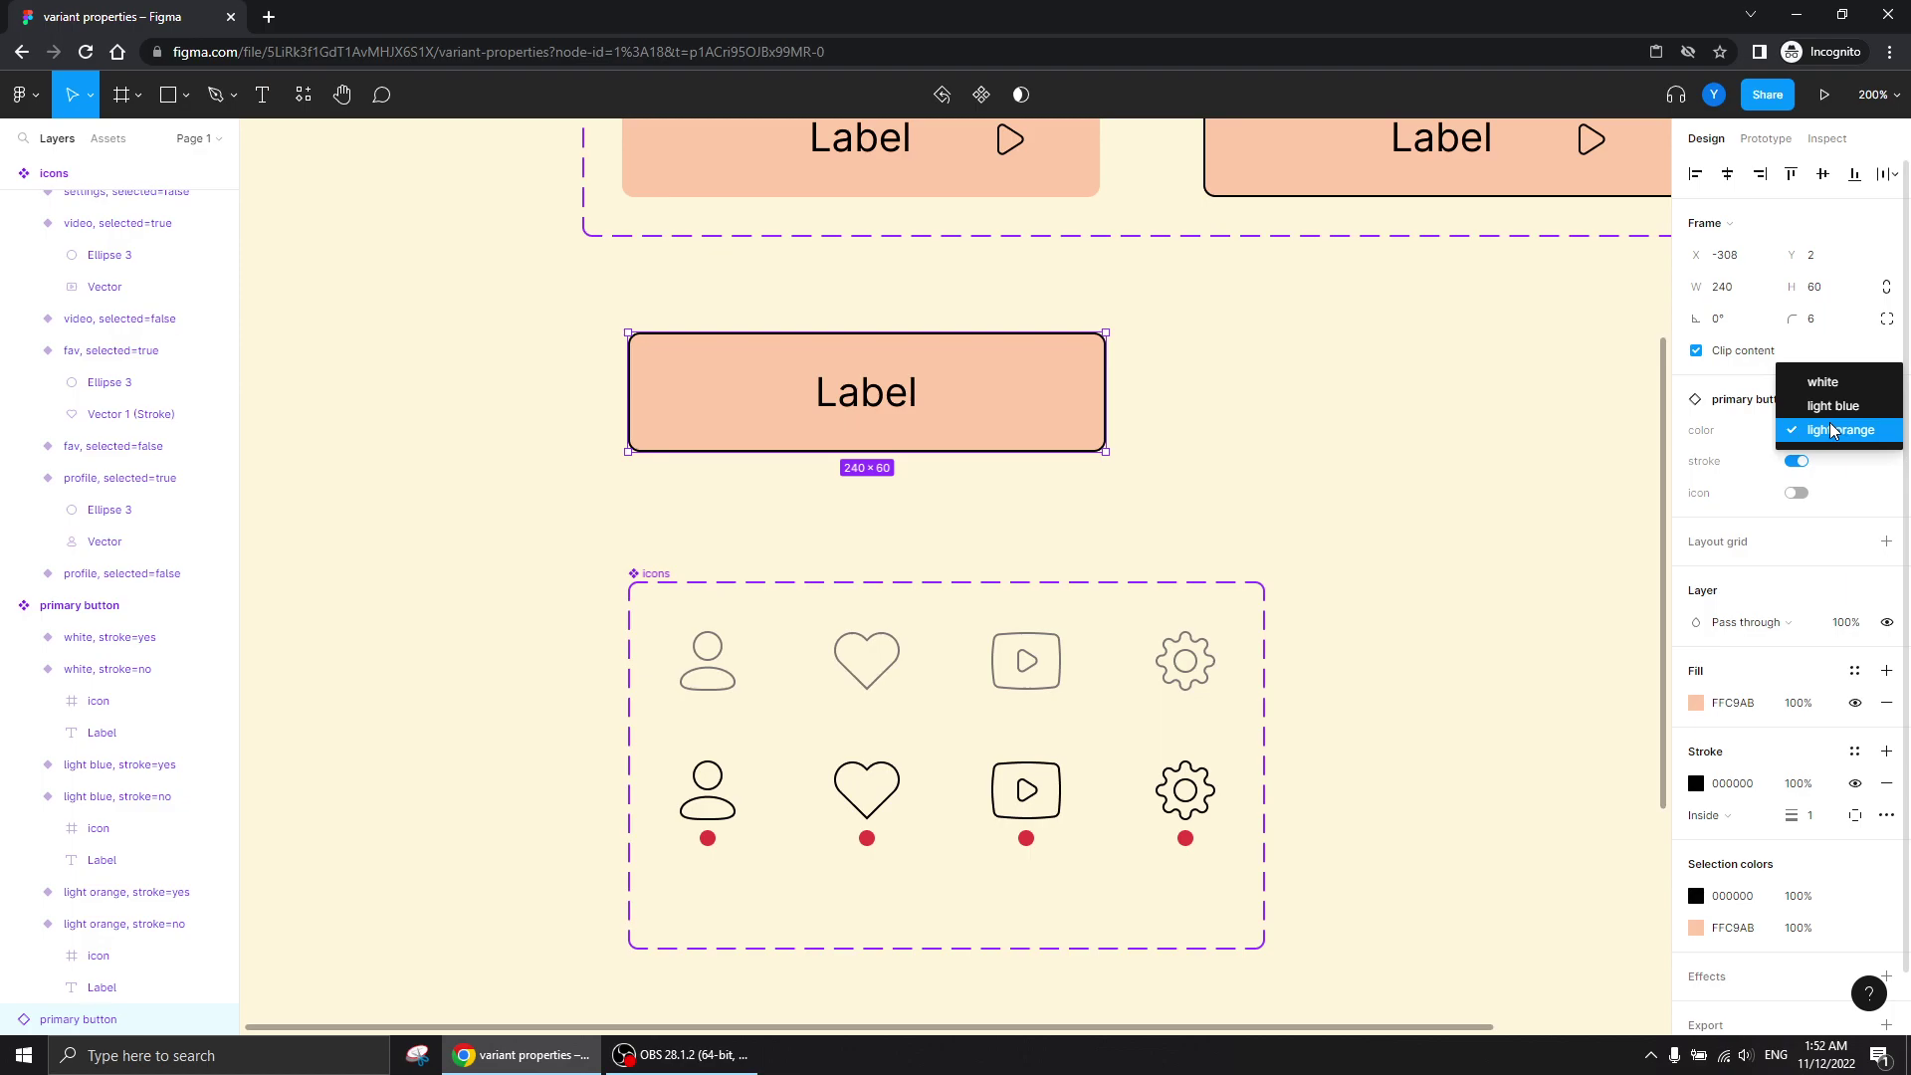
click(1280, 369)
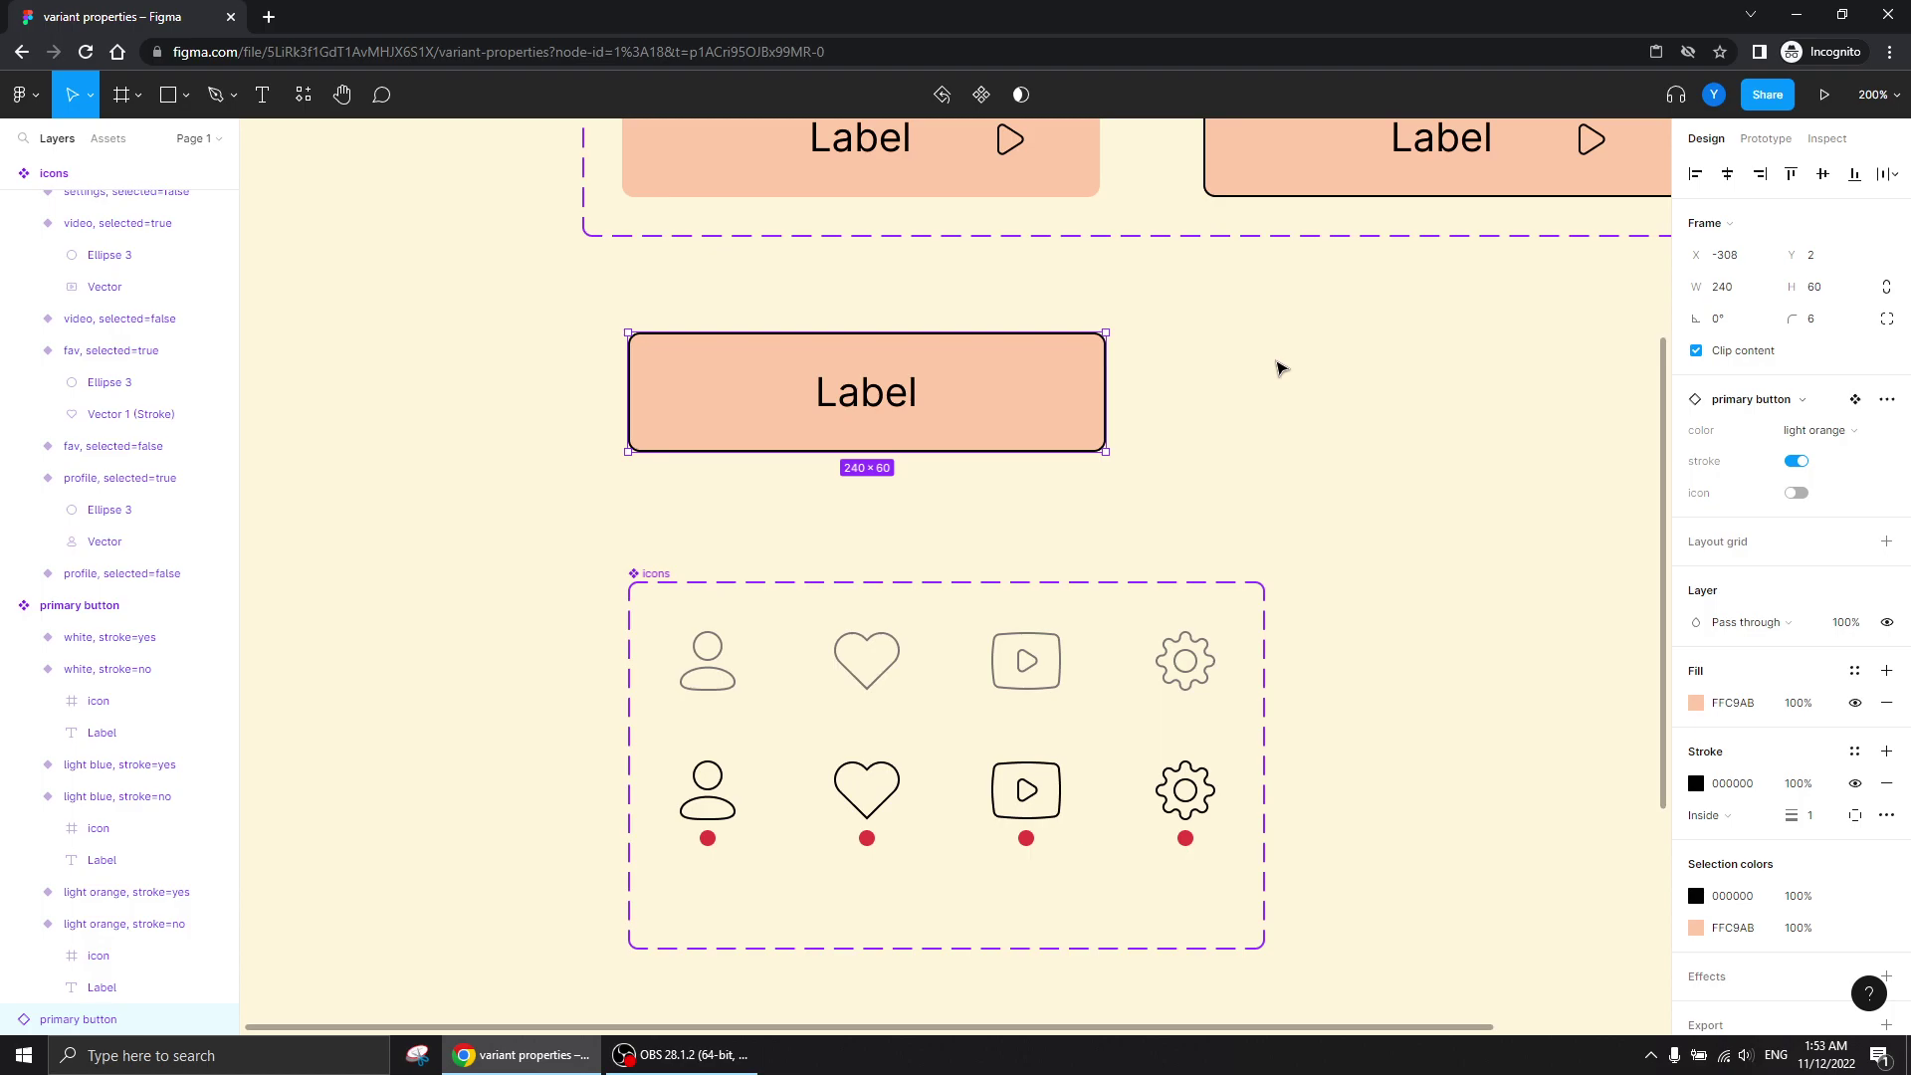
click(1279, 368)
- Widen the primary button component set to 880 and duplicate its three variants without stroke into a third column
drag(1276, 367, 883, 921)
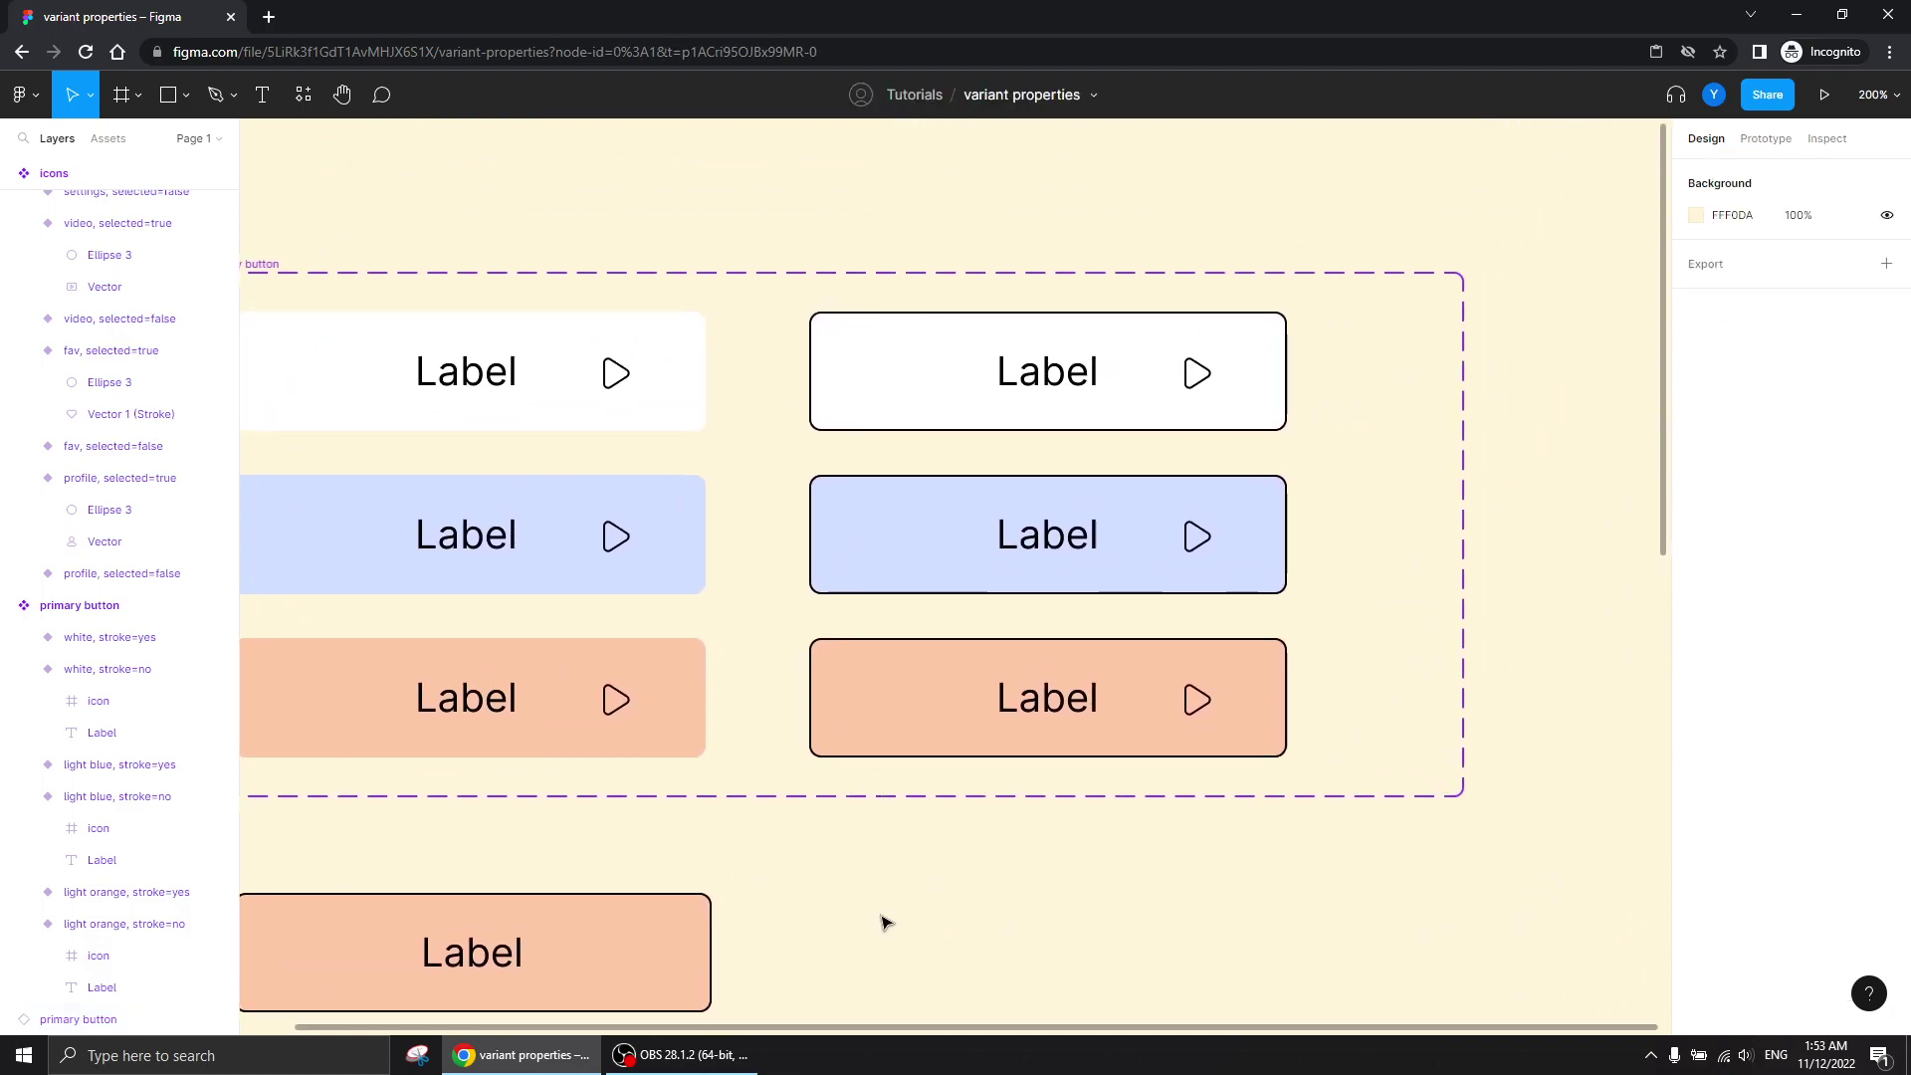
drag(1008, 873, 1137, 822)
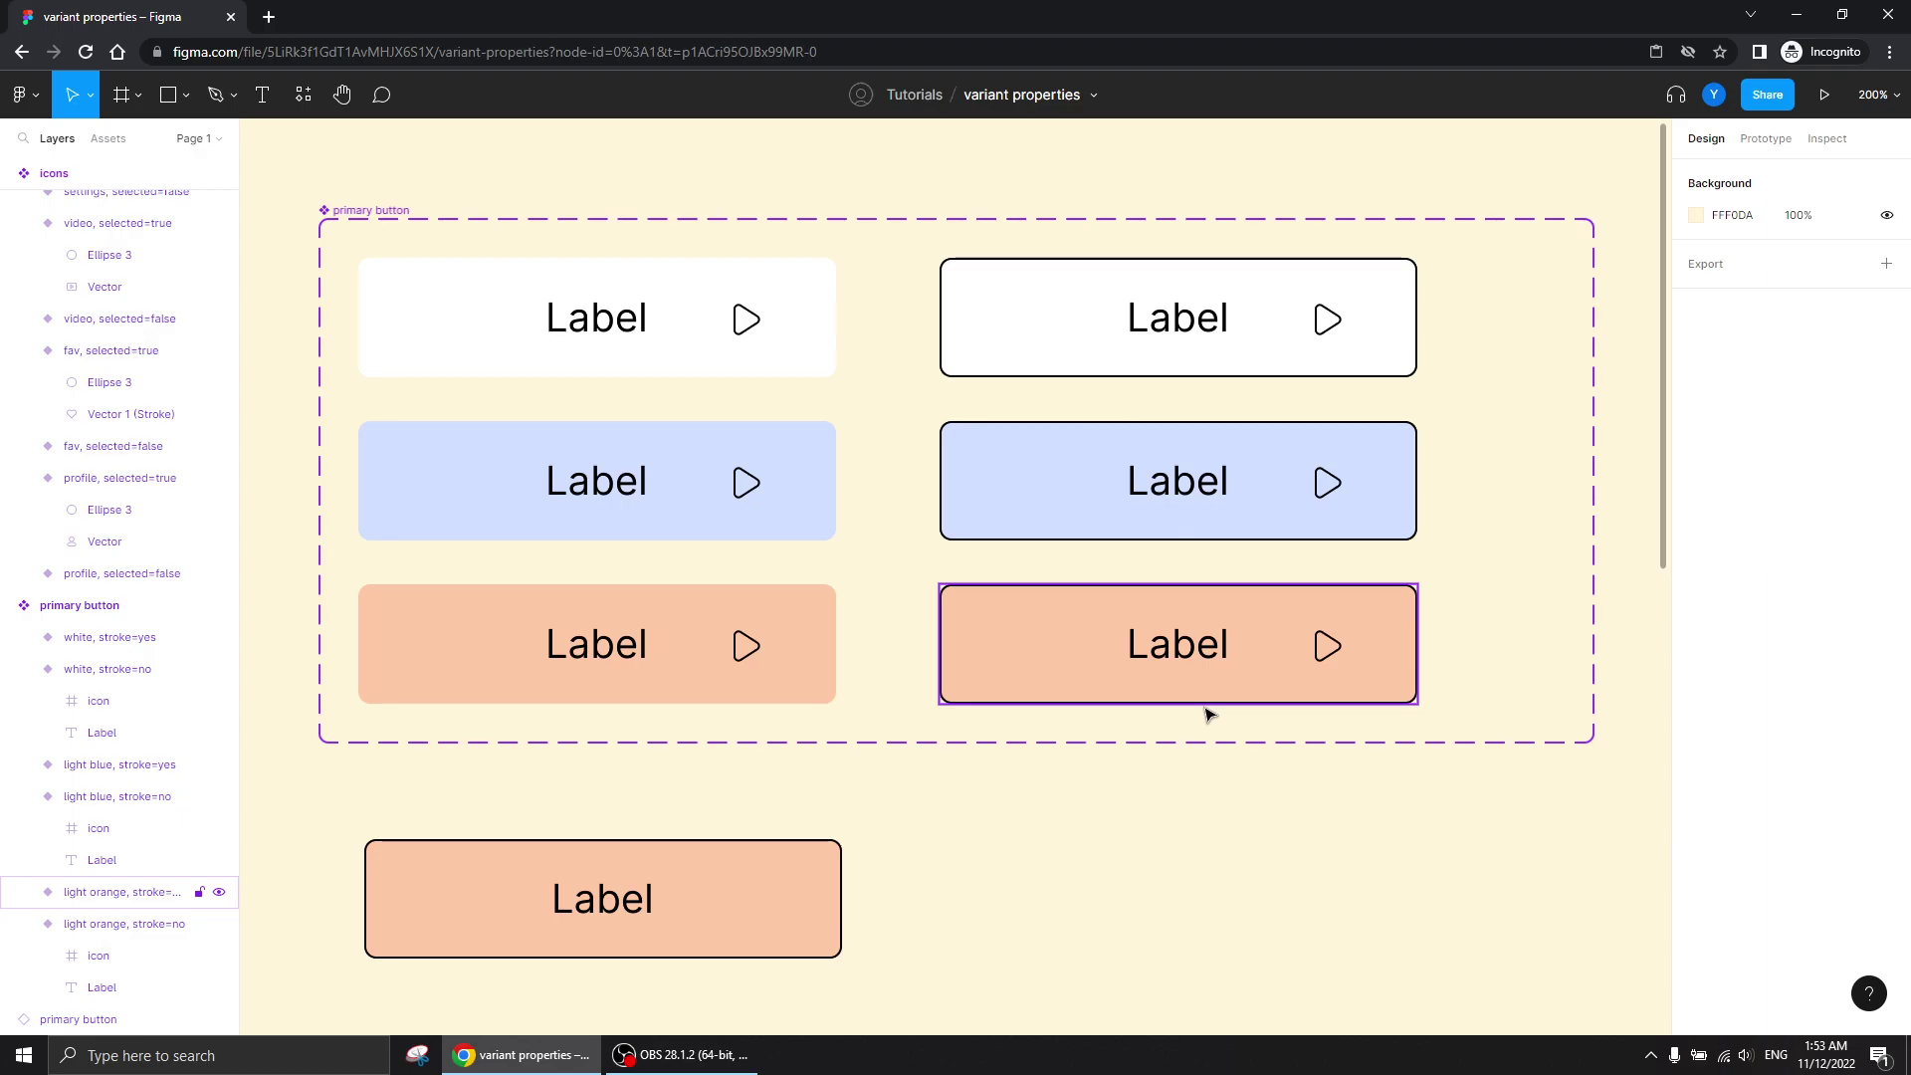
key(shift+0)
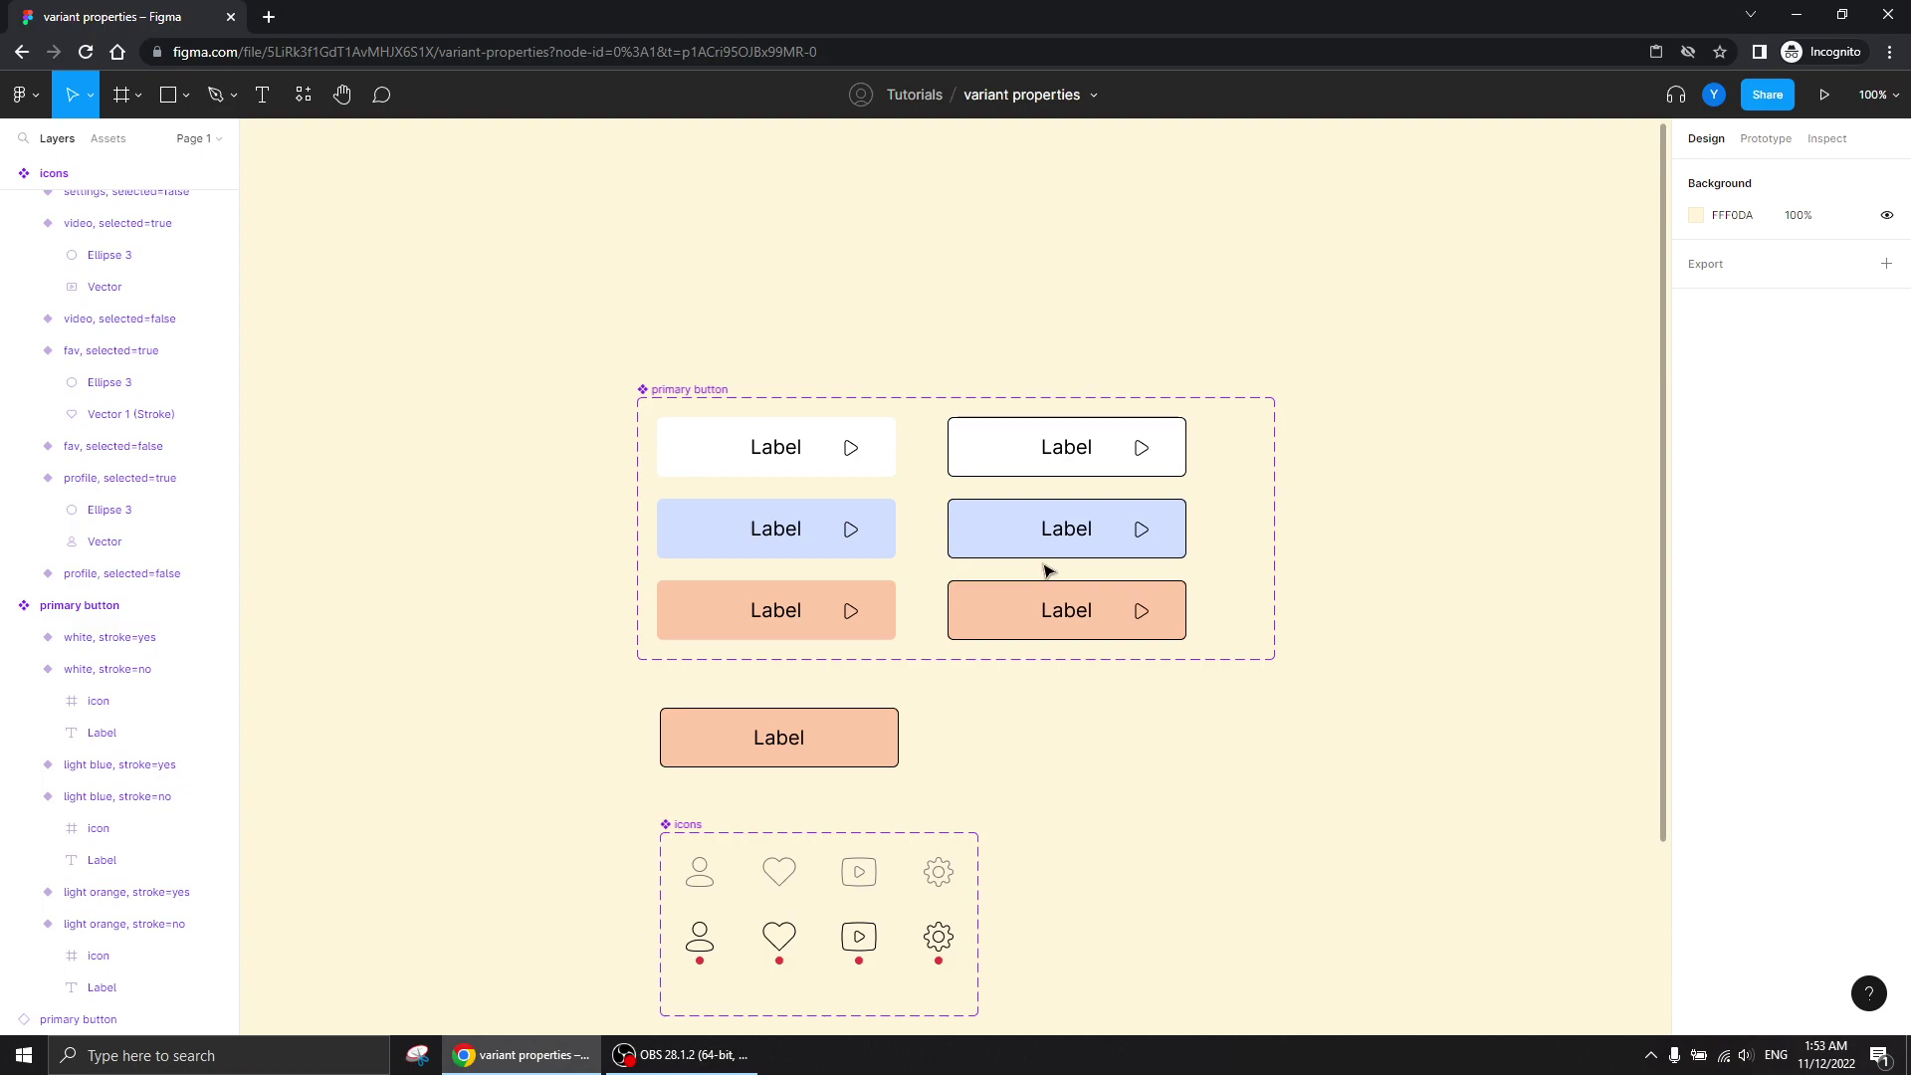
click(1276, 598)
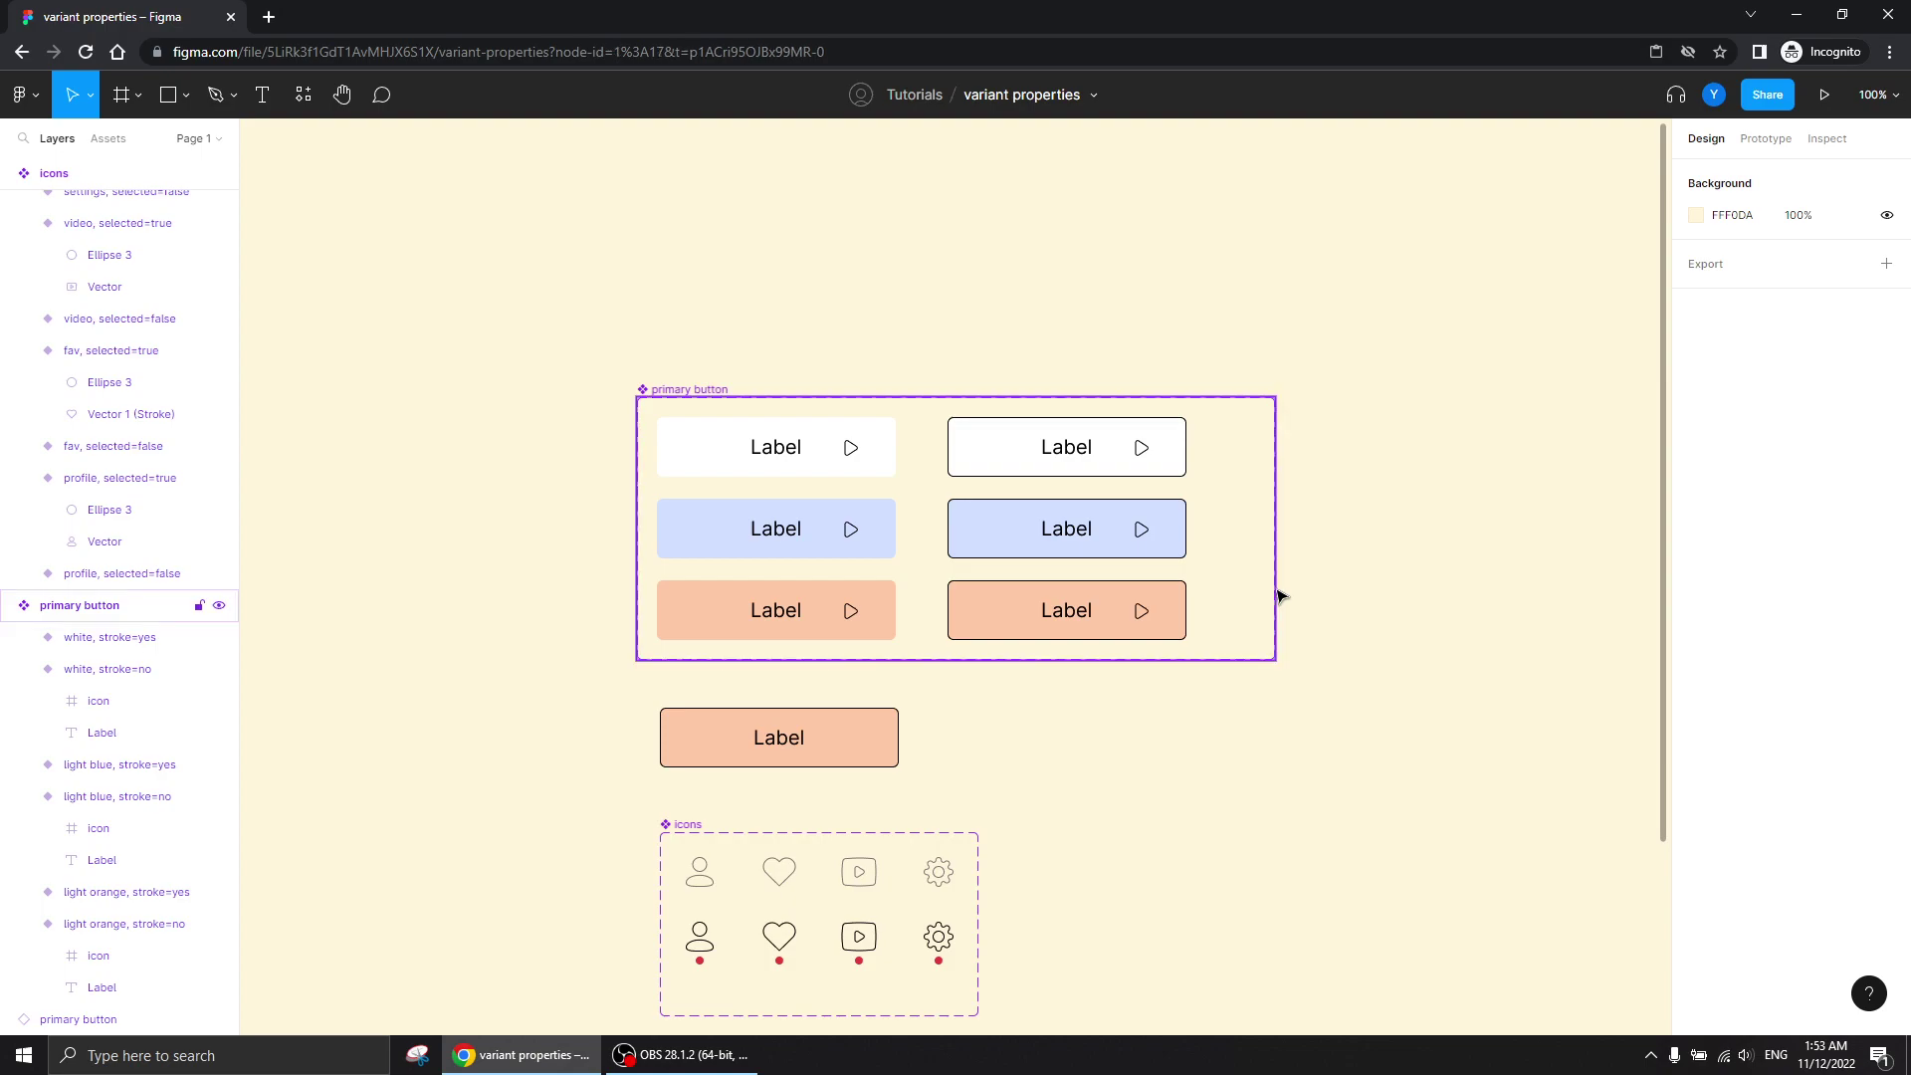
drag(1271, 610, 1513, 611)
mouse_move(908, 411)
mouse_down()
mouse_move(806, 571)
mouse_move(674, 632)
mouse_move(1318, 640)
mouse_move(1299, 637)
mouse_up()
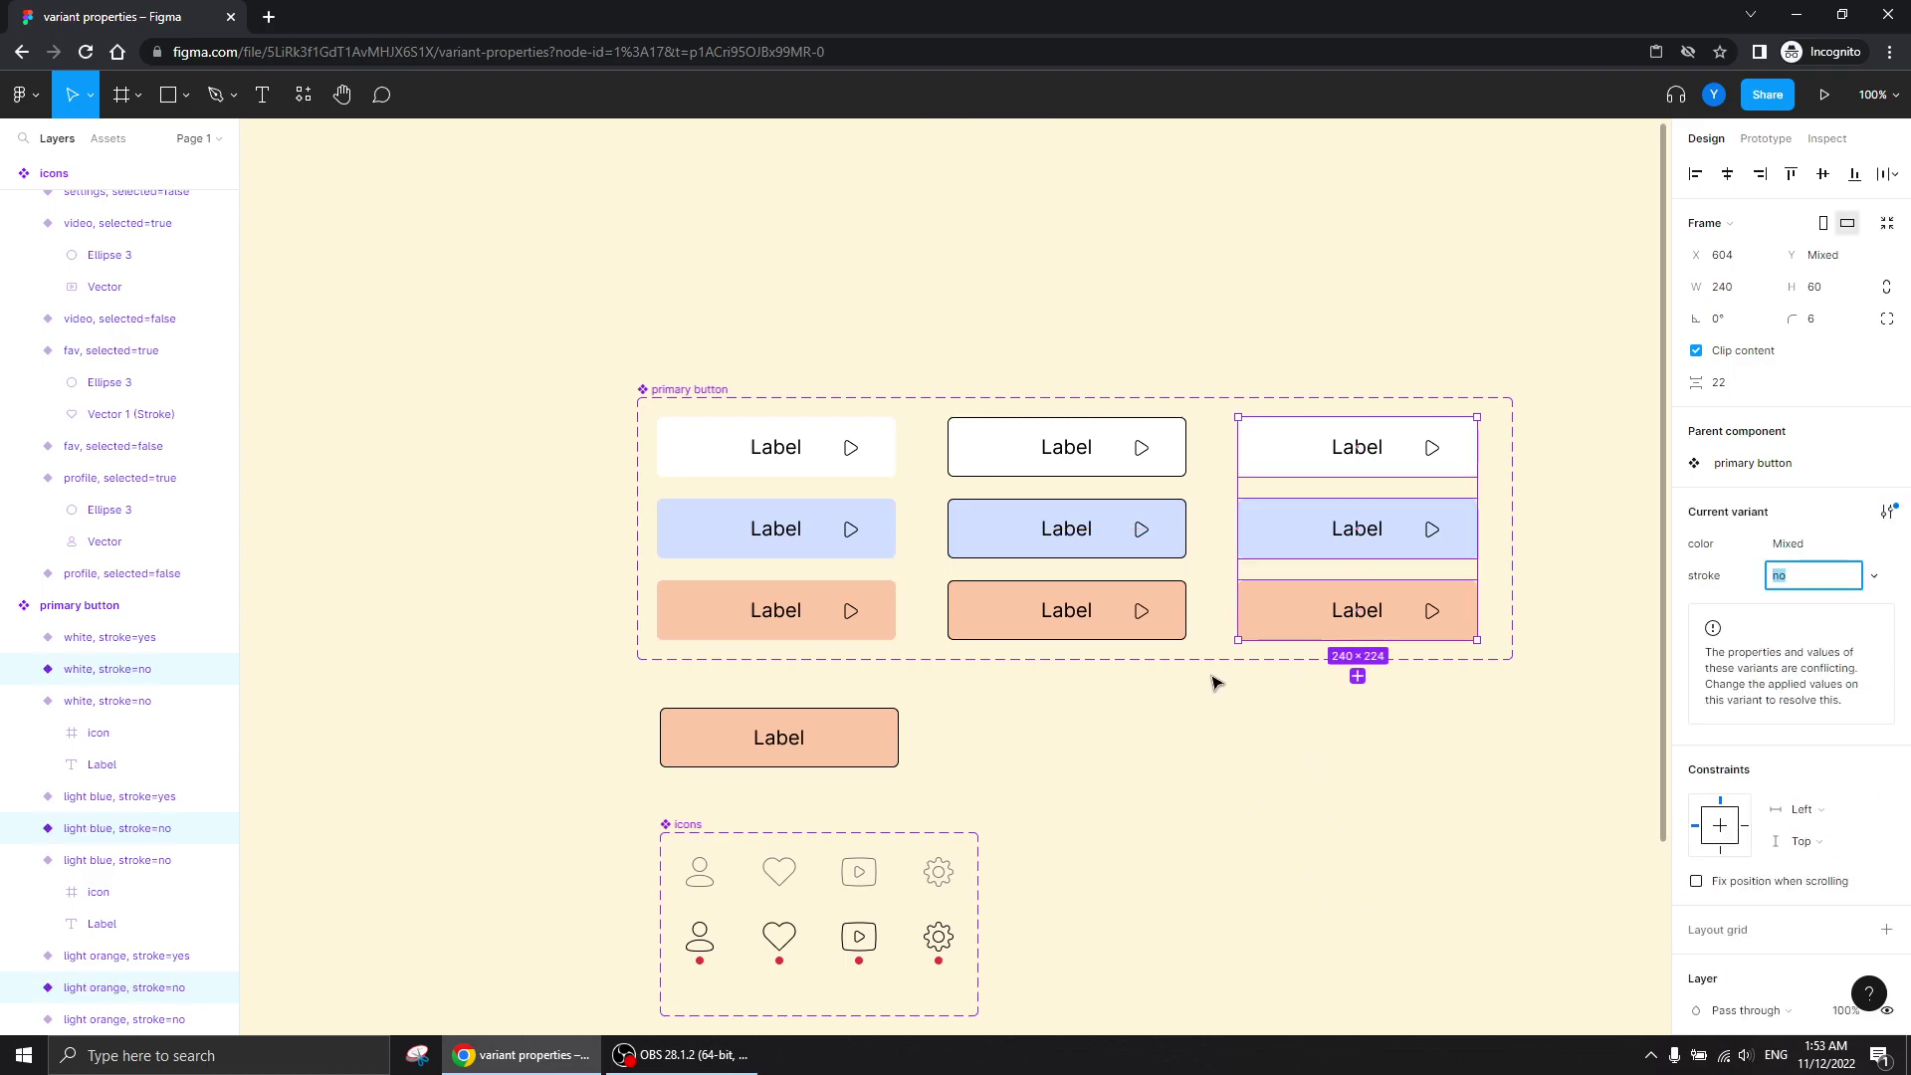
click(1215, 752)
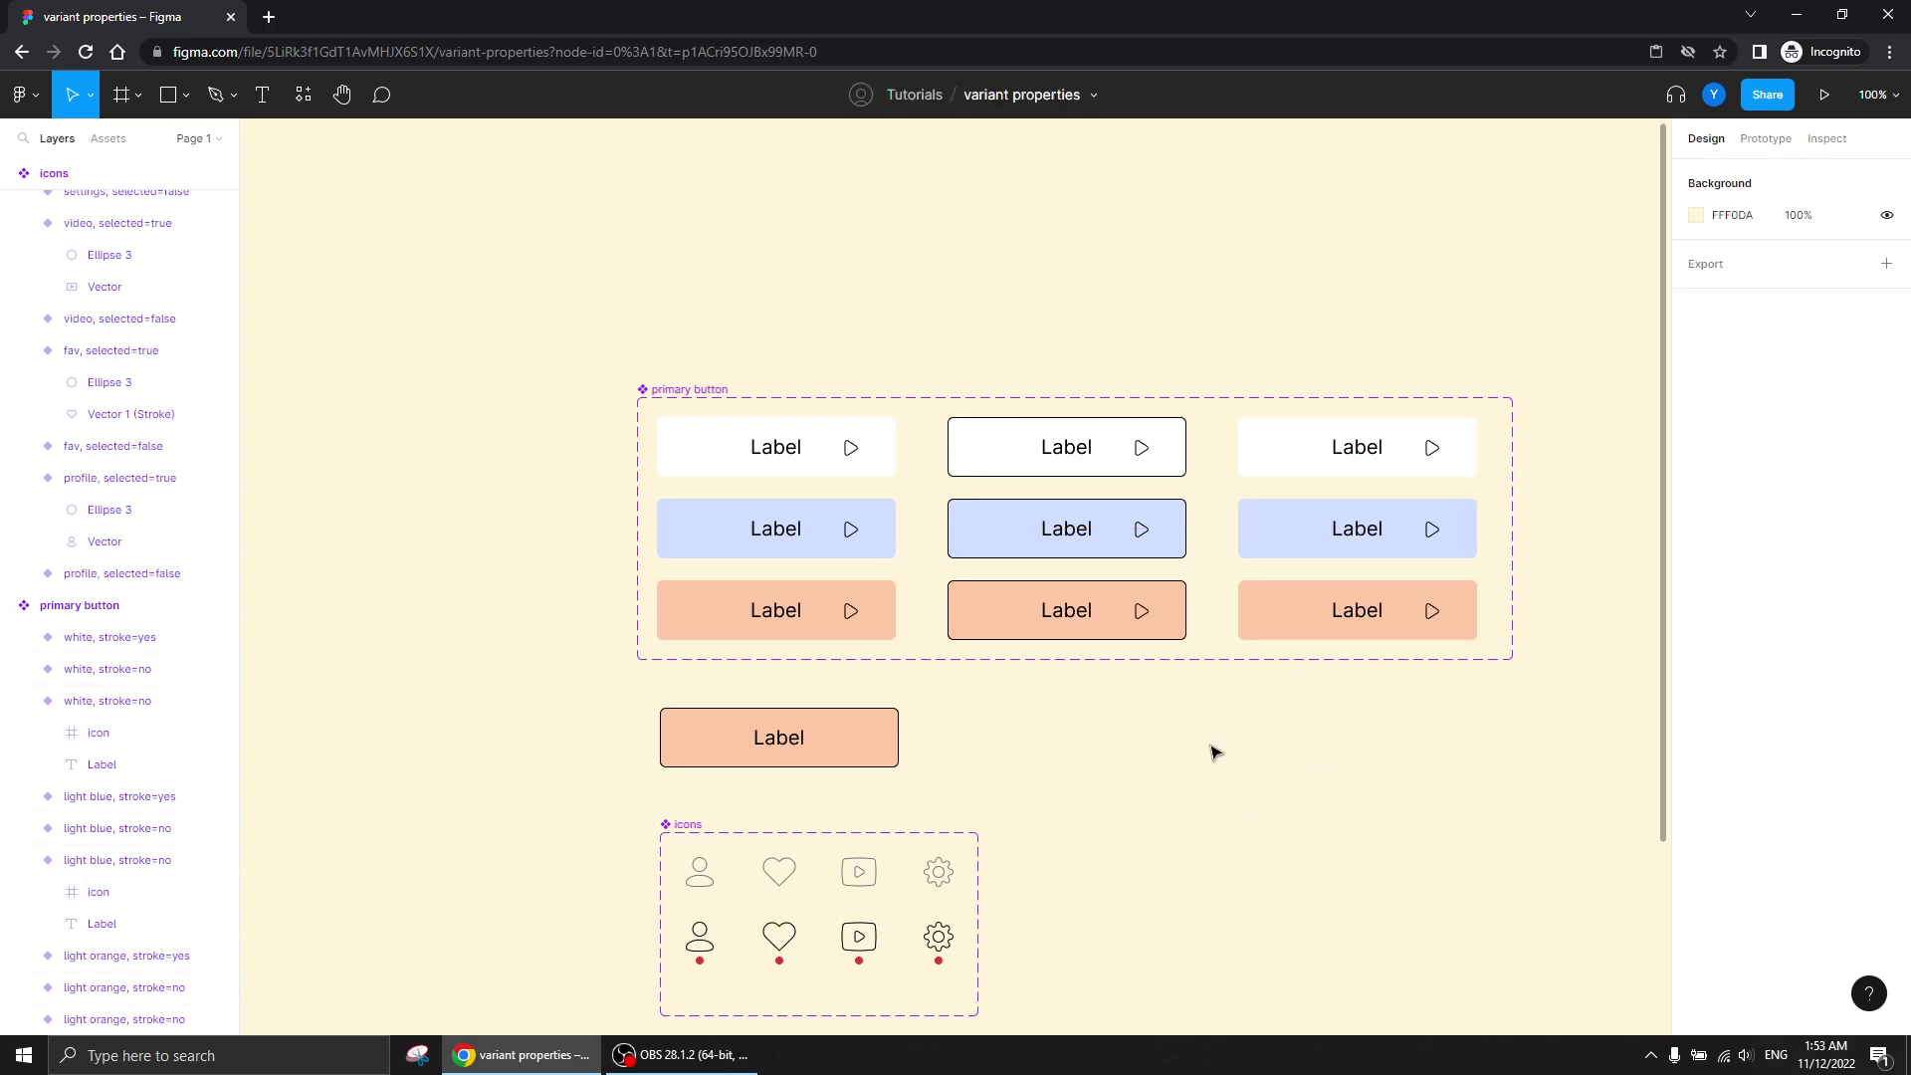
drag(1203, 435, 1501, 700)
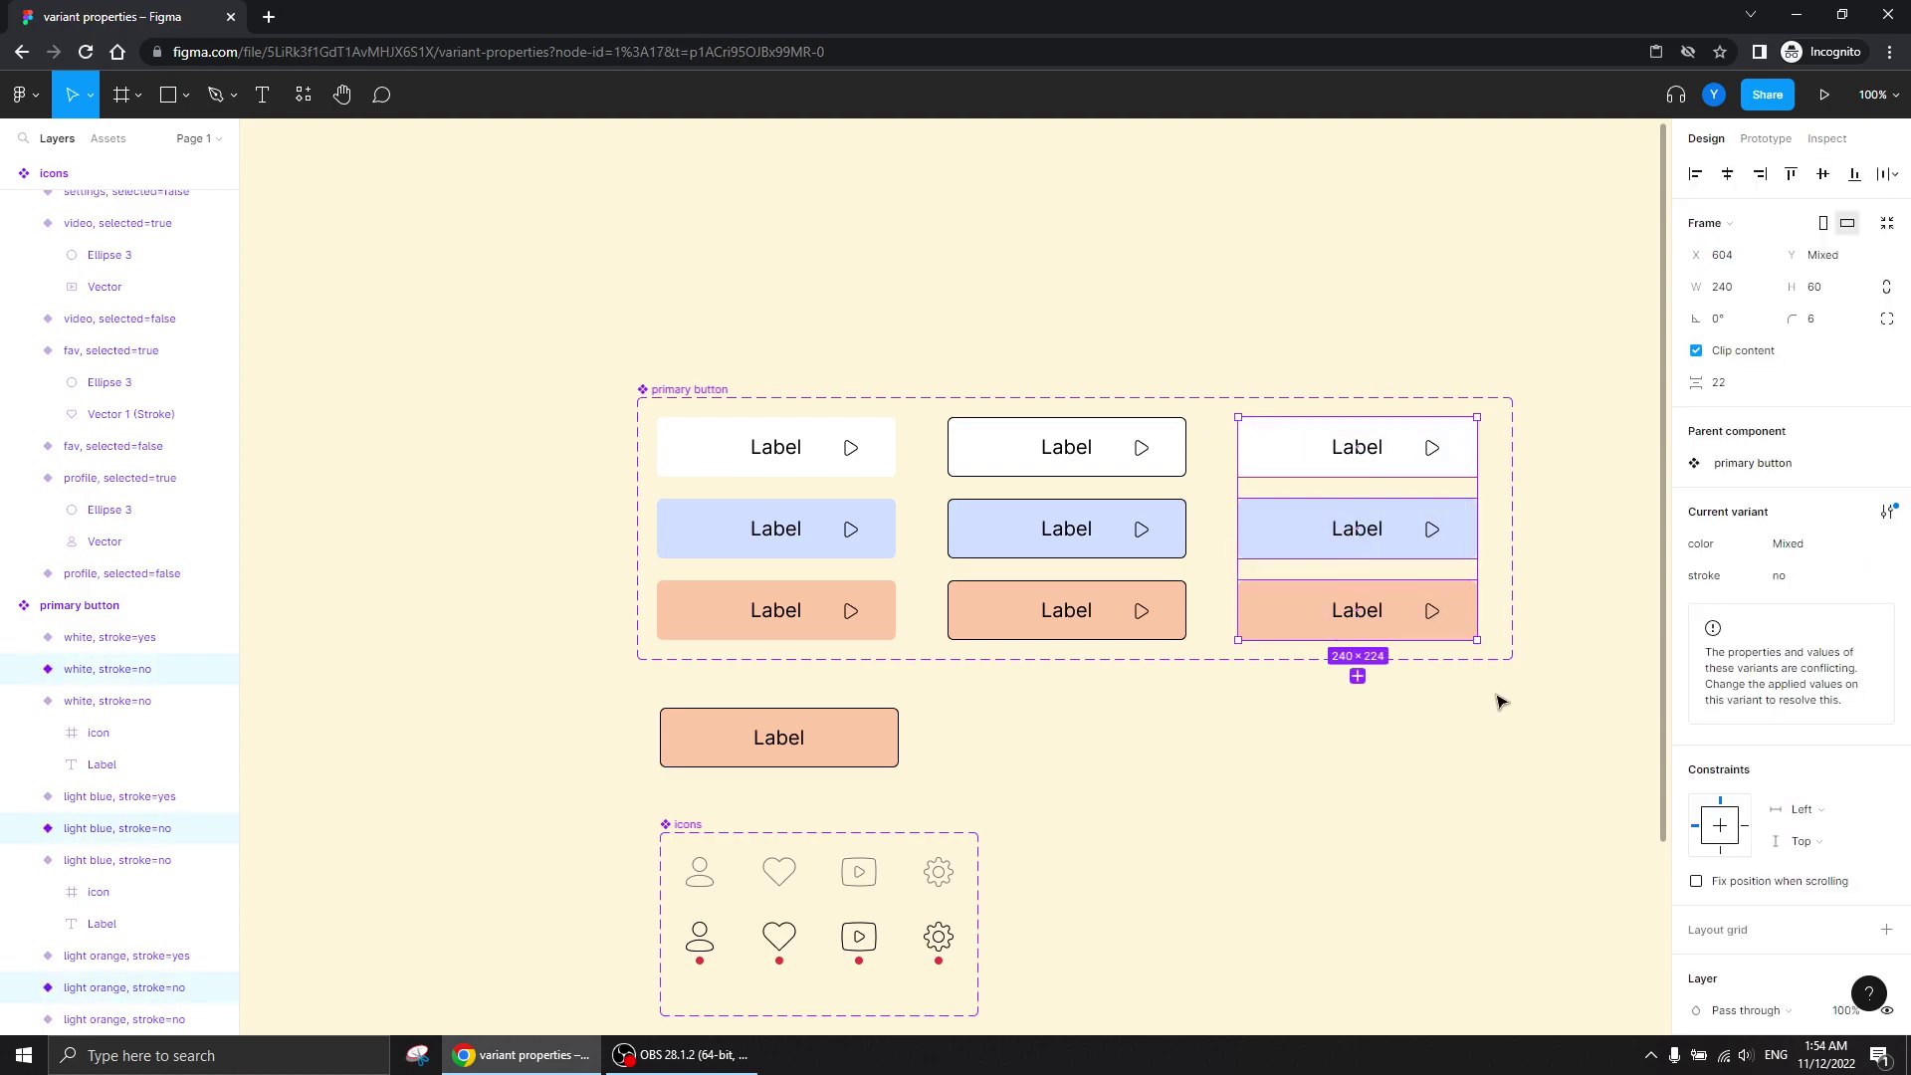
click(1523, 745)
- Add a variant property named "shadow" with the value Default to the primary button component set
click(702, 387)
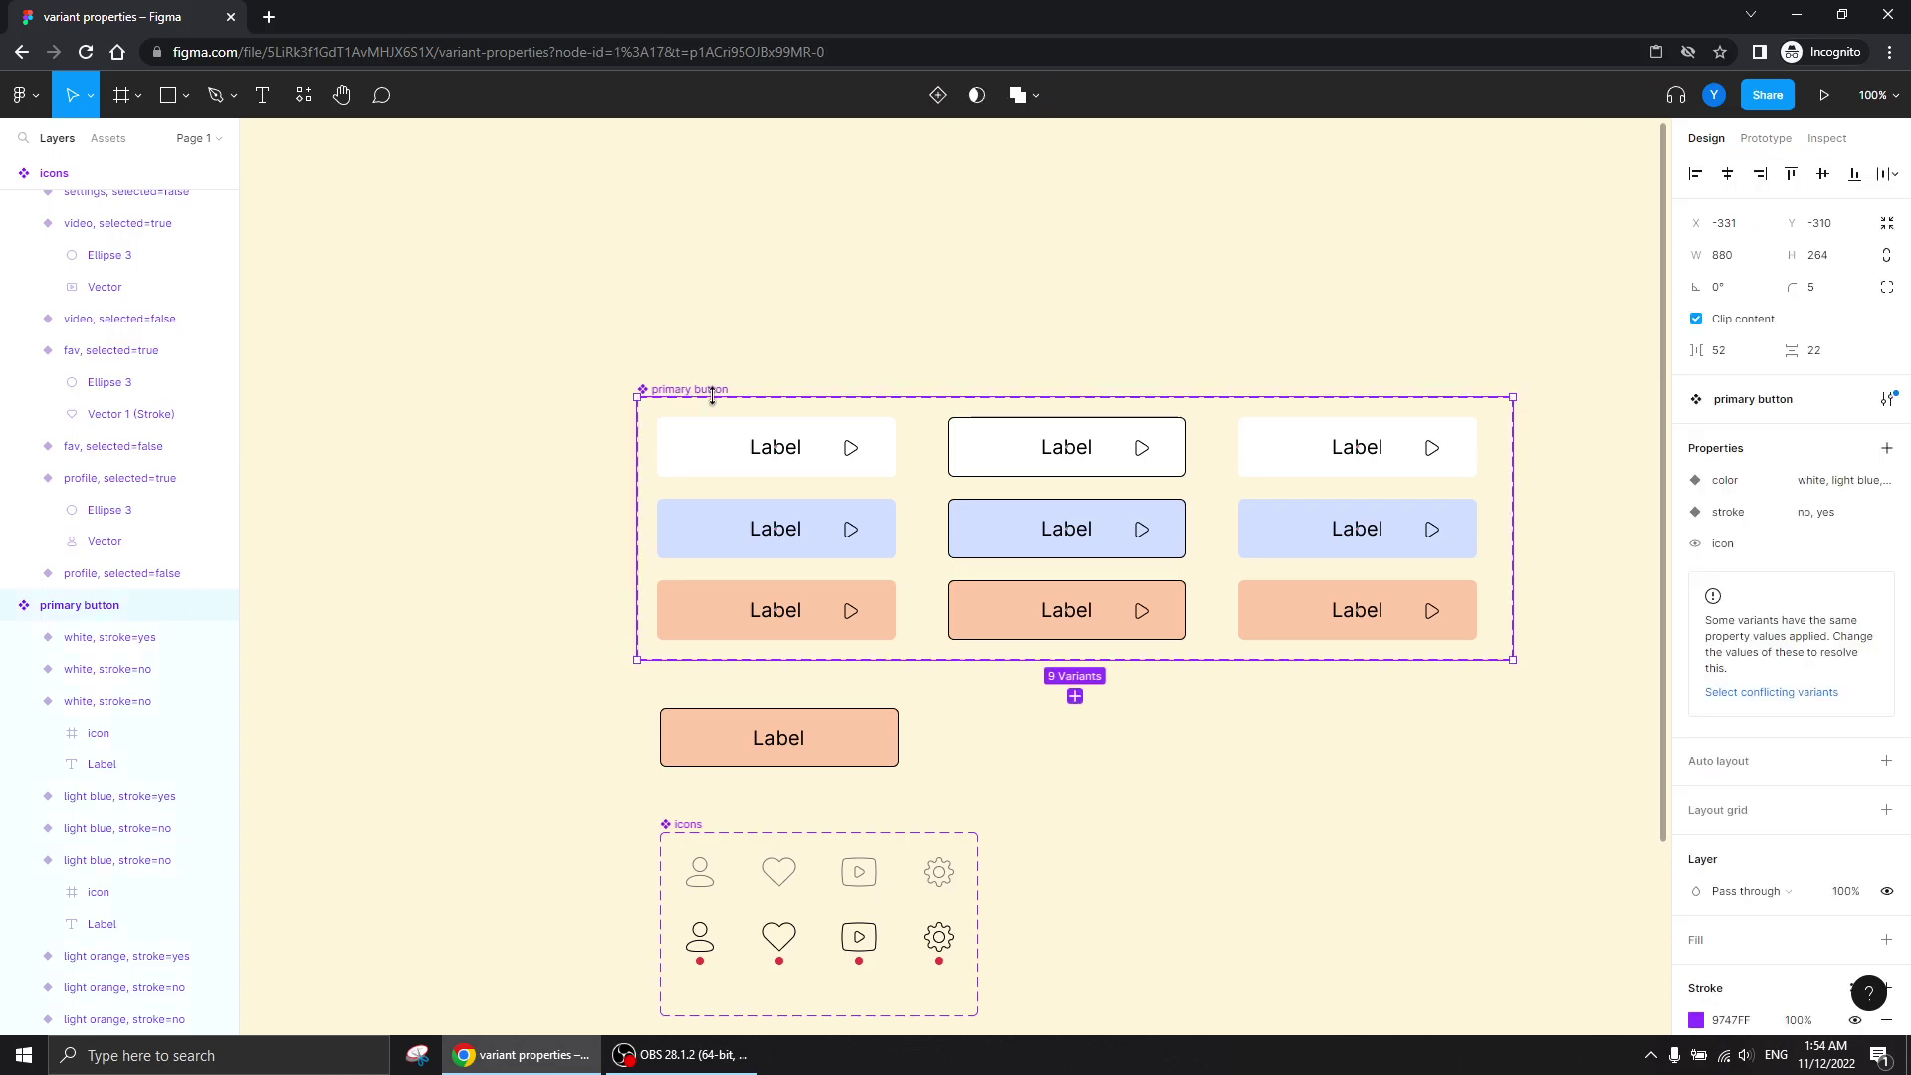
click(1886, 447)
click(1808, 513)
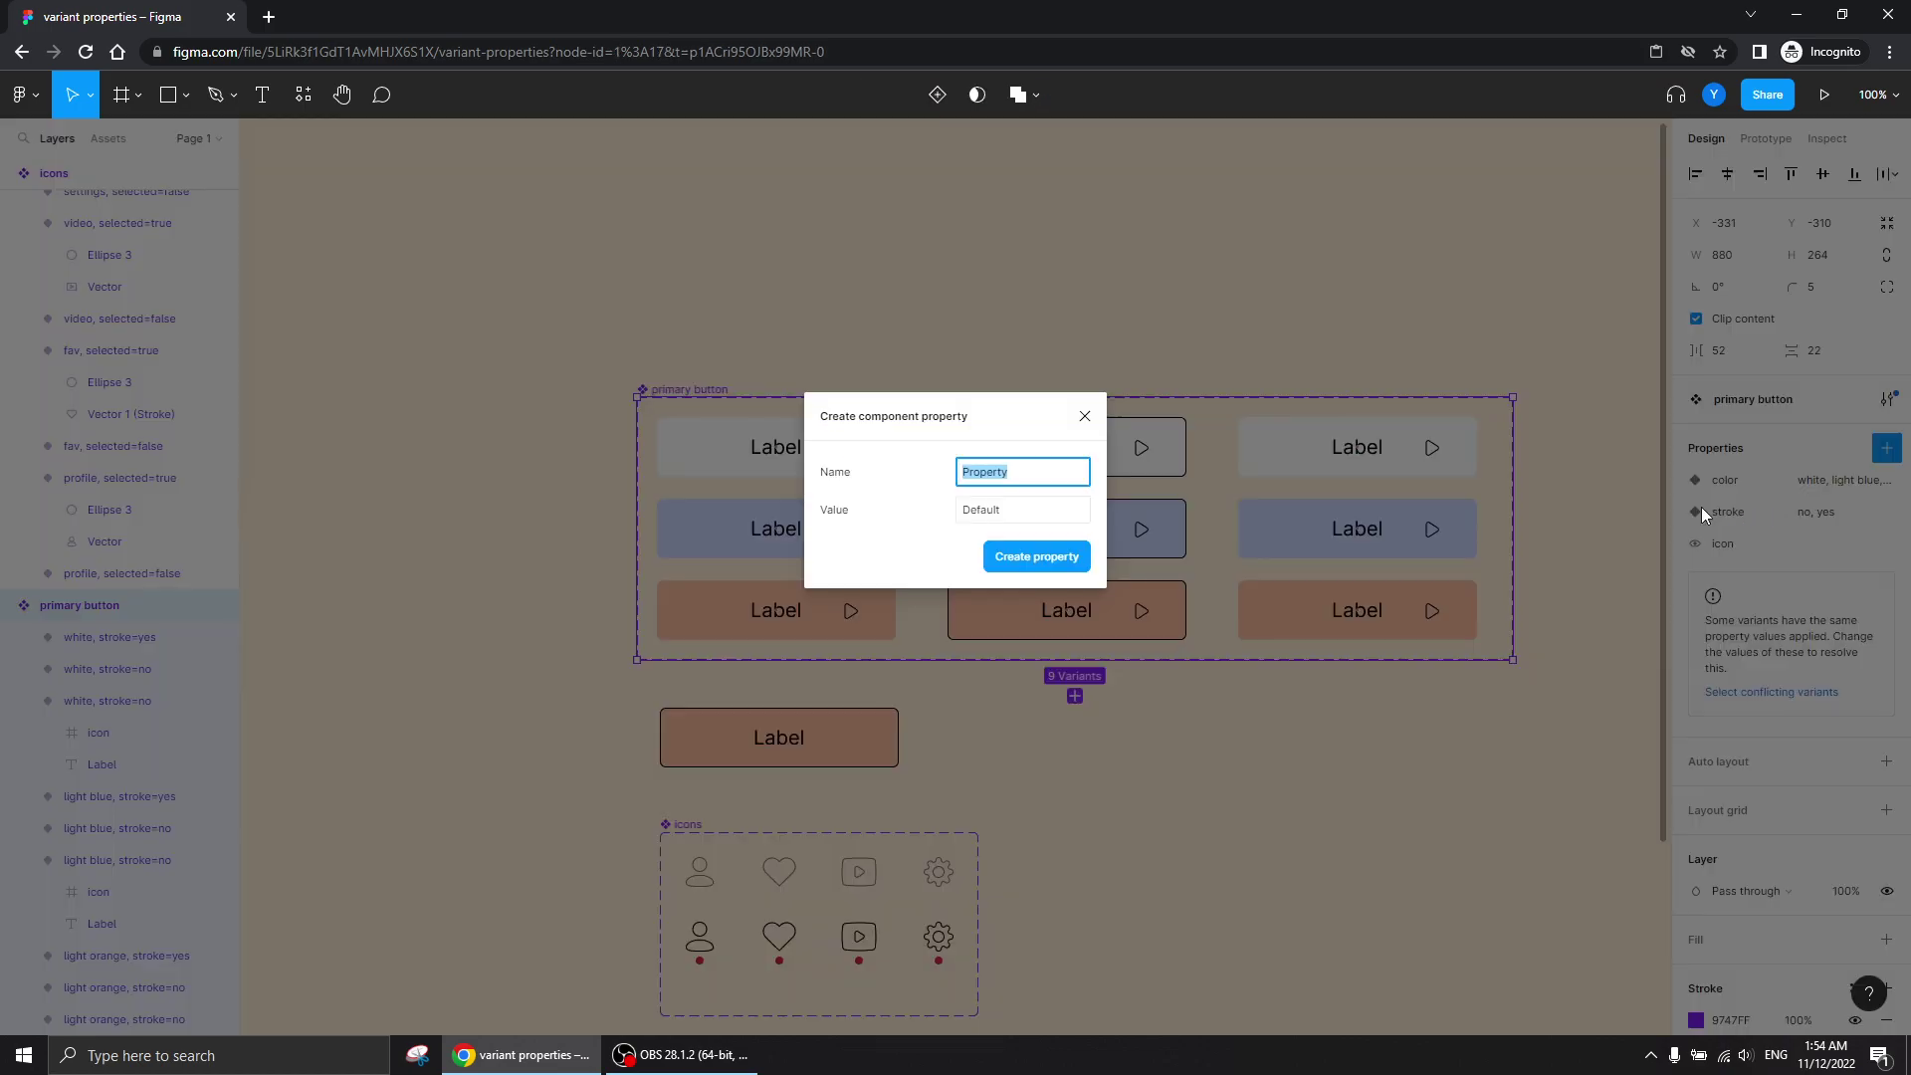
text(shadow)
key(Return)
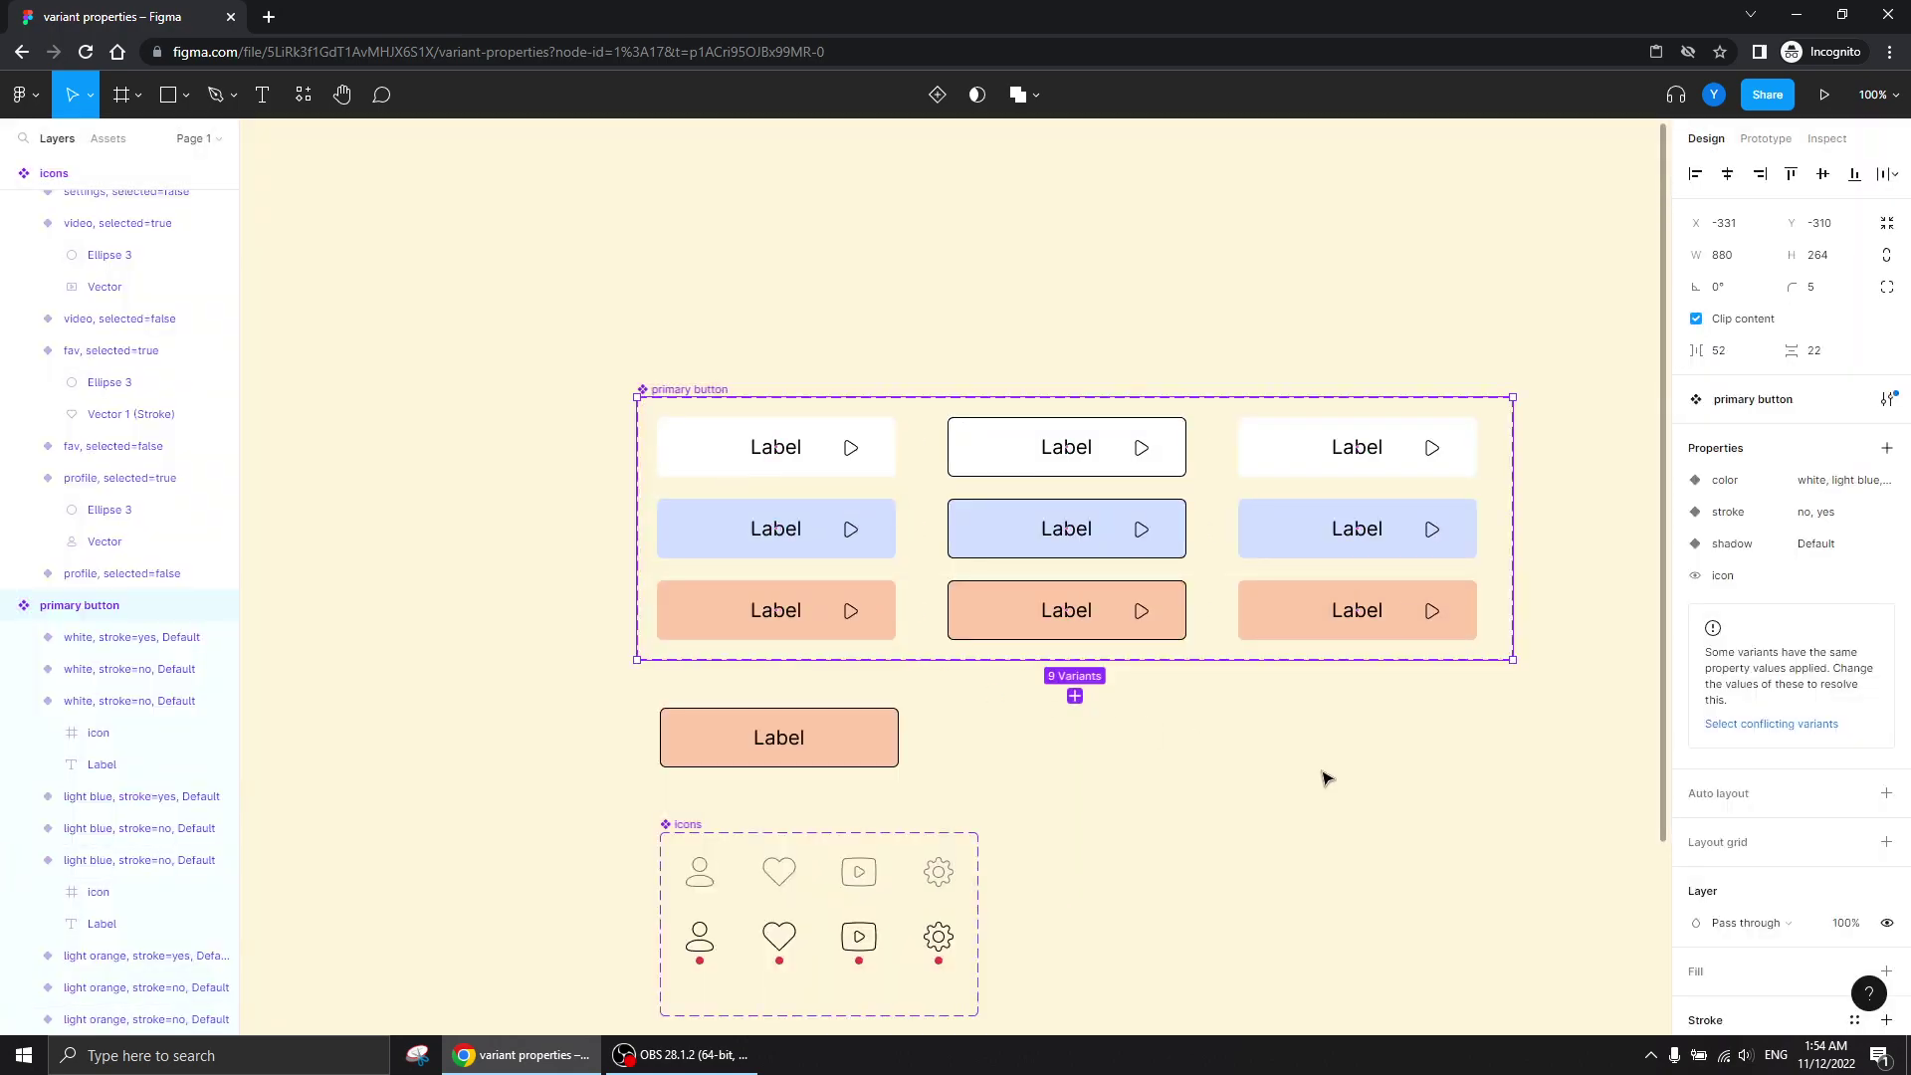
- Apply a drop shadow effect to the three button variants in the third column
drag(1501, 431, 1327, 589)
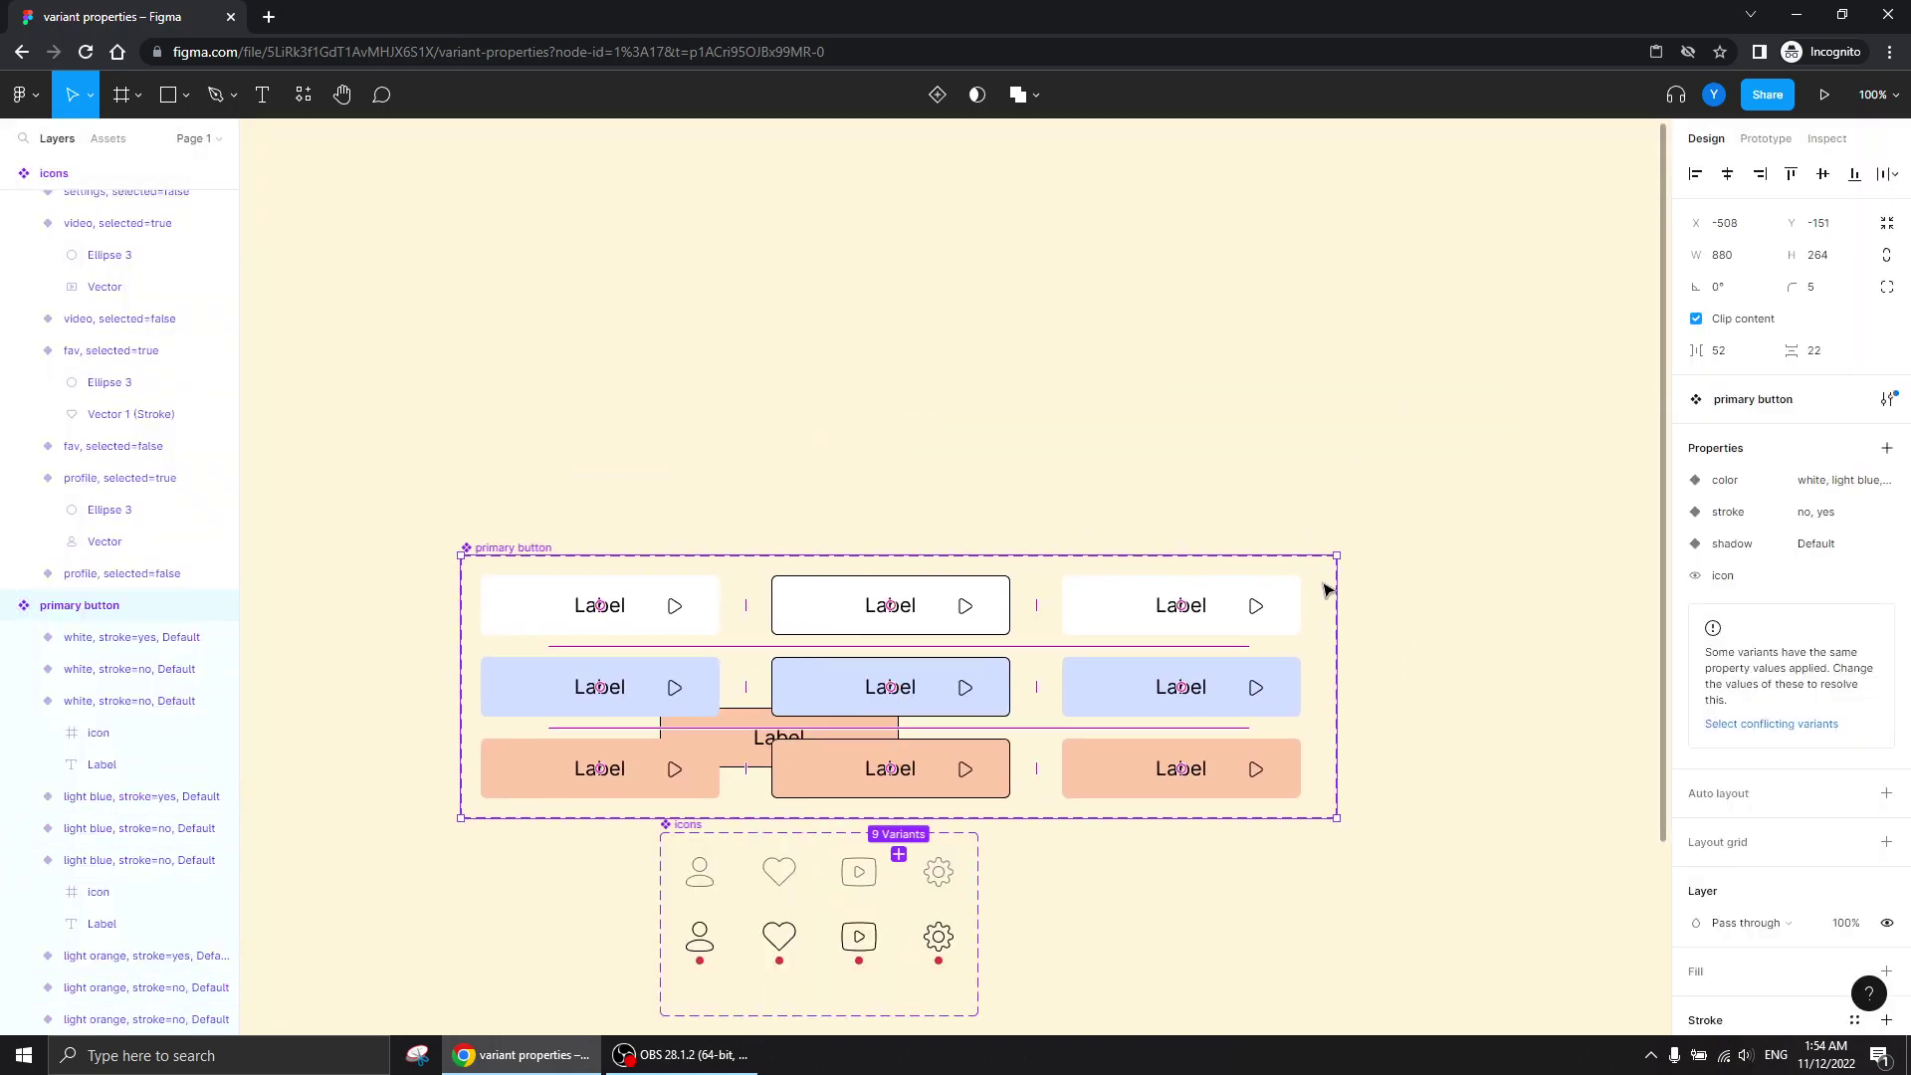
key(ctrl+z)
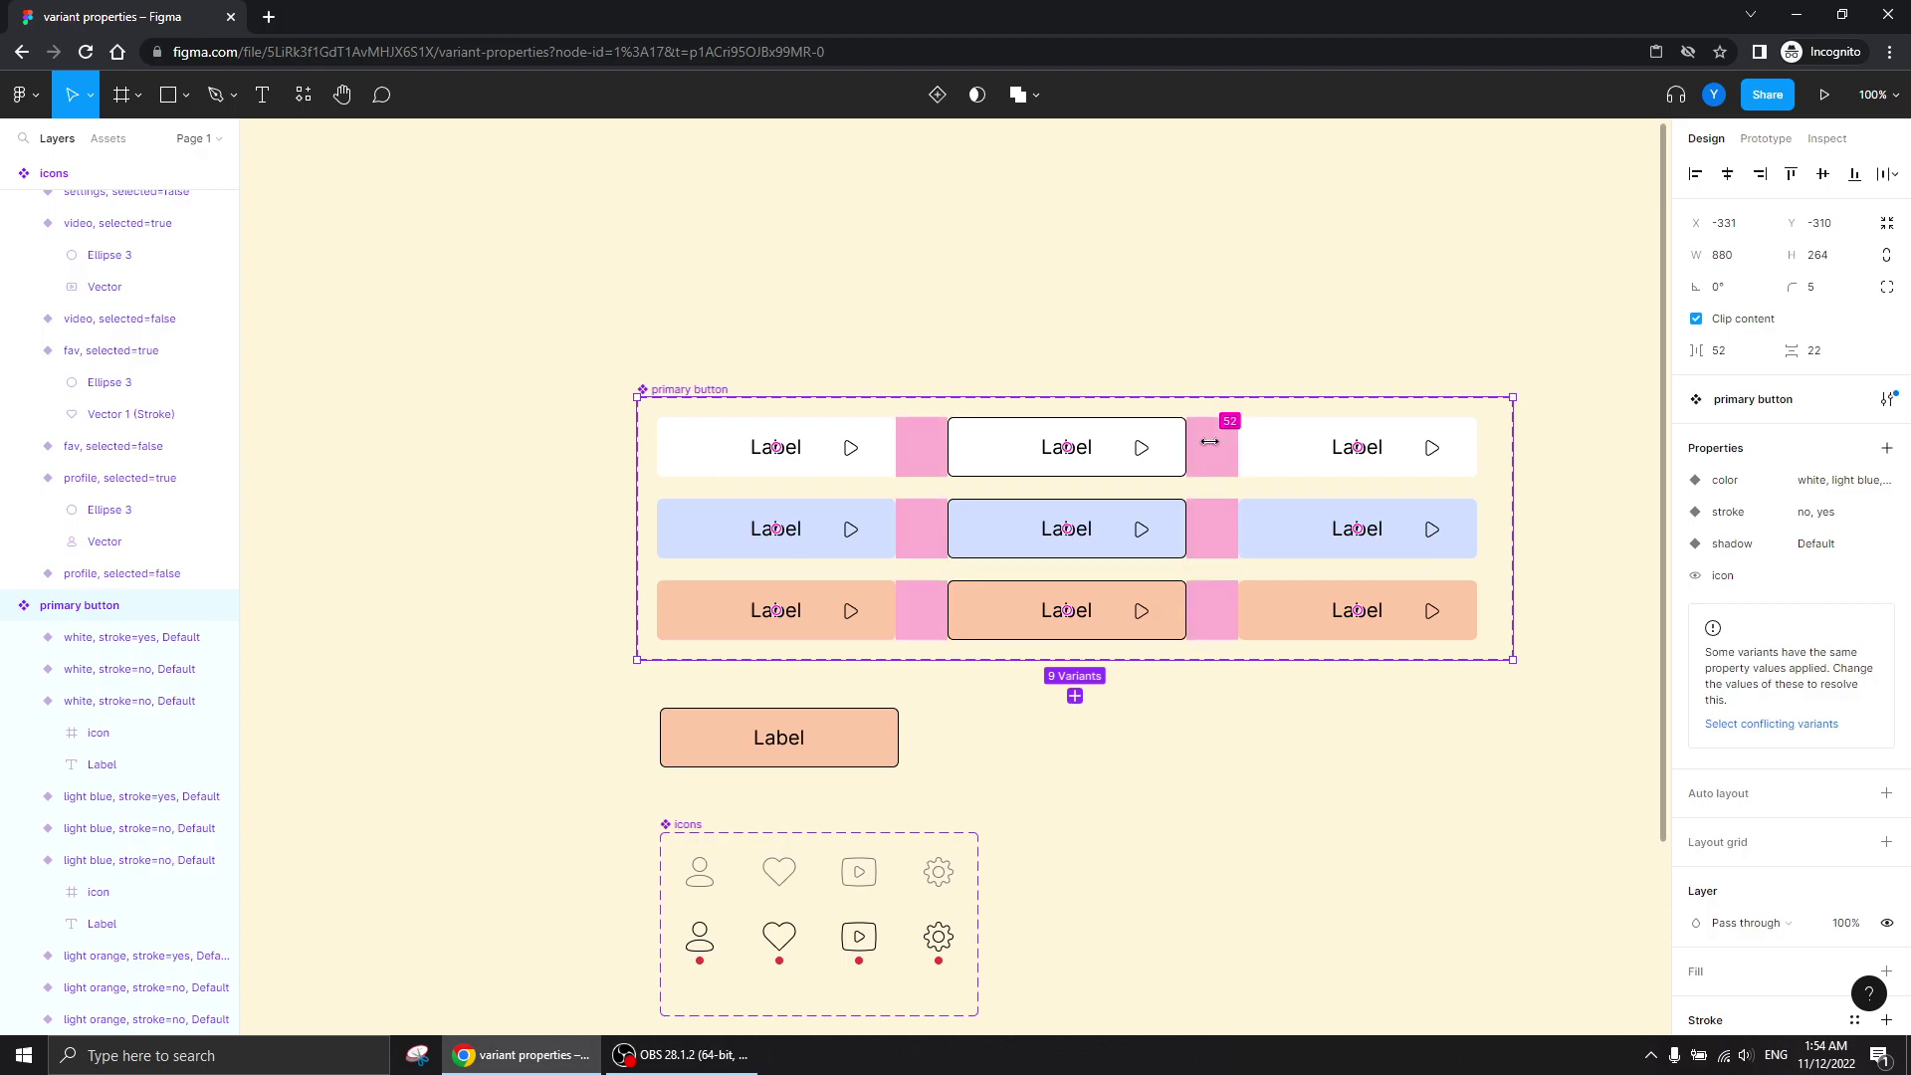
mouse_move(1225, 422)
mouse_down()
mouse_move(1292, 546)
mouse_move(1425, 640)
mouse_move(1480, 647)
mouse_up()
scroll(1806, 657, down, 5)
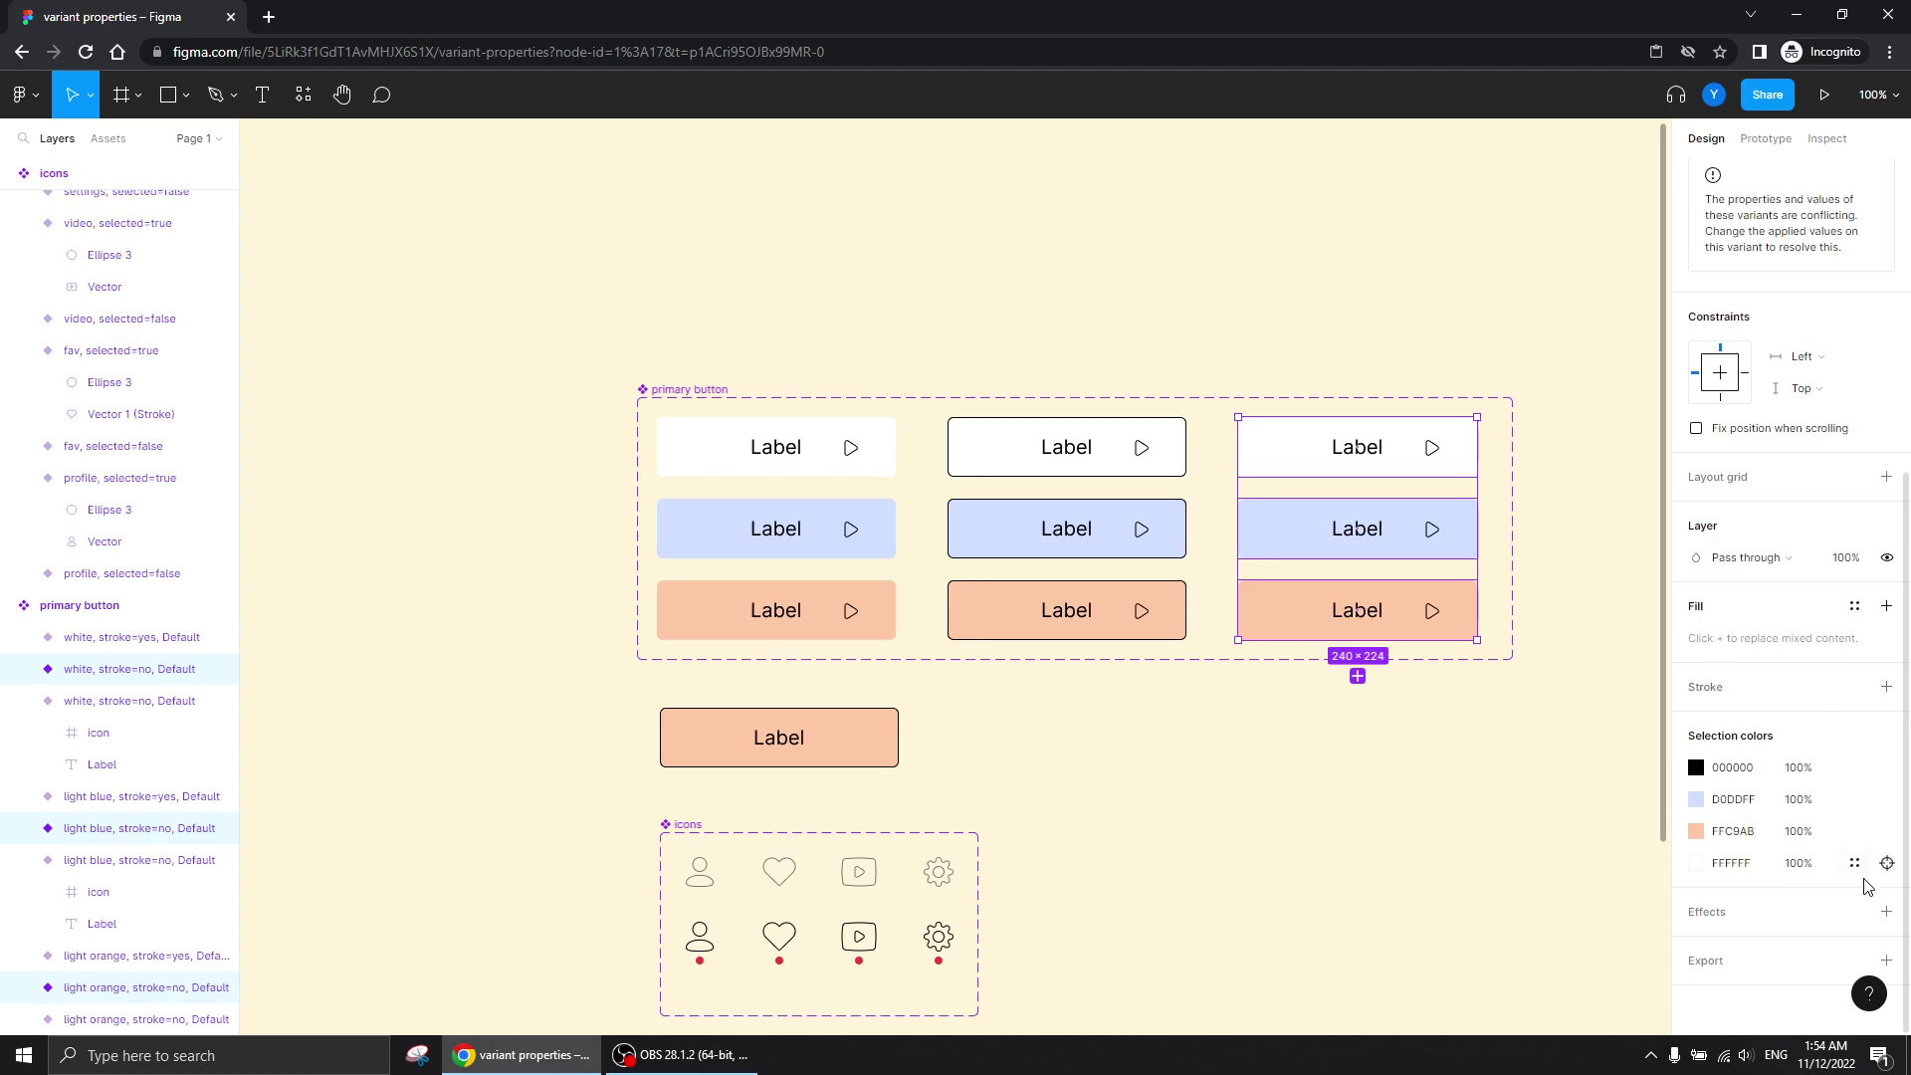
click(1887, 912)
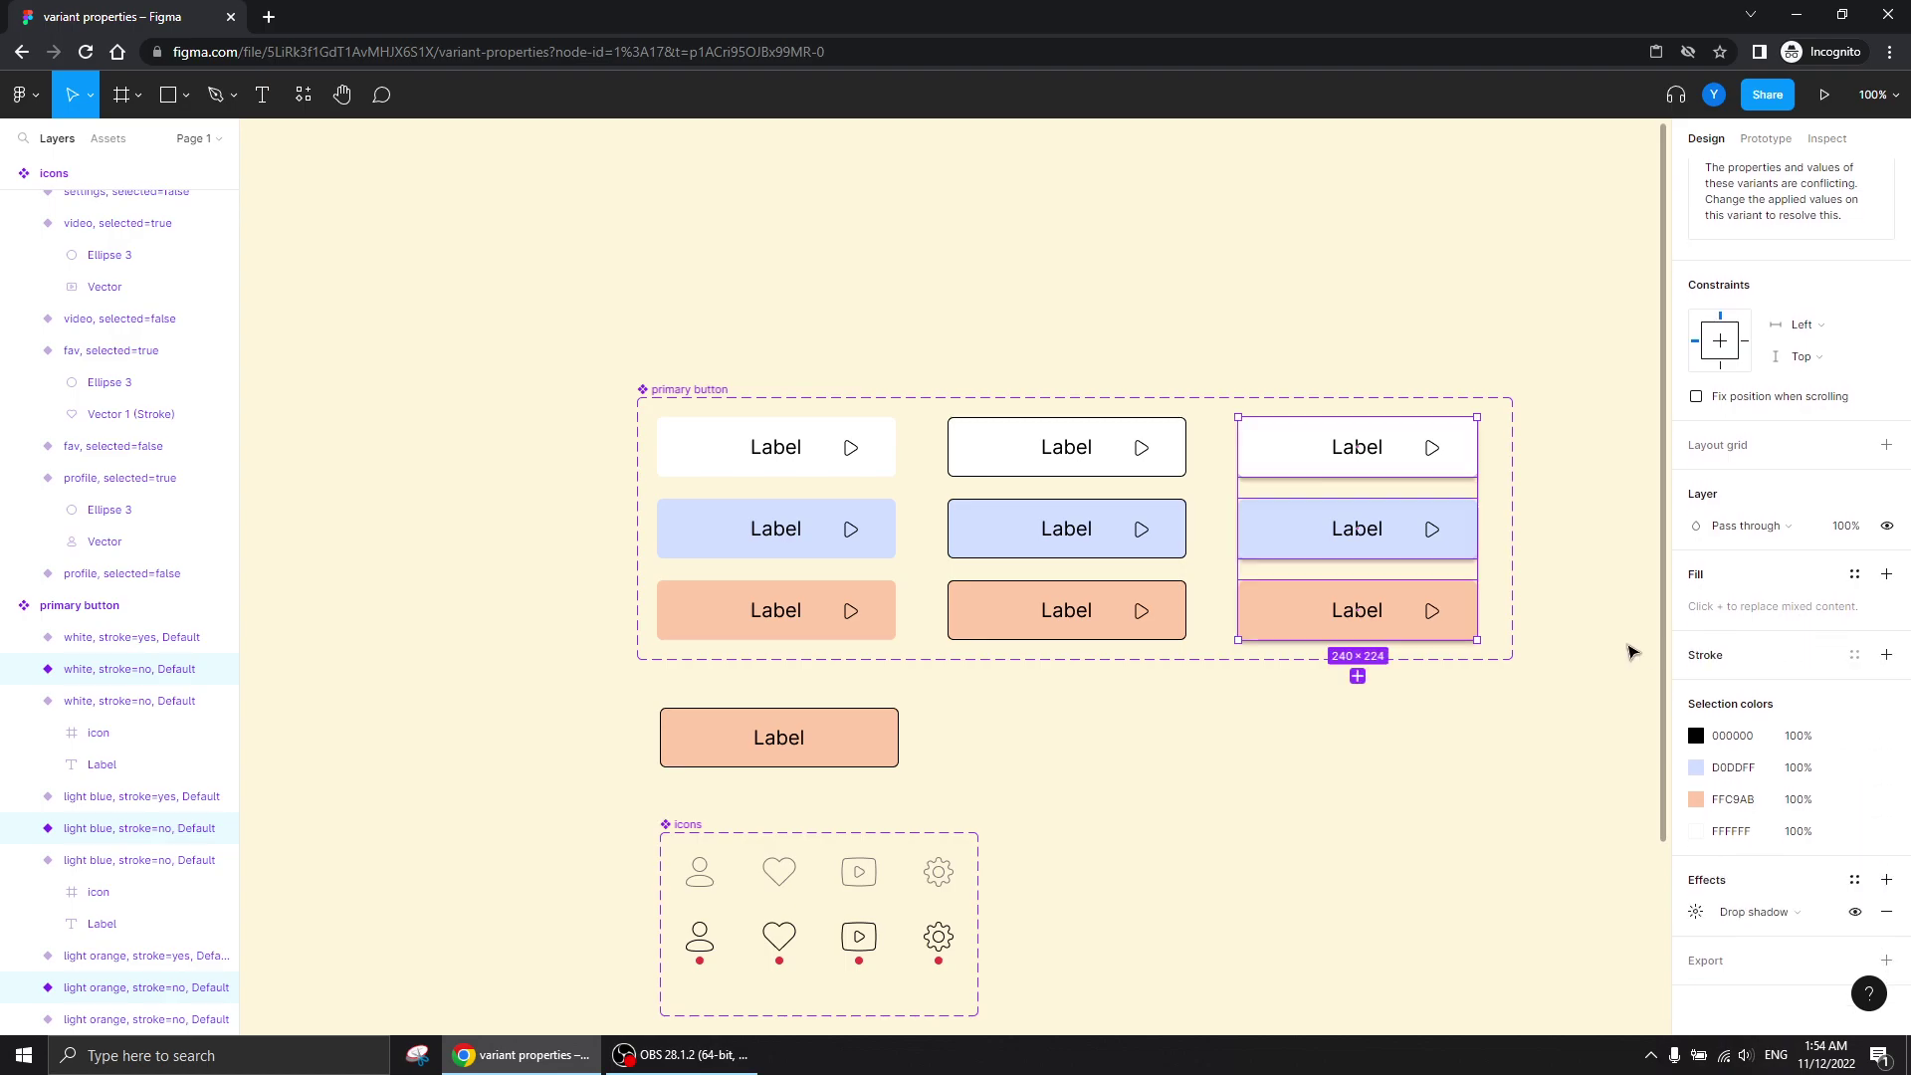
click(1451, 754)
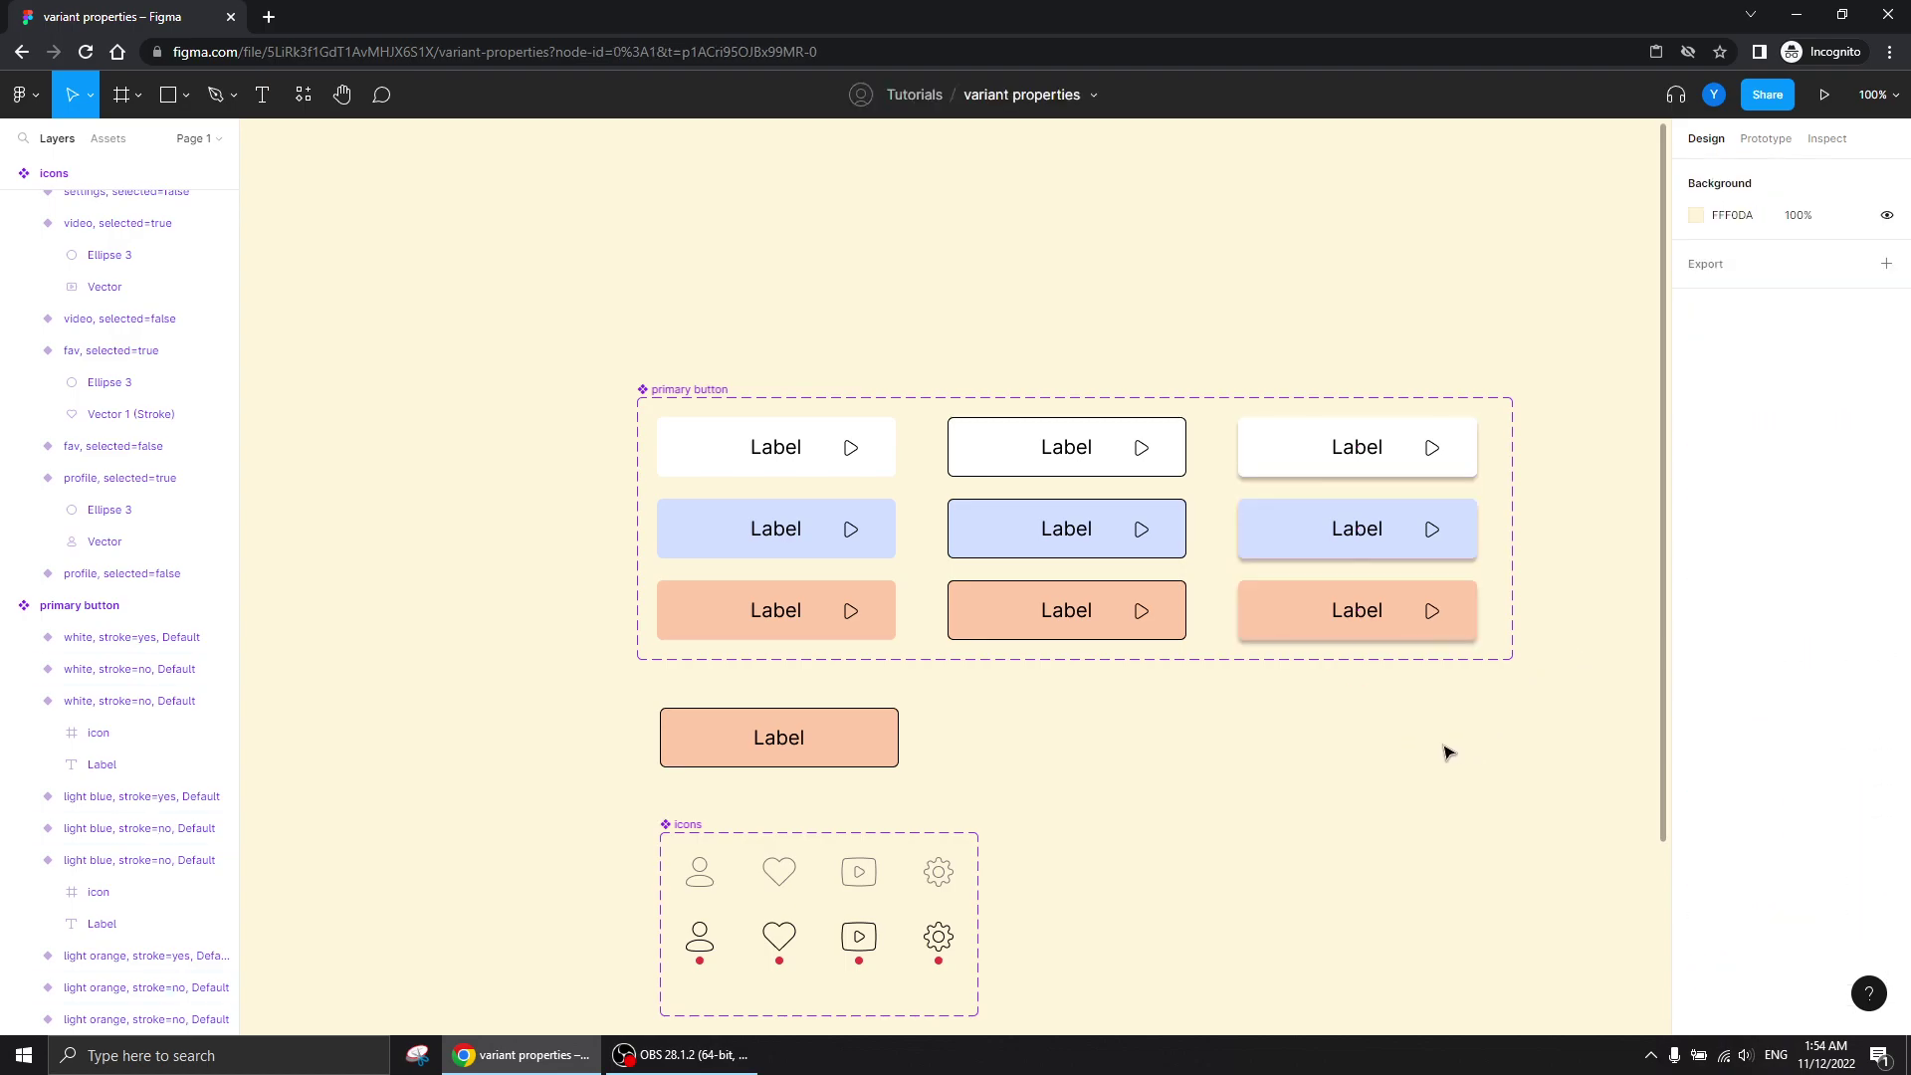
- Lower the drop shadow opacity of the three third-column button variants to 20%
scroll(1294, 697, up, 5)
scroll(1259, 696, right, 3)
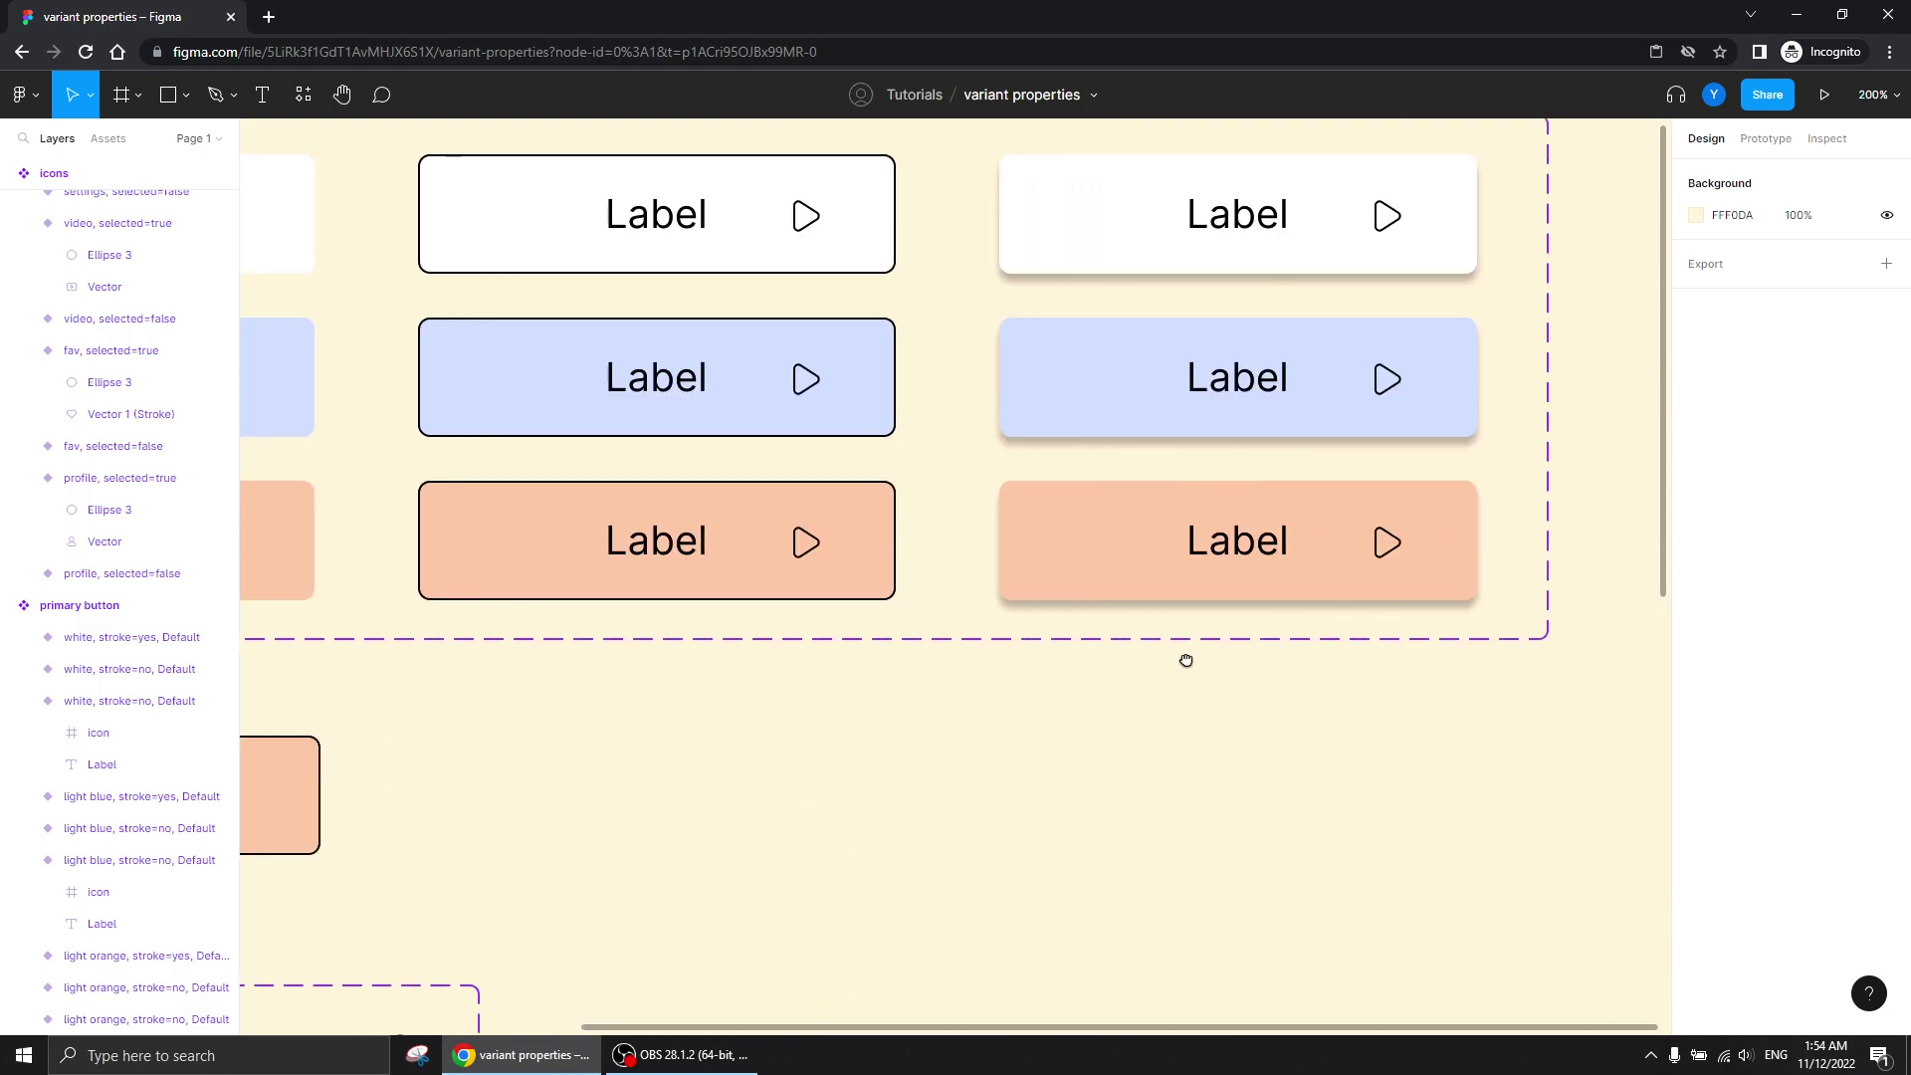
drag(1401, 204, 952, 579)
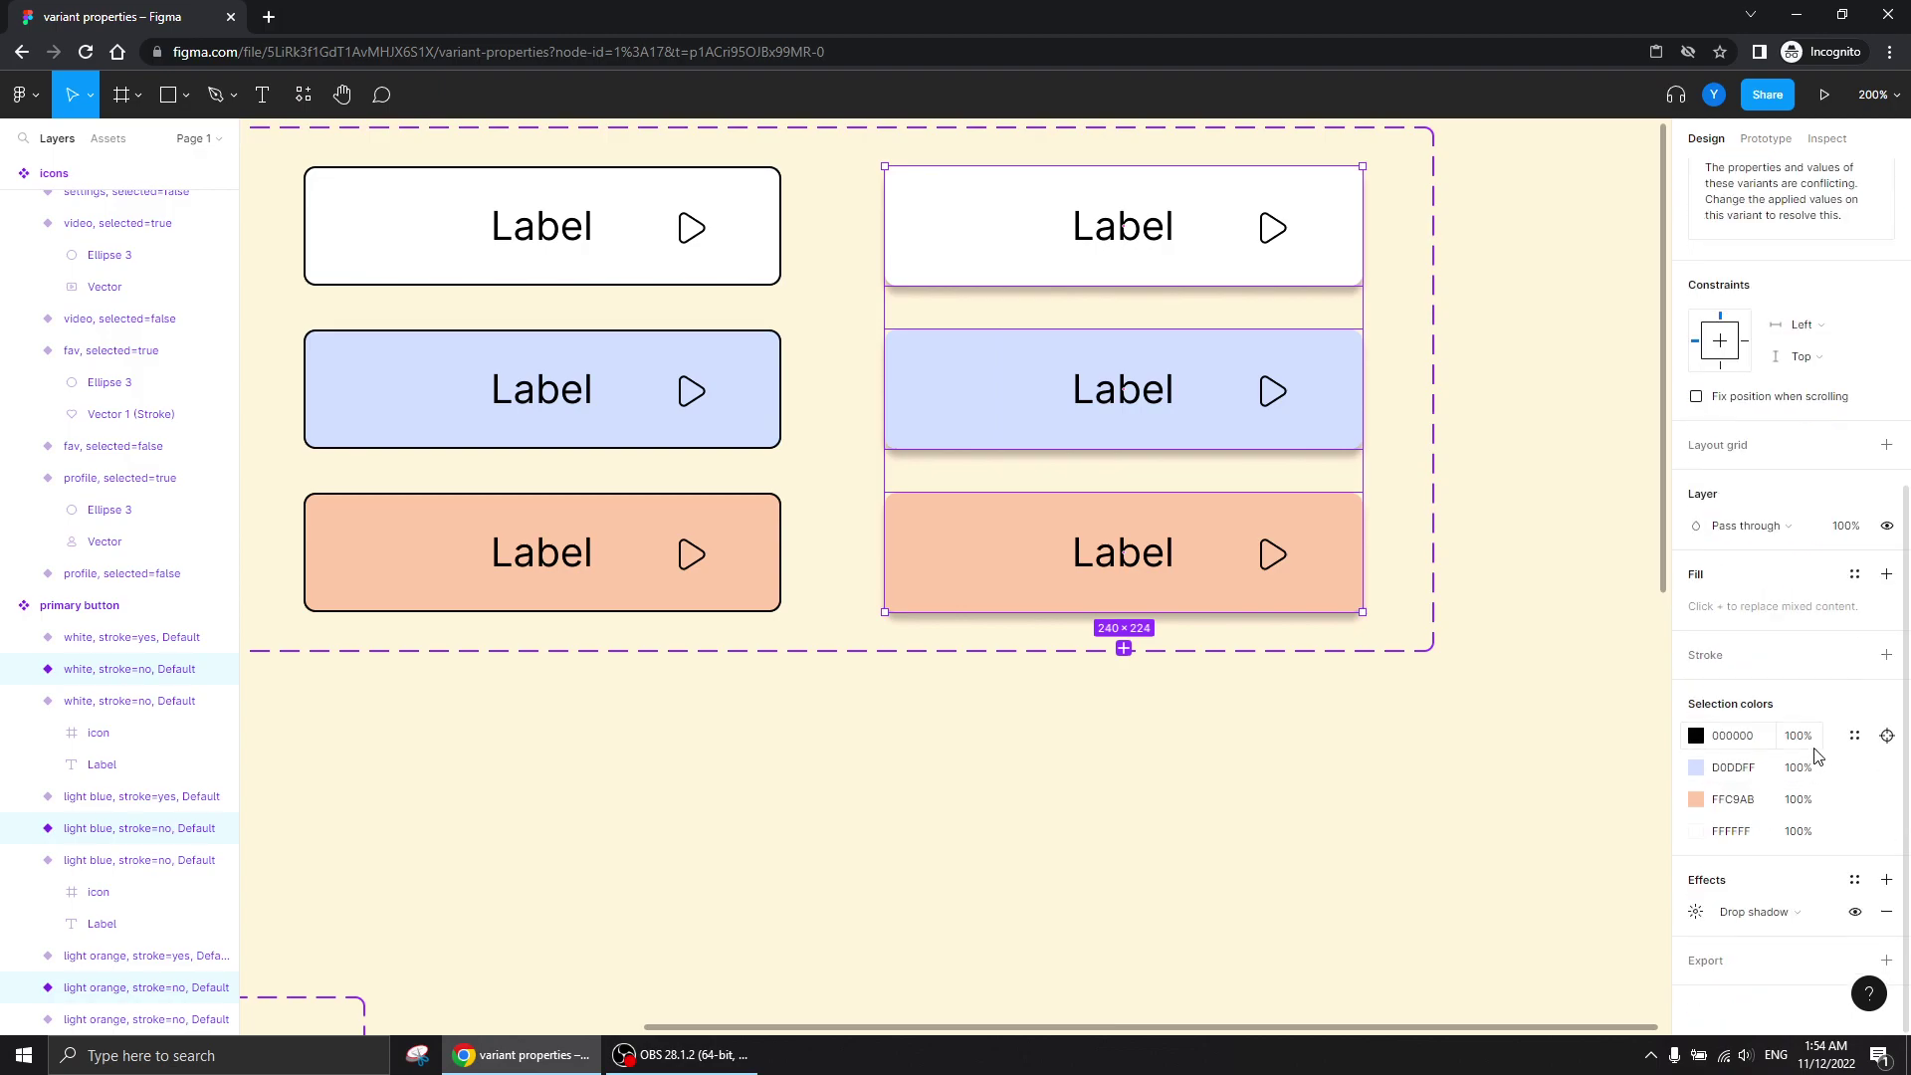
click(1697, 915)
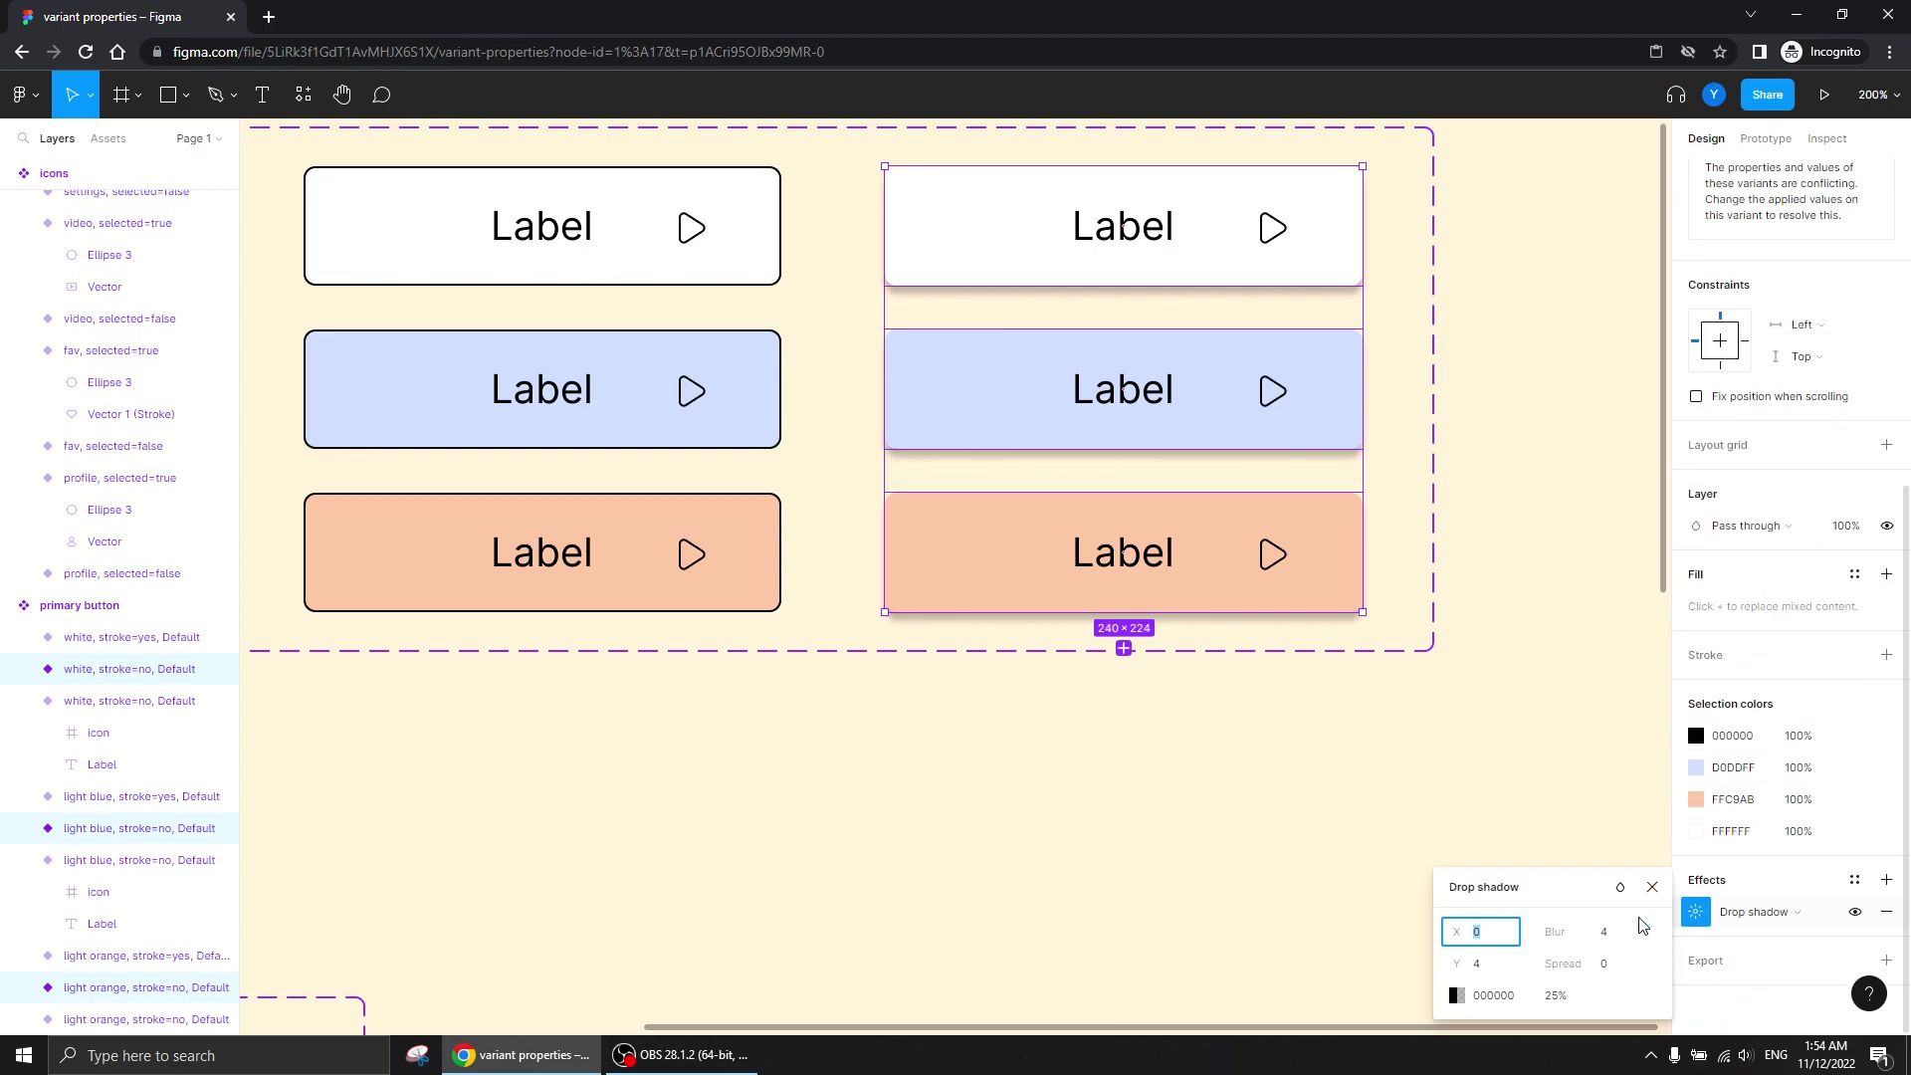
drag(1535, 898, 1584, 464)
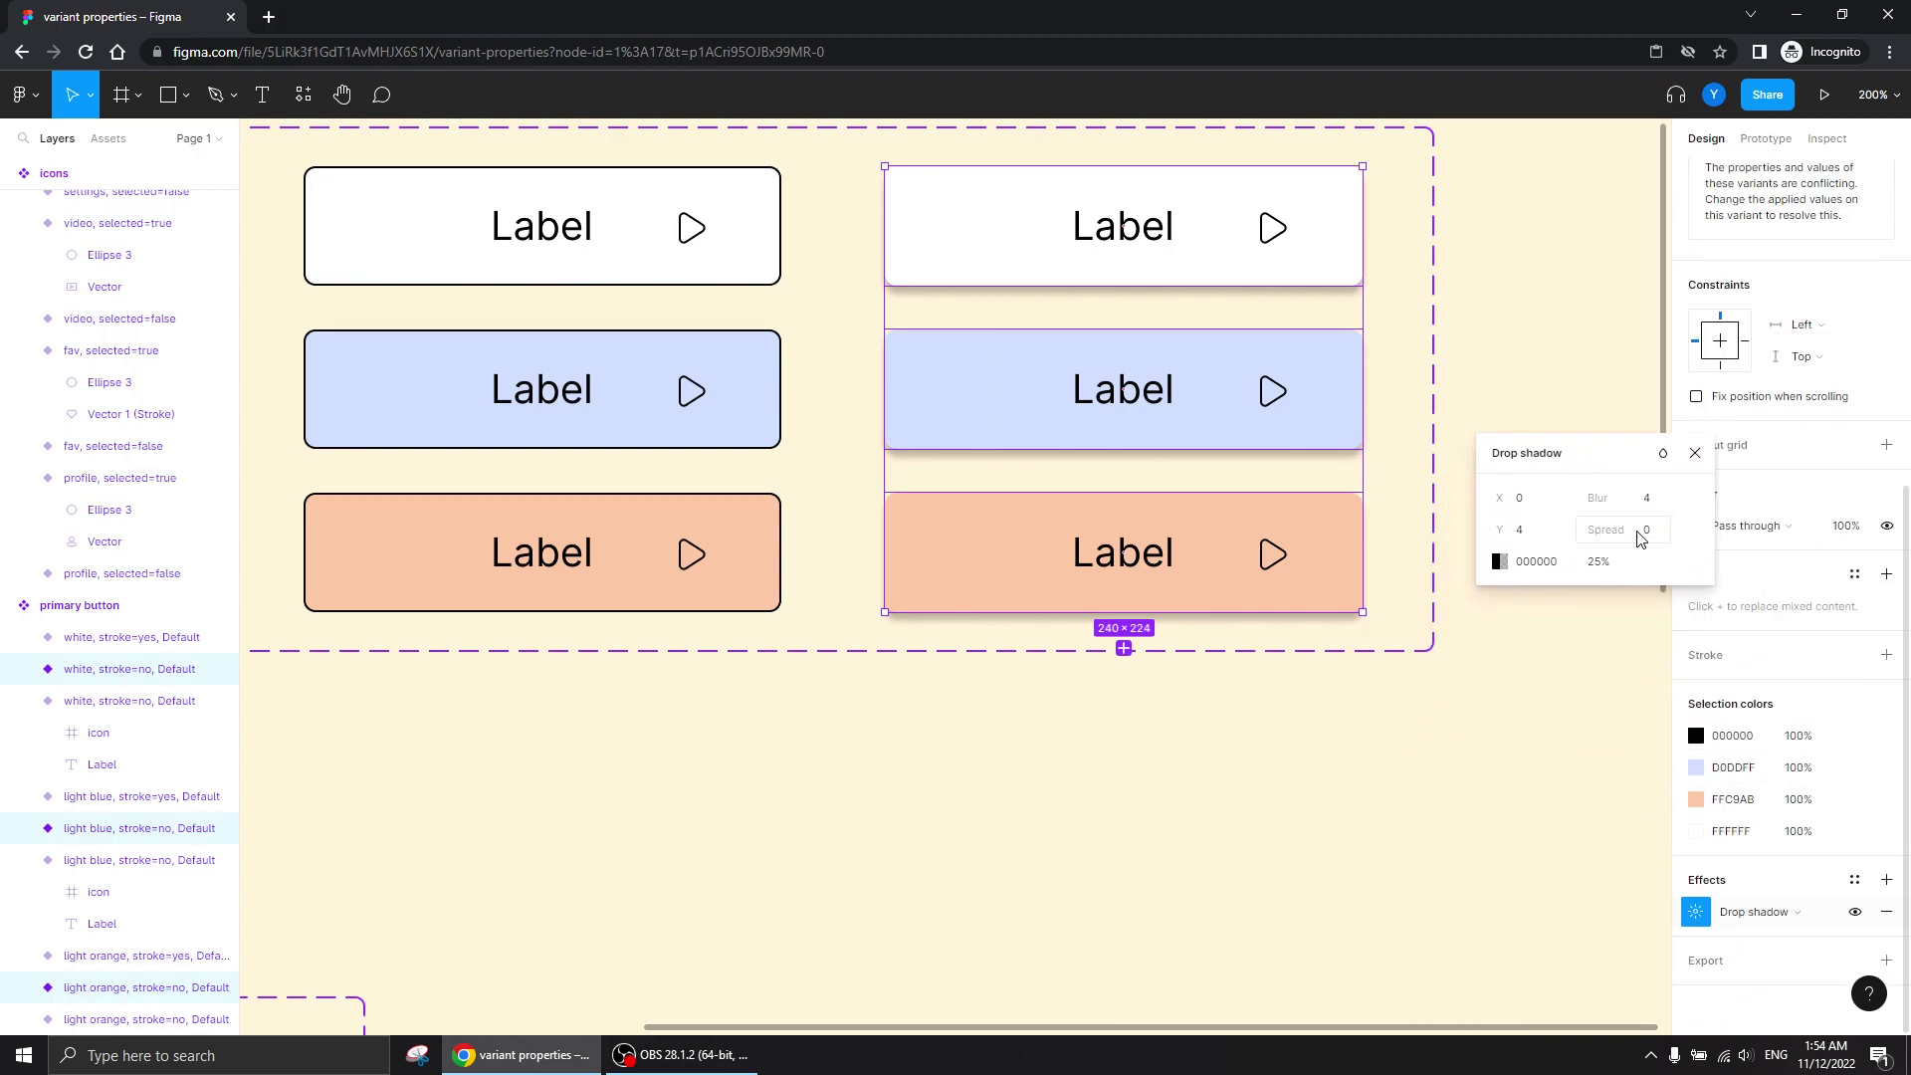
click(1600, 562)
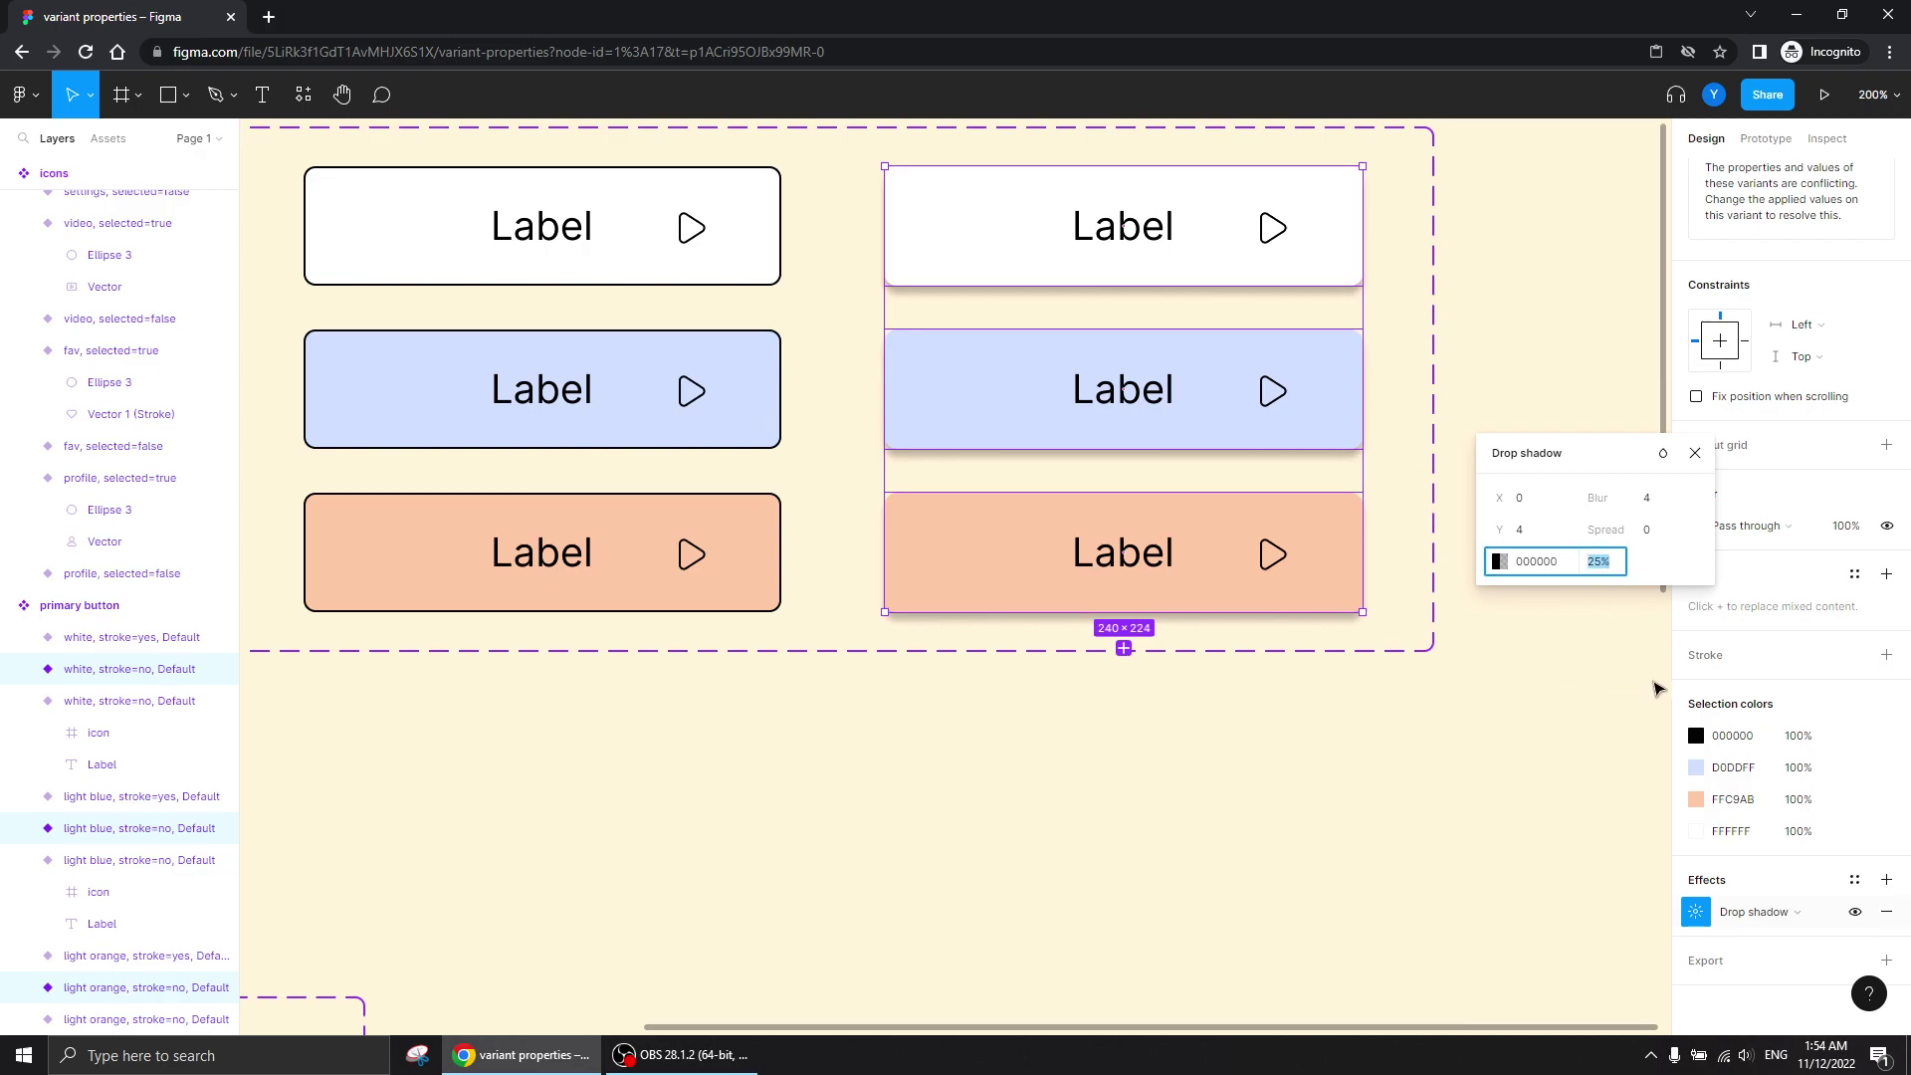
key(Down)
key(Down)
key(Down)
key(Down)
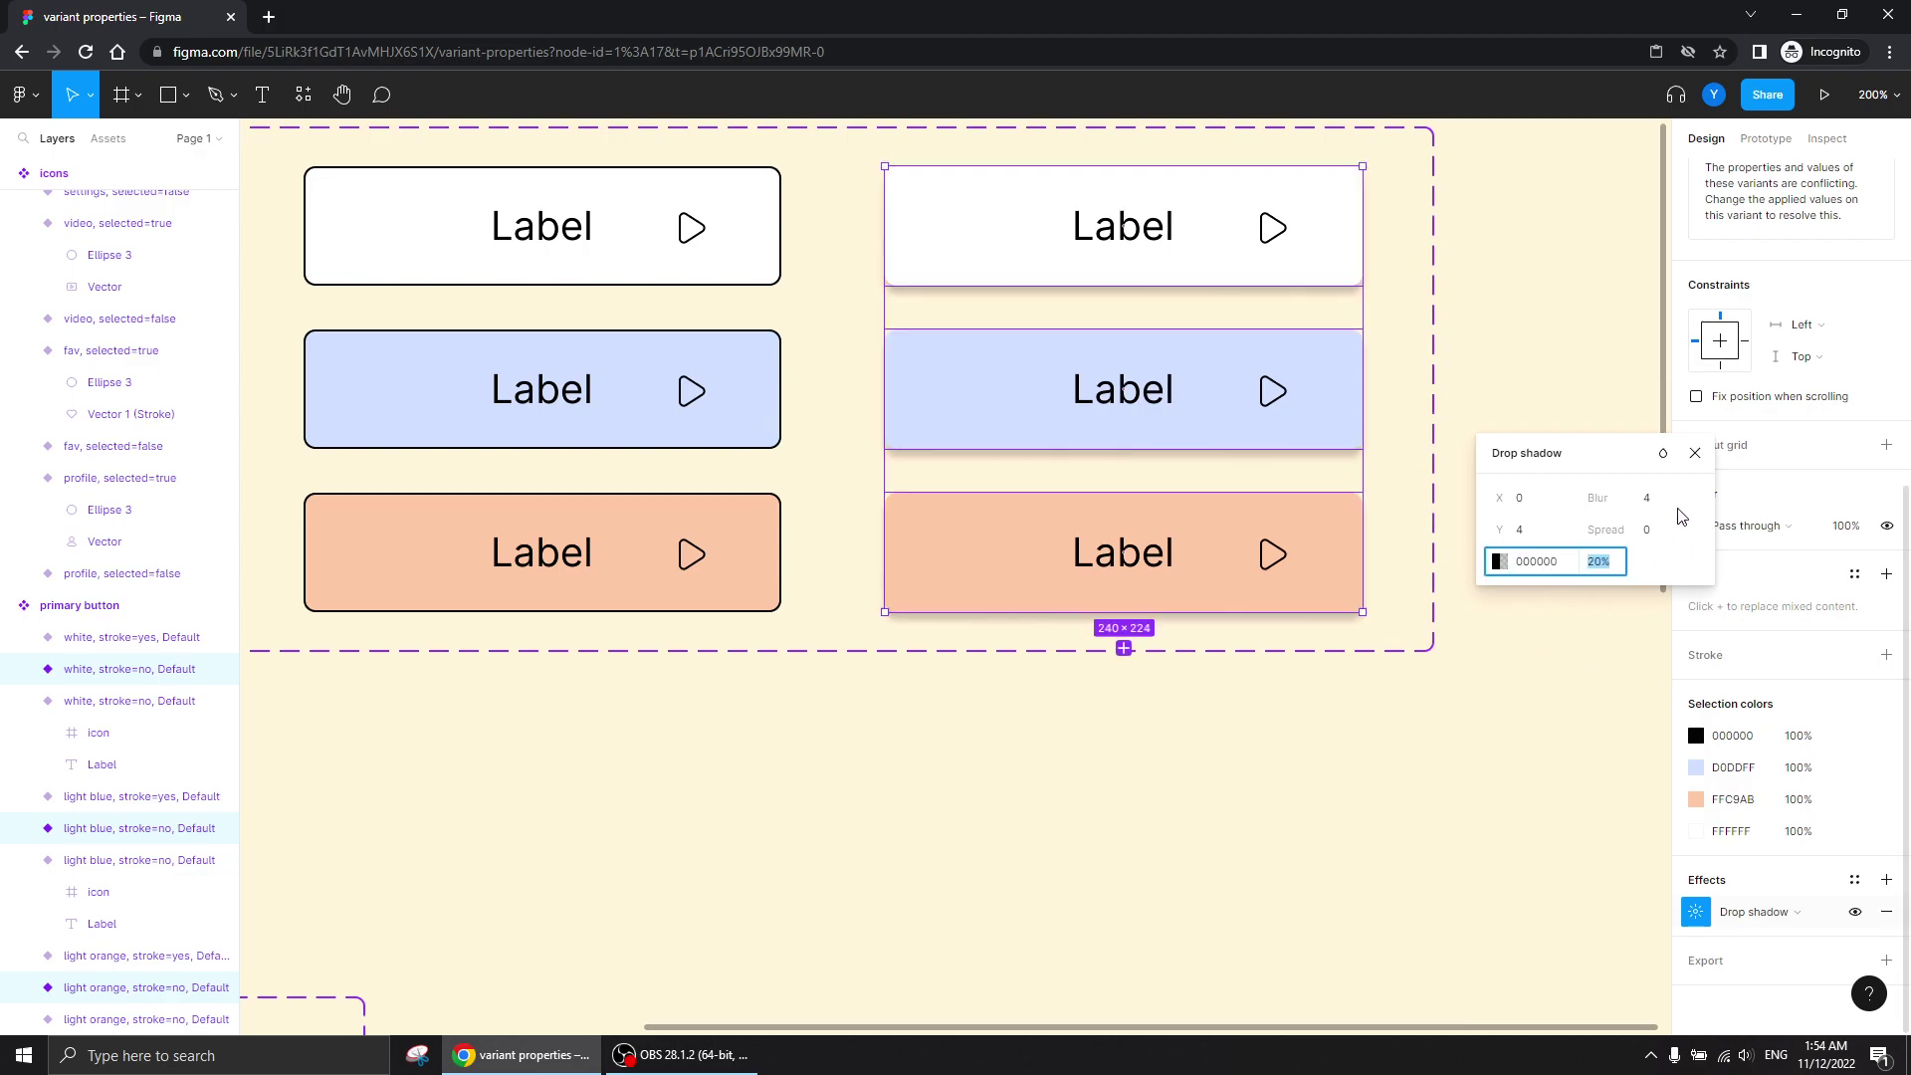
- Set the Y offset of the third-column buttons' drop shadow to 3 and its blur to 6
click(1523, 530)
key(Down)
click(1653, 500)
text(10)
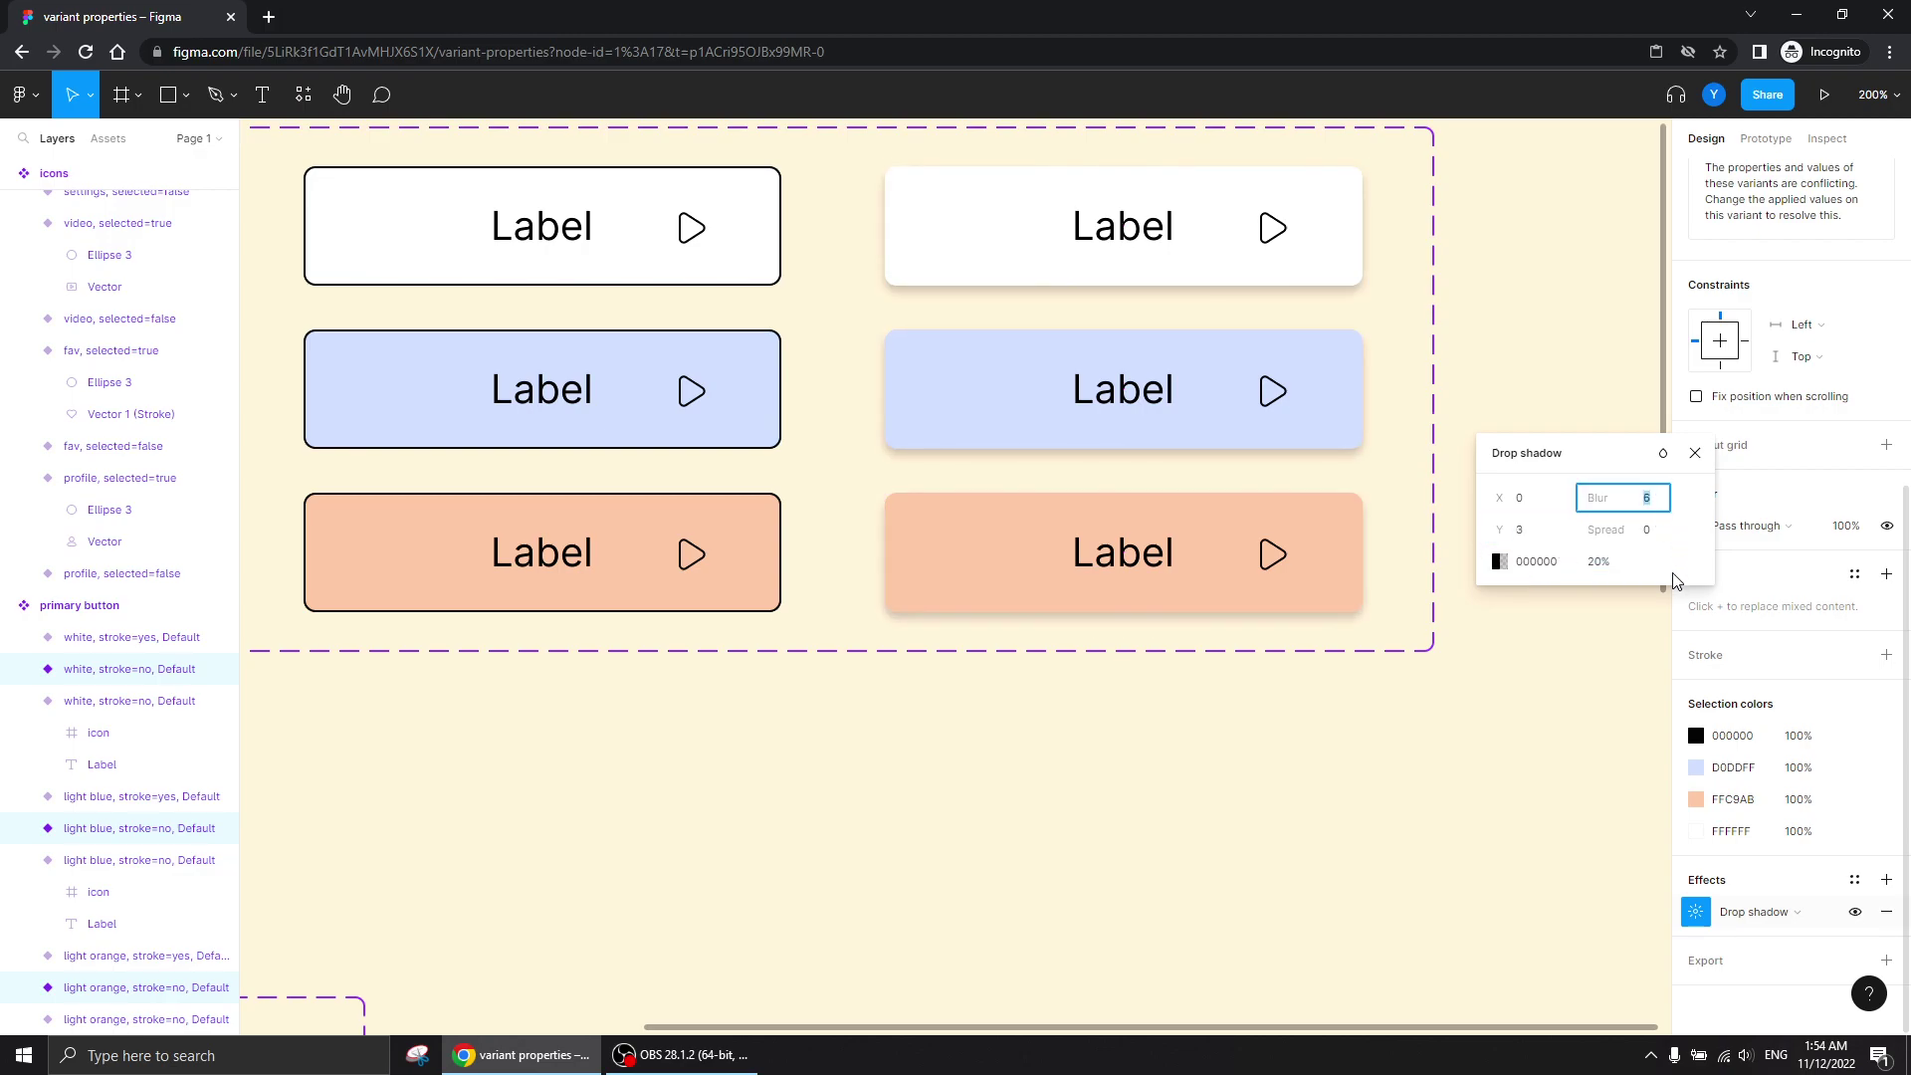
- Increase the blur of the drop shadow on the three third-column button variants
key(Return)
key(Down)
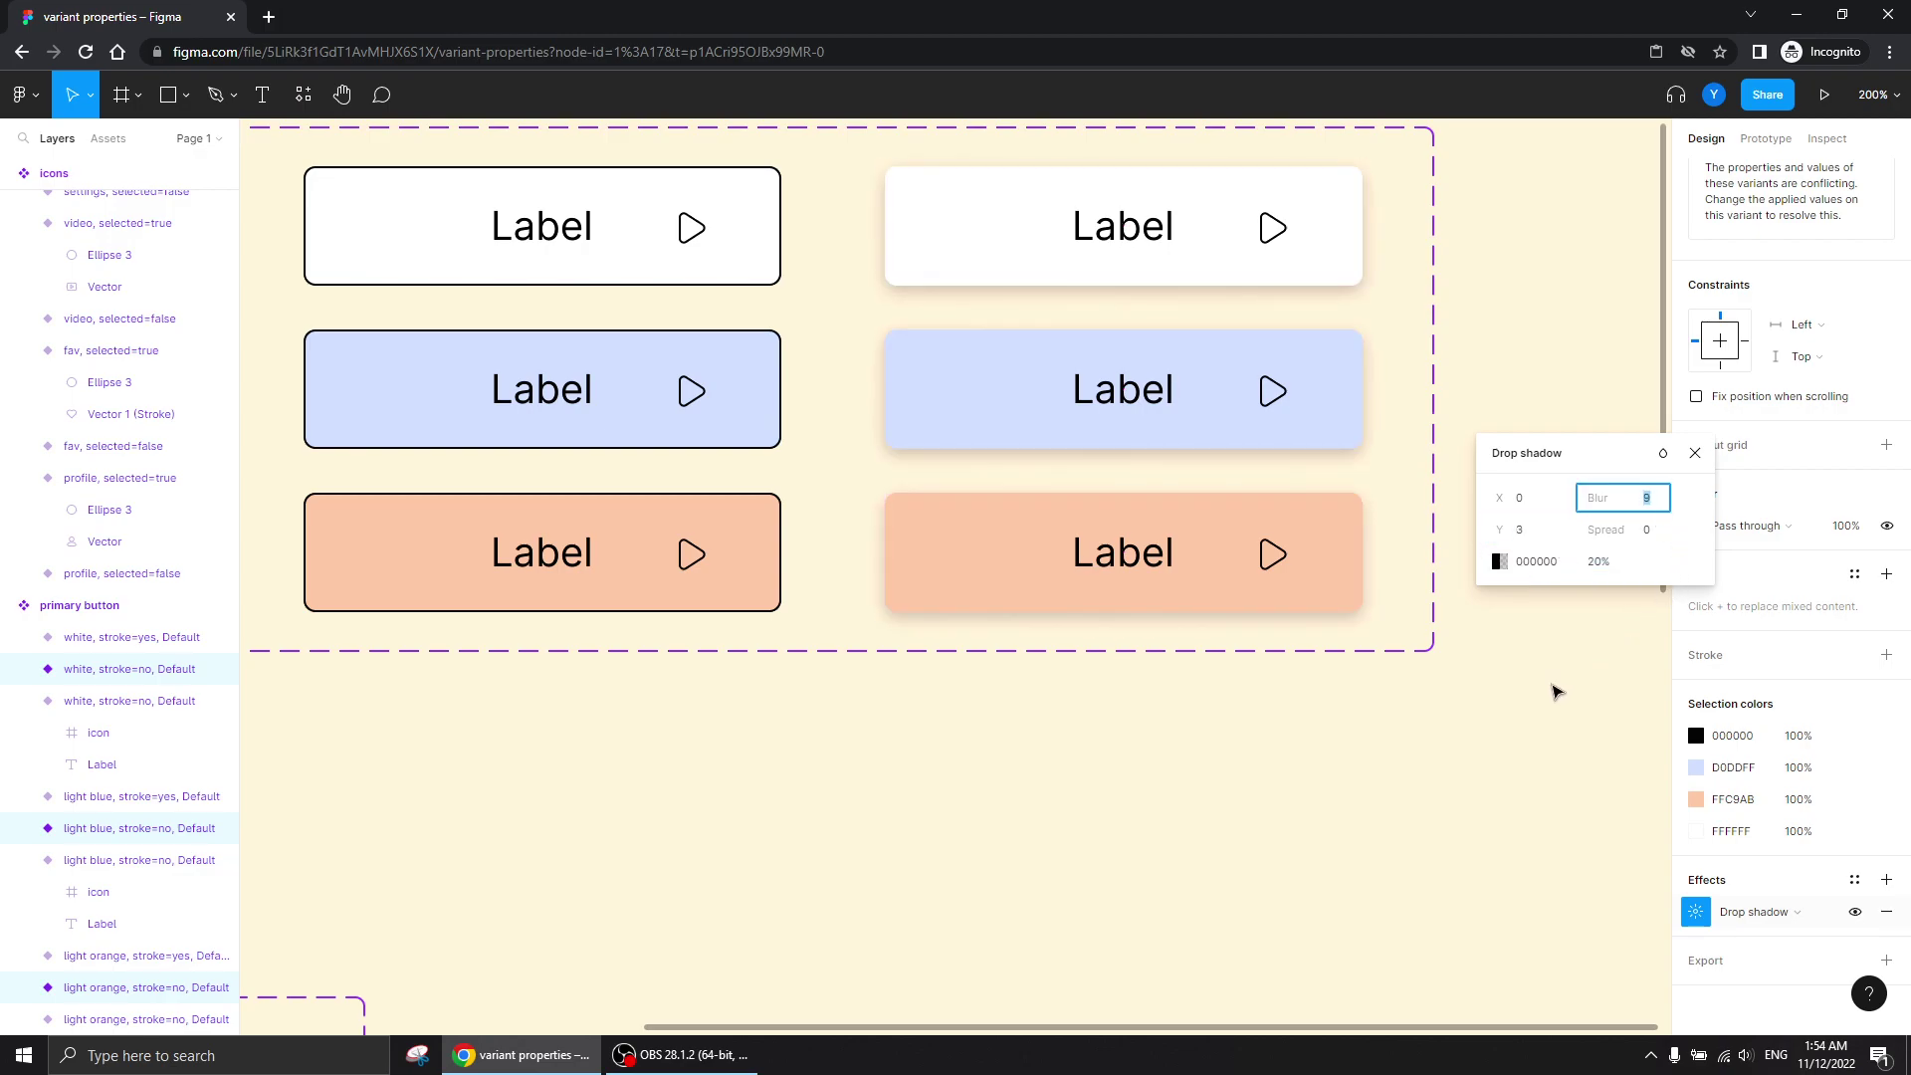
click(1423, 726)
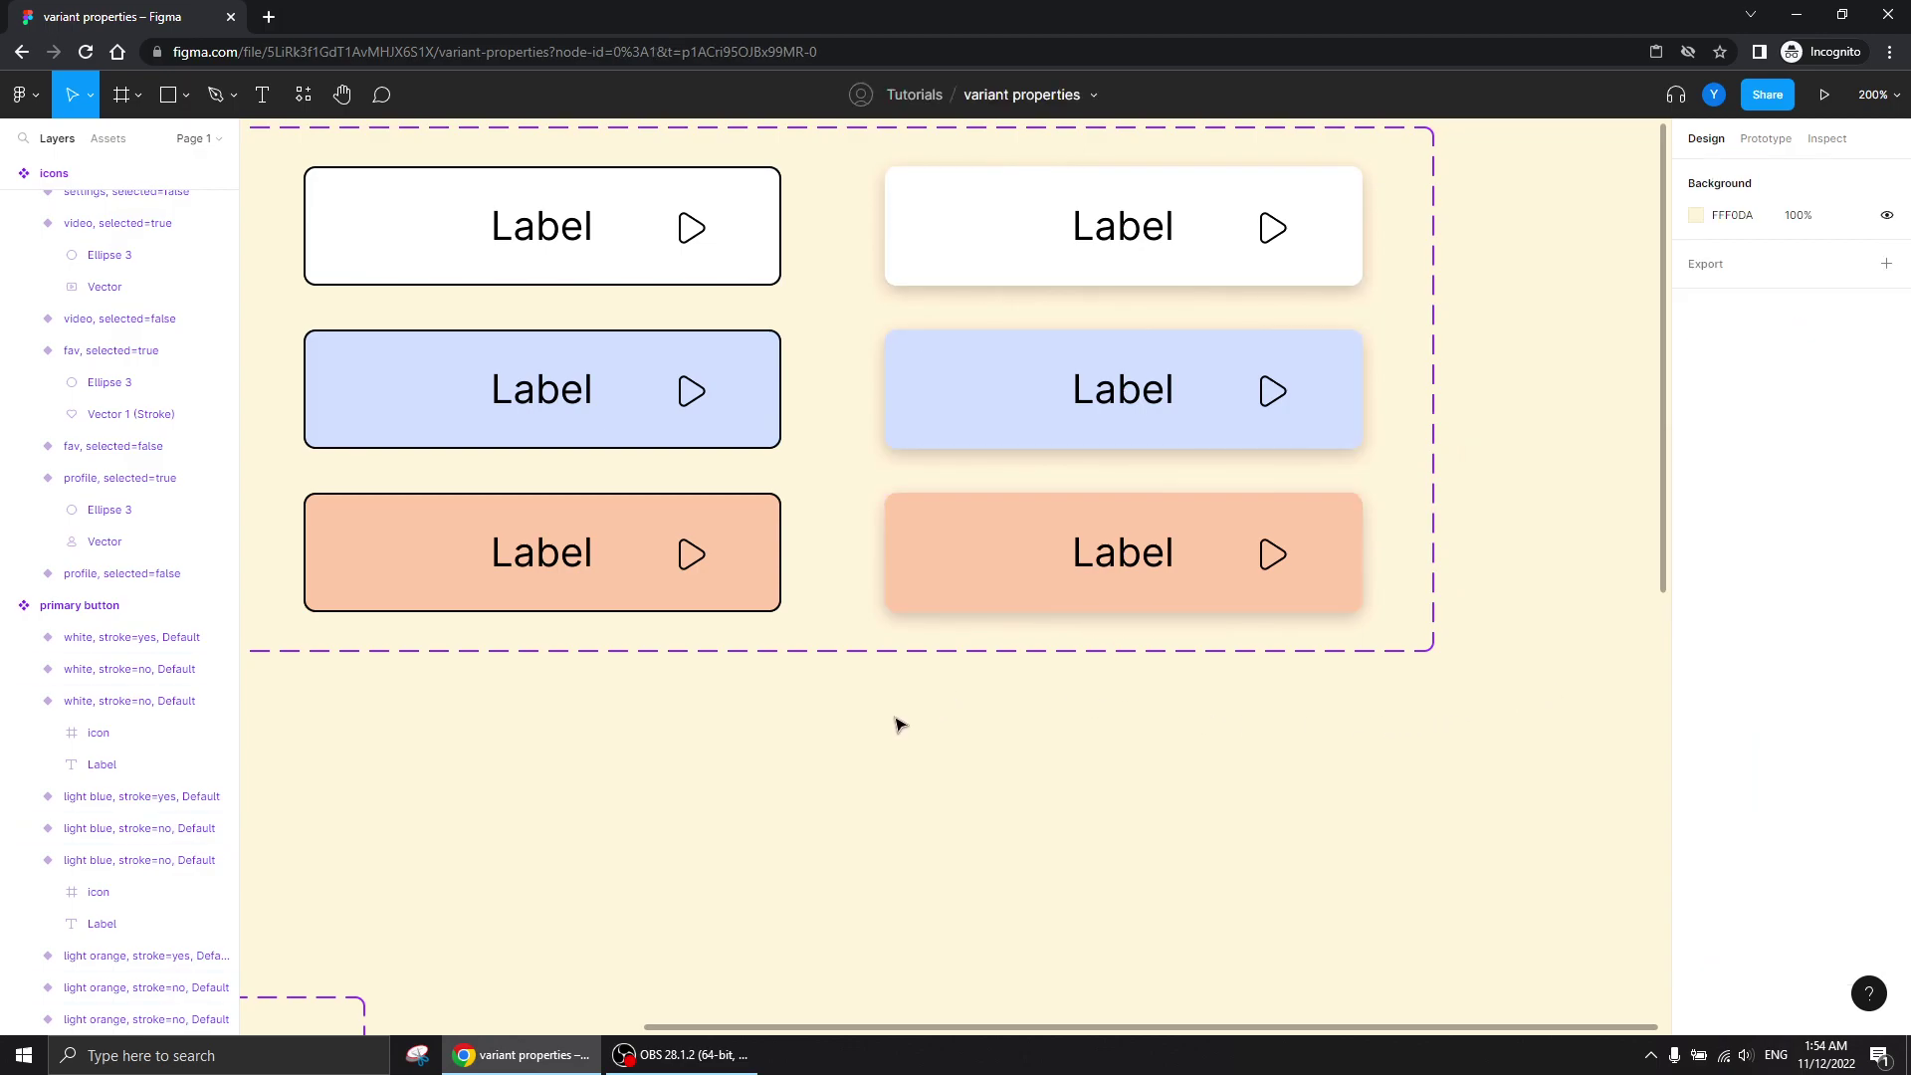
- Set the shadow property of the three third-column primary button variants to yes
key(shift+0)
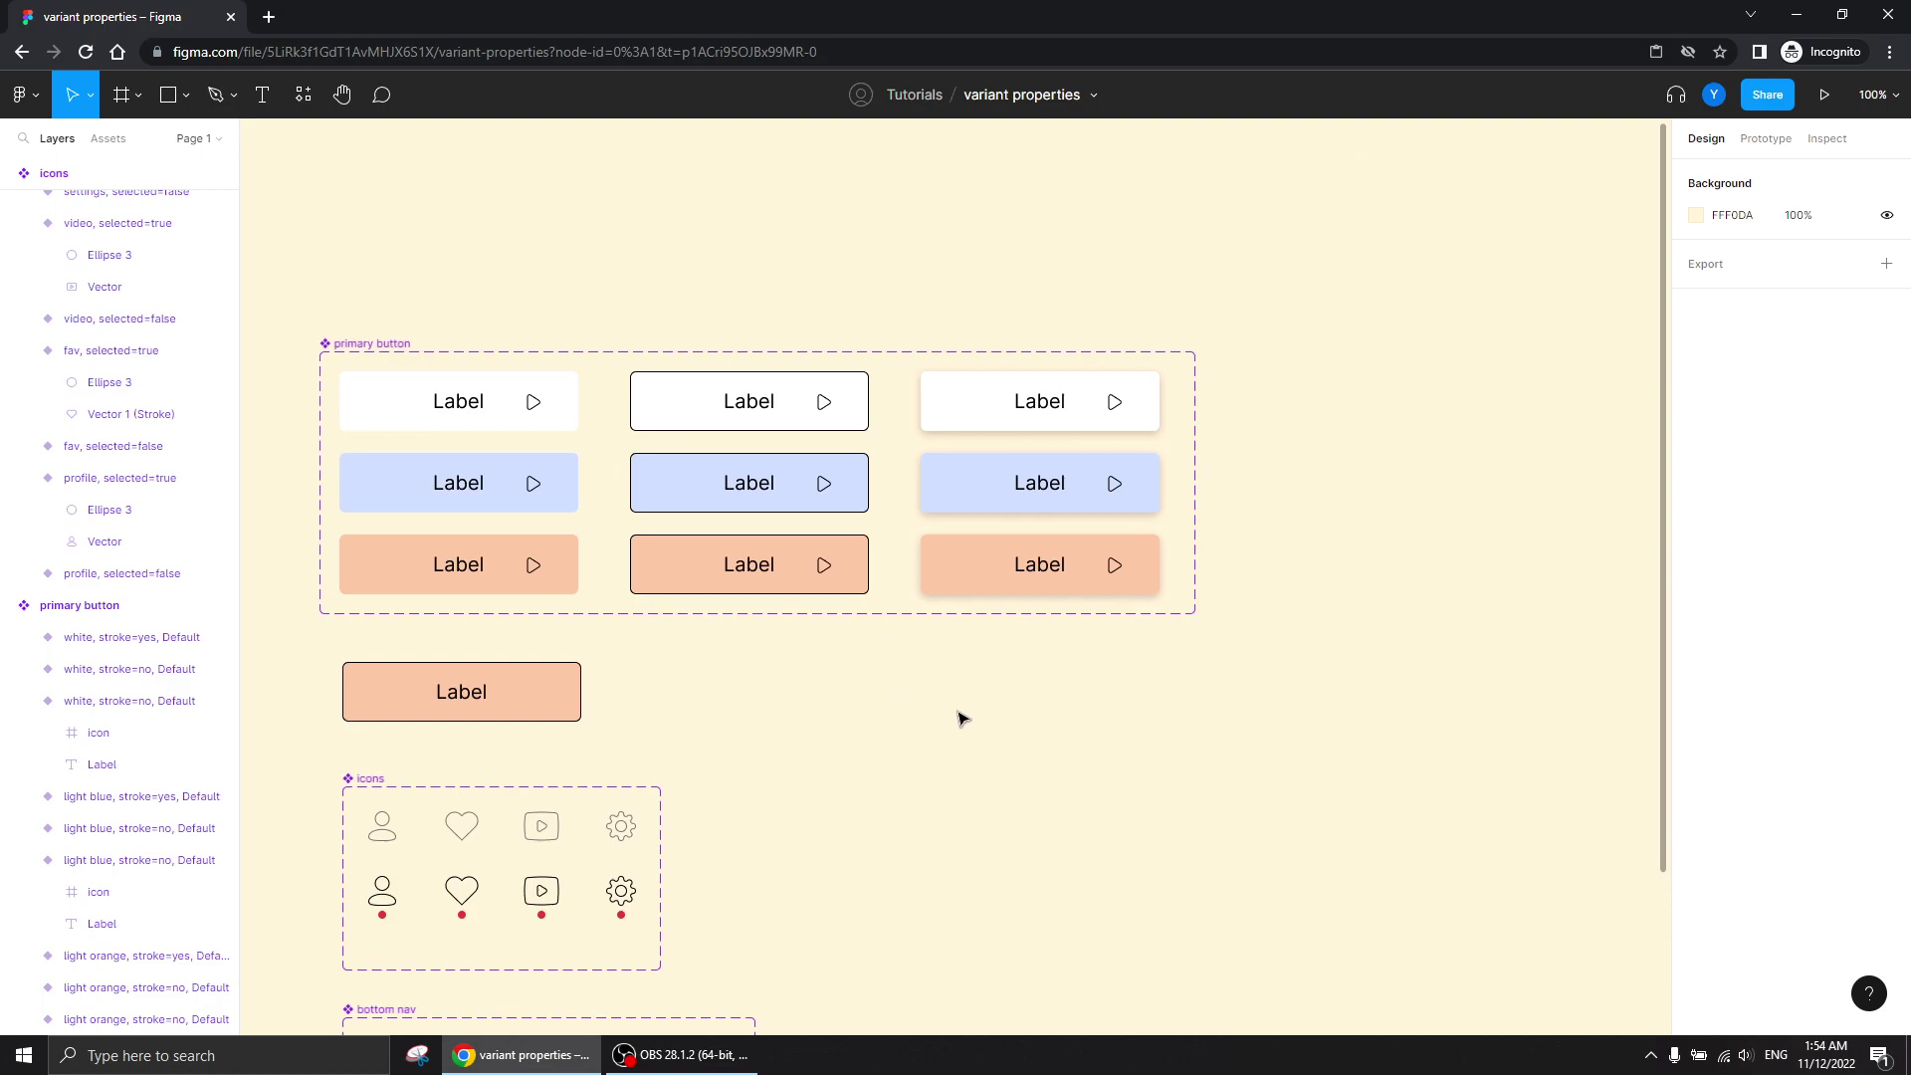
drag(880, 383, 1128, 589)
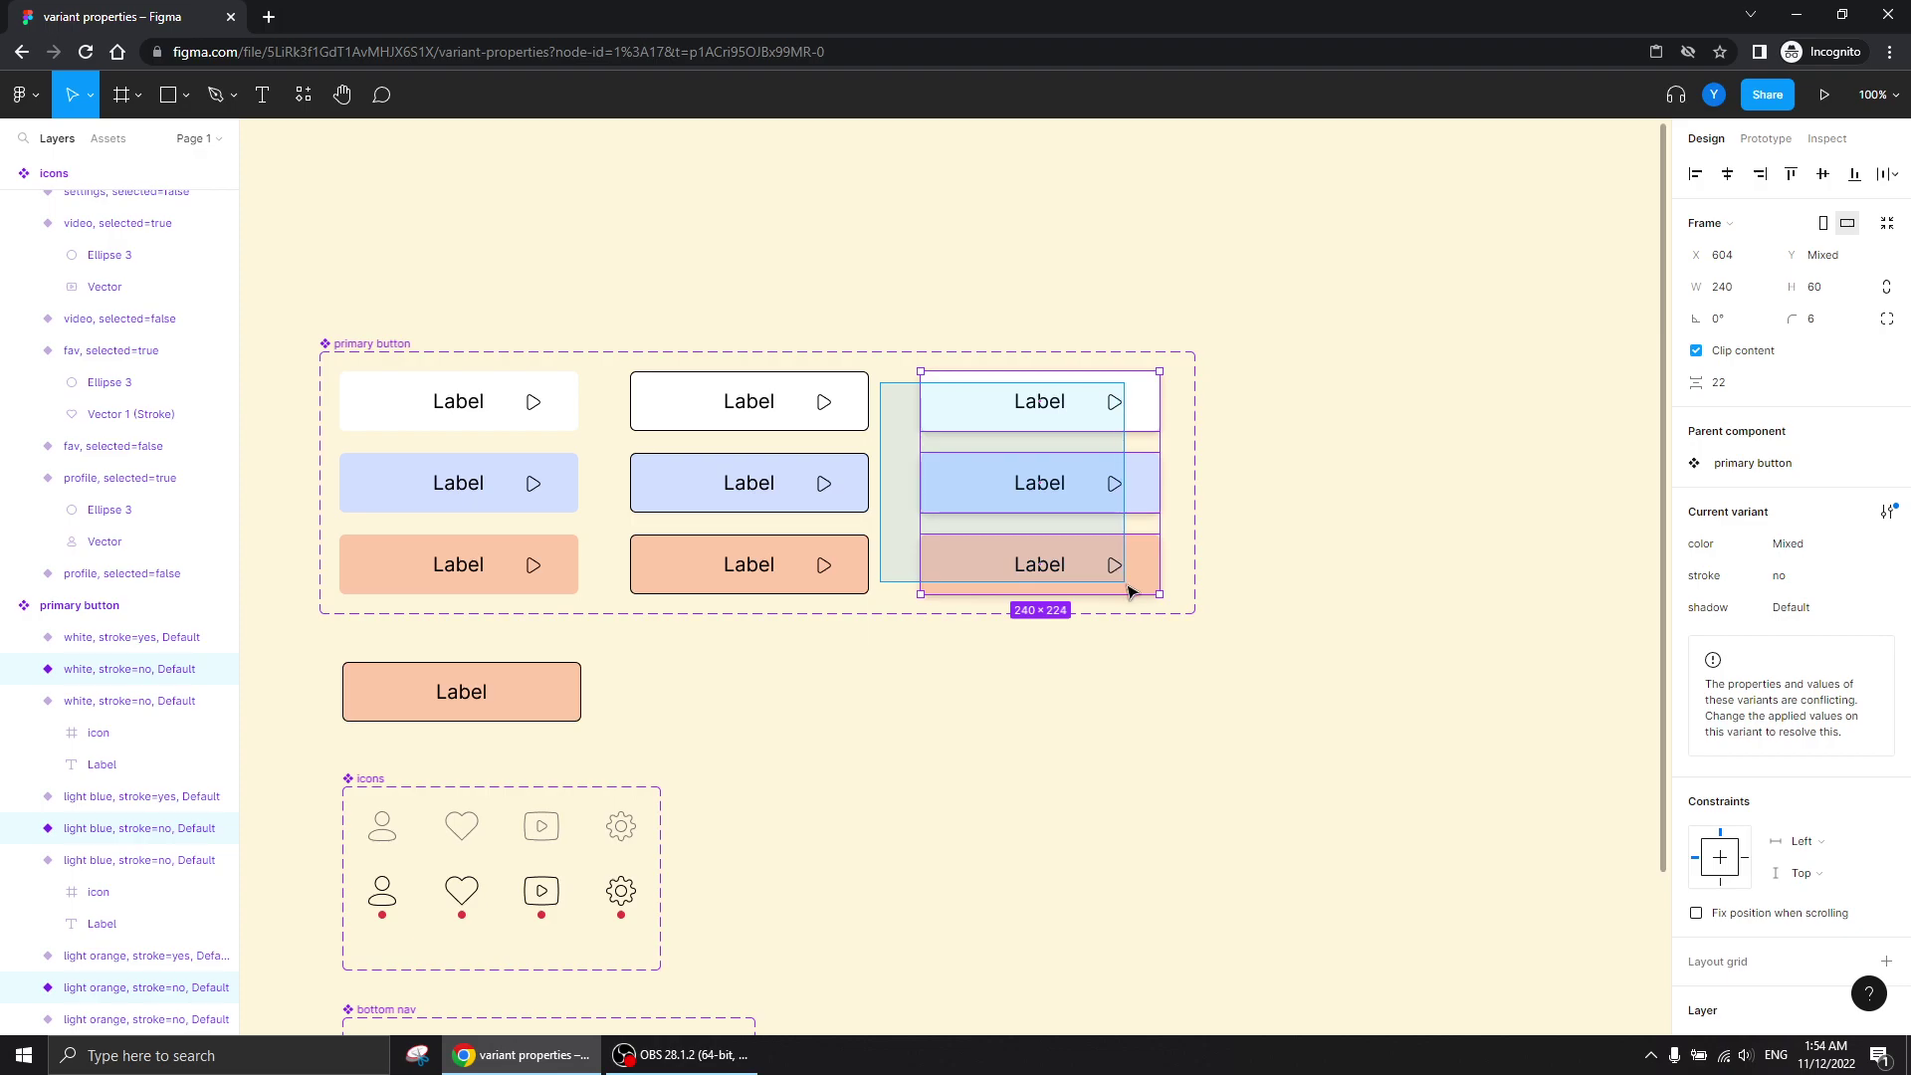
click(1800, 616)
text(yes)
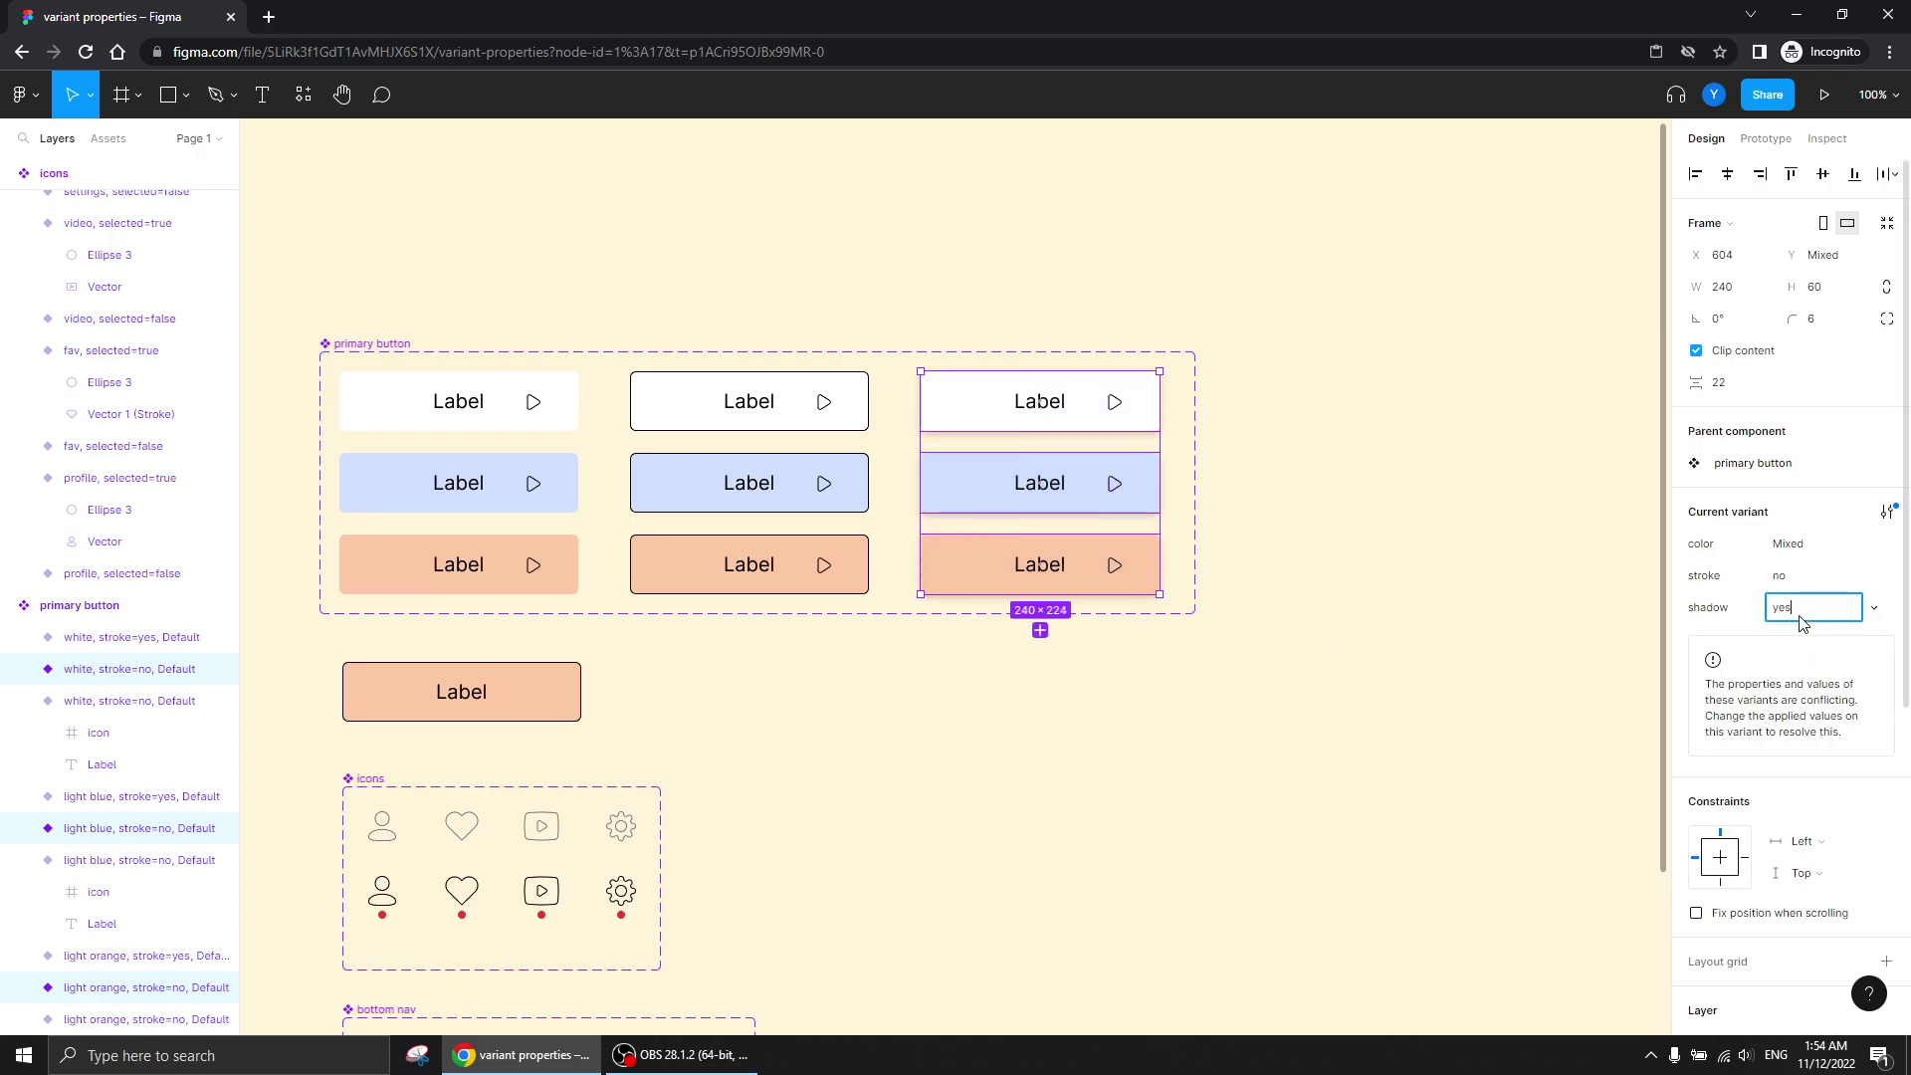
key(Return)
click(900, 392)
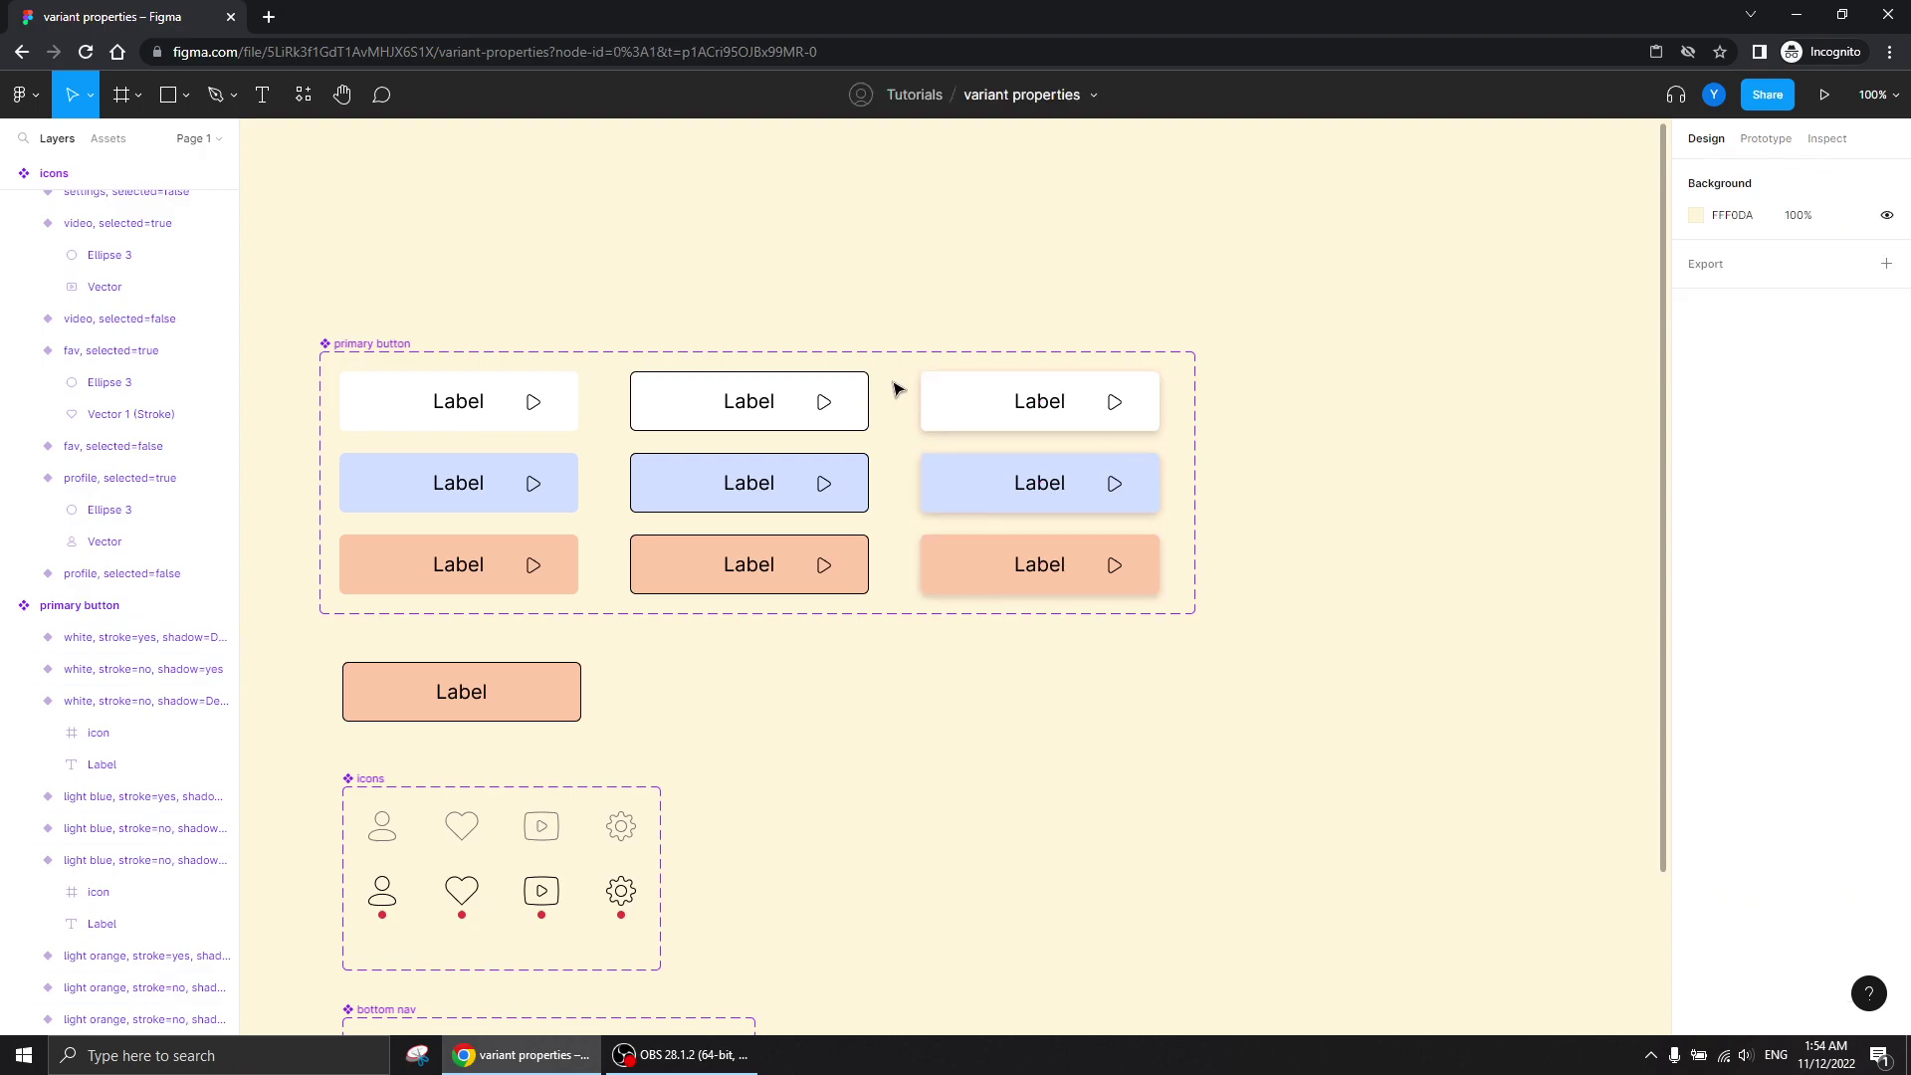
- Set the shadow property of the six primary button variants in the first and second columns to no
mouse_move(887, 370)
mouse_down()
mouse_move(759, 431)
mouse_move(690, 576)
mouse_move(896, 554)
mouse_move(887, 465)
mouse_up()
click(827, 404)
click(826, 404)
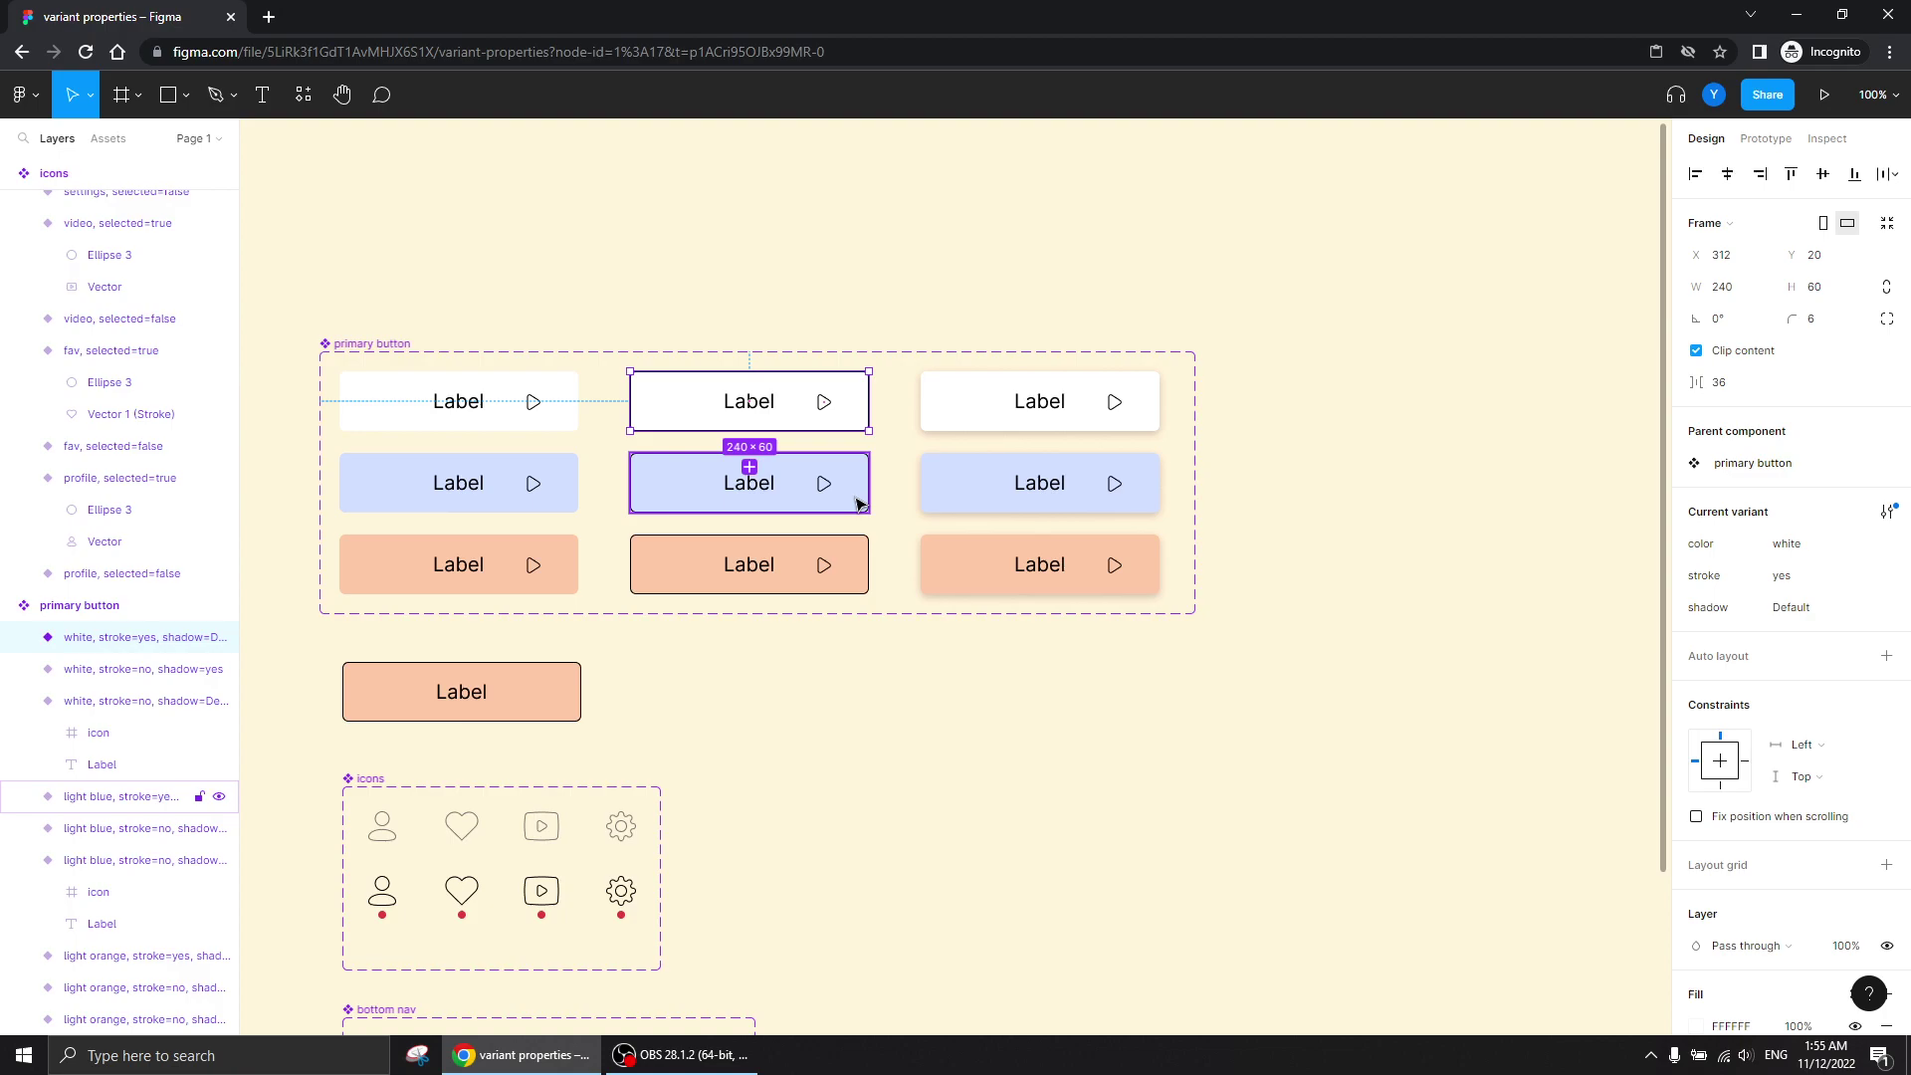
click(887, 405)
drag(884, 375, 345, 601)
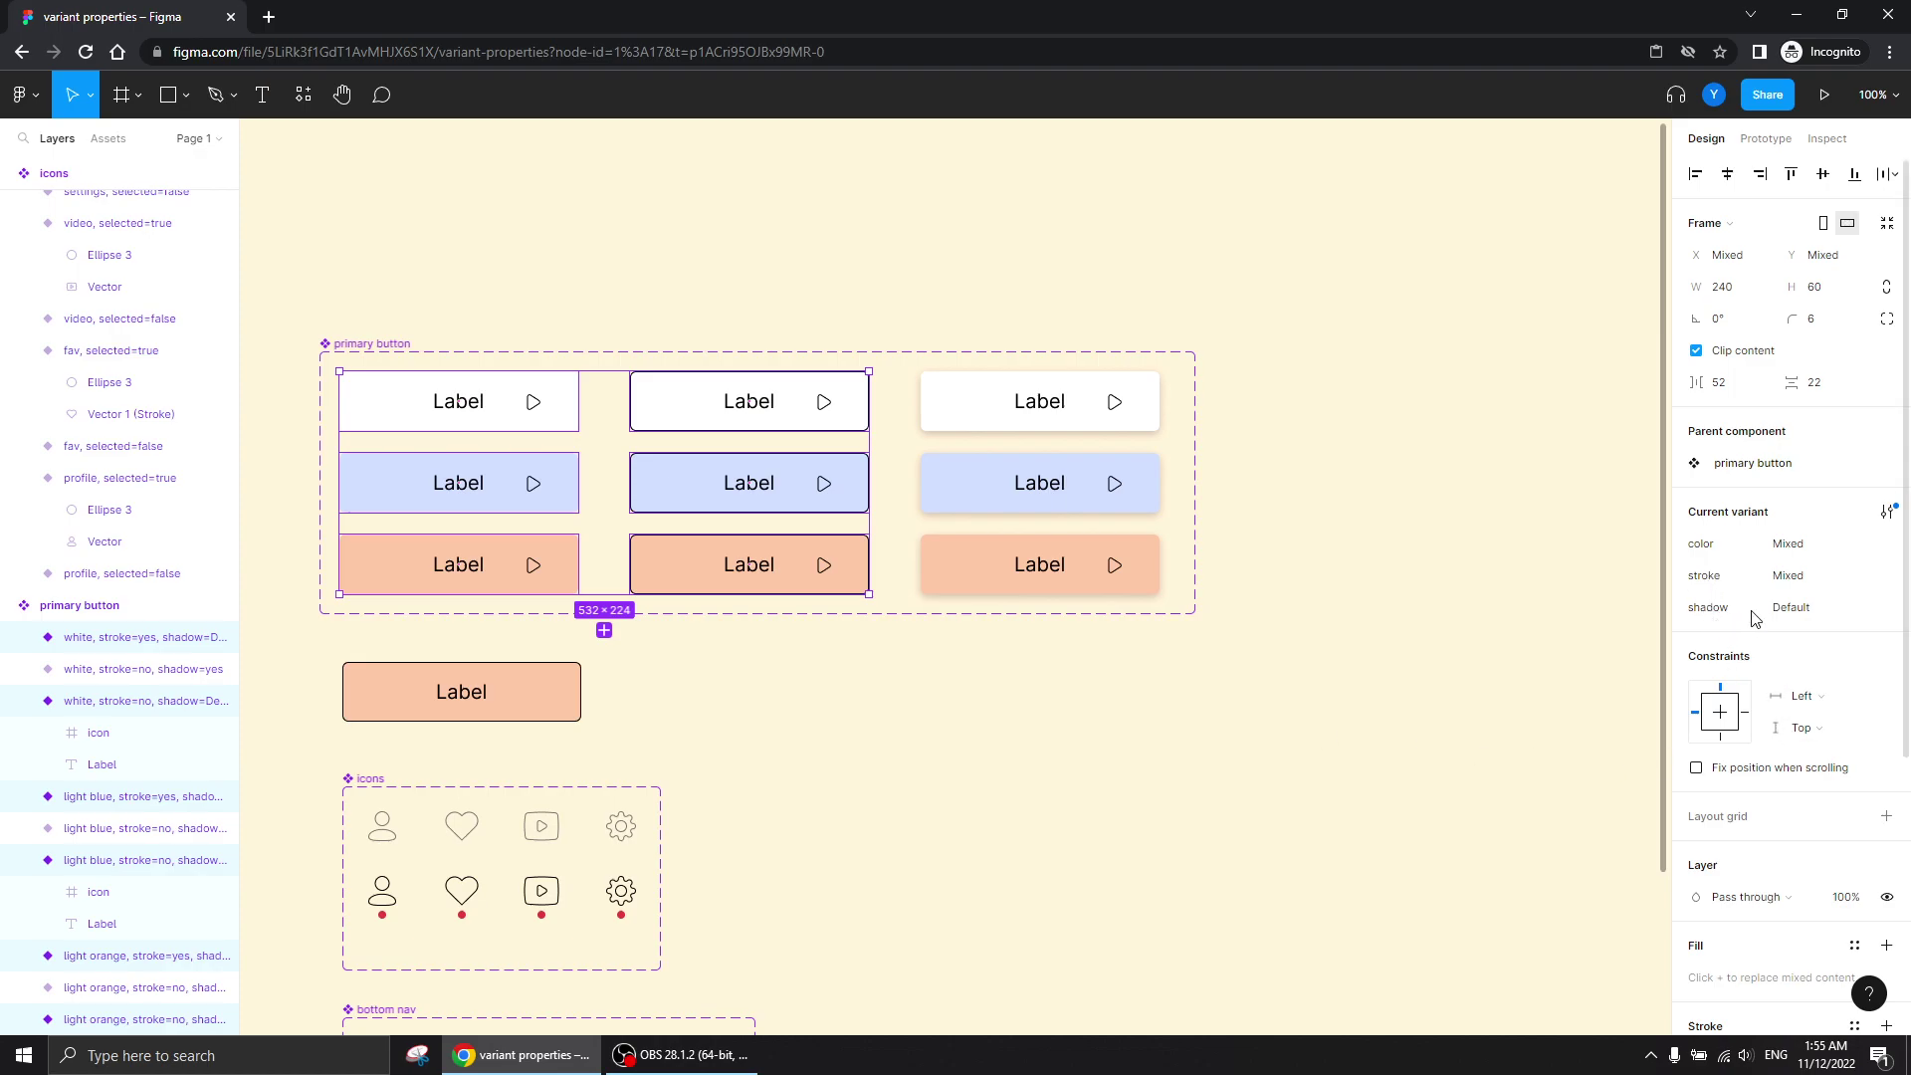
click(1808, 611)
text(no)
key(Return)
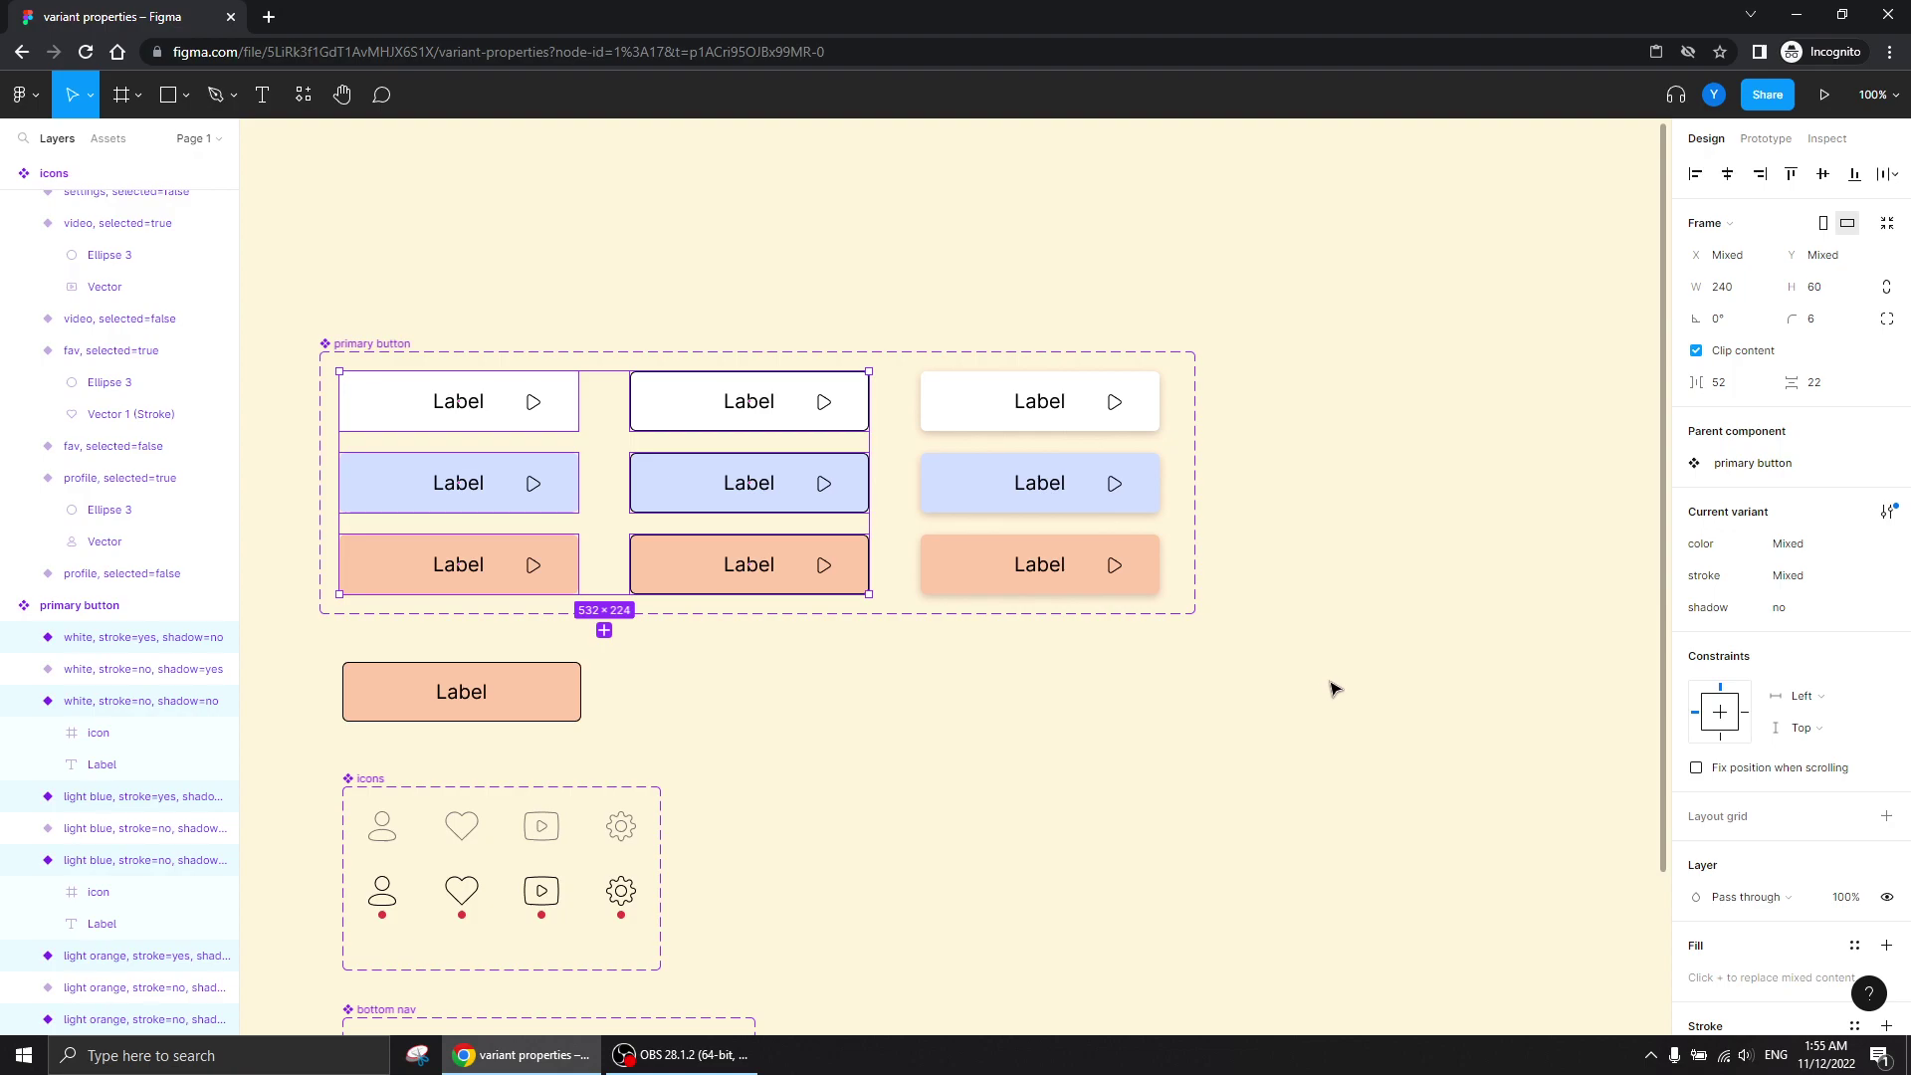
- Turn on the shadow property for the light orange primary button instance below the component set
click(887, 720)
scroll(1095, 597, left, 10)
scroll(1095, 598, down, 5)
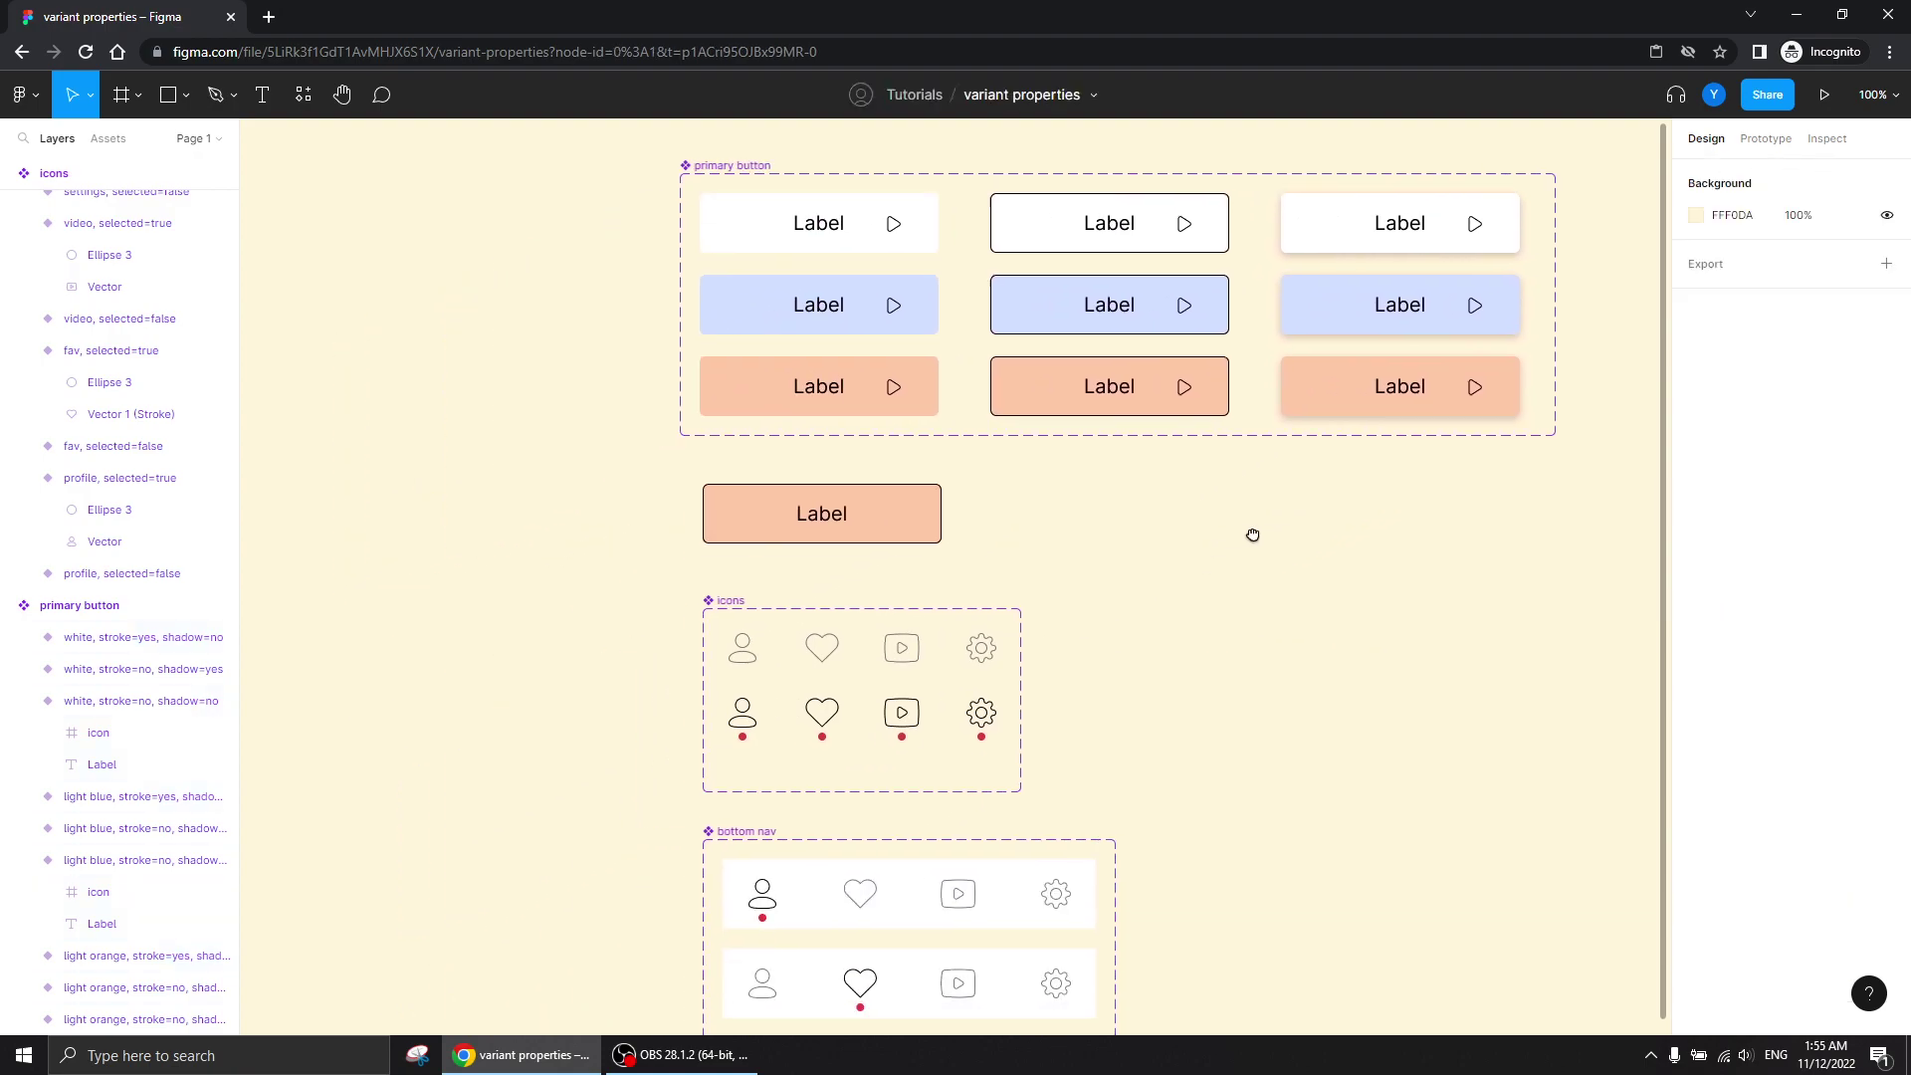
click(1025, 481)
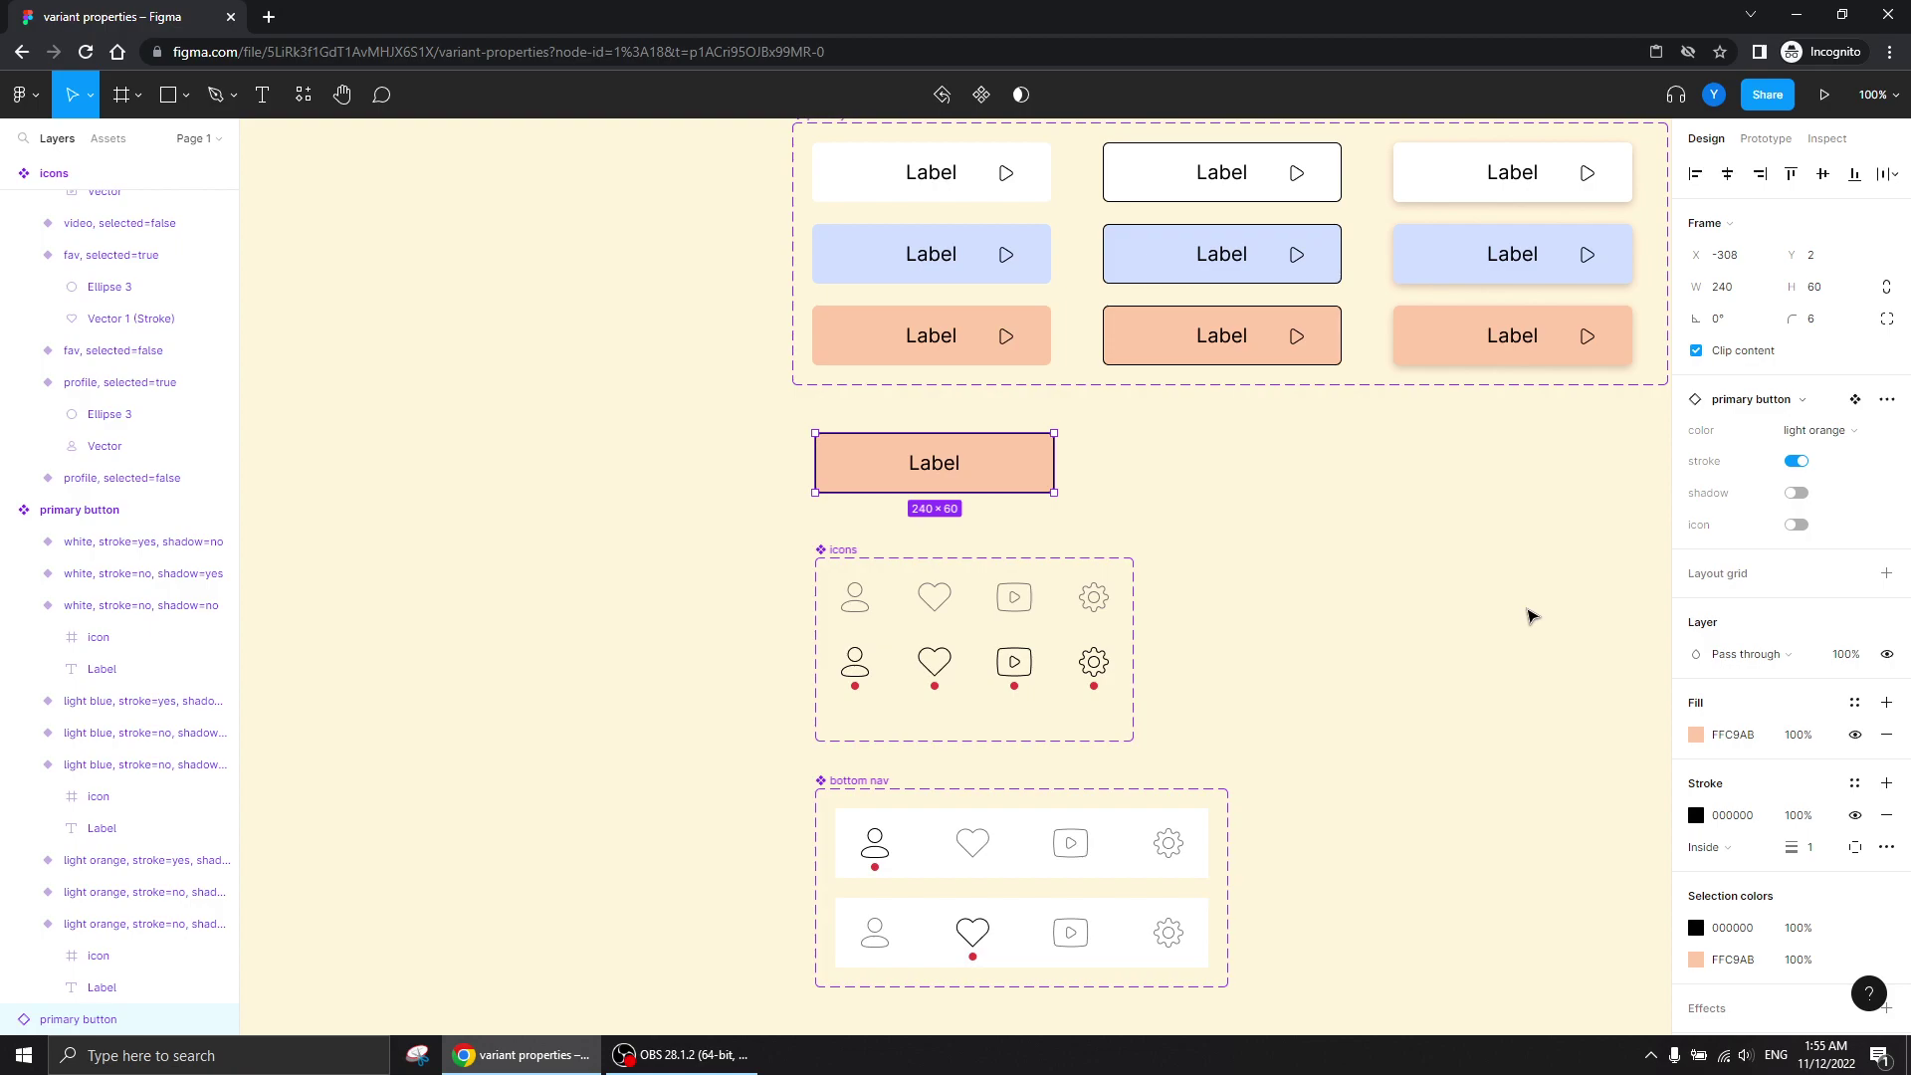
scroll(1294, 628, up, 2)
scroll(1294, 627, right, 3)
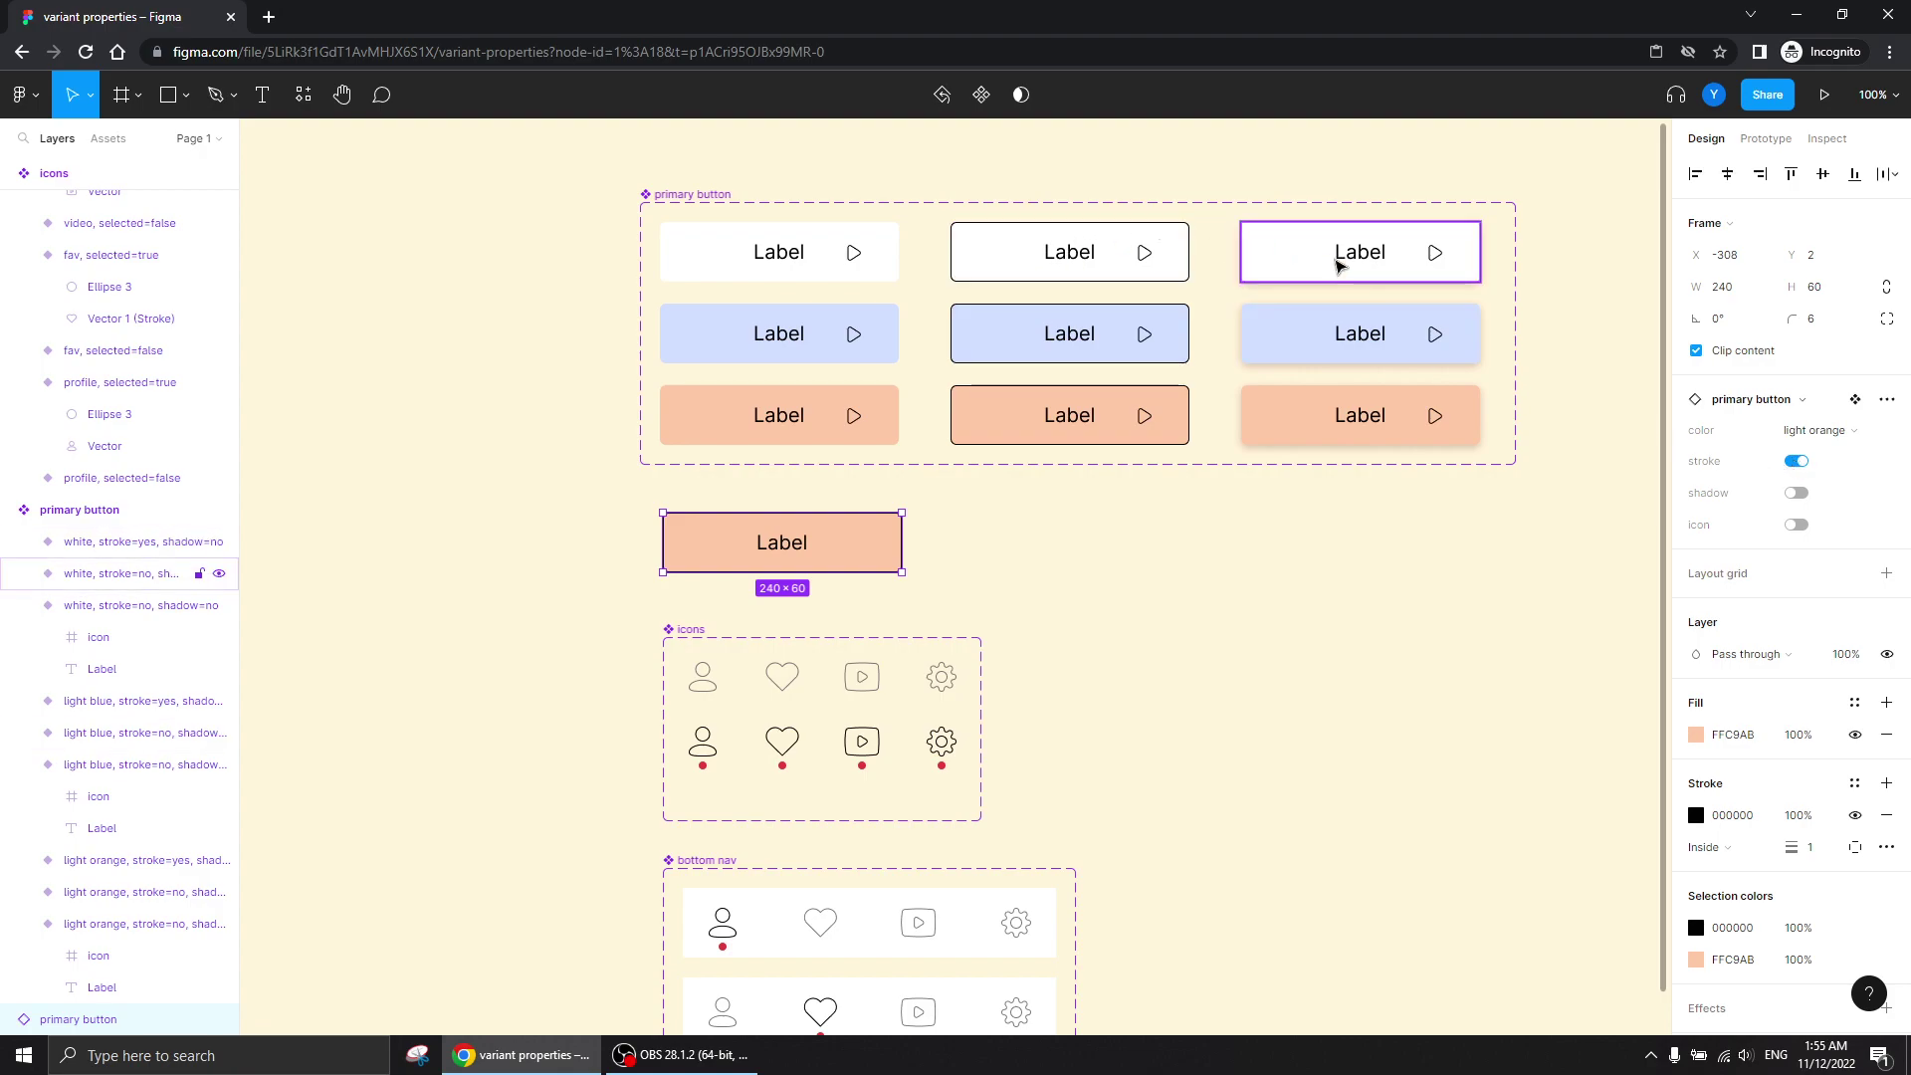
click(1797, 492)
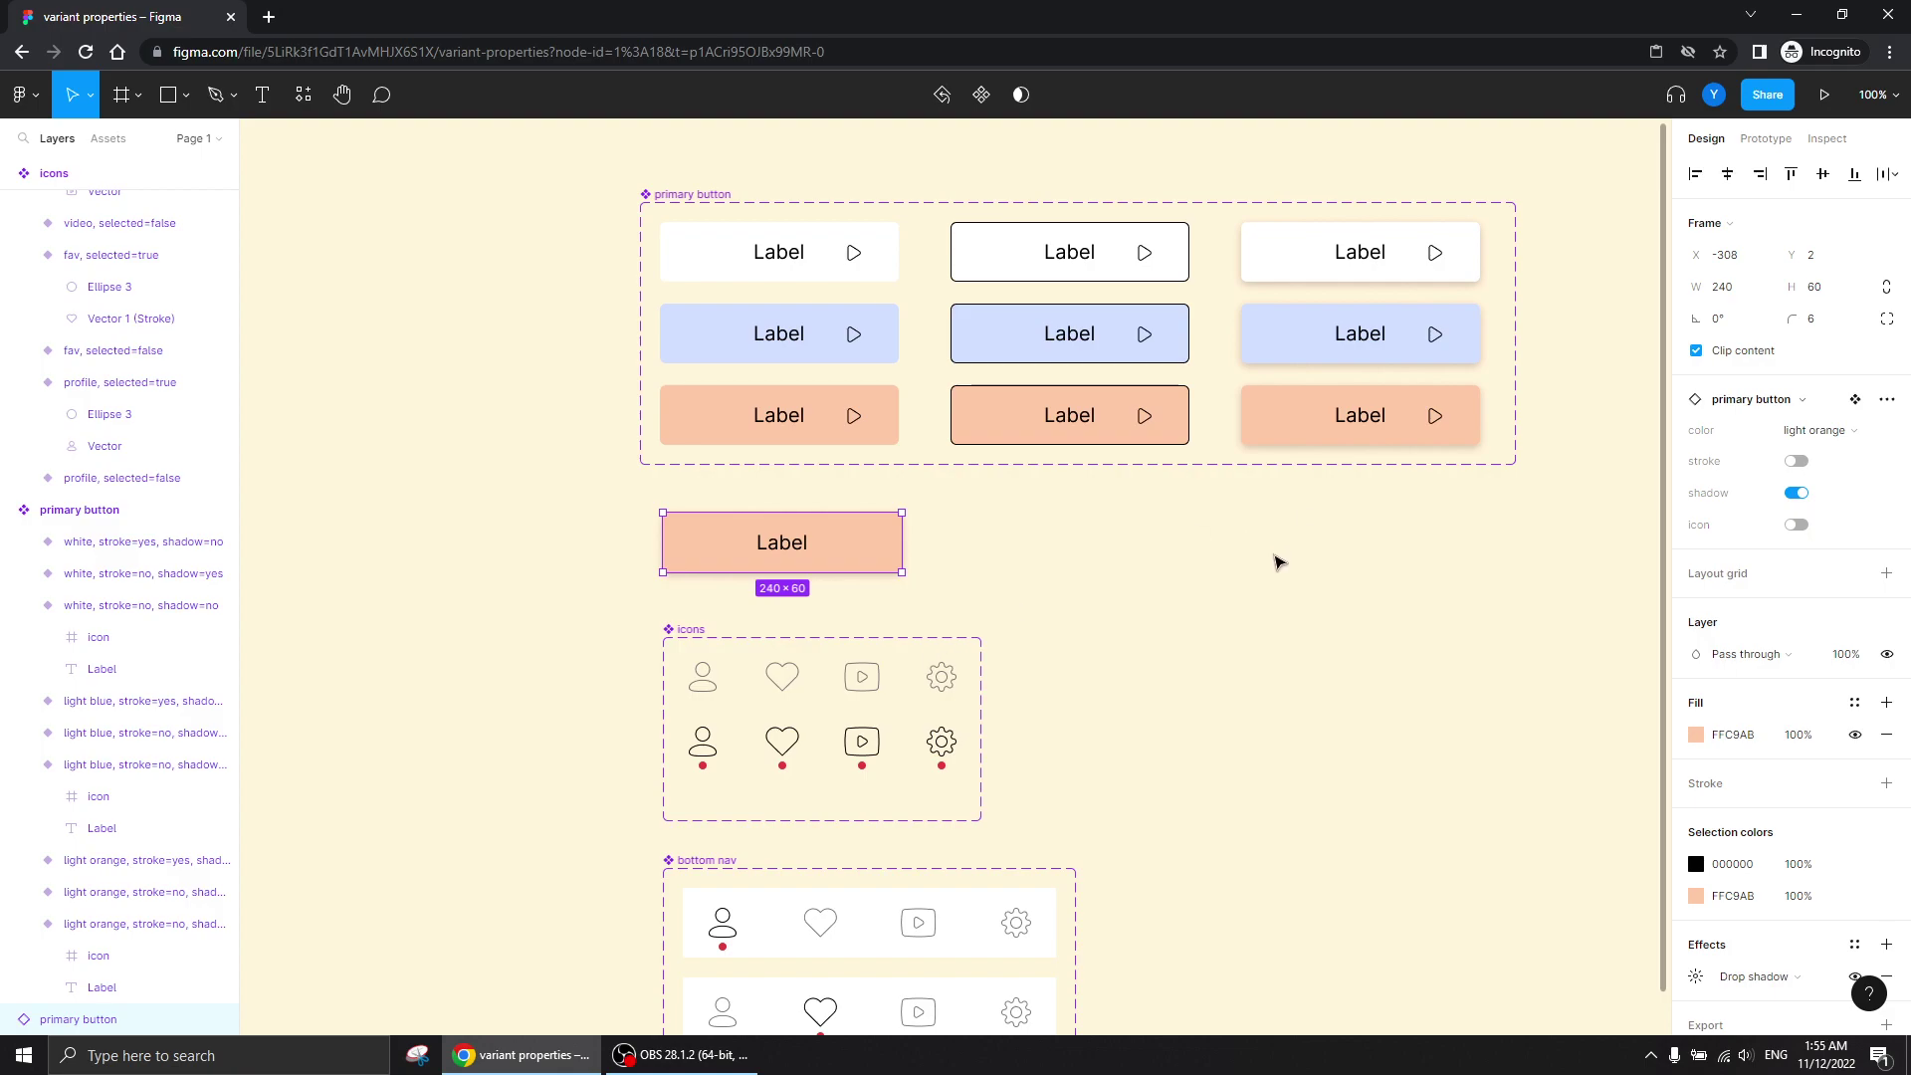
click(1329, 570)
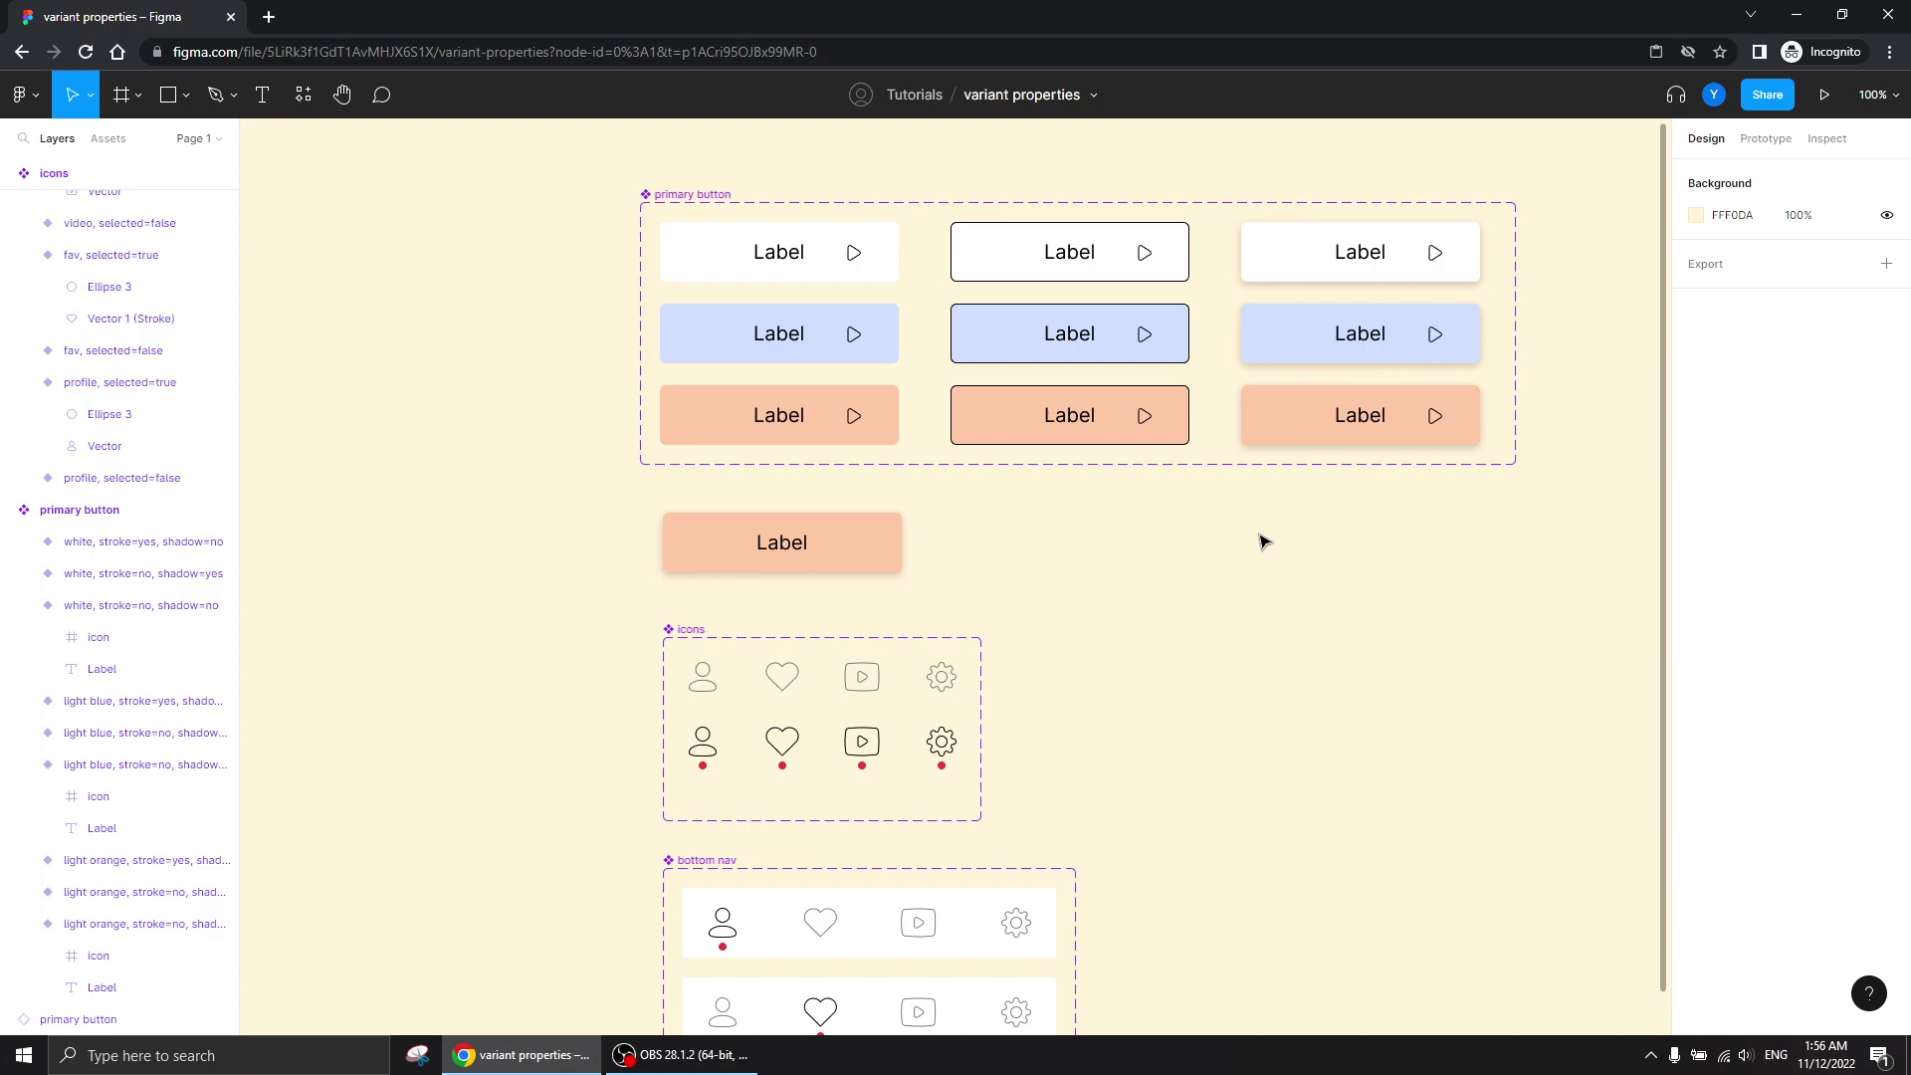
click(848, 546)
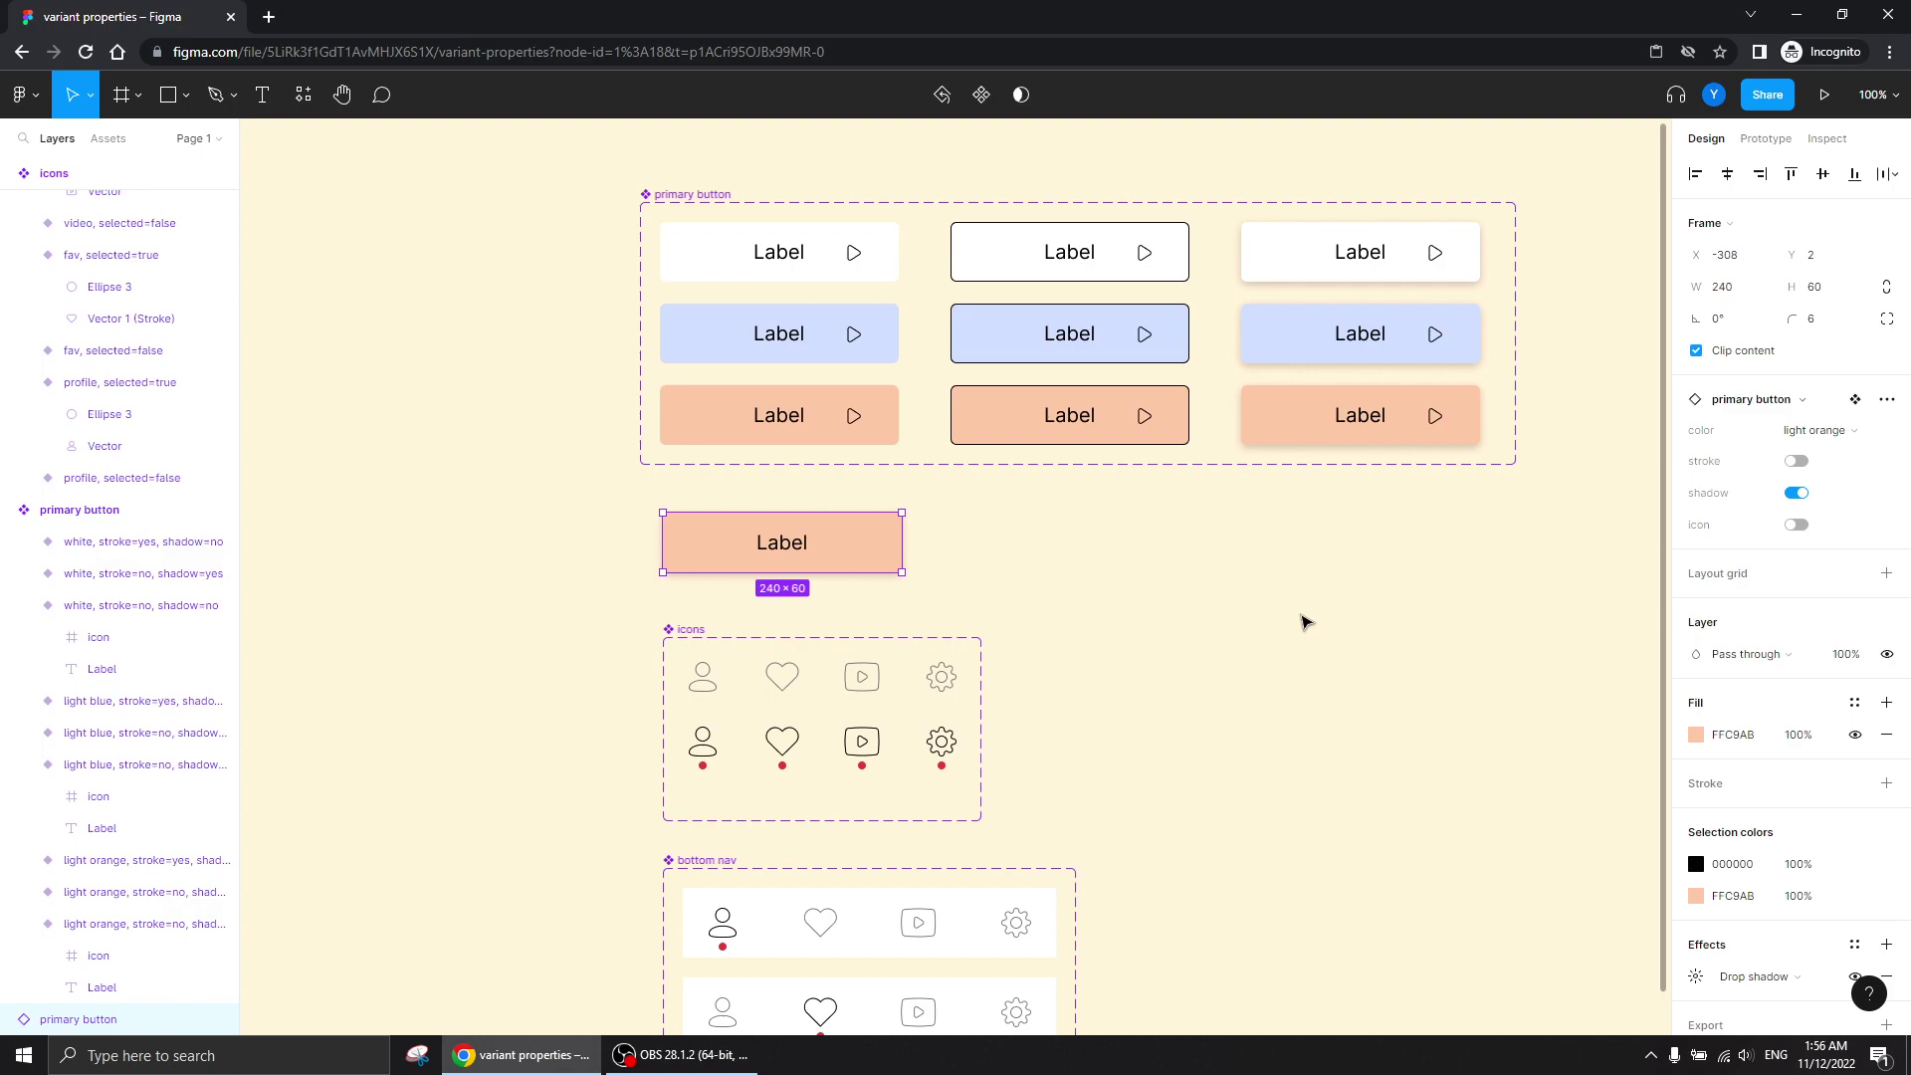
key(Escape)
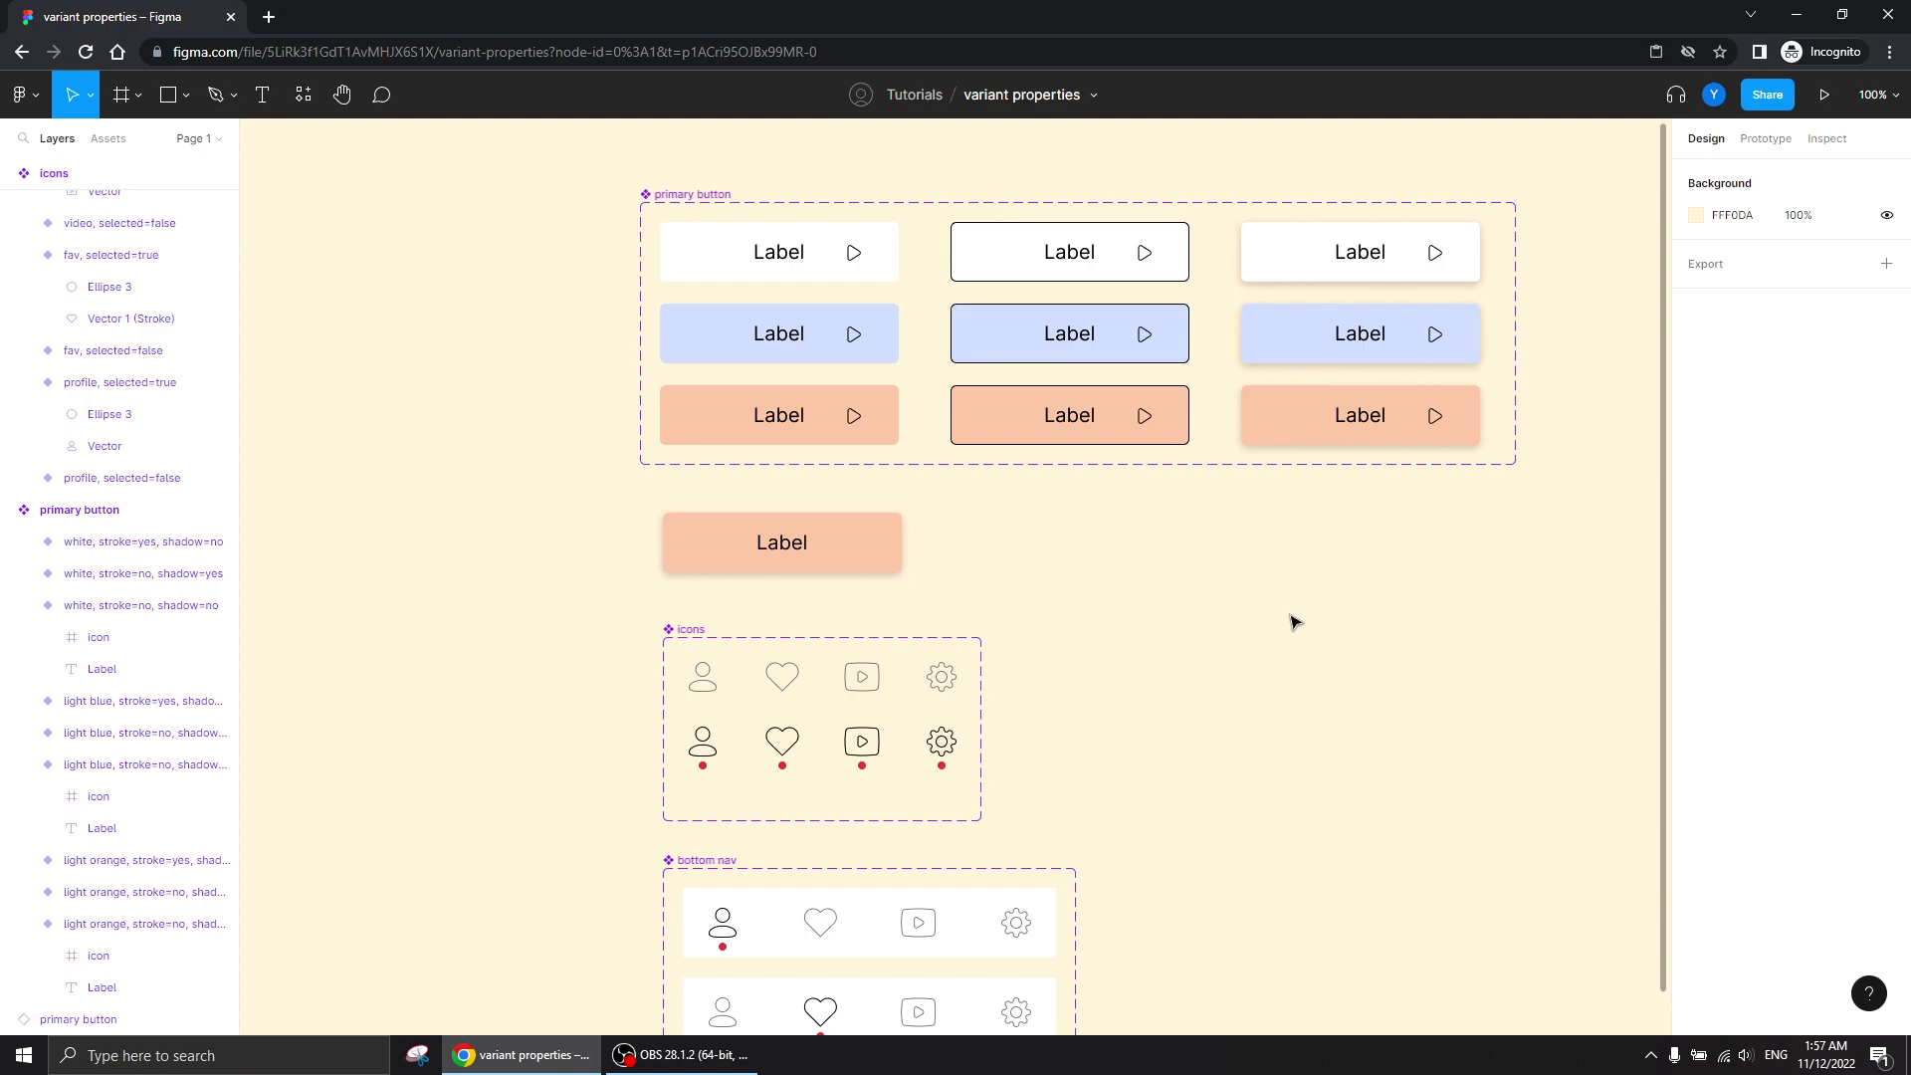
click(657, 1061)
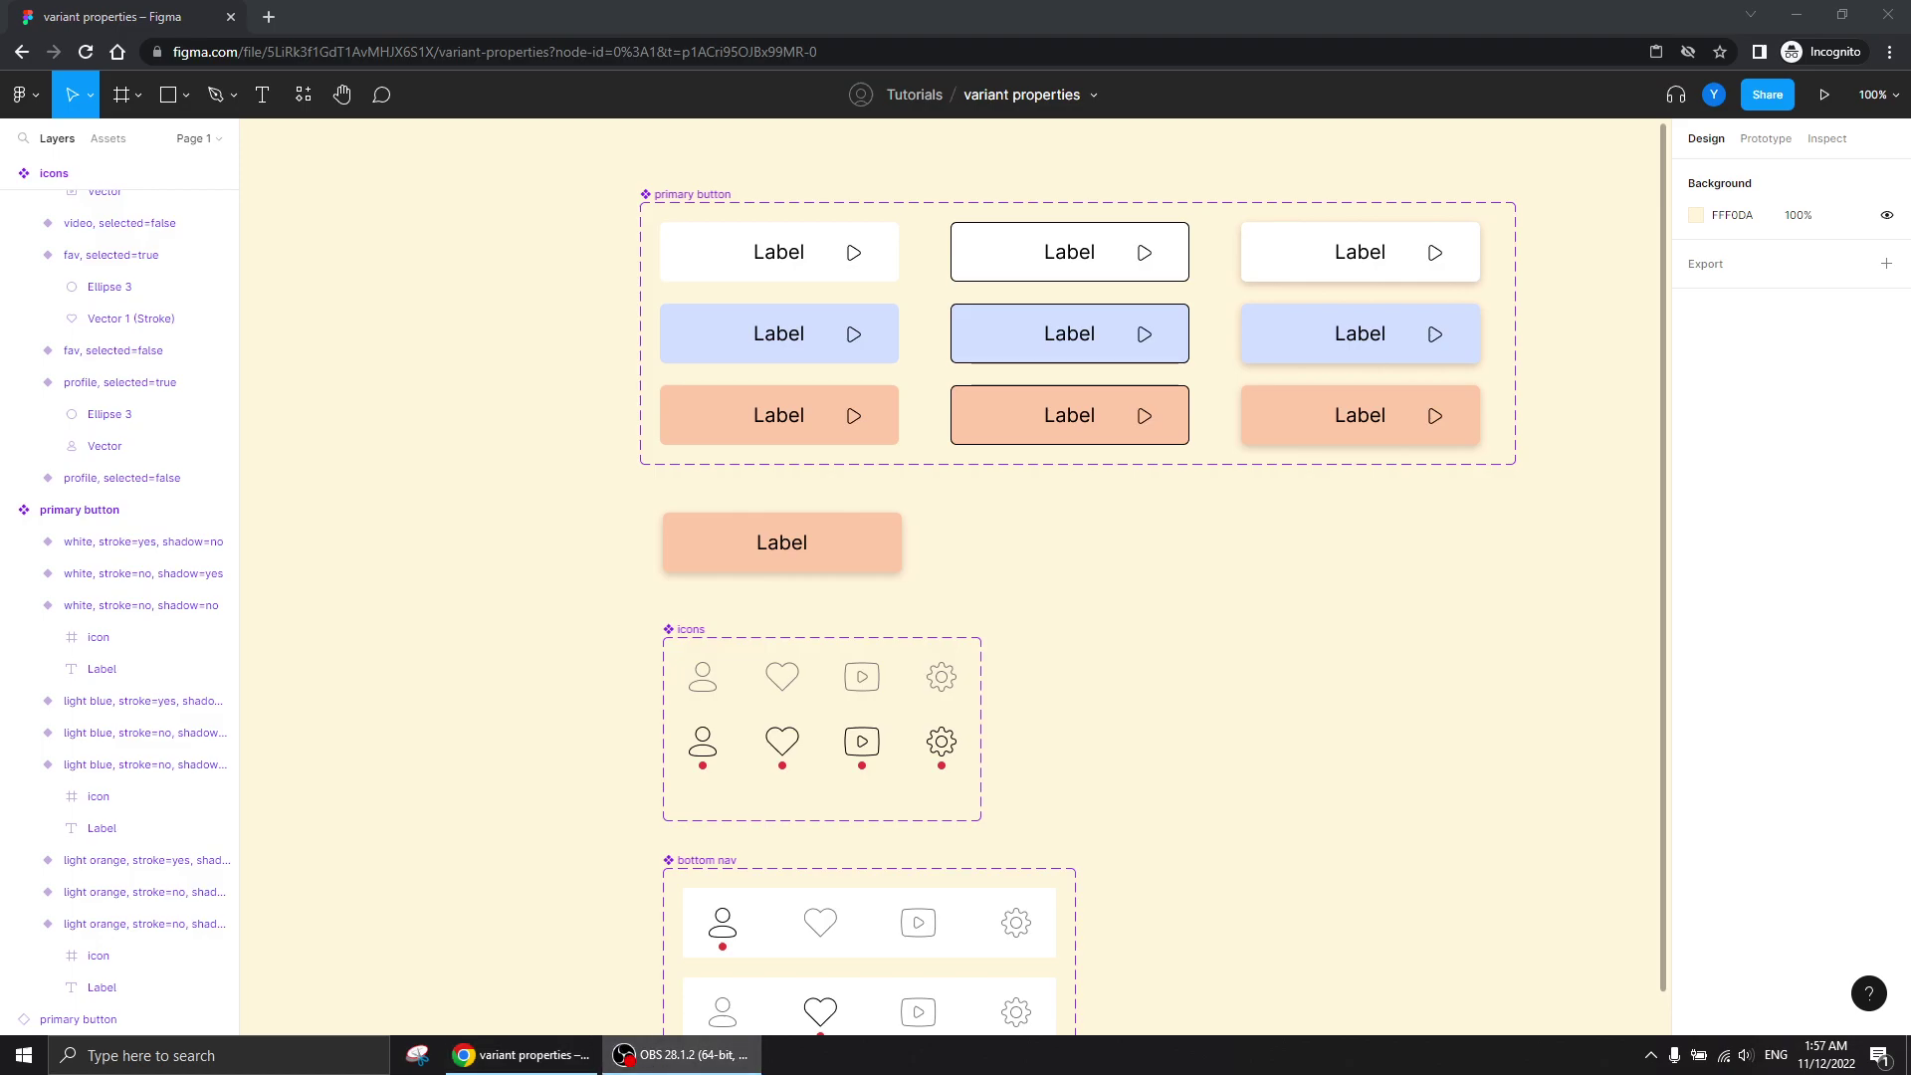